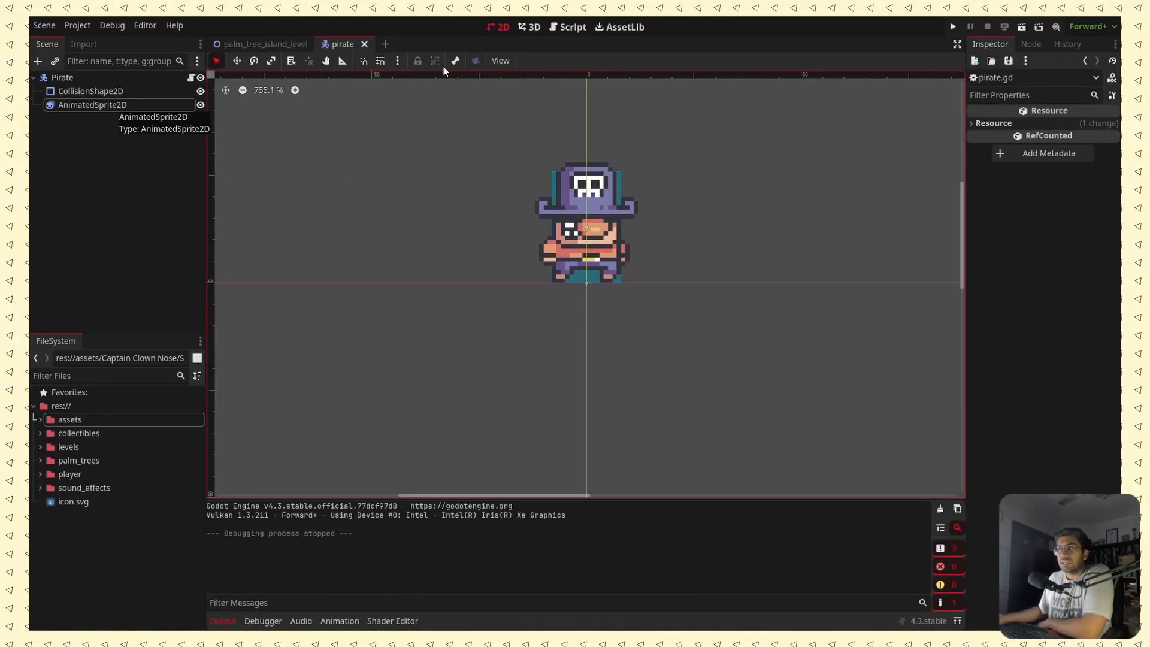
Open pirate.gd and examine the handle_animation function's conditions for playing the fall, jump, run and idle animations.
click(569, 27)
scroll(426, 193, down, 5)
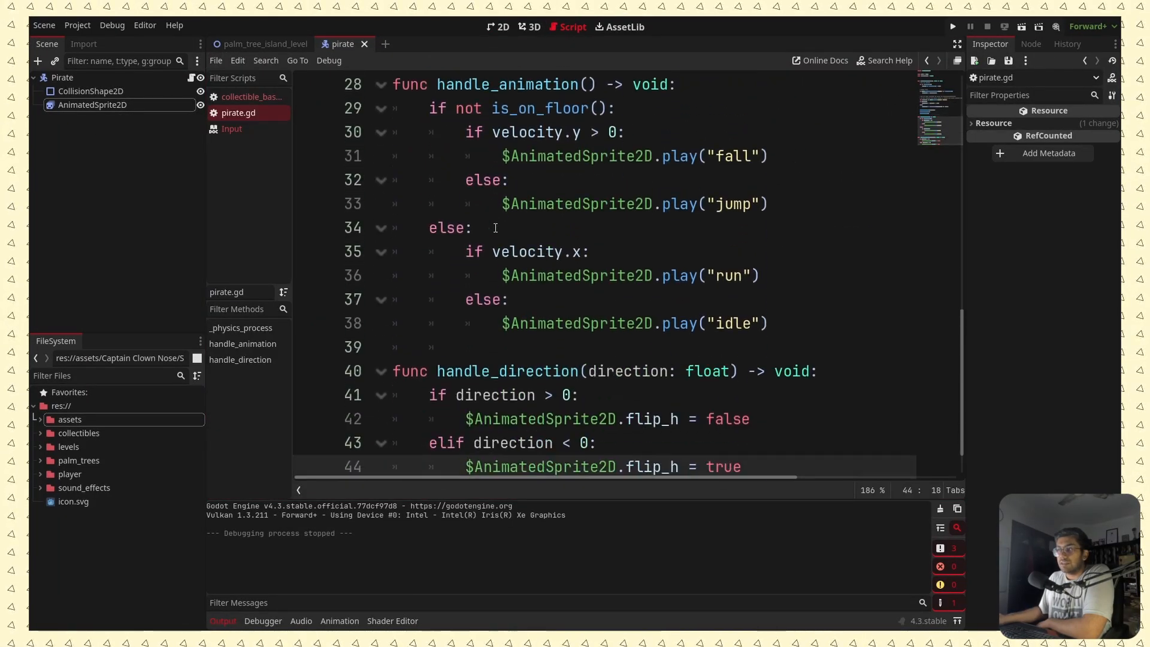
scroll(427, 193, up, 1)
drag(400, 181, 767, 420)
click(497, 246)
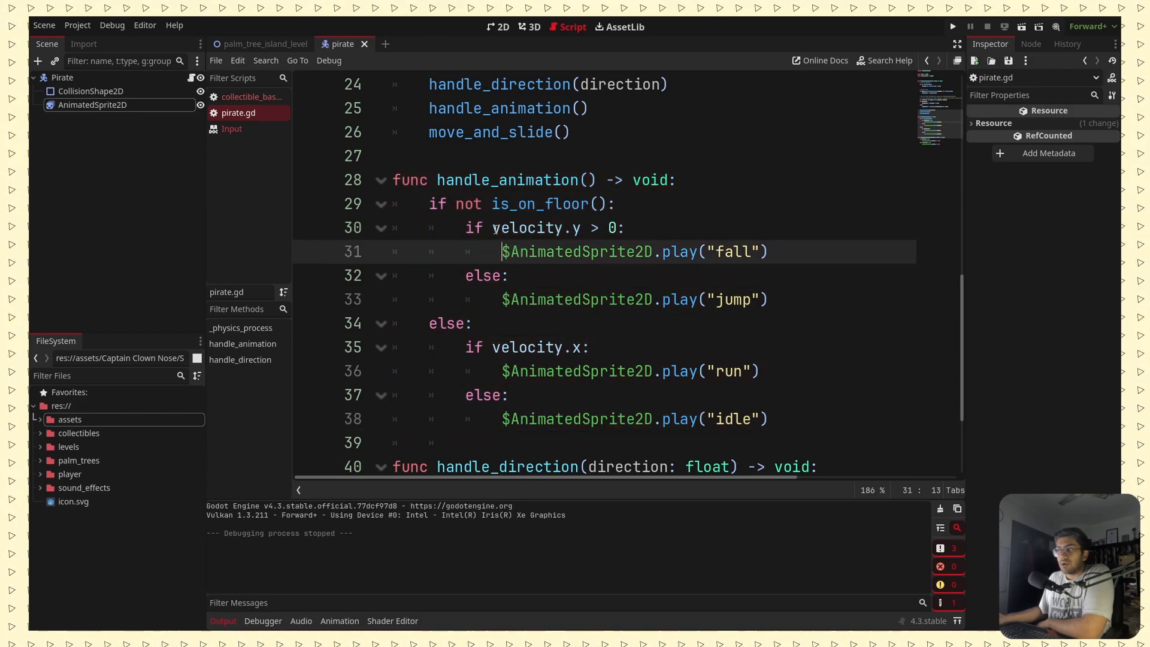
drag(492, 228, 639, 226)
drag(759, 252, 698, 251)
drag(759, 301, 689, 300)
drag(484, 348, 600, 349)
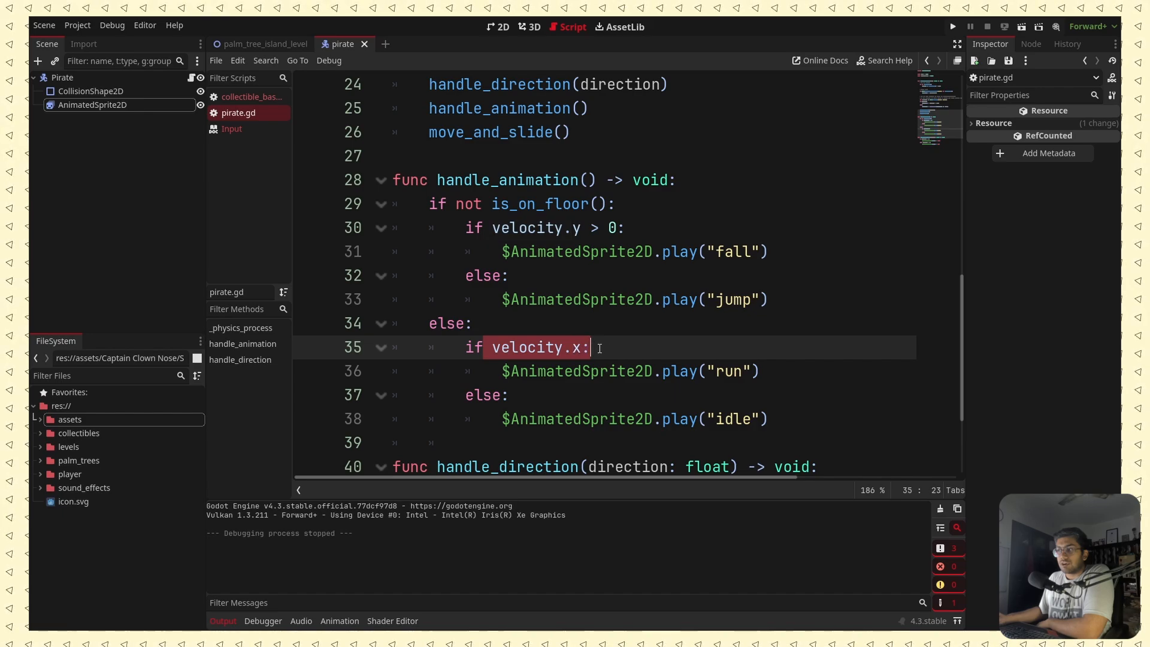
drag(746, 374, 682, 380)
drag(754, 419, 645, 421)
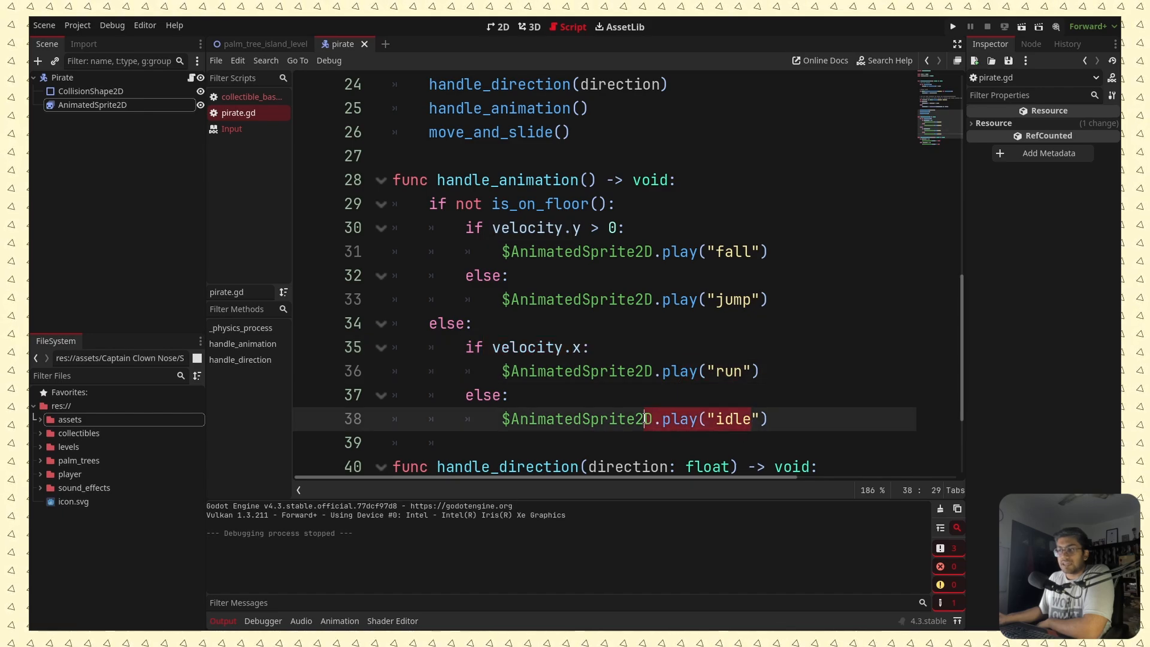
click(470, 225)
drag(470, 225, 767, 300)
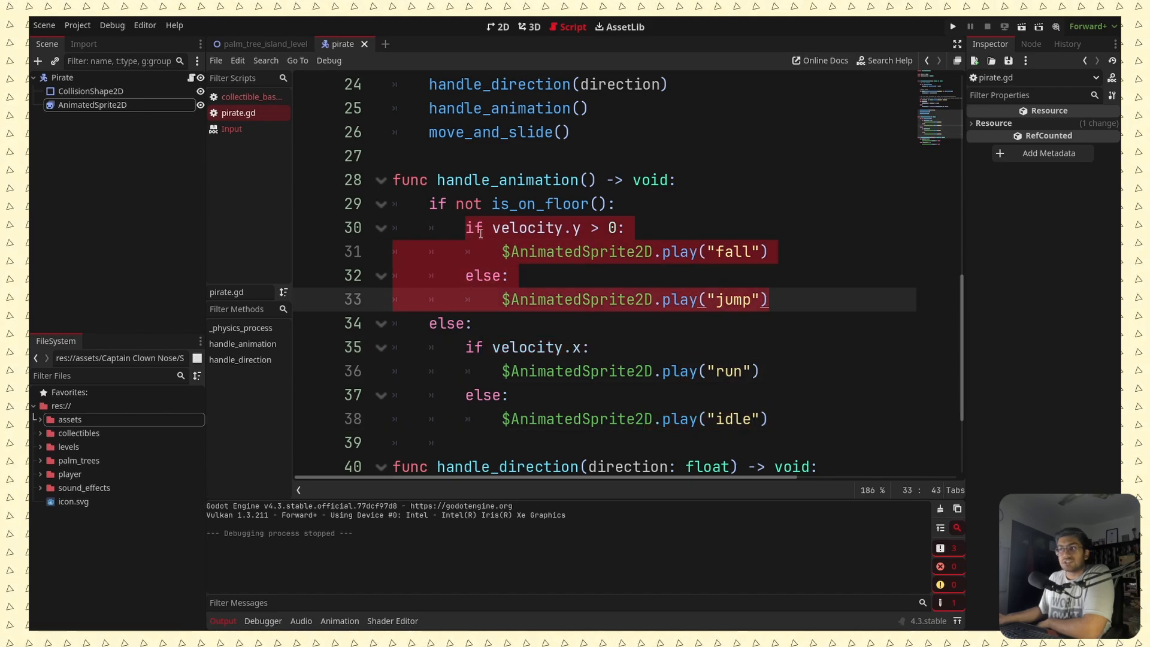
drag(431, 207, 624, 209)
drag(466, 346, 770, 419)
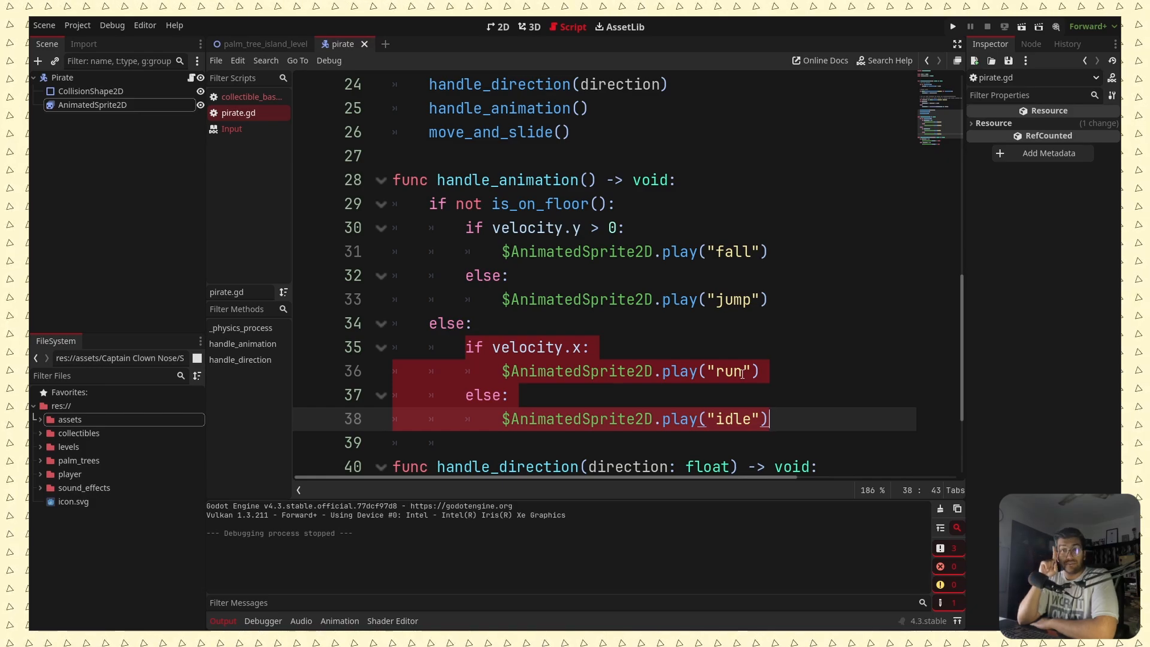
click(740, 343)
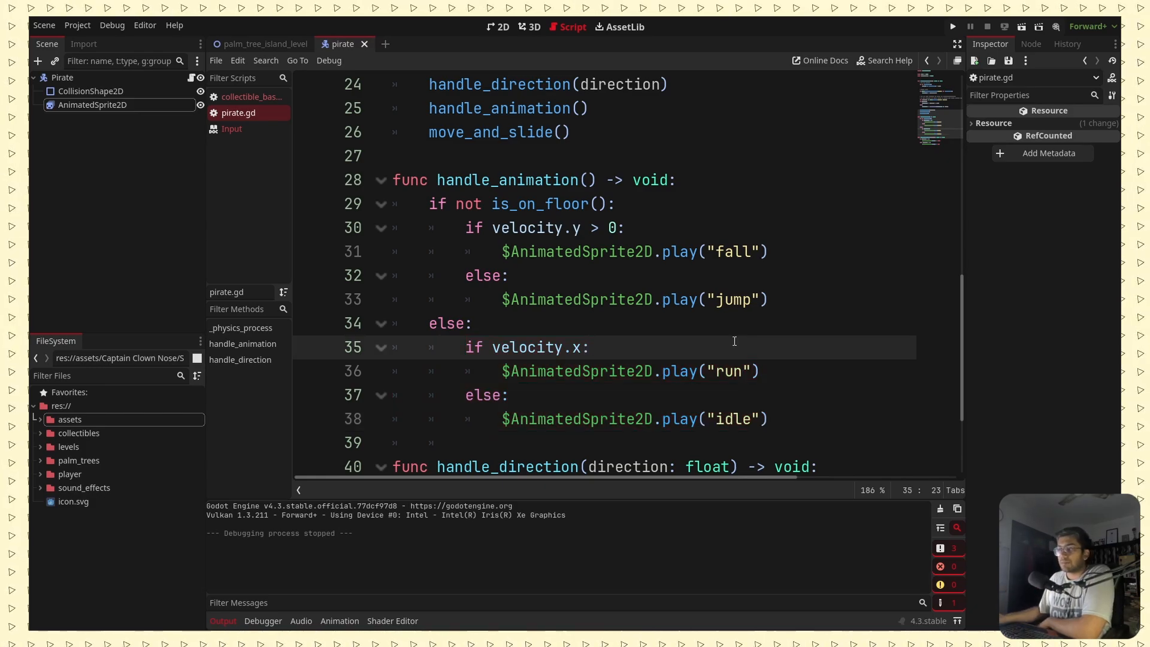
Review the handle_direction function's sprite flipping and the helper calls at the end of _physics_process.
scroll(734, 341, down, 2)
drag(749, 420, 379, 359)
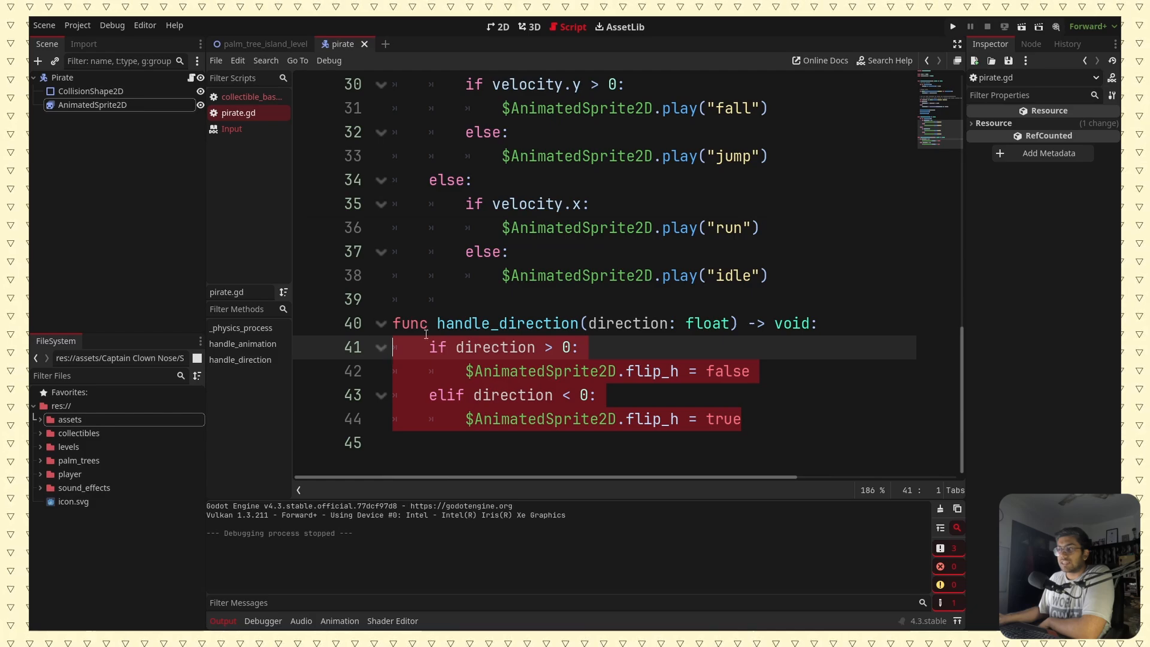
scroll(426, 334, up, 6)
drag(429, 395, 573, 419)
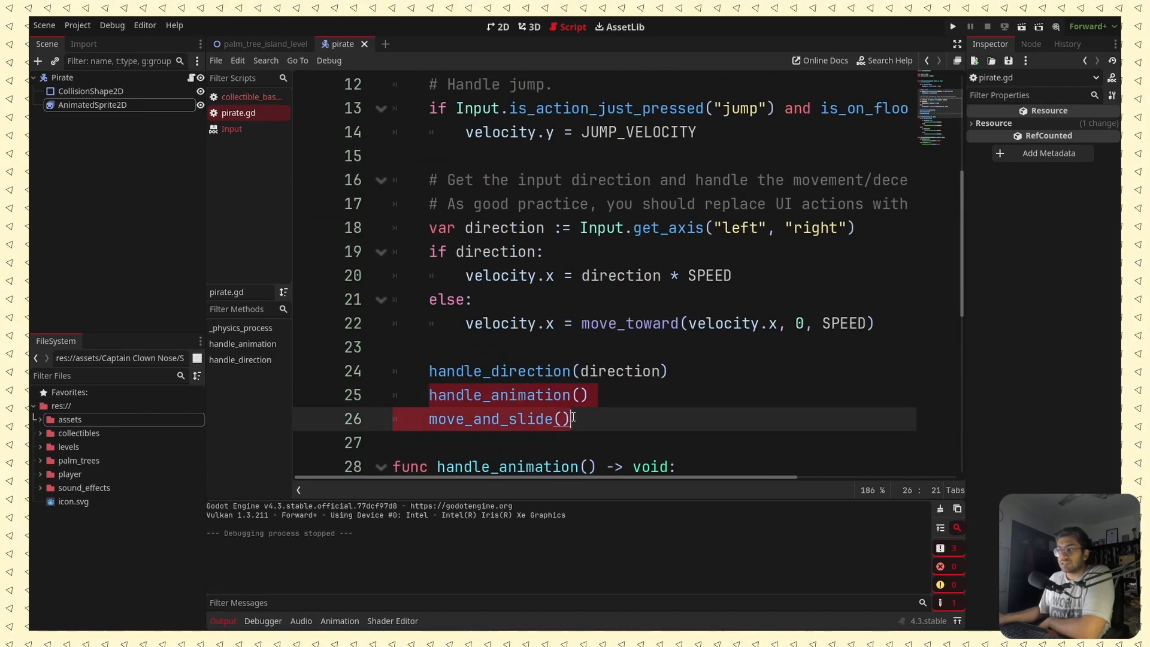
click(592, 398)
scroll(497, 304, up, 2)
Return to the 2D view, run the project to test the pirate's running and jumping in both directions, and stop it.
click(501, 27)
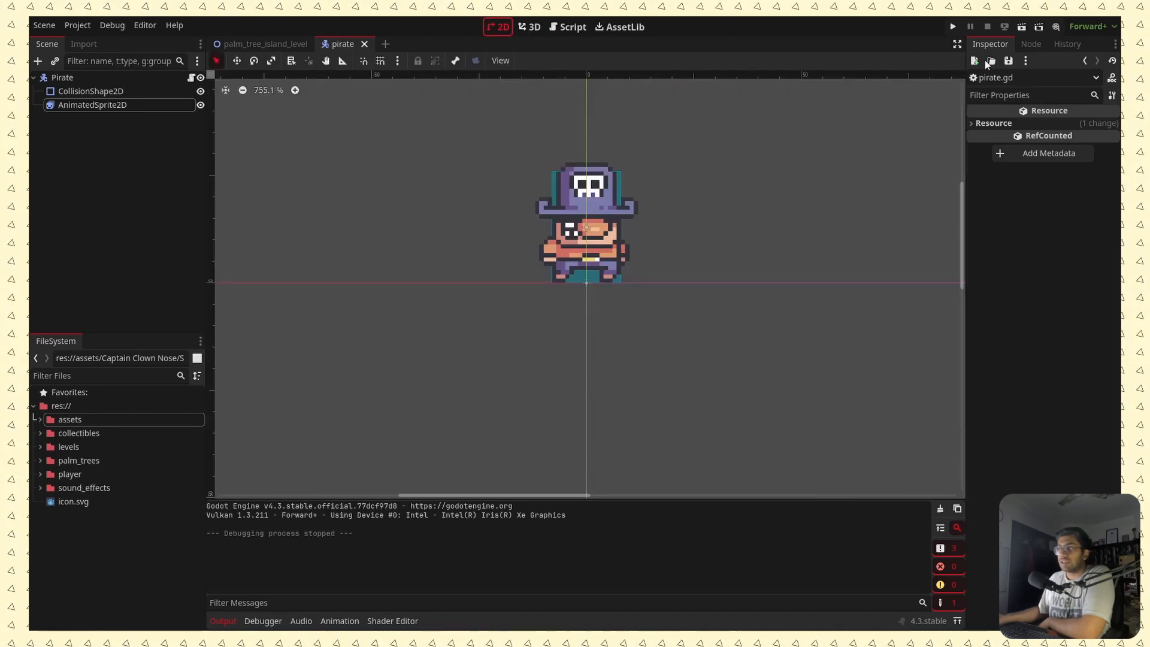
click(953, 26)
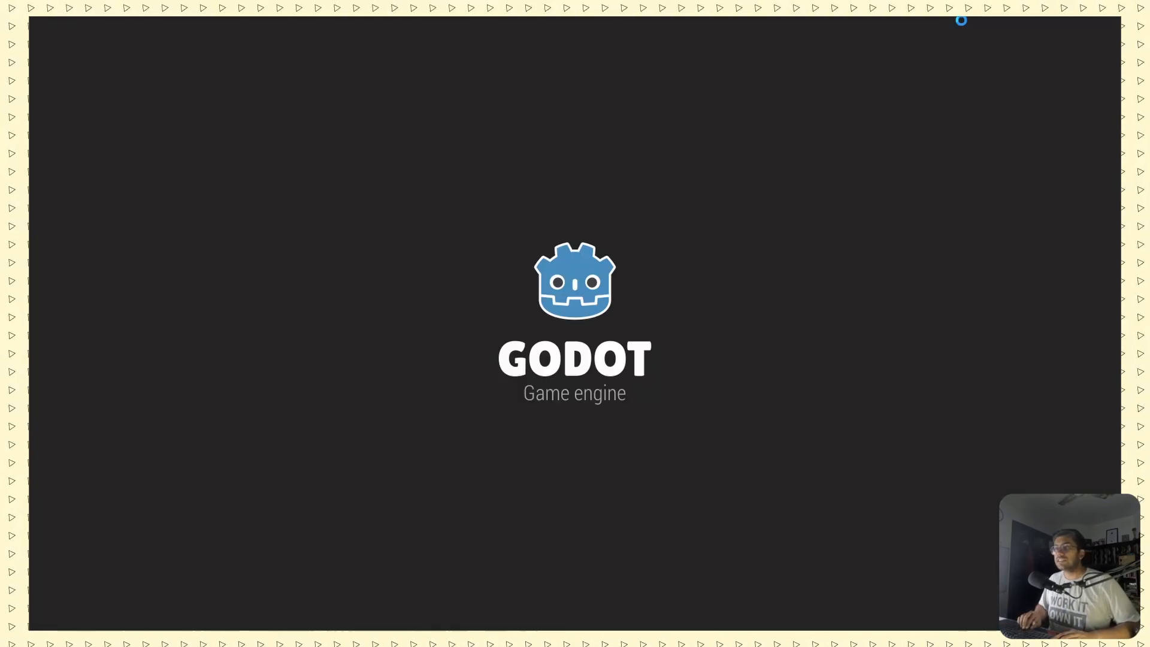
key(Right)
key(space)
key(space)
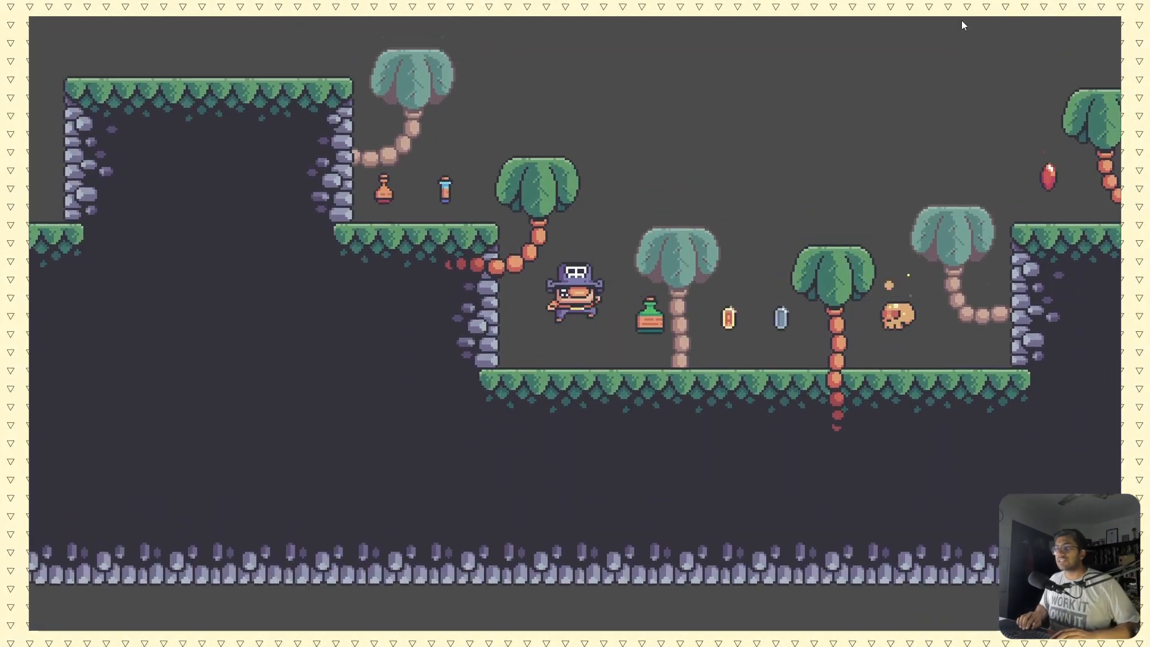
key(Left)
key(Left)
key(space)
key(Right)
key(space)
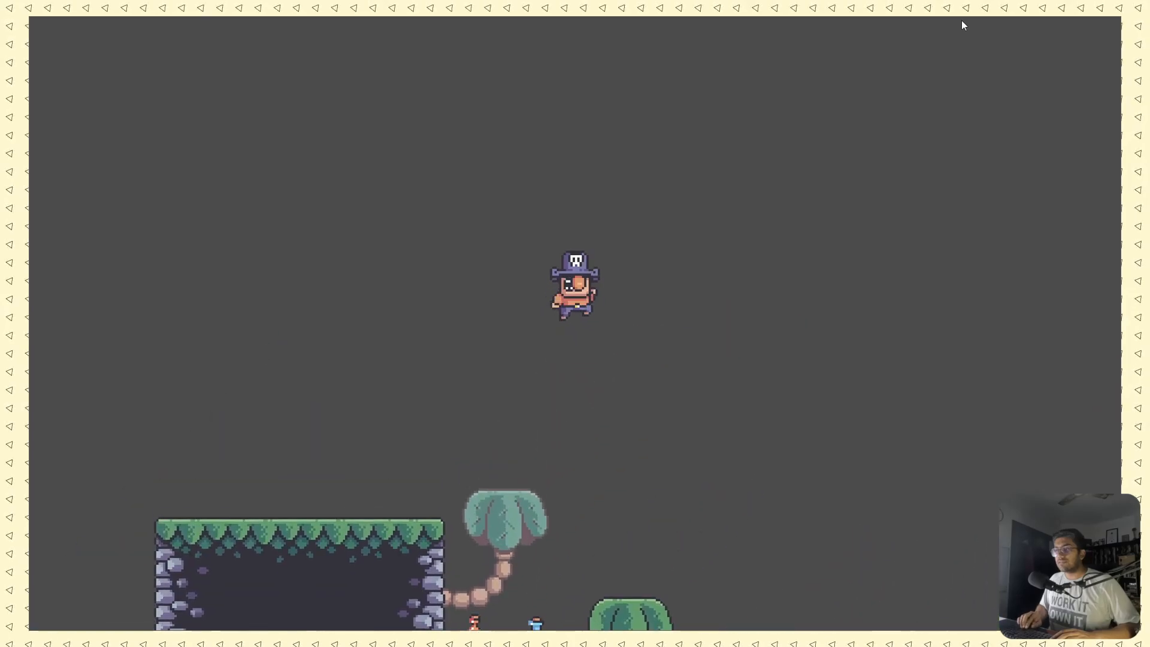
key(Right)
key(space)
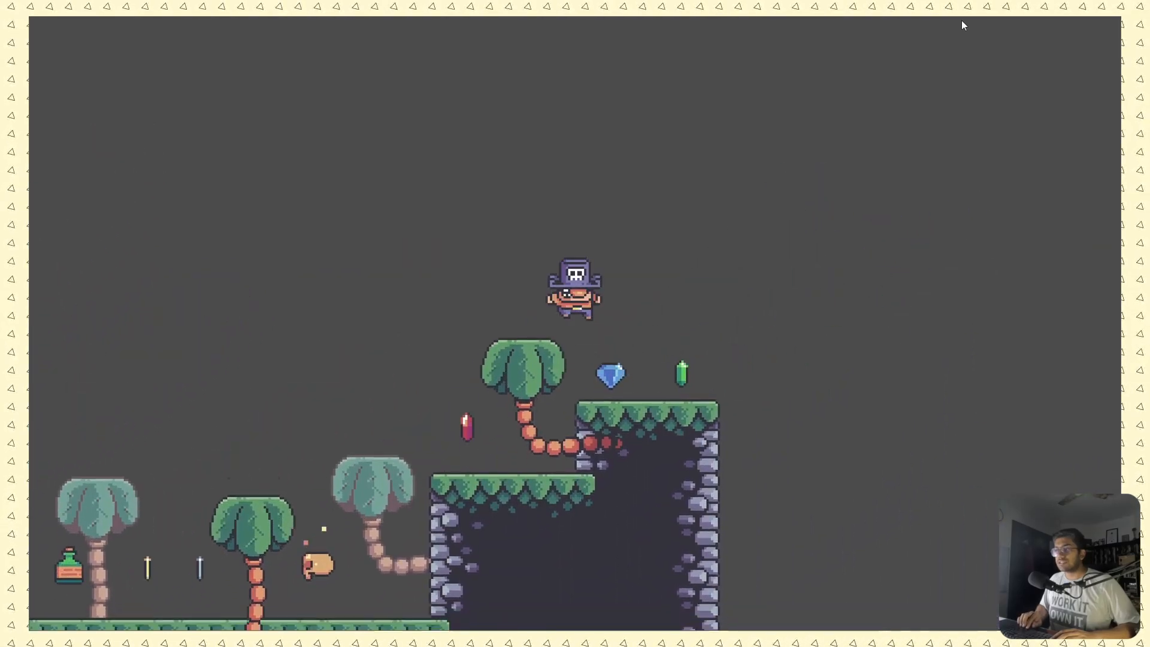
key(space)
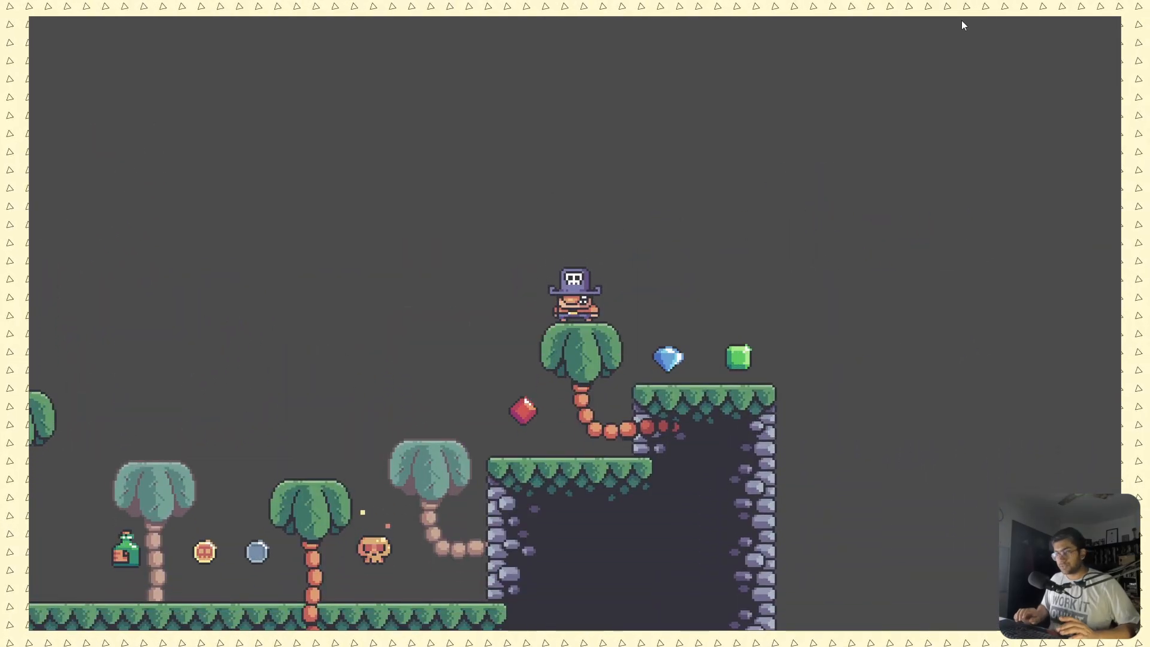
key(F8)
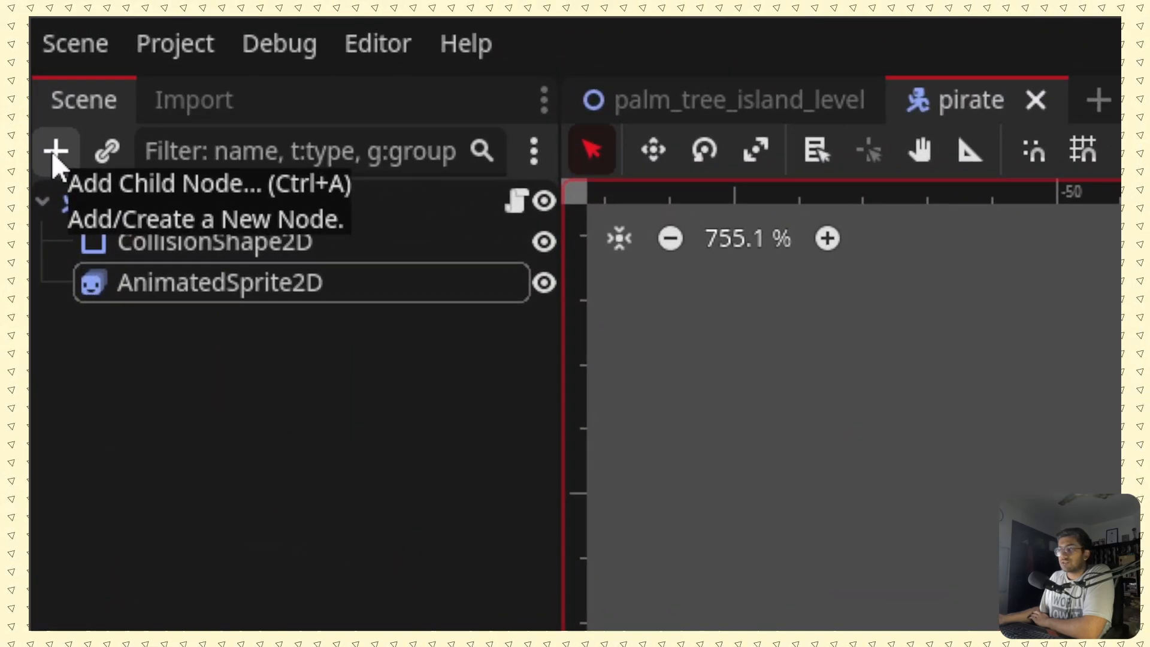
Add an AnimationPlayer node to the pirate scene under AnimatedSprite2D.
click(43, 88)
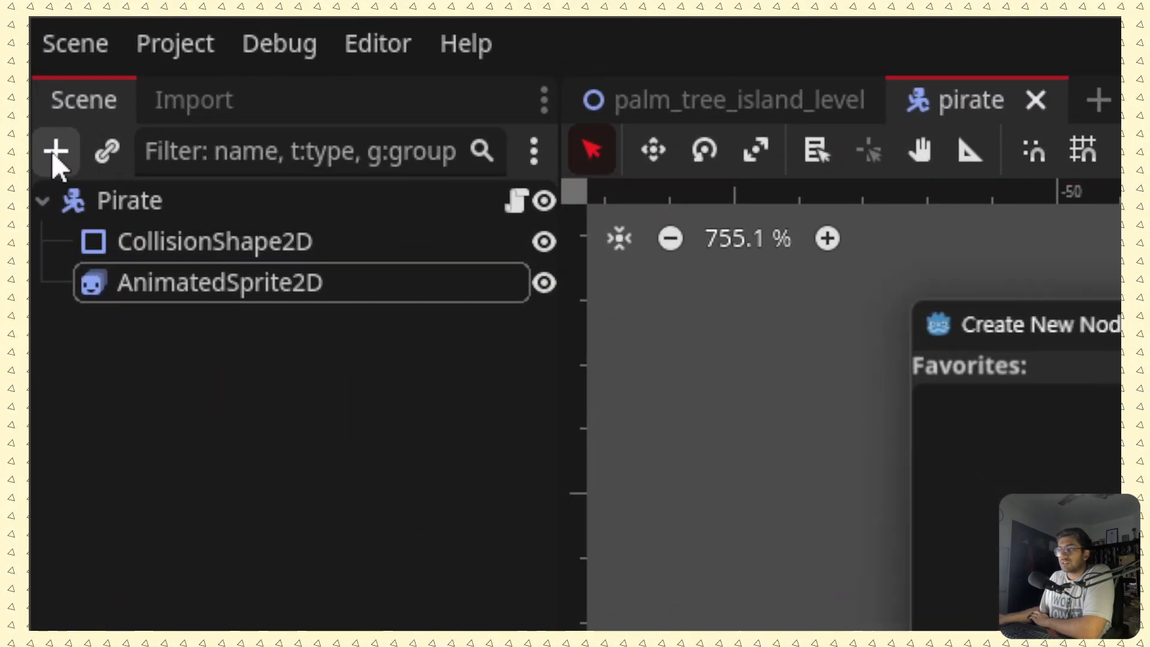
text(animatte)
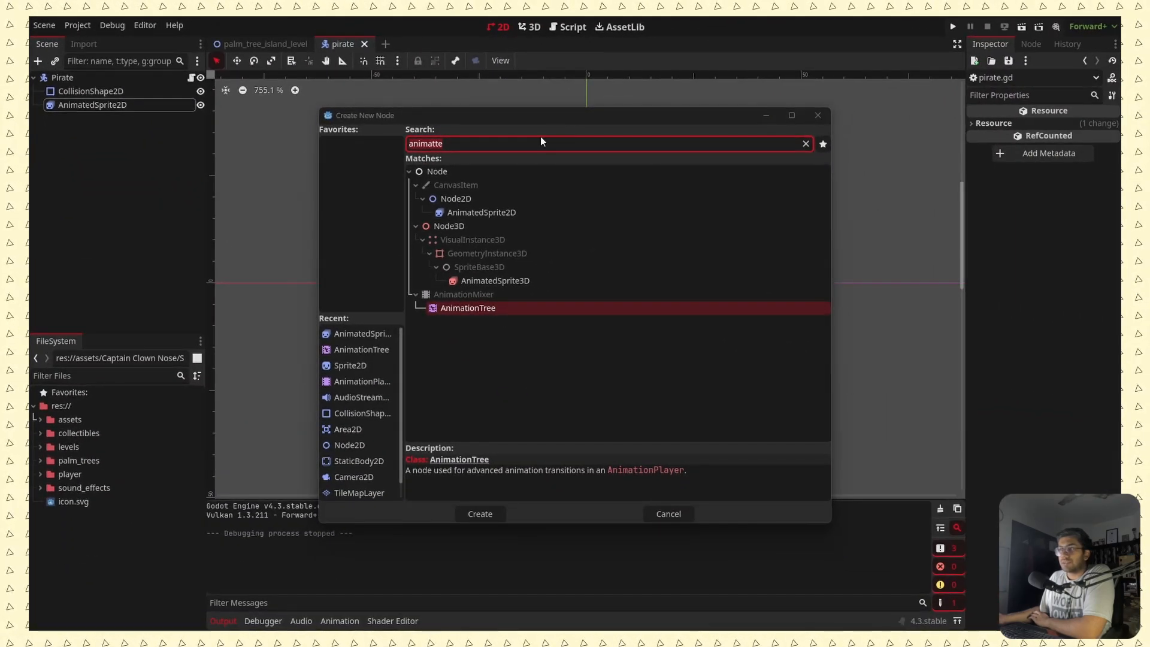
double_click(453, 145)
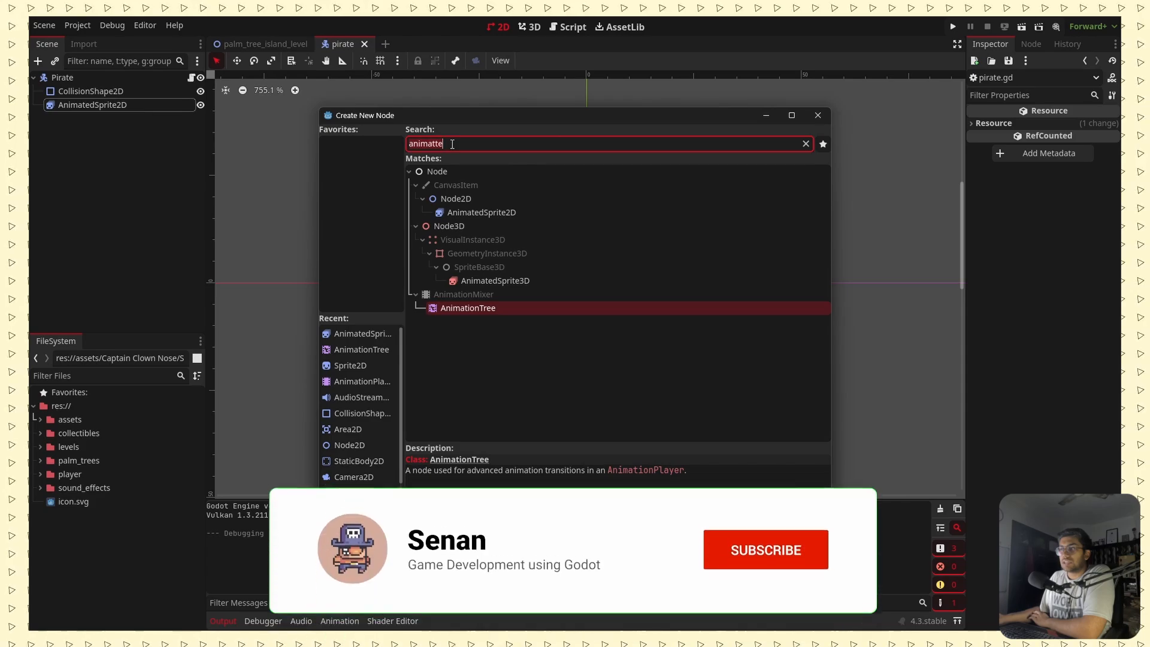
text(animat)
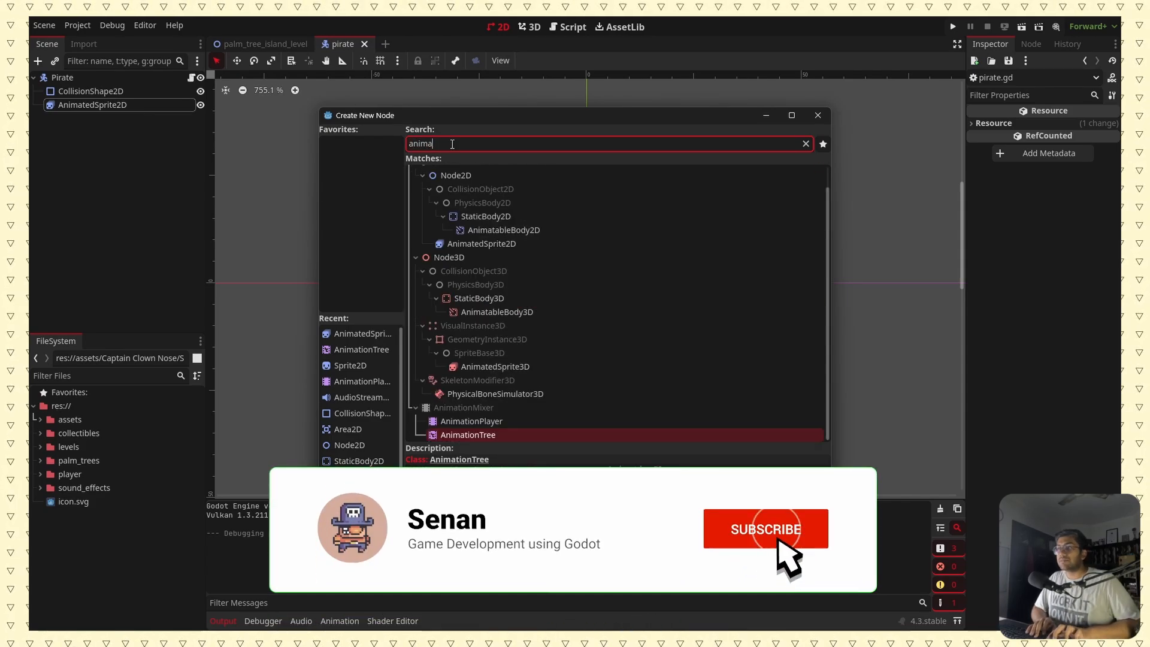
text(ion)
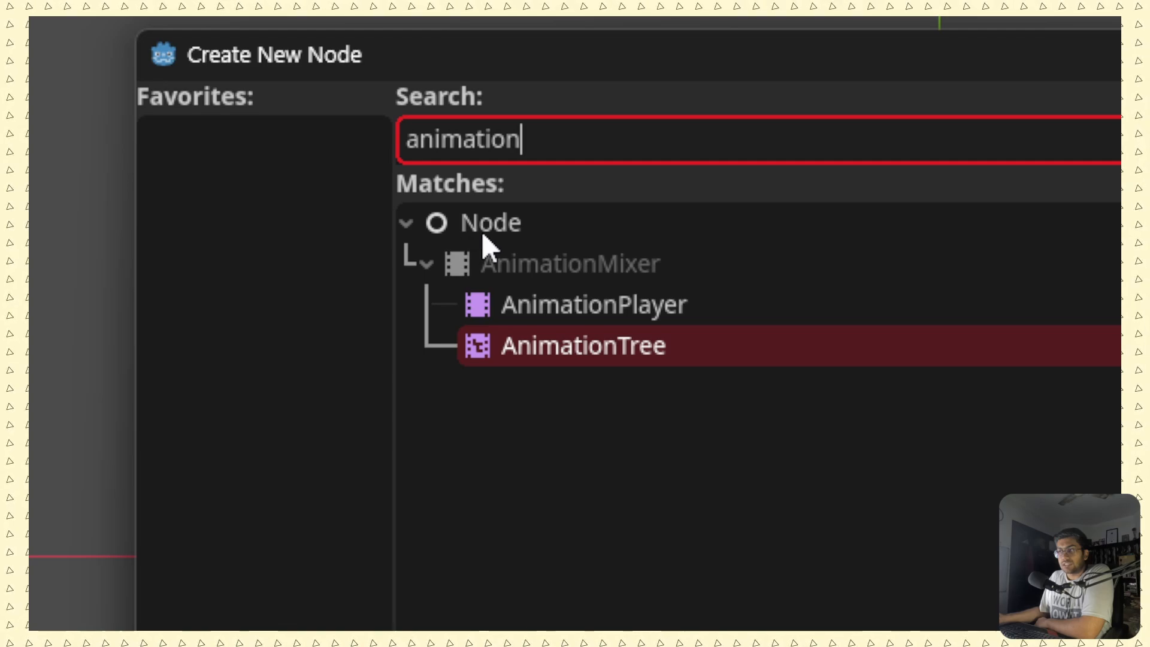
click(579, 320)
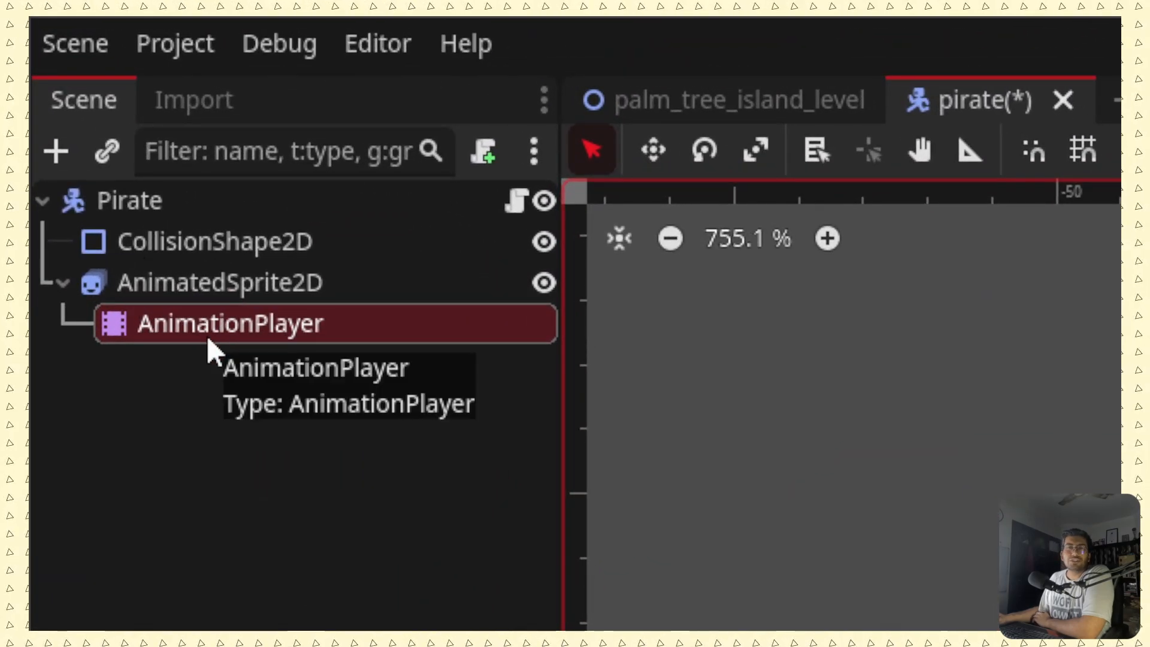
Reparent AnimationPlayer directly to the Pirate root node and hide AnimatedSprite2D.
drag(223, 331, 144, 207)
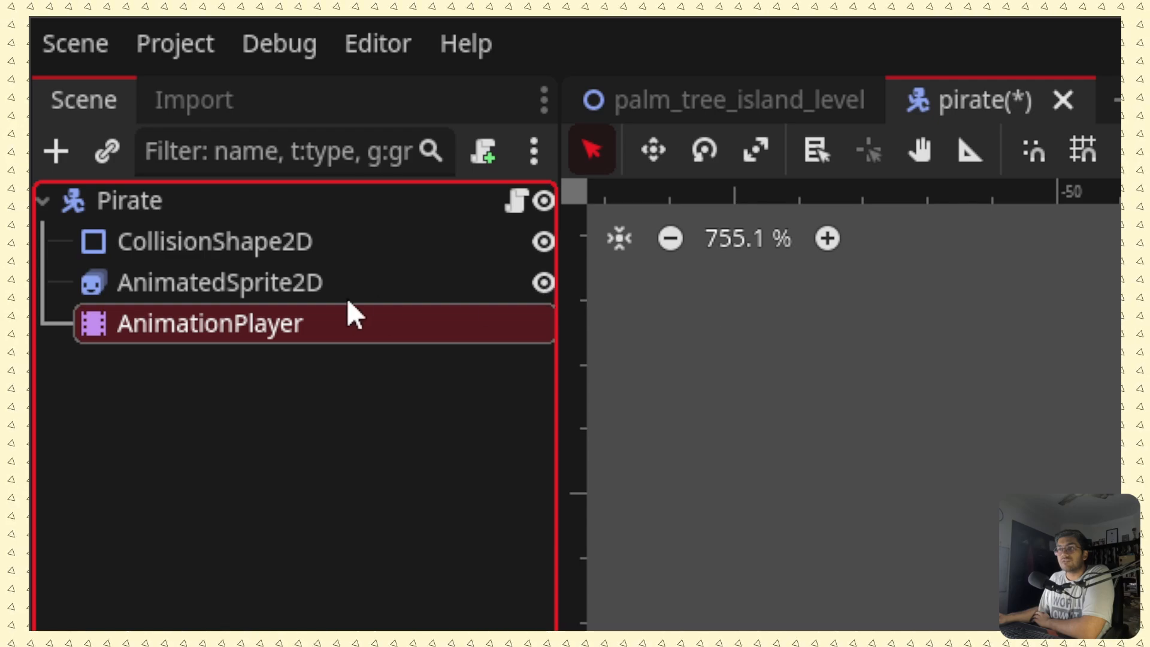
click(541, 290)
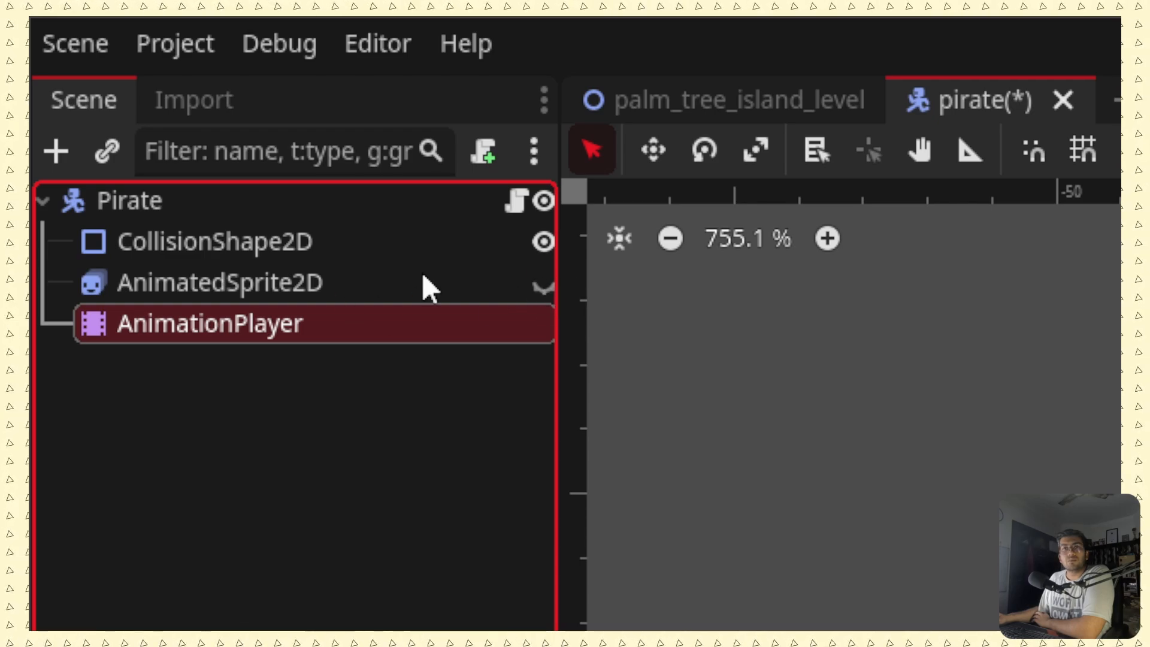
click(326, 503)
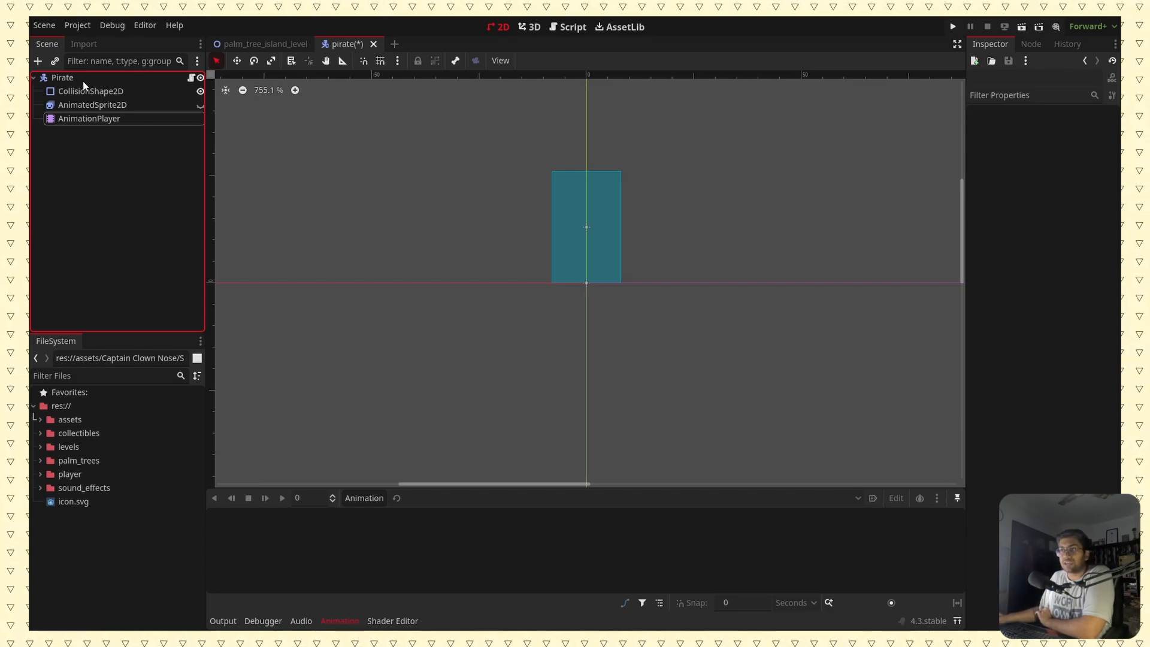
Add a Sprite2D node to the pirate scene and place it between AnimatedSprite2D and AnimationPlayer.
click(38, 60)
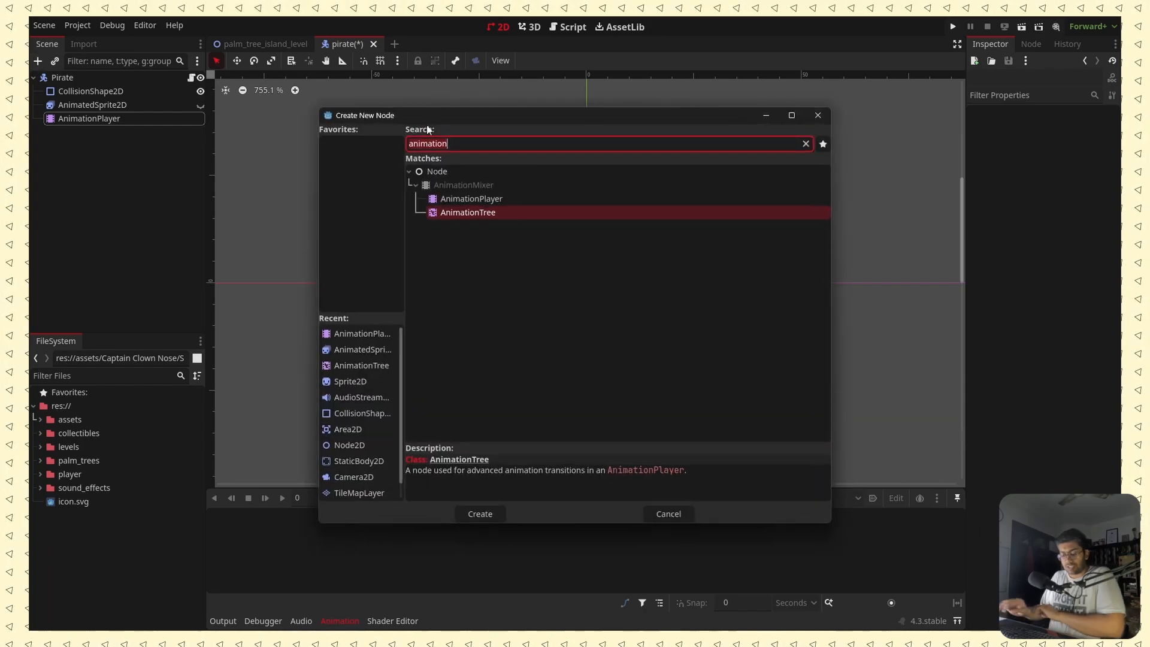
text(spri)
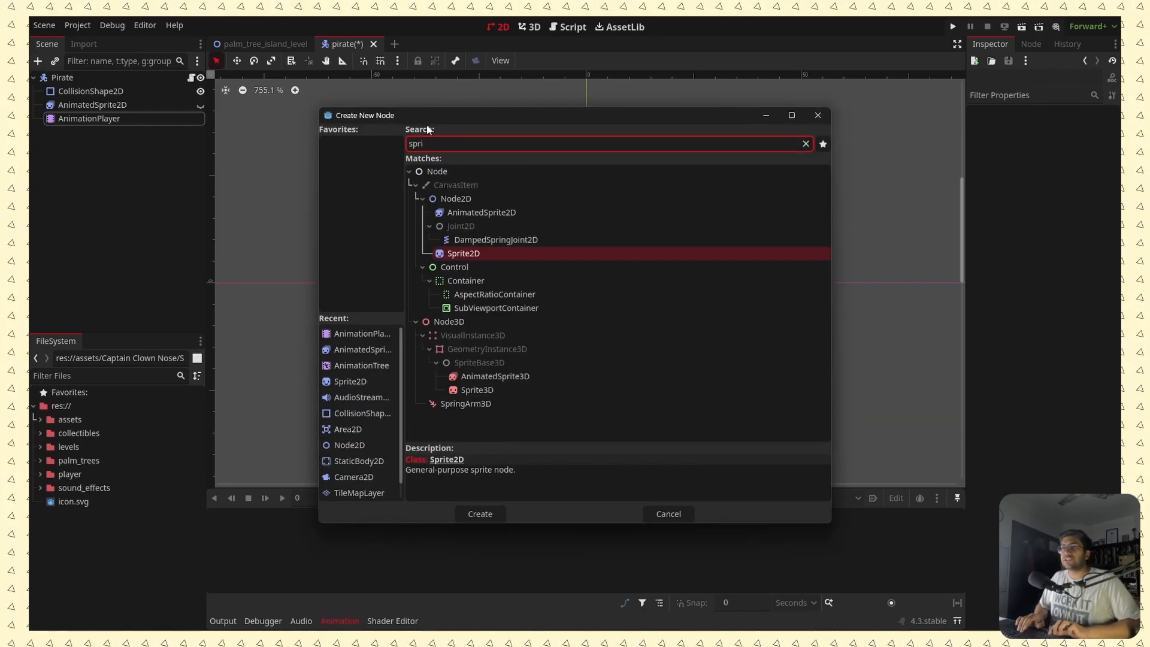
key(Return)
drag(114, 132, 90, 113)
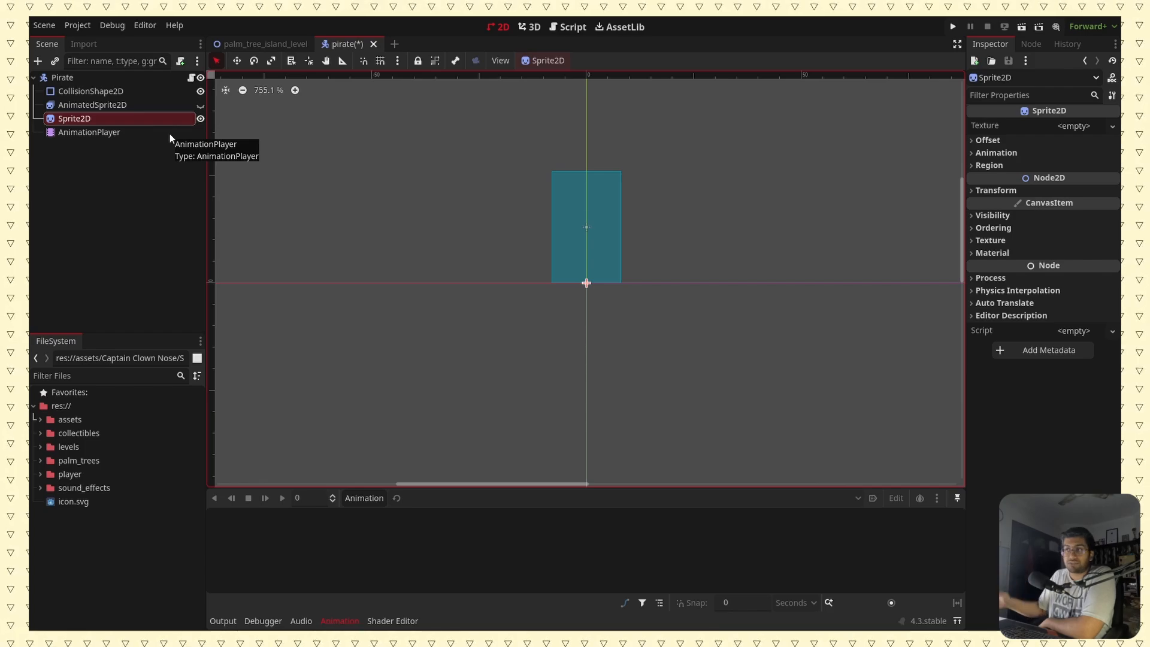
Check the AnimationPlayer's properties and the choices offered for its Current Animation.
click(77, 137)
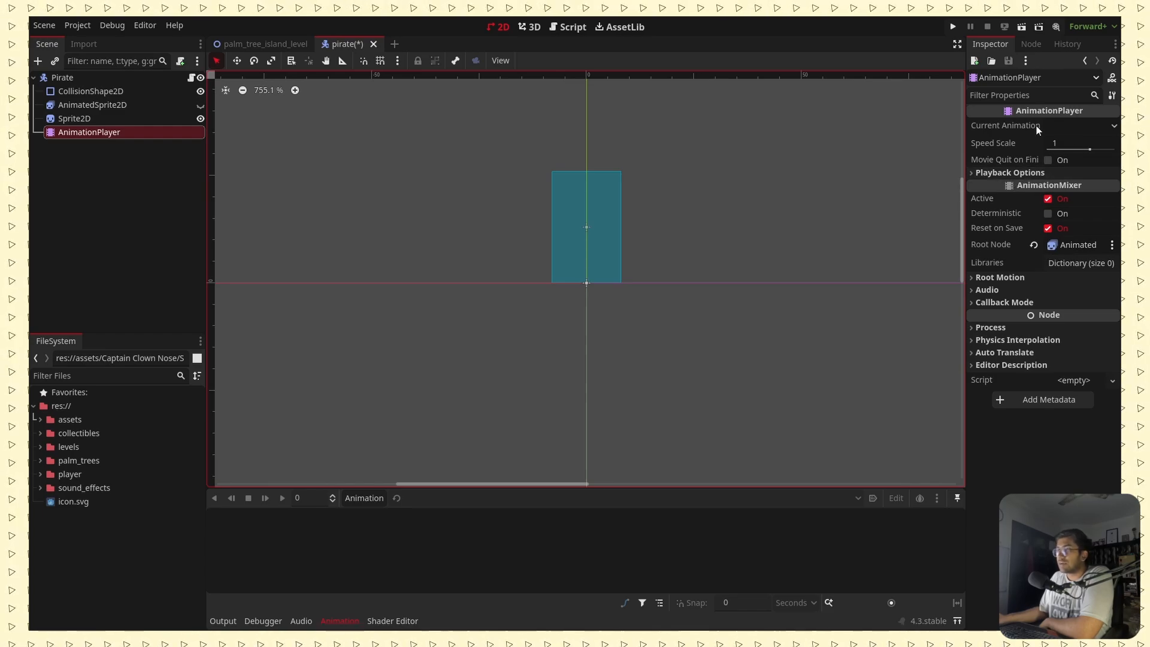
click(1085, 125)
click(1074, 134)
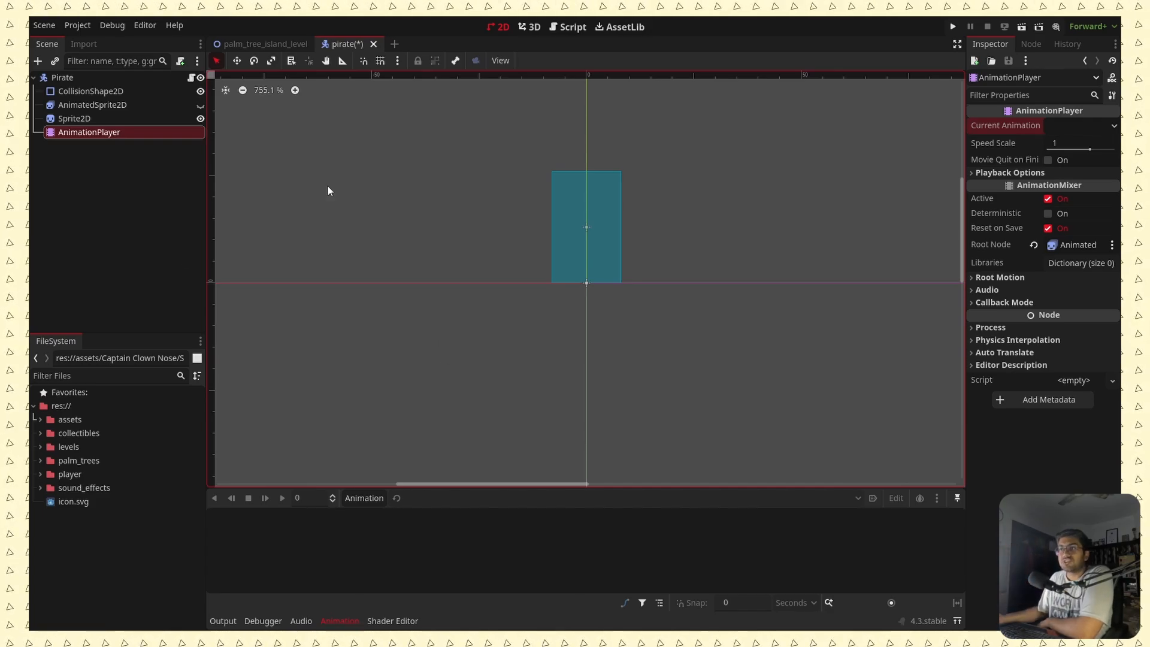
Assign Idle 01.png from the Captain Clown Nose without Sword 01-Idle folder as the Sprite2D's texture.
click(80, 117)
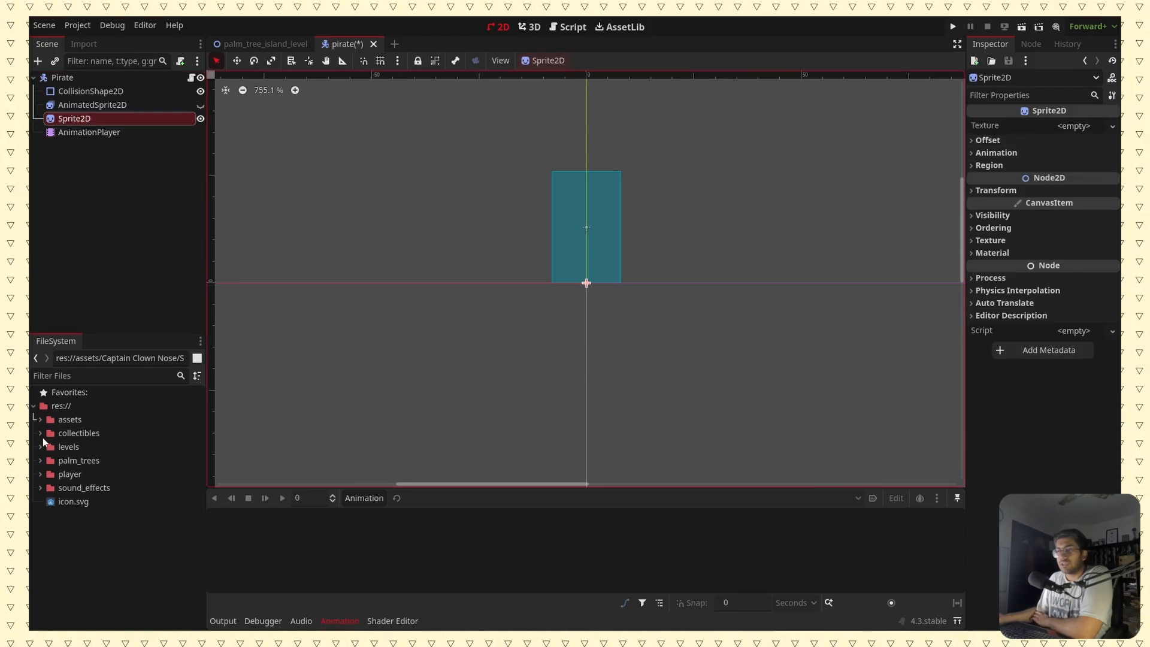
click(41, 420)
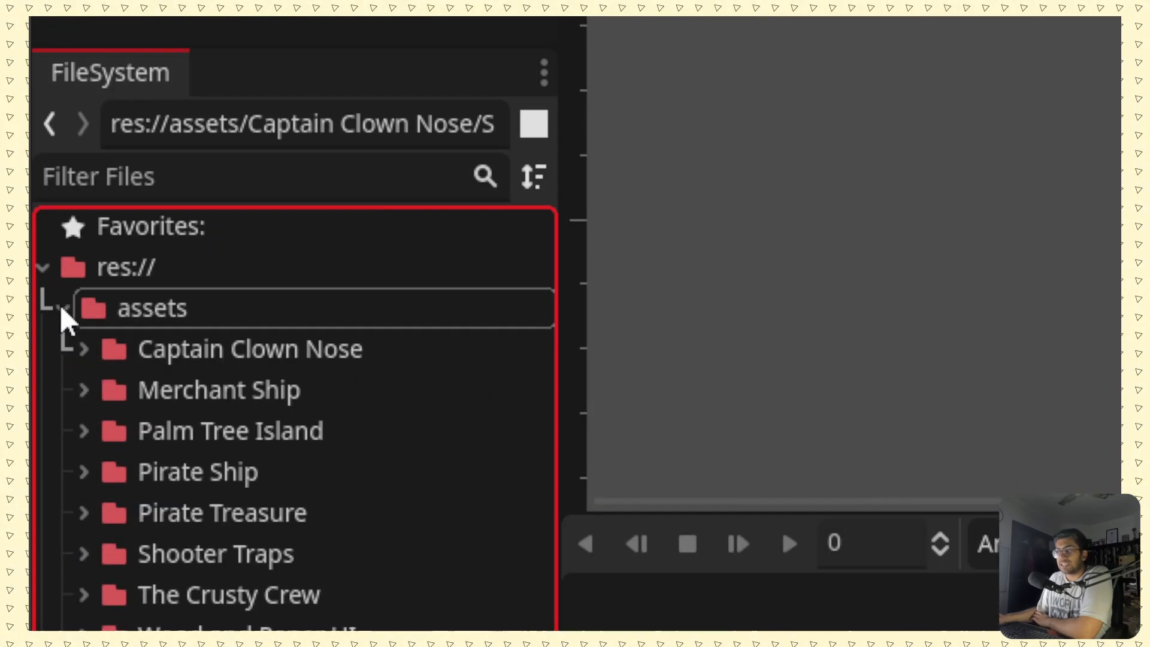
click(82, 350)
click(113, 394)
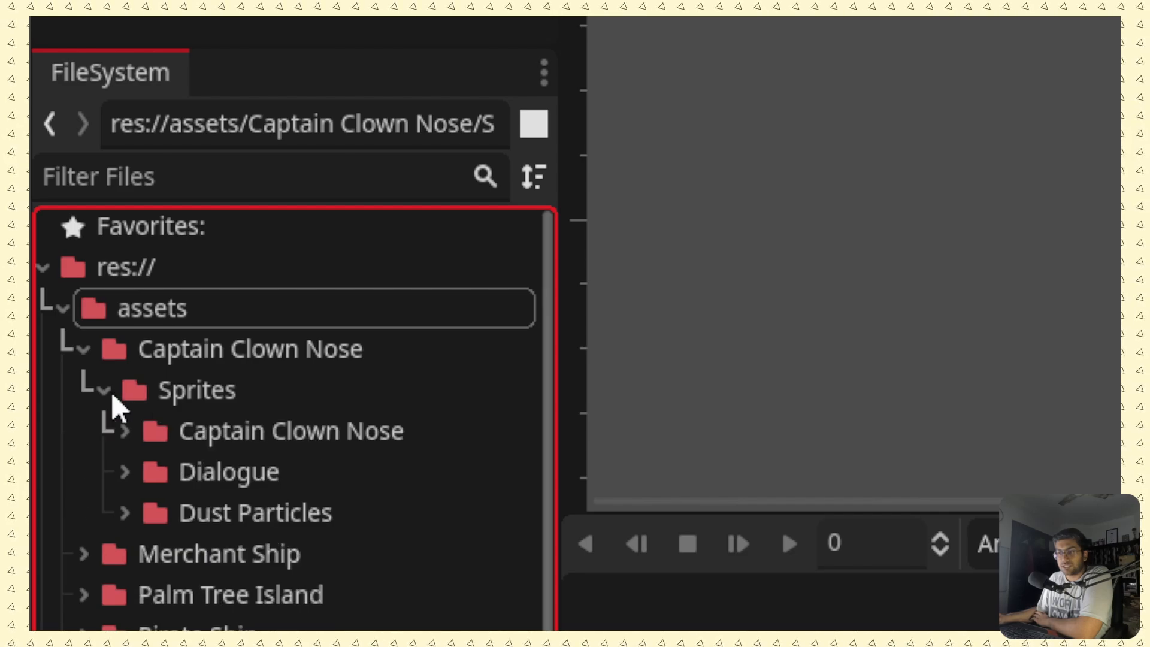
click(125, 434)
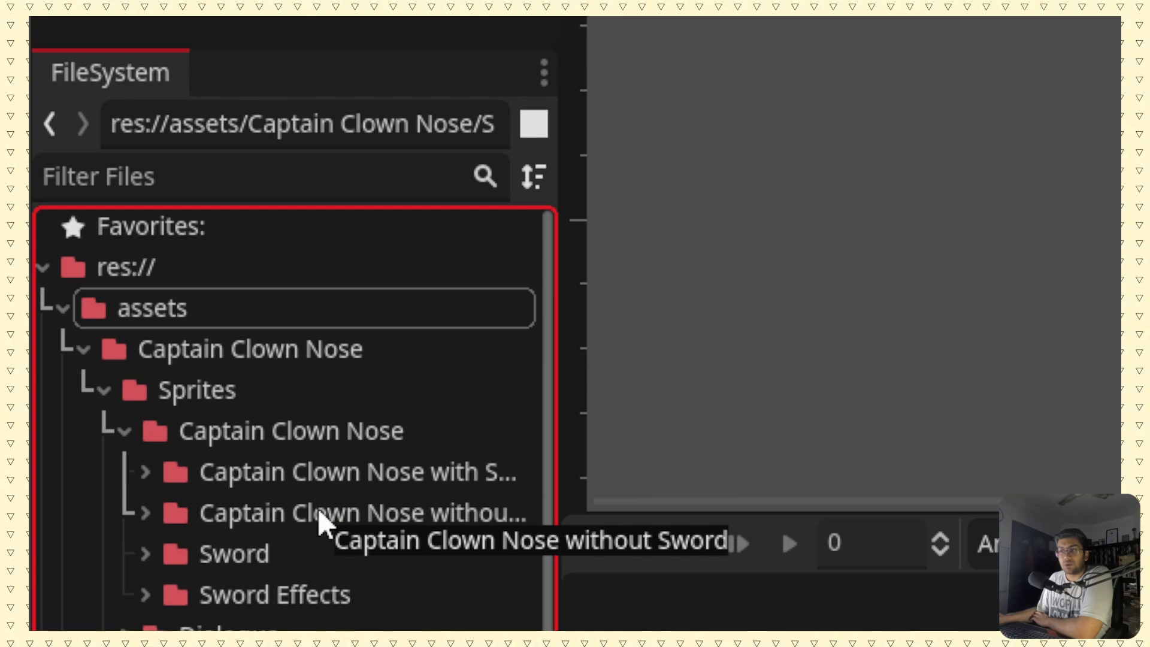
click(145, 512)
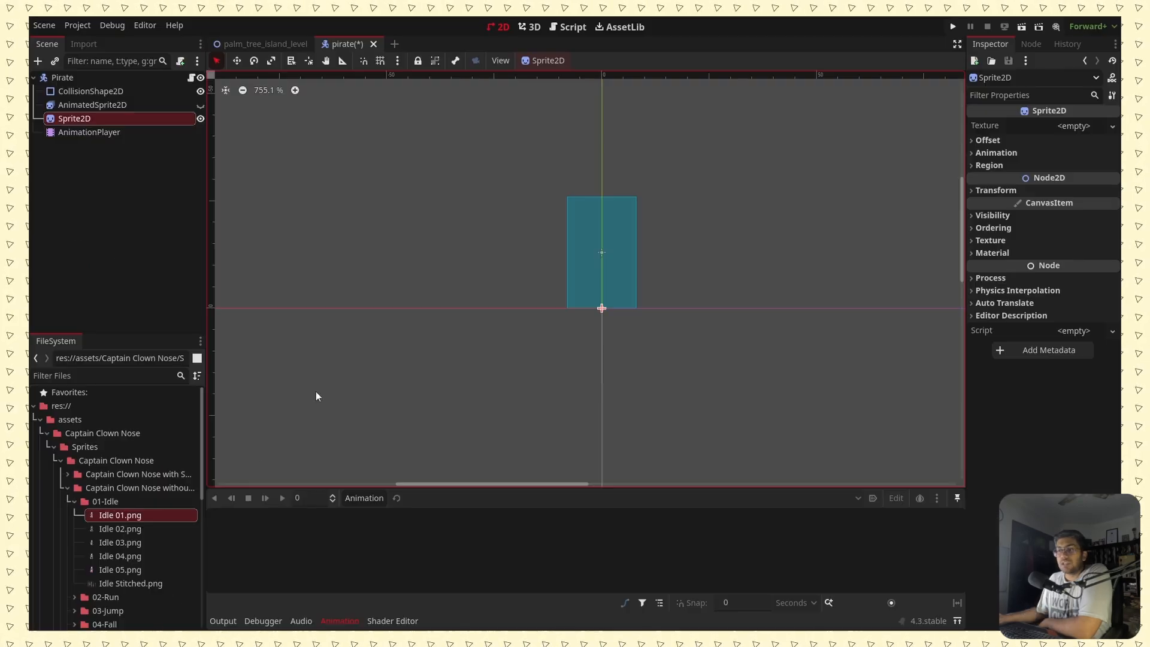
drag(123, 515, 1079, 127)
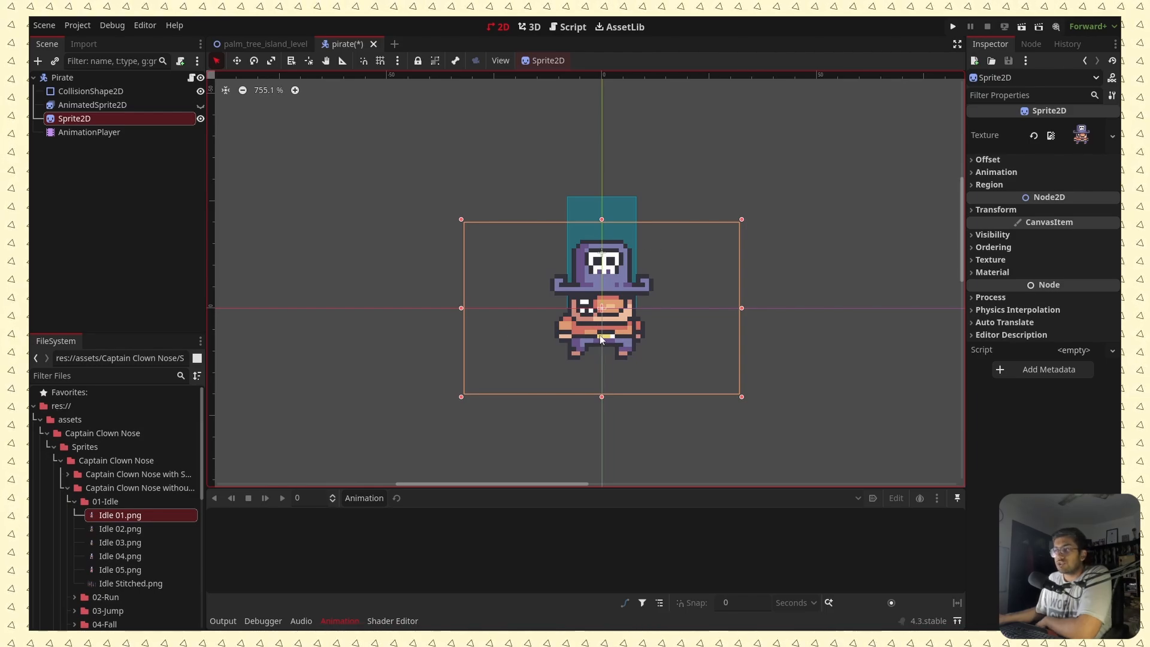
Move the sprite up so the pirate's feet meet the collision shape's lower edge, and clear its texture.
drag(610, 336, 610, 283)
scroll(602, 319, up, 7)
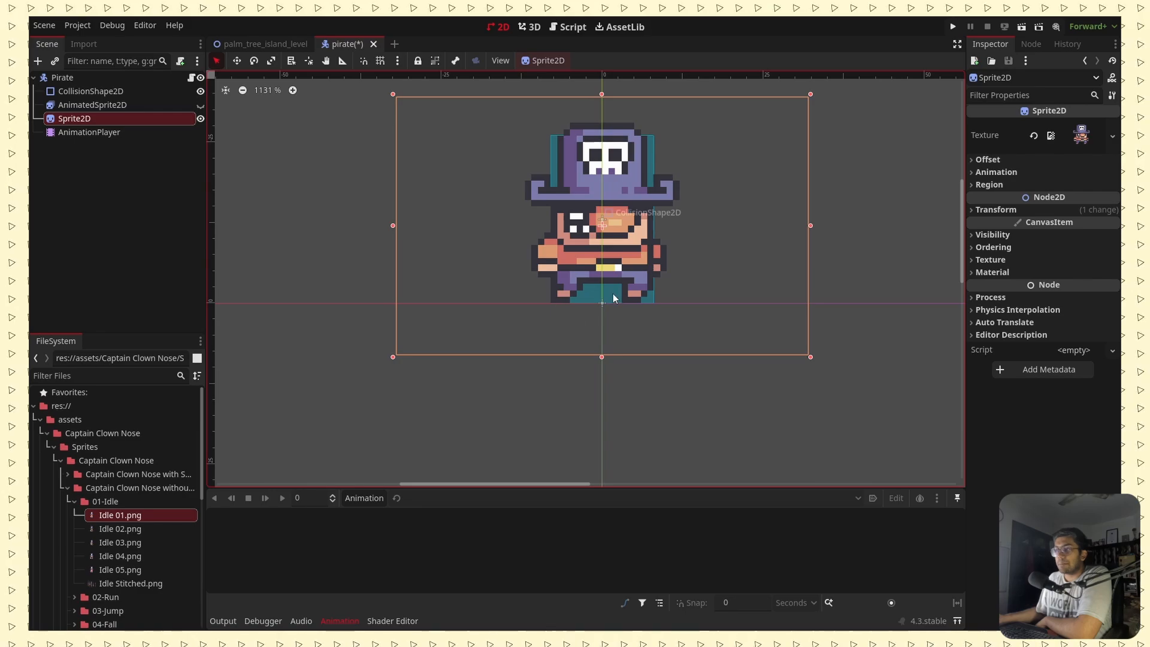
scroll(552, 308, up, 6)
scroll(640, 305, down, 15)
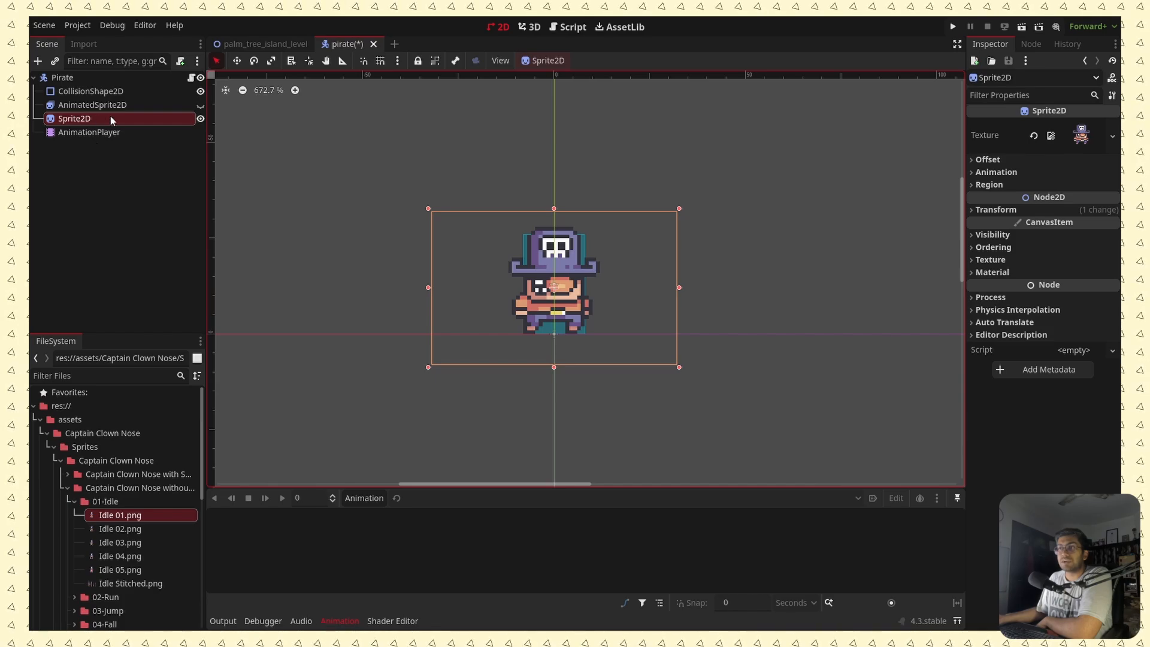
click(1030, 135)
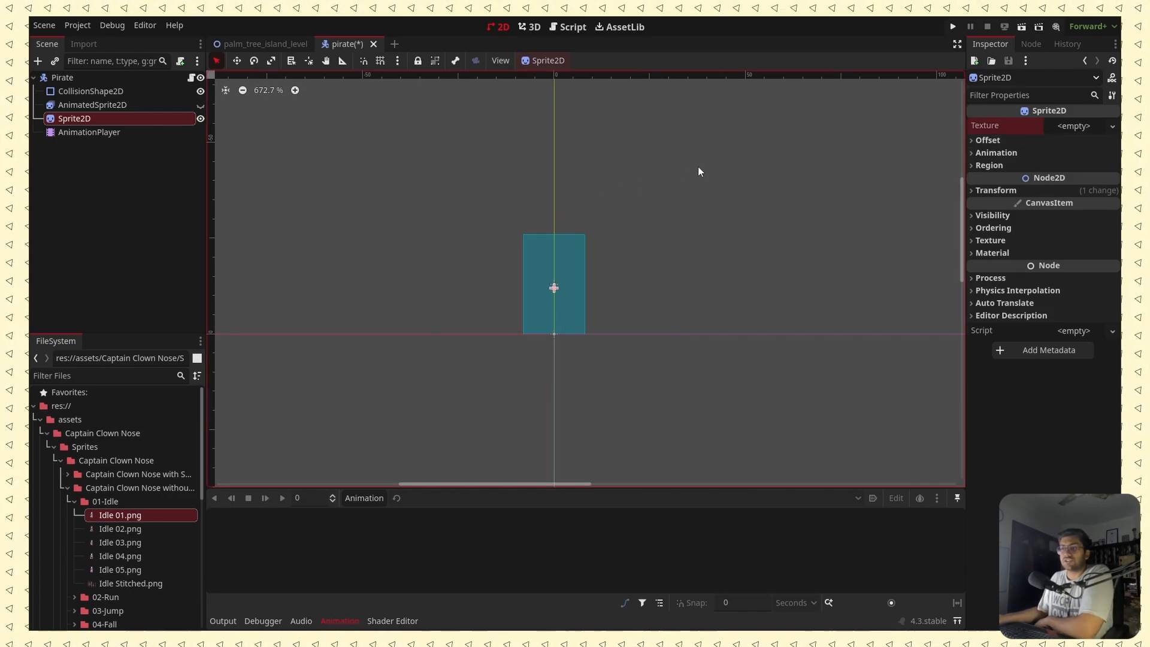
click(75, 501)
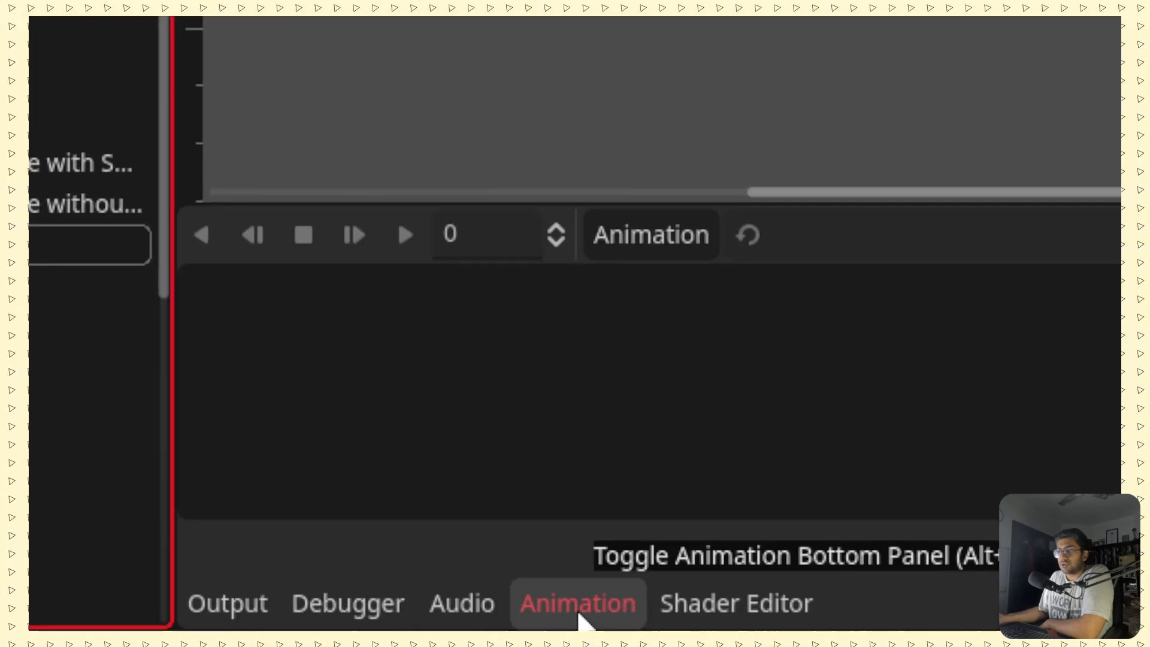
Create a new animation named idle in the AnimationPlayer.
click(638, 243)
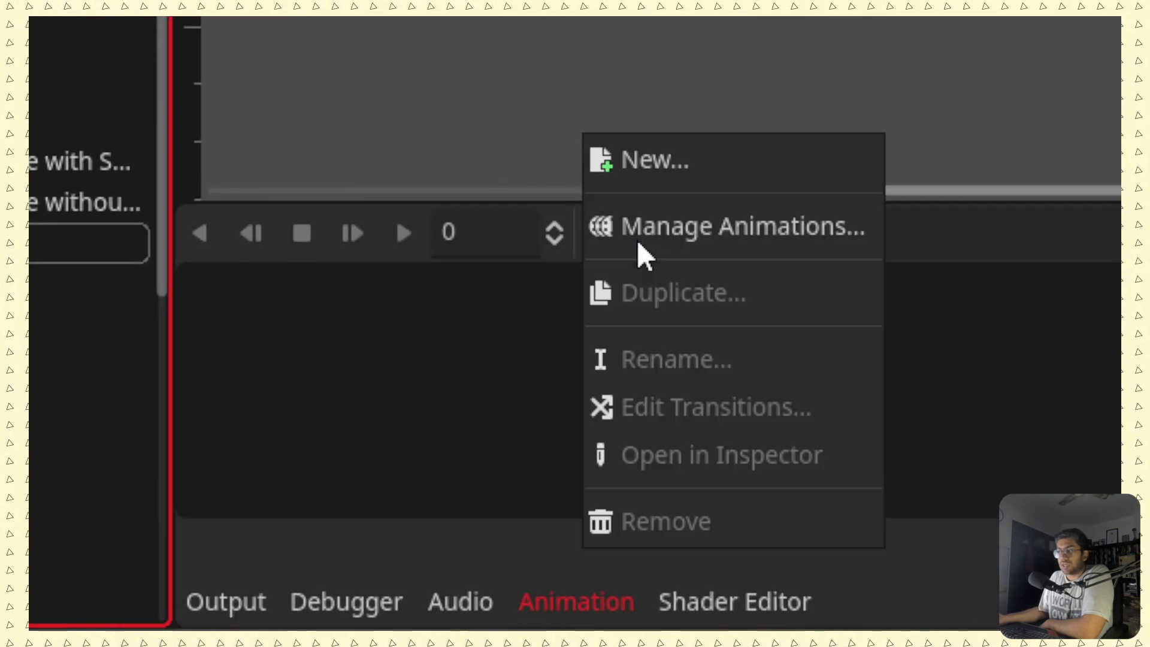
click(684, 167)
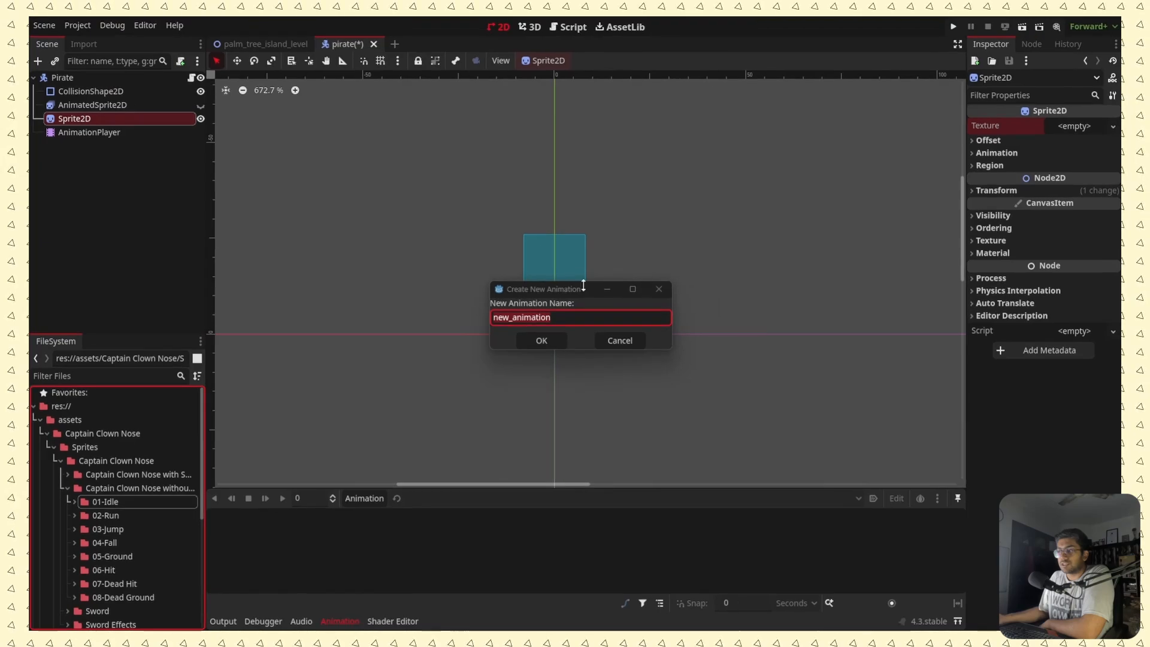
click(563, 316)
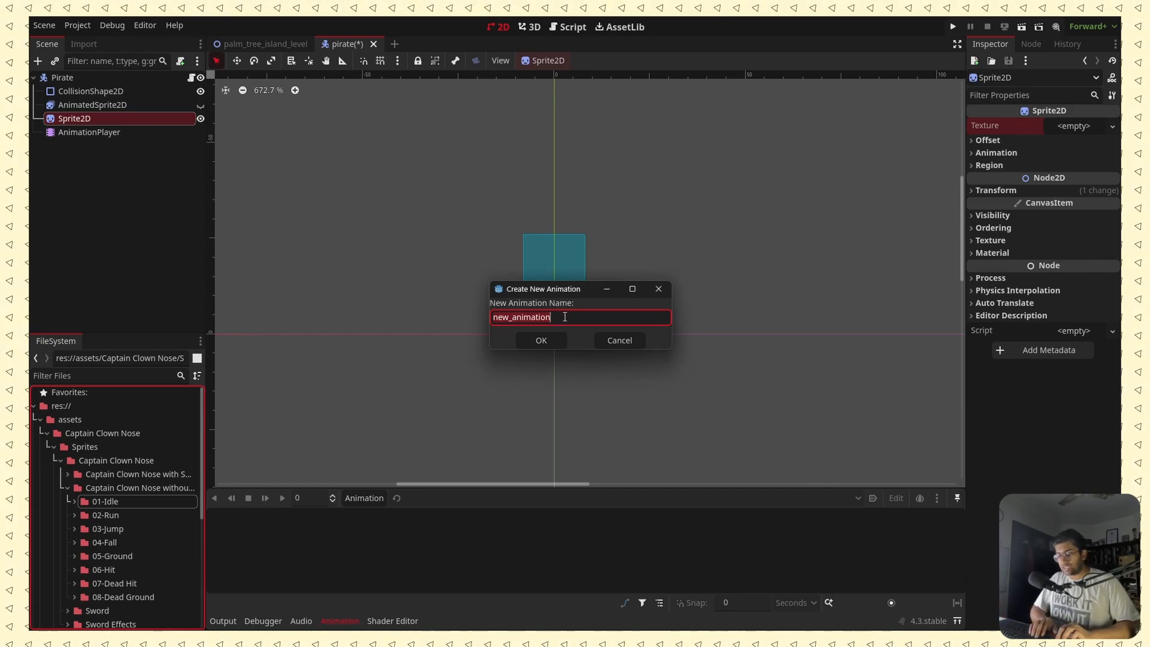
key(ctrl+a)
text(idle)
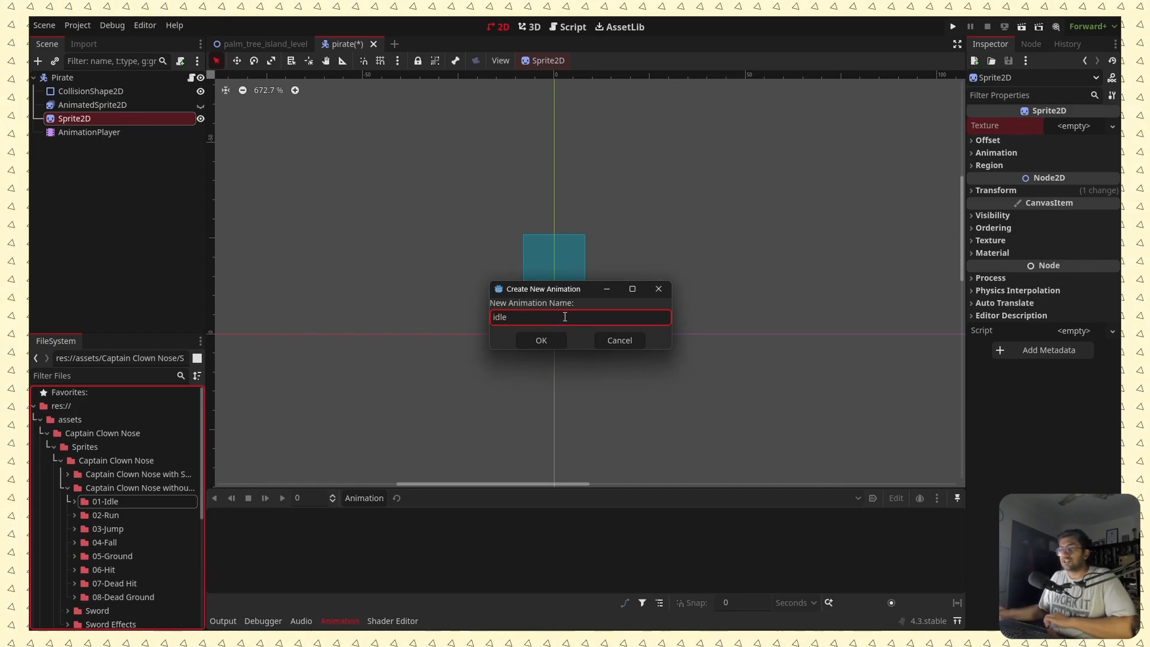
click(546, 339)
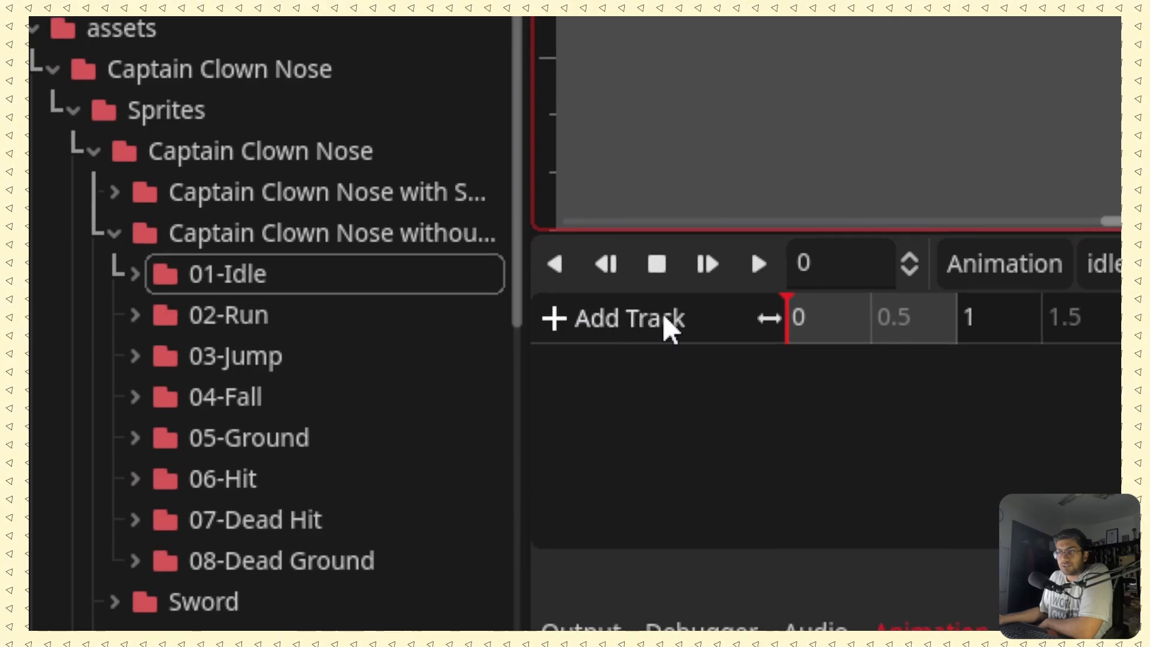
Review the available track types, the player's list of animations and the options for managing them.
click(562, 322)
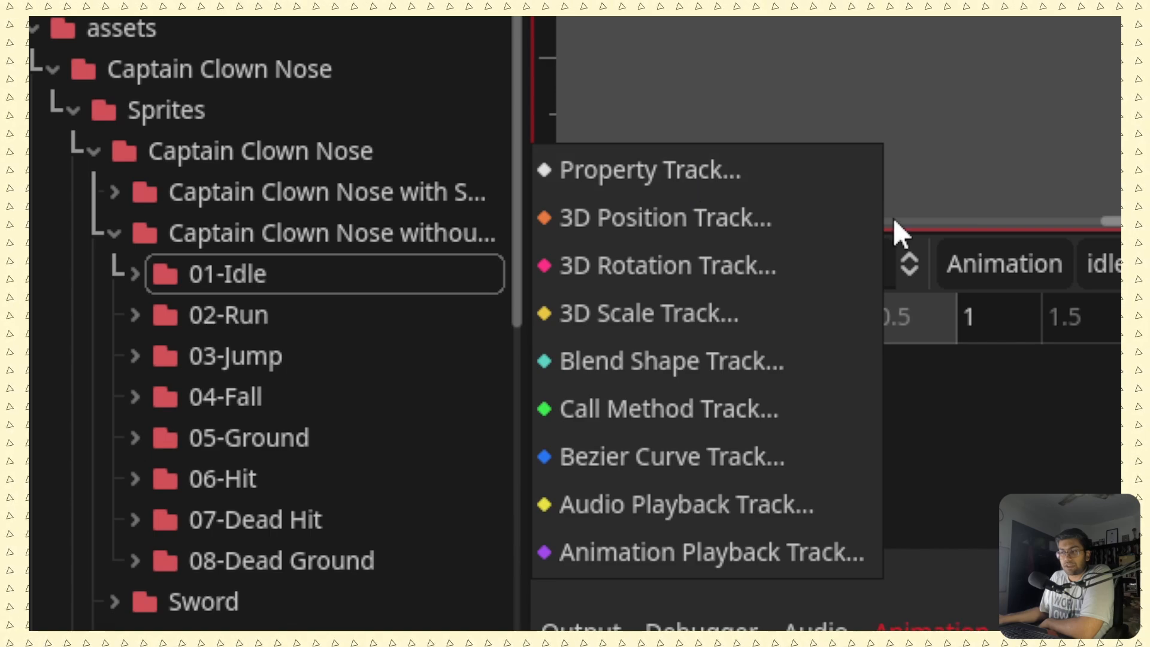
key(Escape)
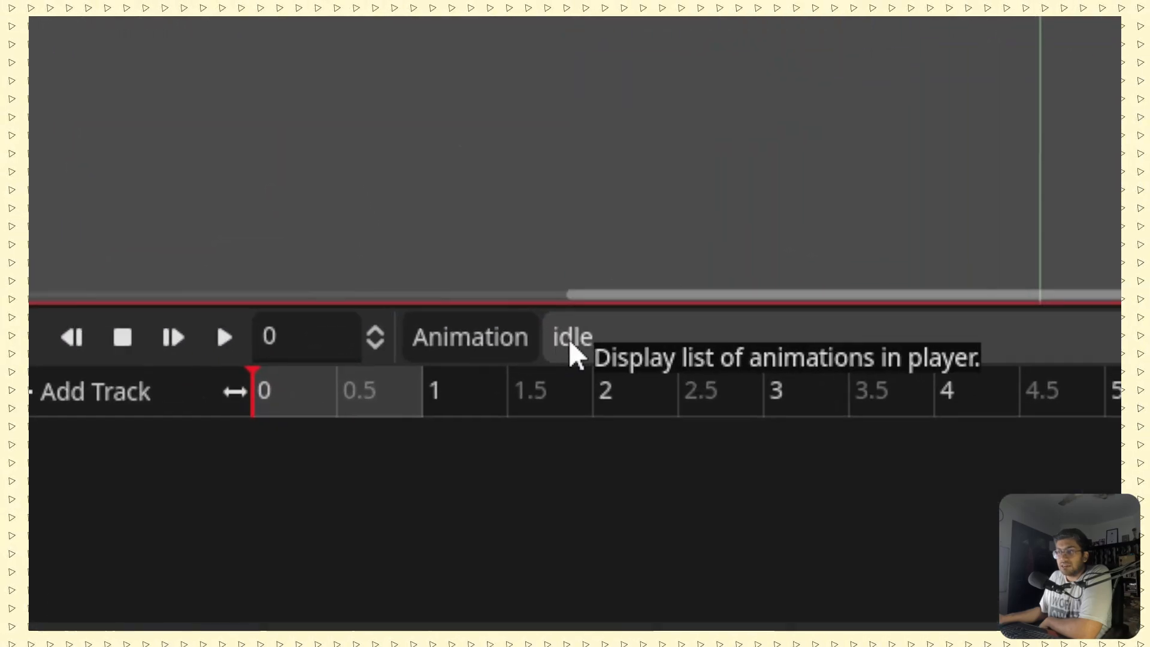
click(633, 326)
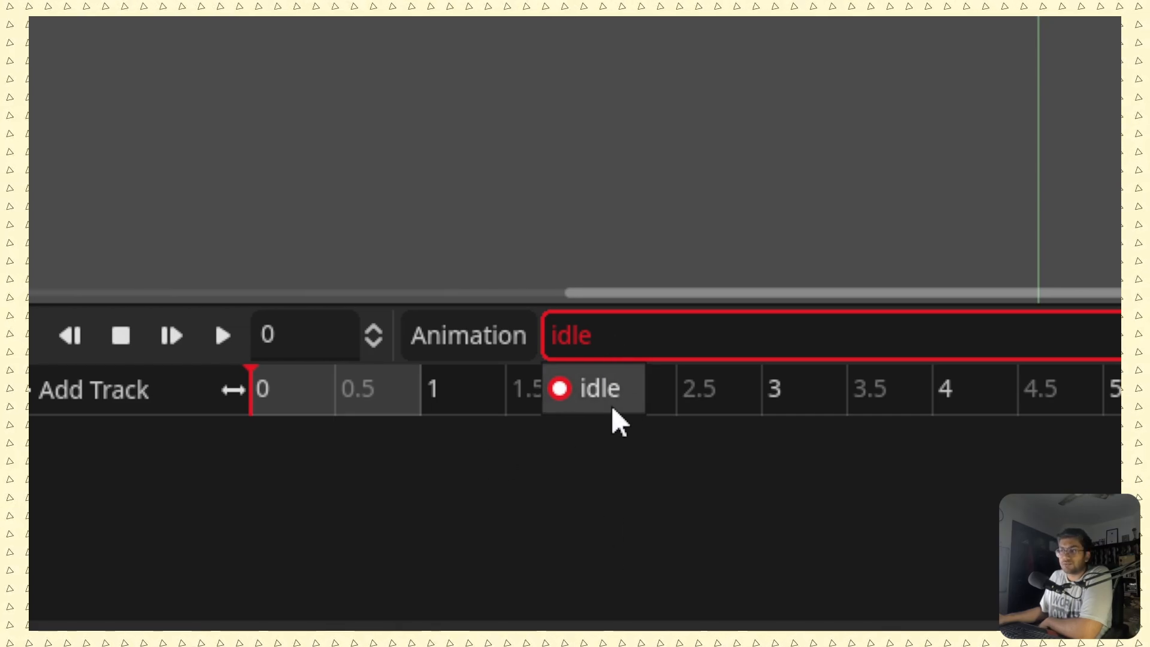
click(642, 343)
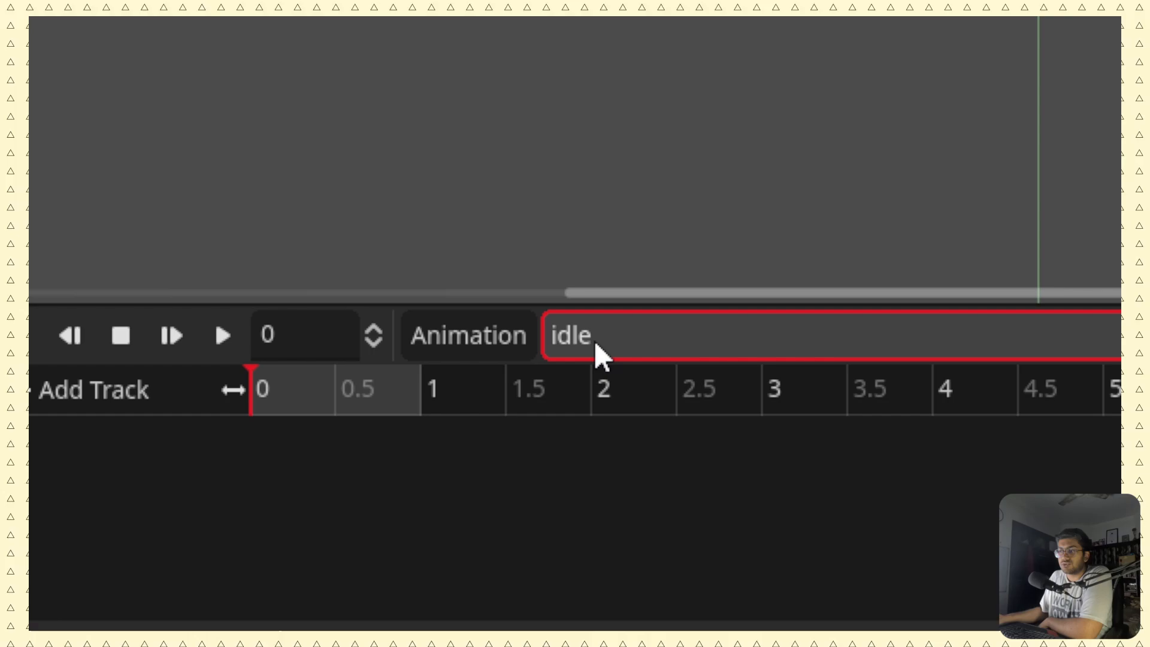
click(493, 337)
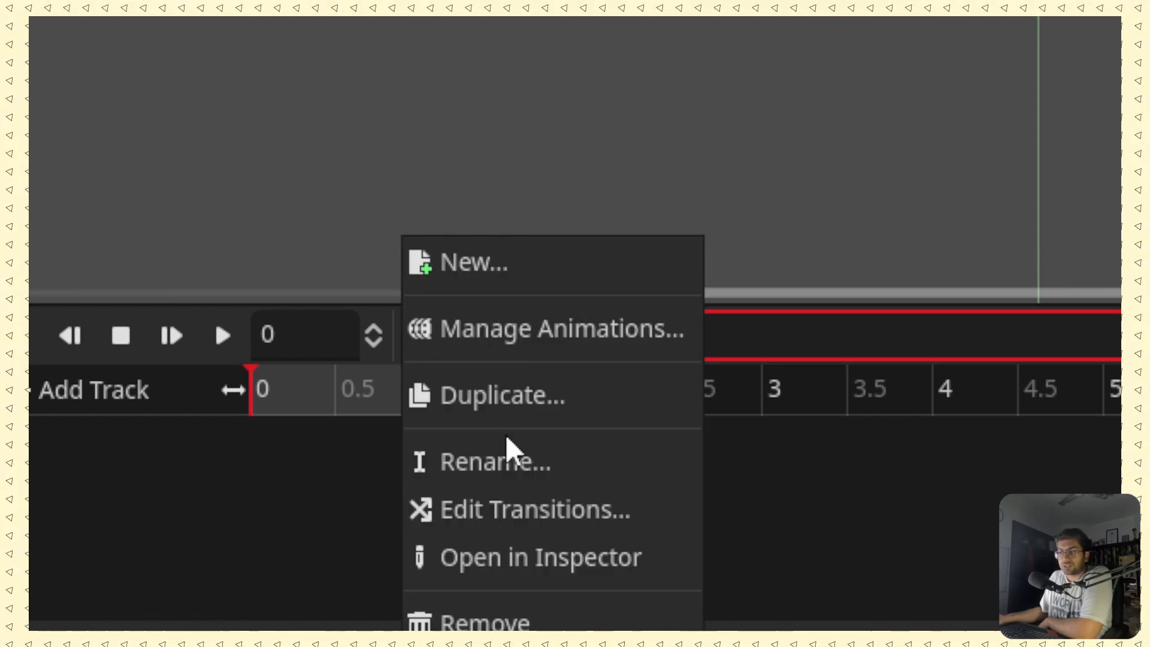
click(869, 343)
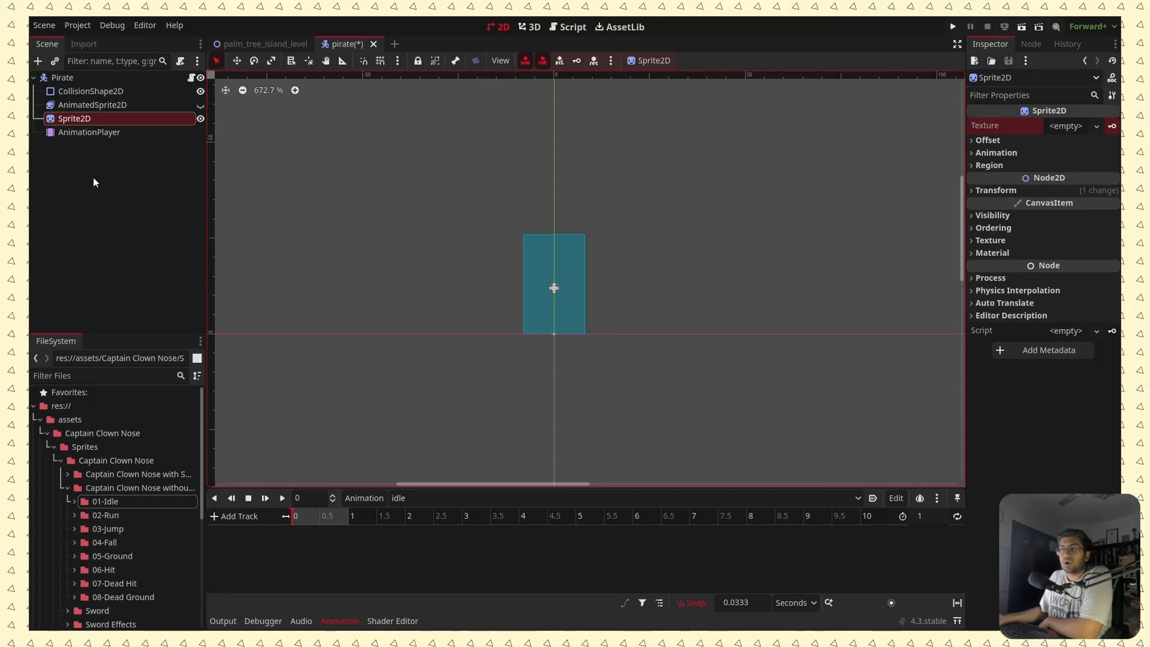
Add a property track for the Sprite2D's texture to the idle animation and enlarge the animation editor.
click(214, 519)
click(243, 466)
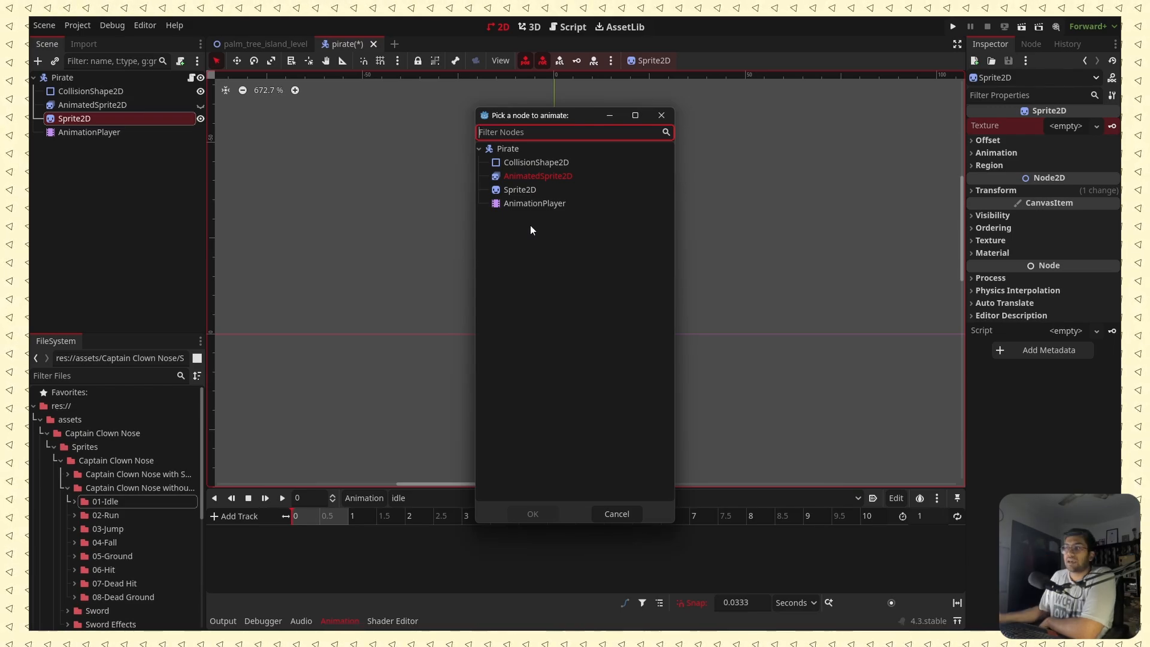
double_click(521, 189)
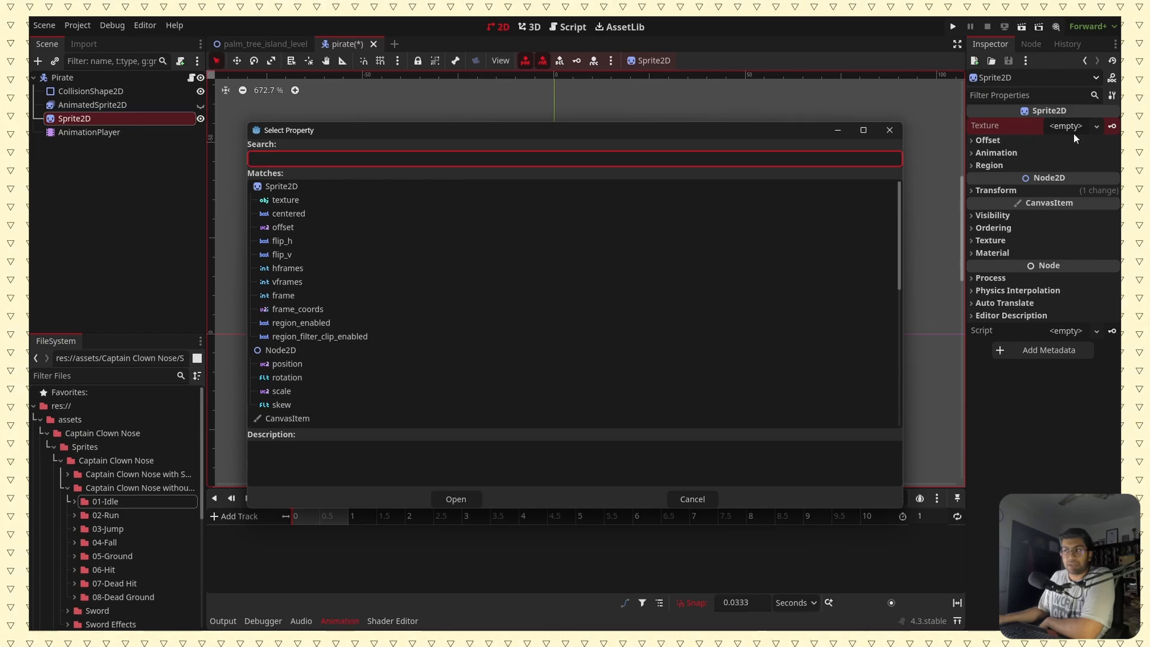
double_click(285, 199)
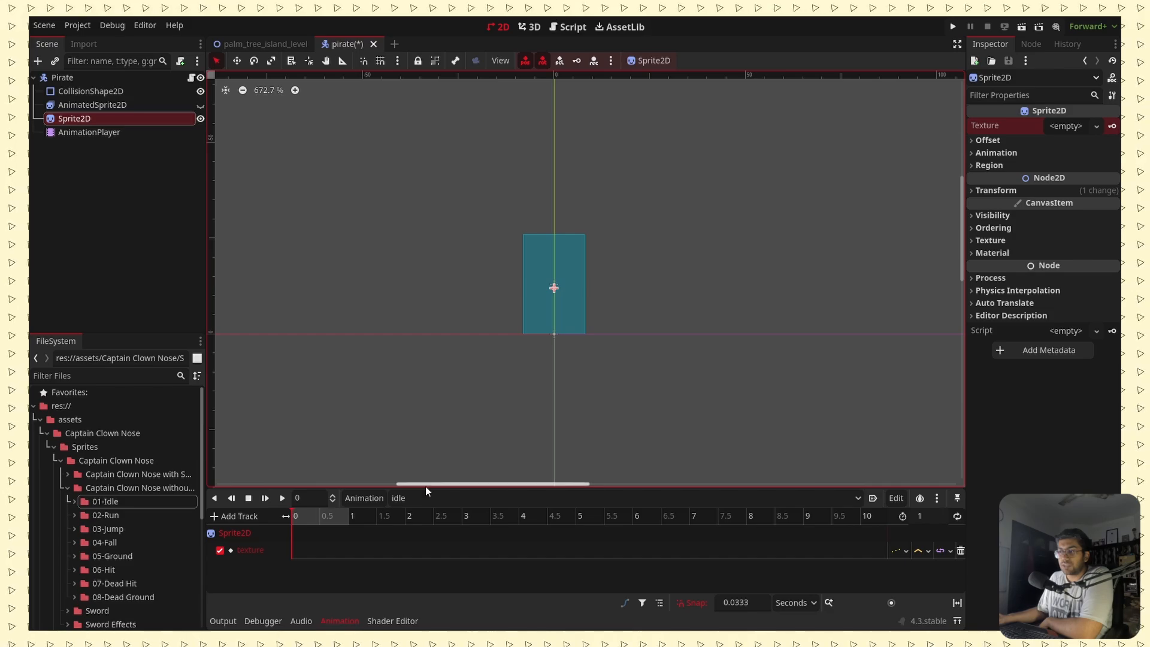
drag(427, 487, 428, 339)
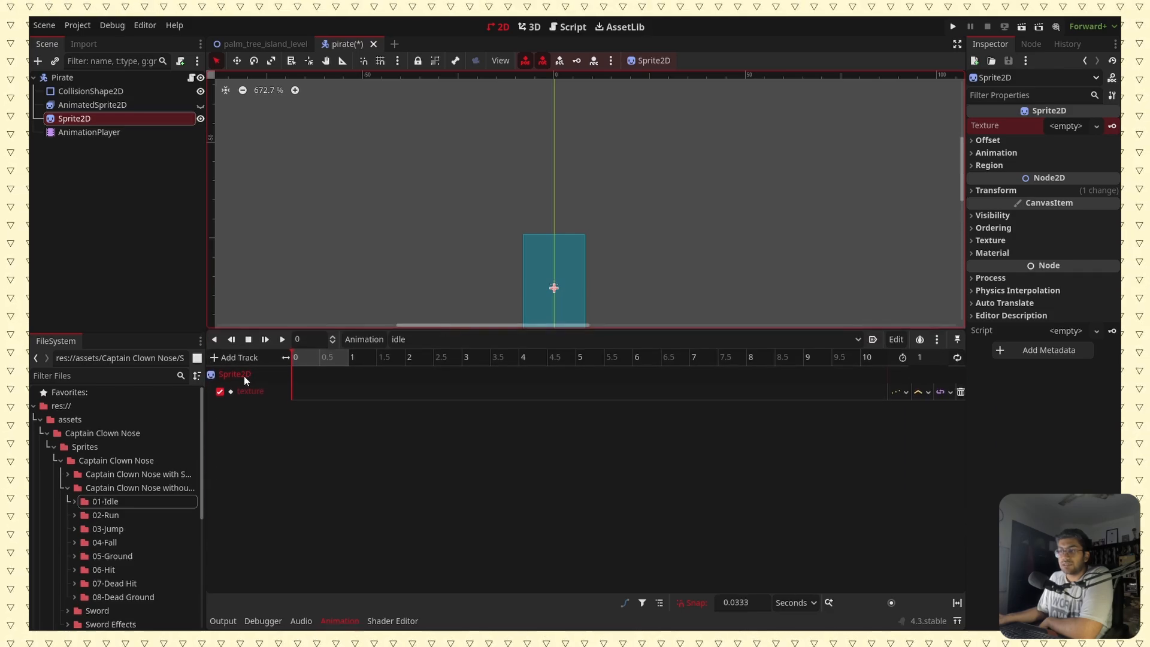
click(233, 358)
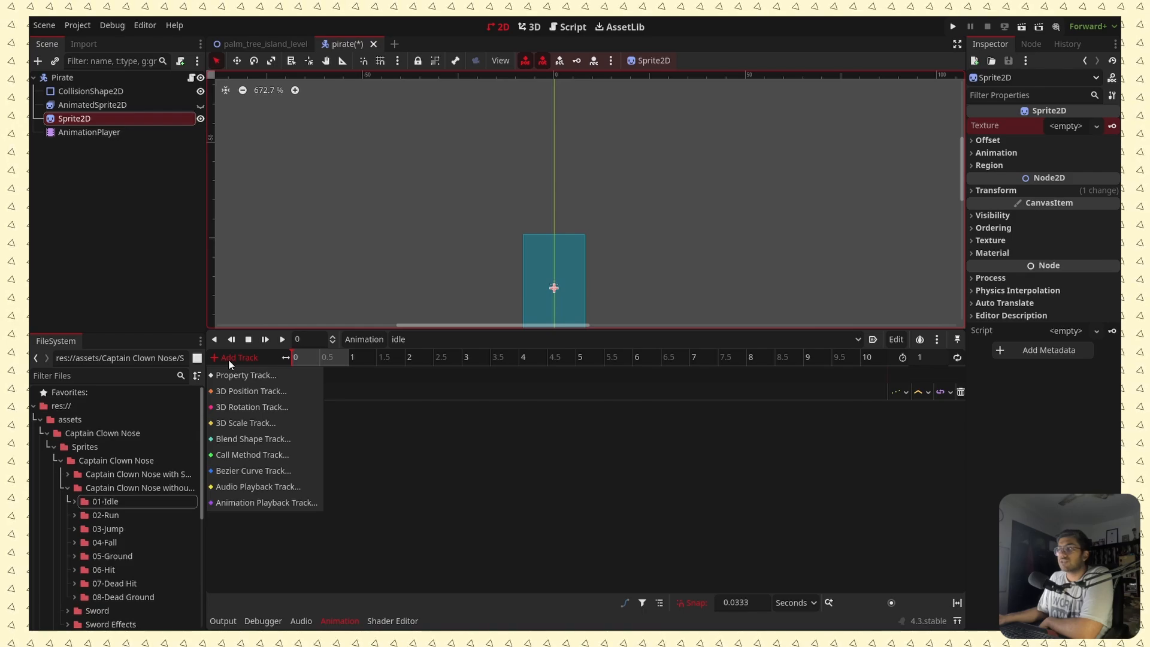
click(404, 479)
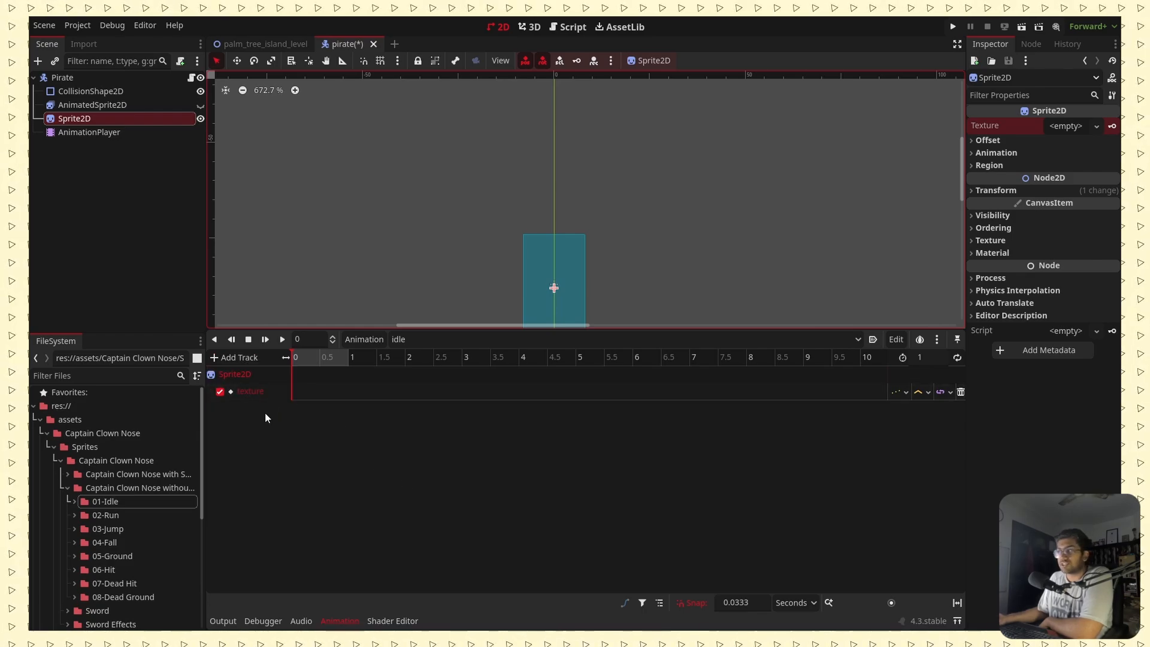
Set the Sprite2D's texture to Idle Stitched.png and key it at time 0 in the idle animation.
click(75, 504)
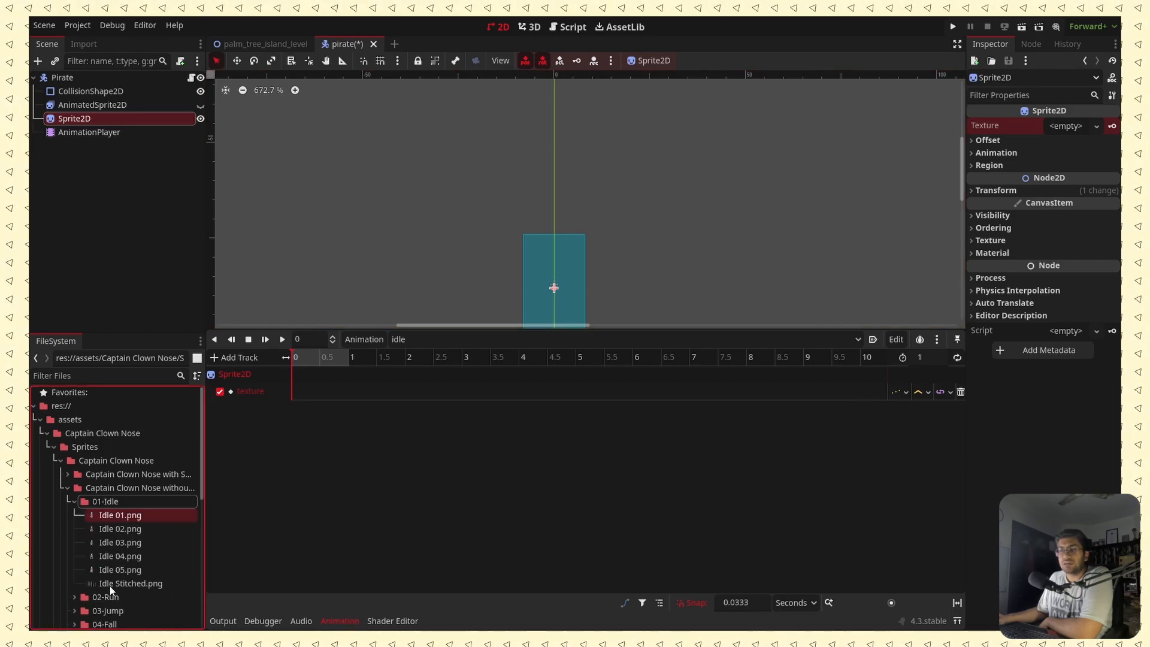
mouse_move(109, 586)
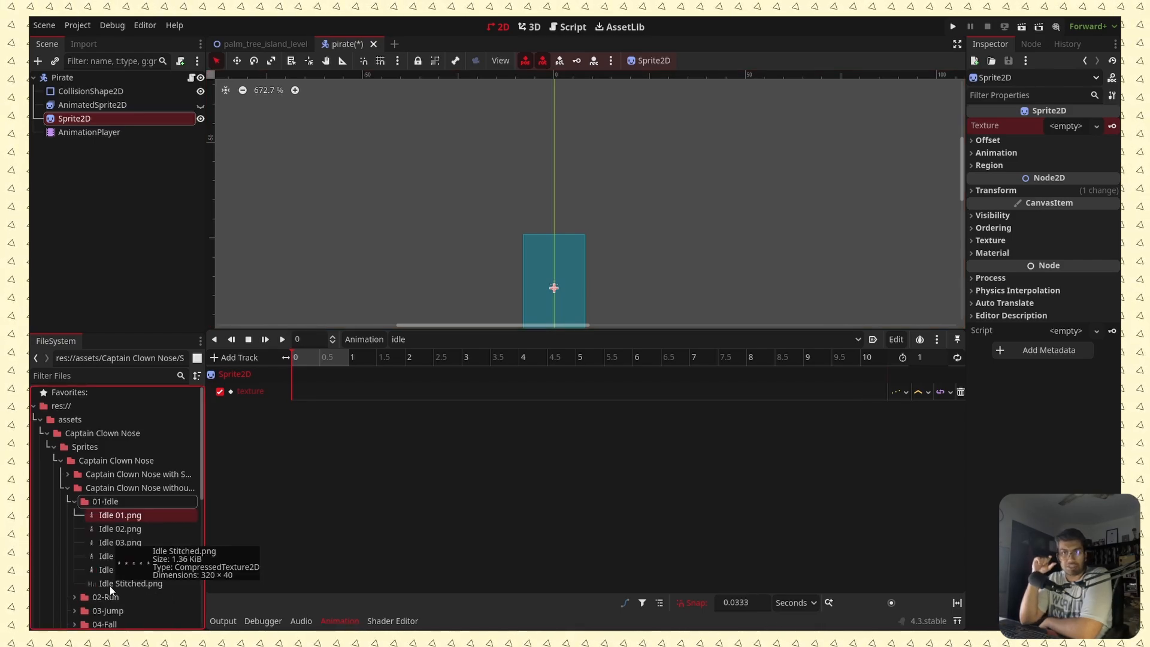
click(110, 586)
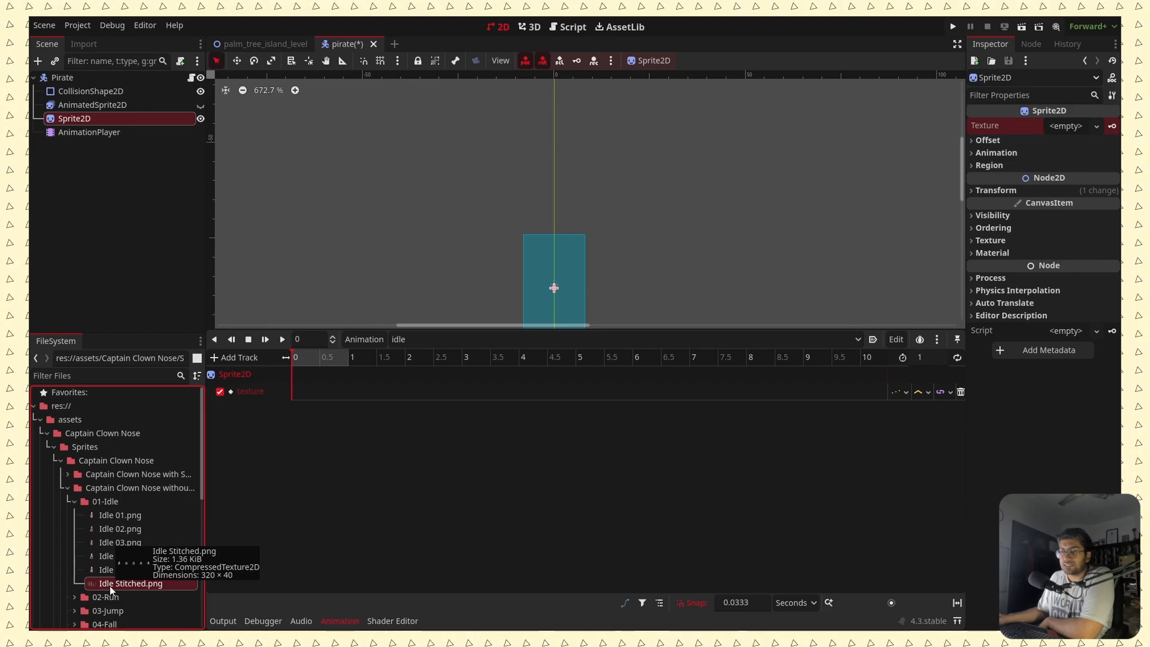
drag(110, 585, 1072, 126)
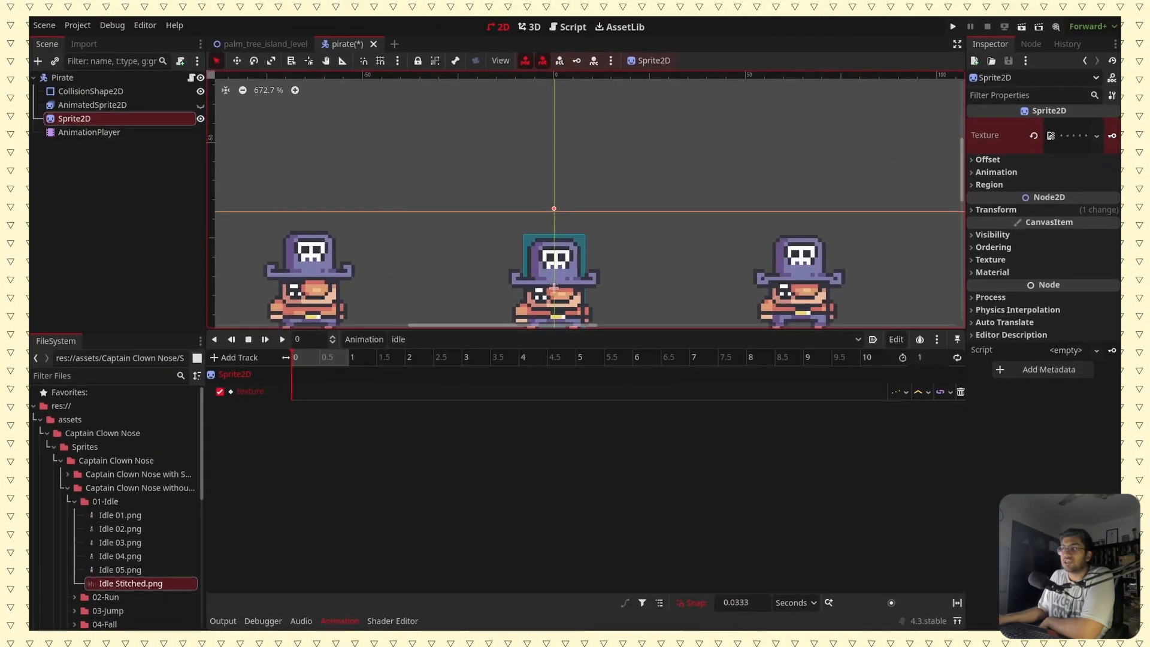
click(1114, 135)
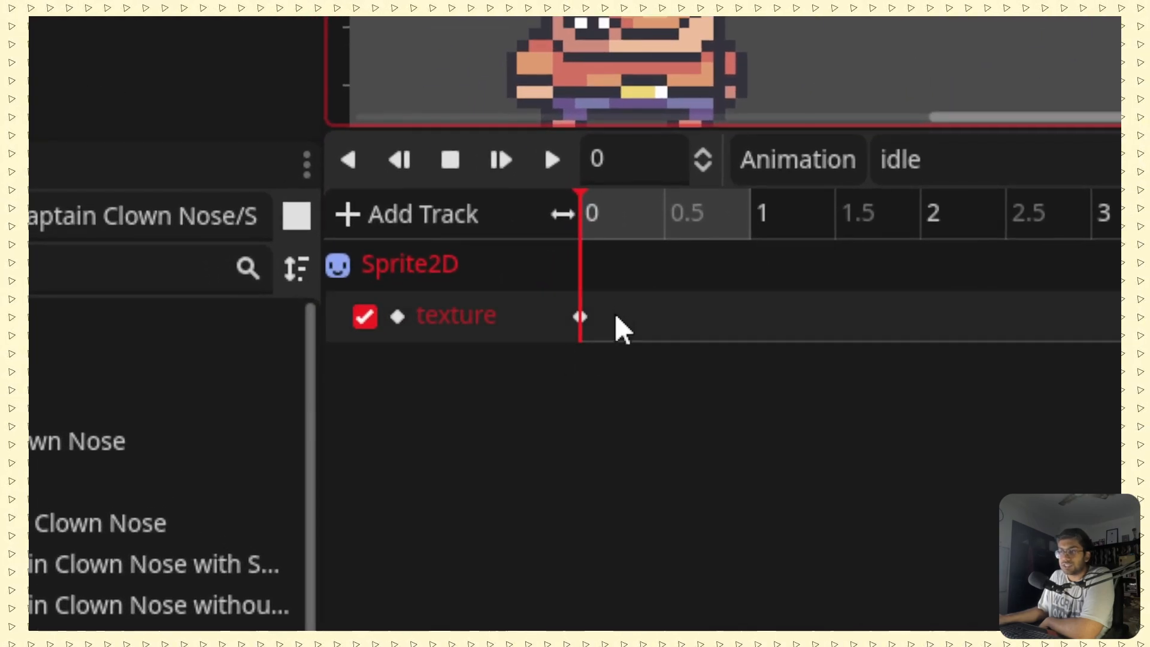
drag(608, 360, 556, 319)
mouse_move(583, 343)
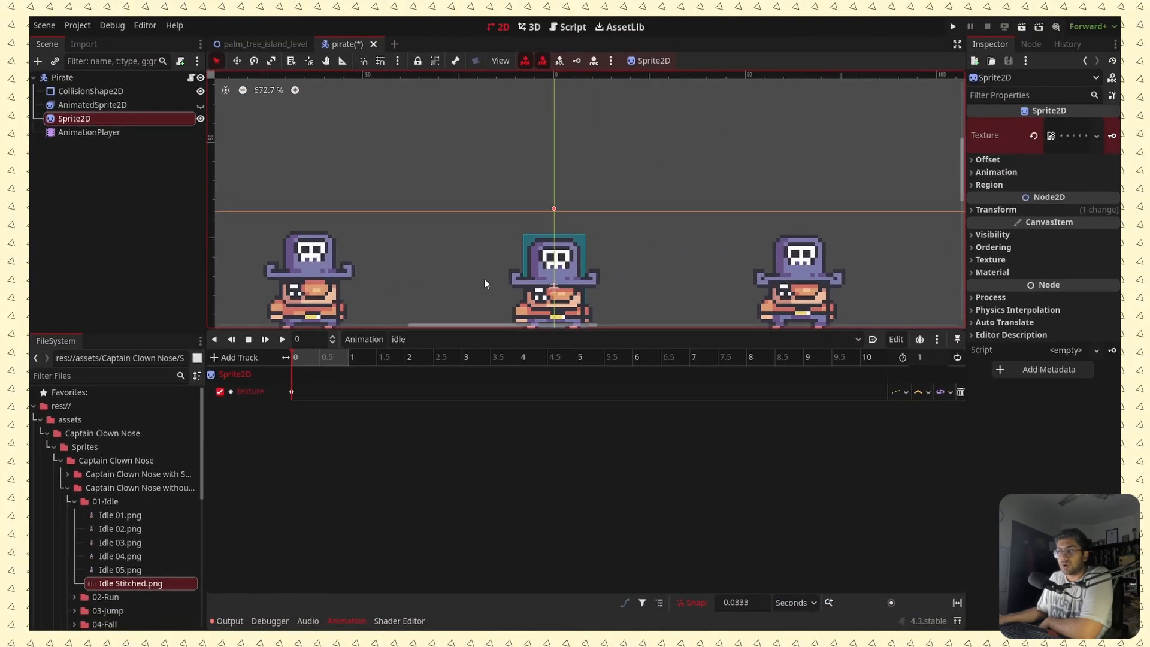
Set the Sprite2D's Hframes to 5 and key it on a new track at time 0 in the idle animation.
scroll(579, 225, down, 4)
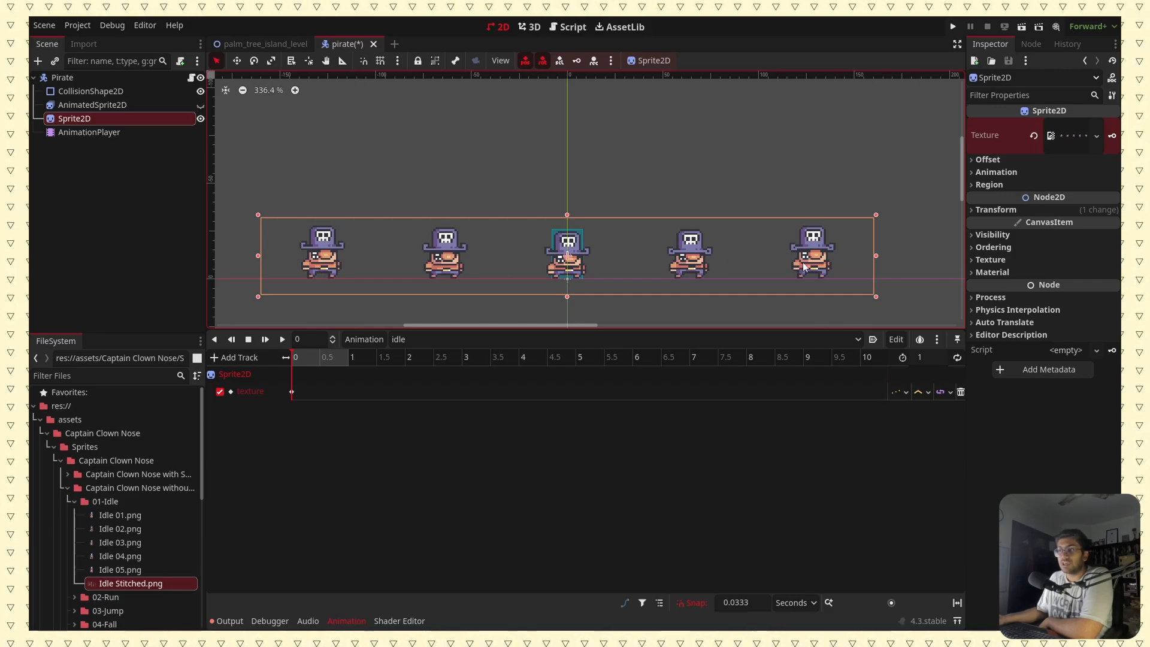
click(974, 174)
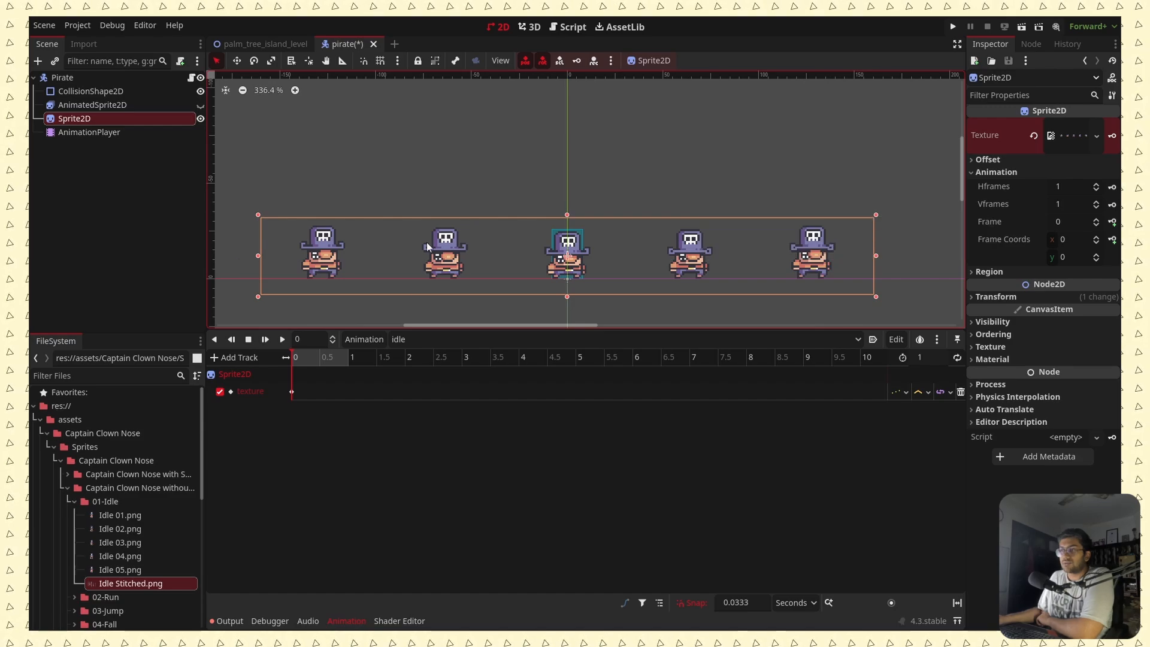
scroll(576, 254, up, 1)
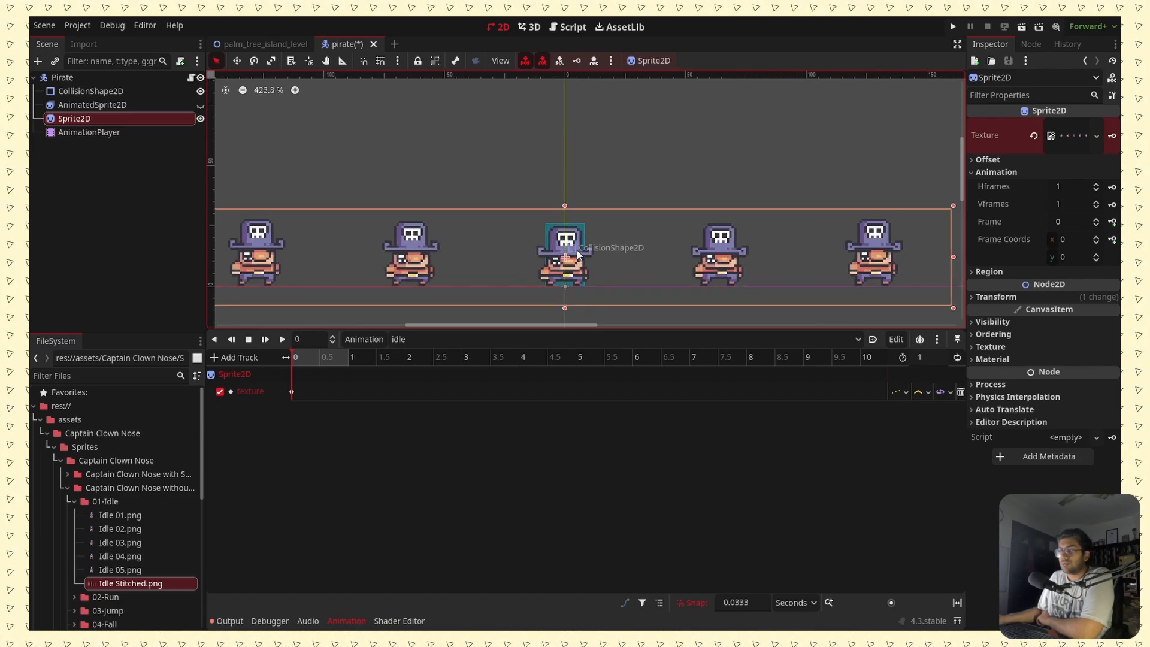
click(1065, 187)
text(5)
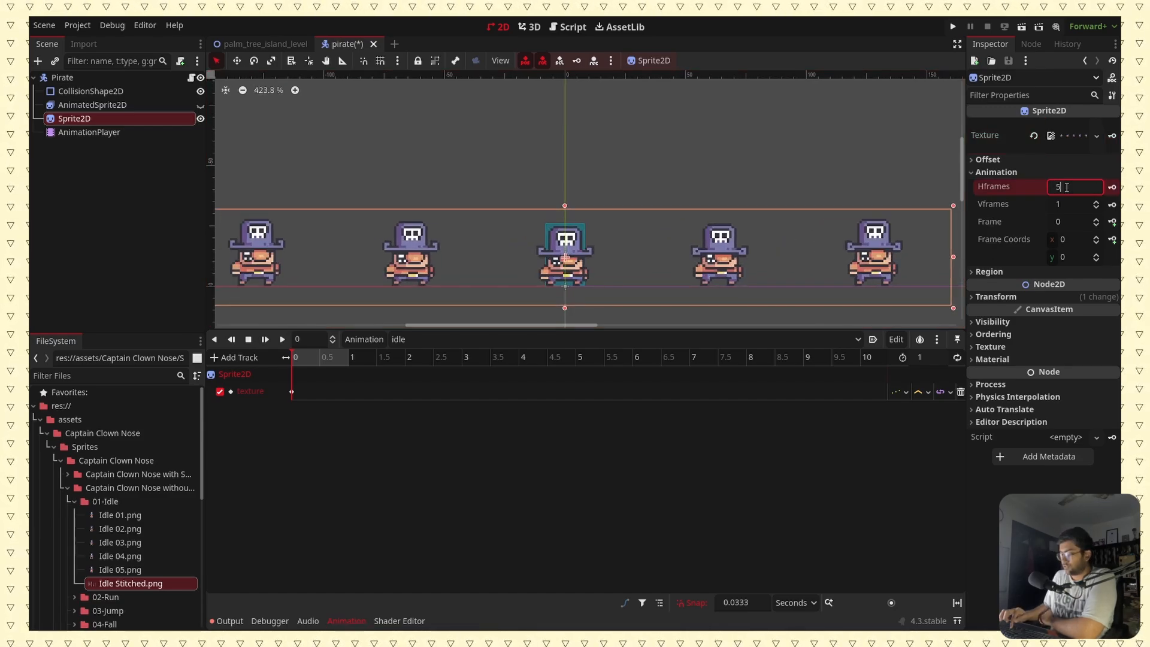
key(Return)
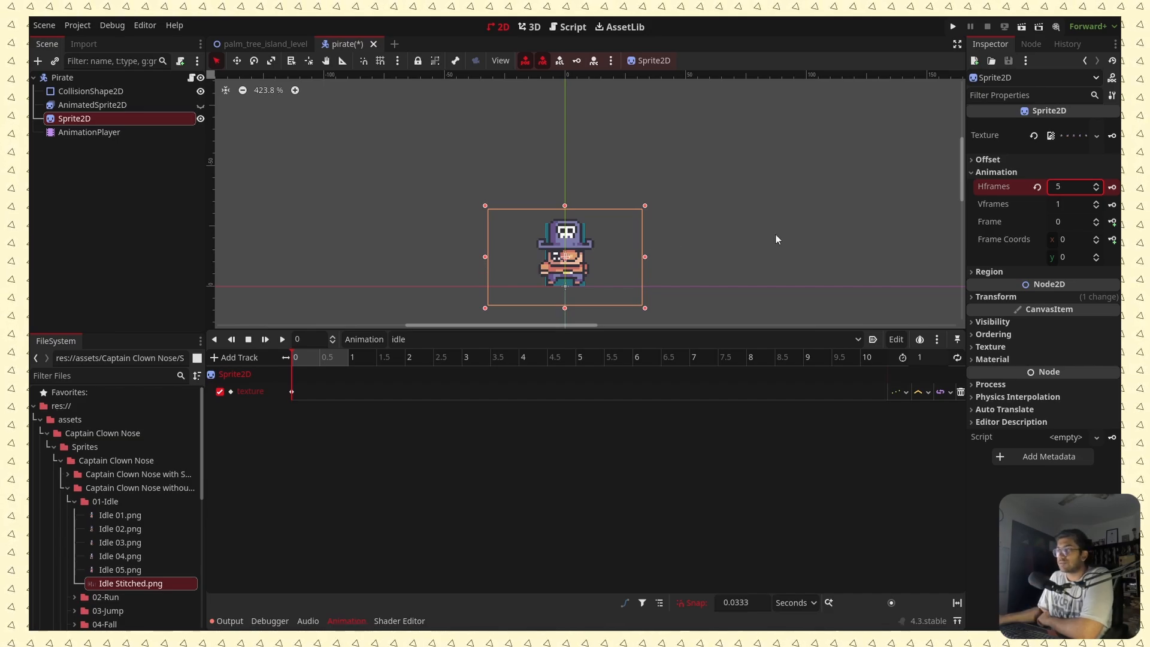
click(1111, 188)
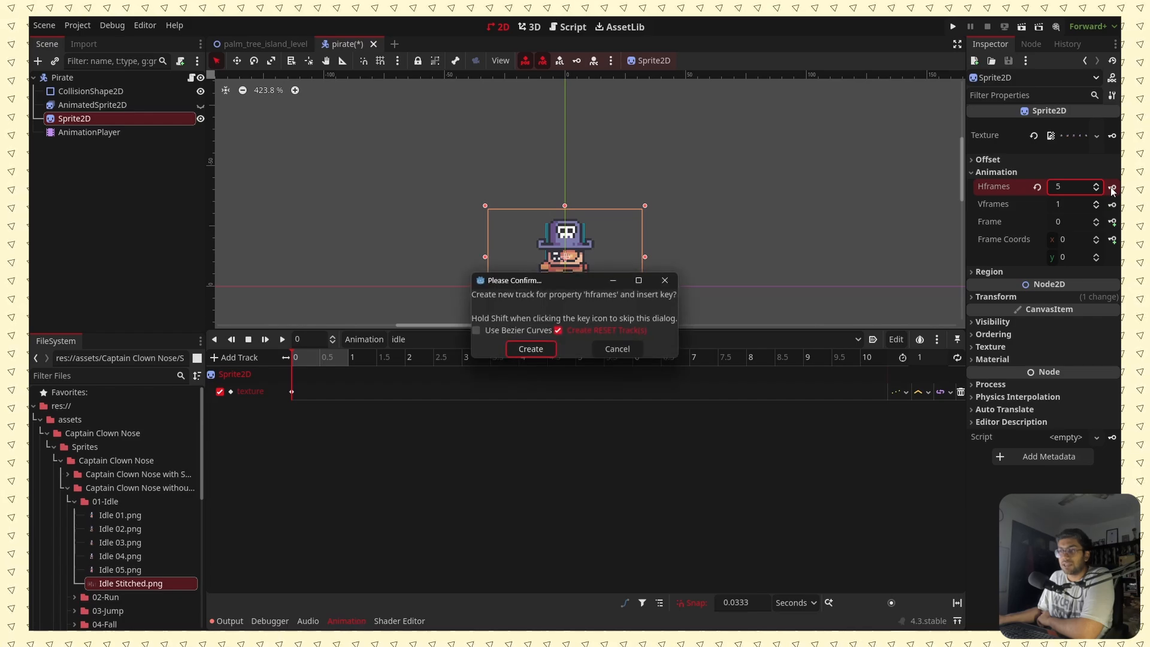
click(528, 350)
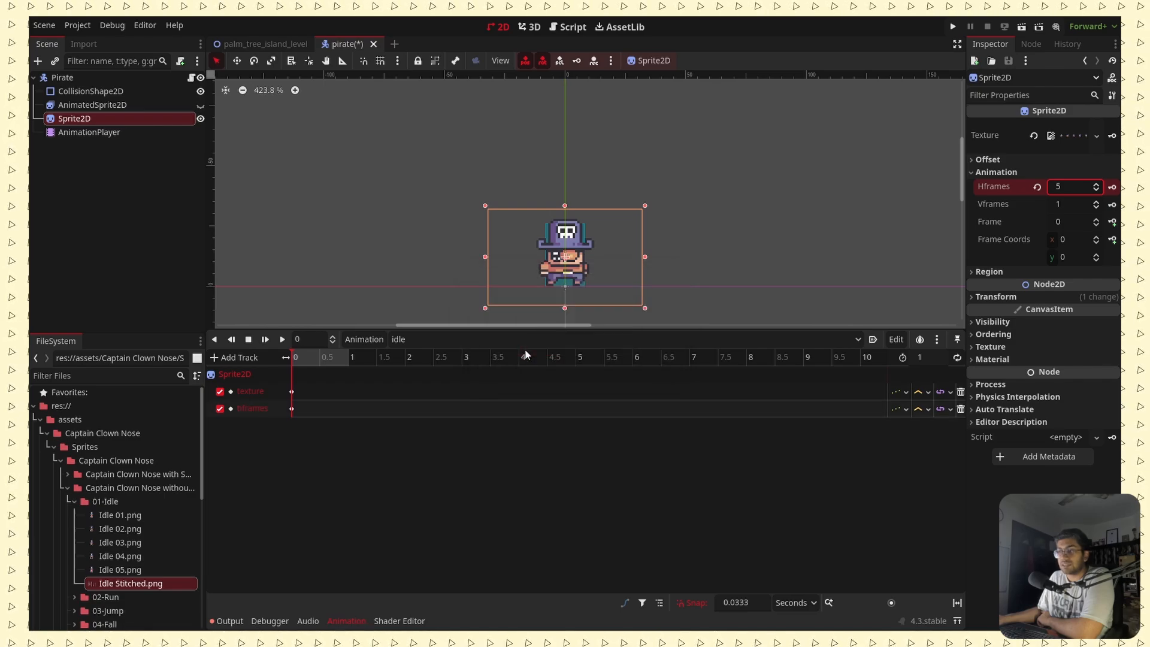
Play the idle animation once and return the playhead to the start of the timeline.
click(282, 339)
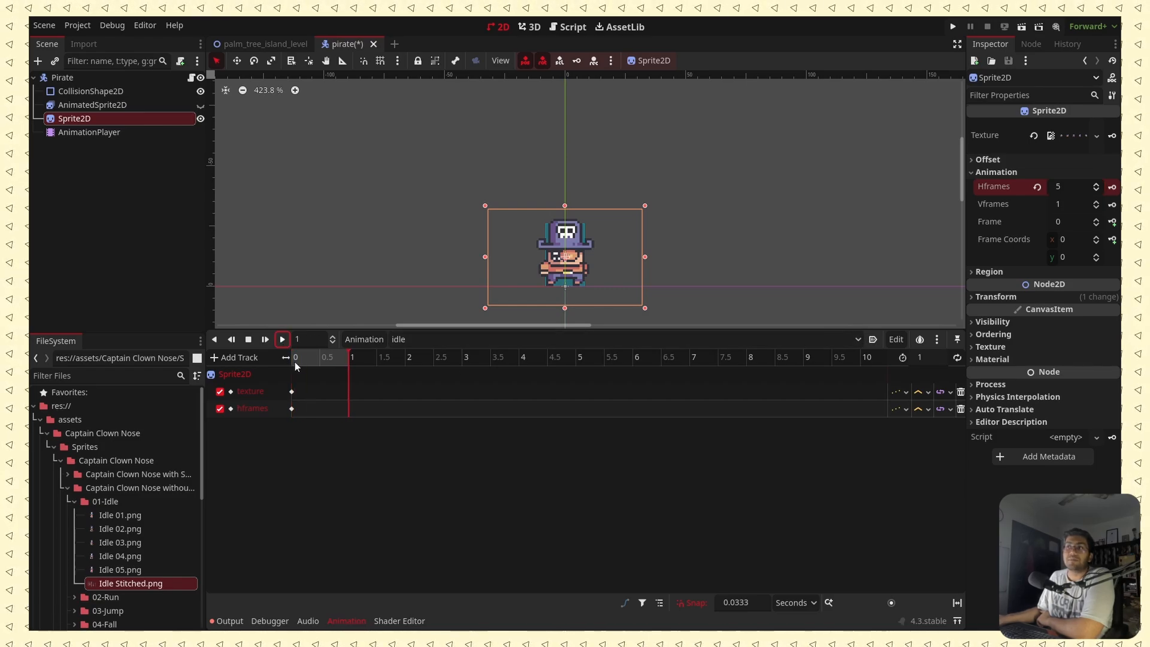
click(296, 358)
click(290, 358)
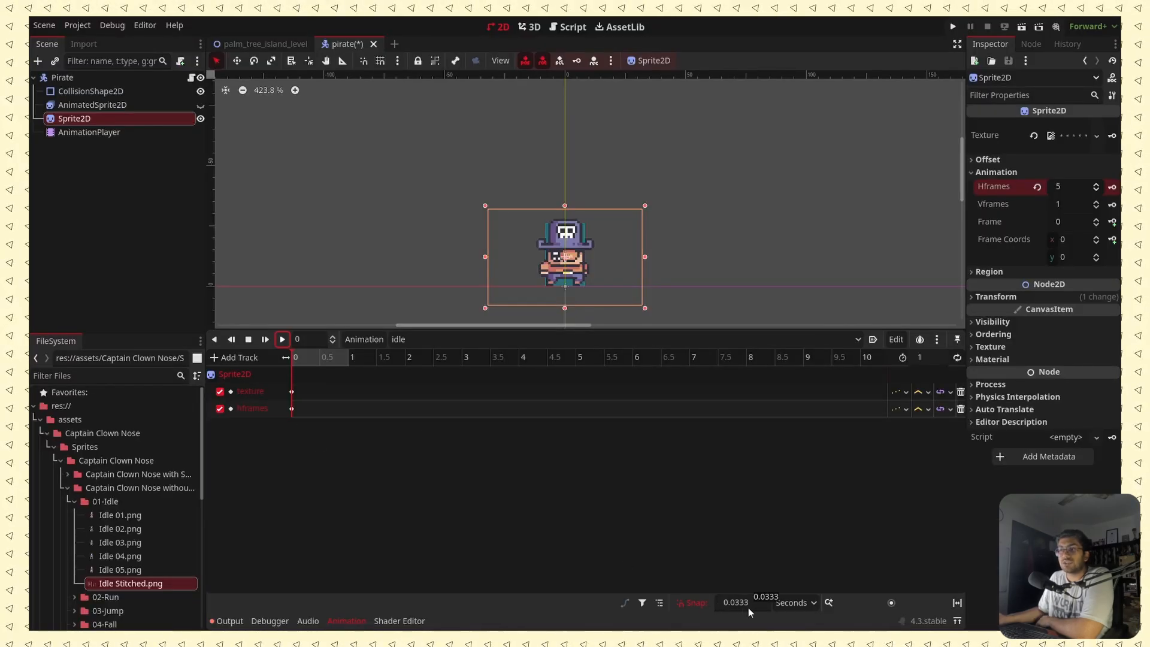
Set the animation timeline's snap interval to 0.1 seconds and return the playhead to 0.
click(293, 367)
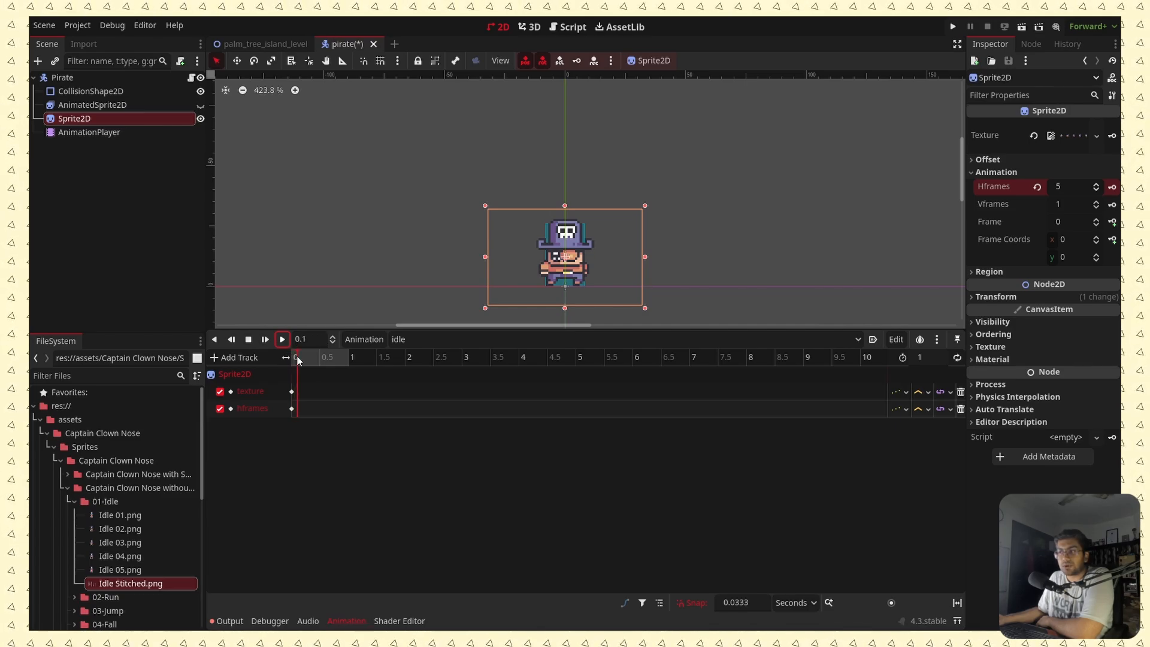
click(297, 358)
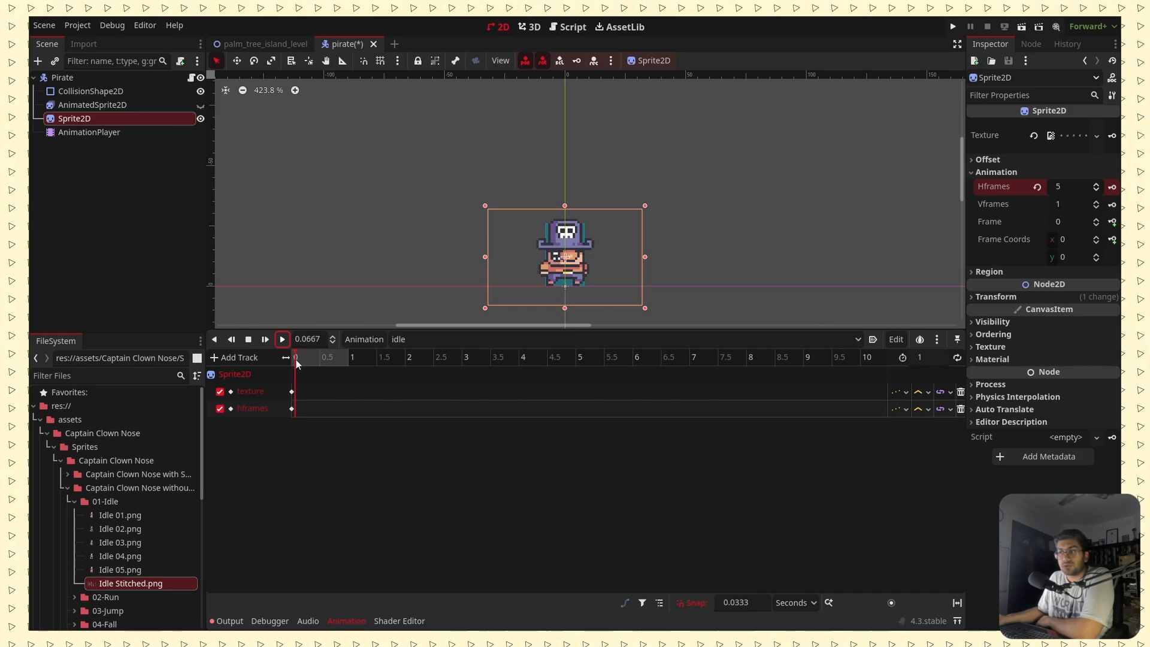
click(298, 359)
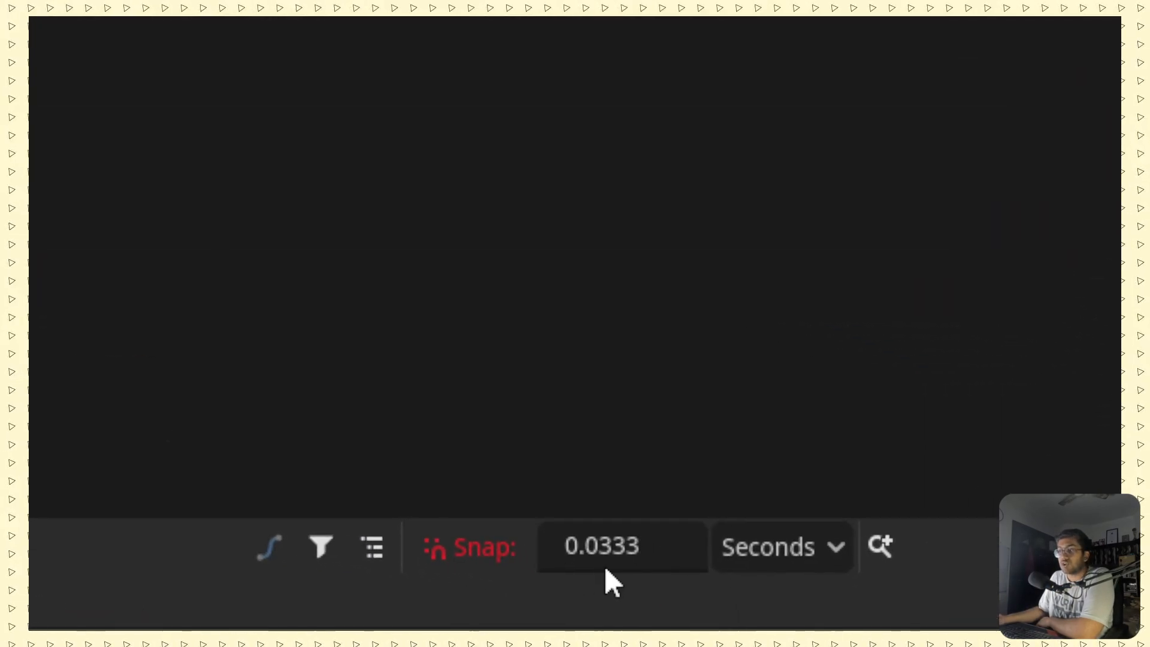
click(655, 560)
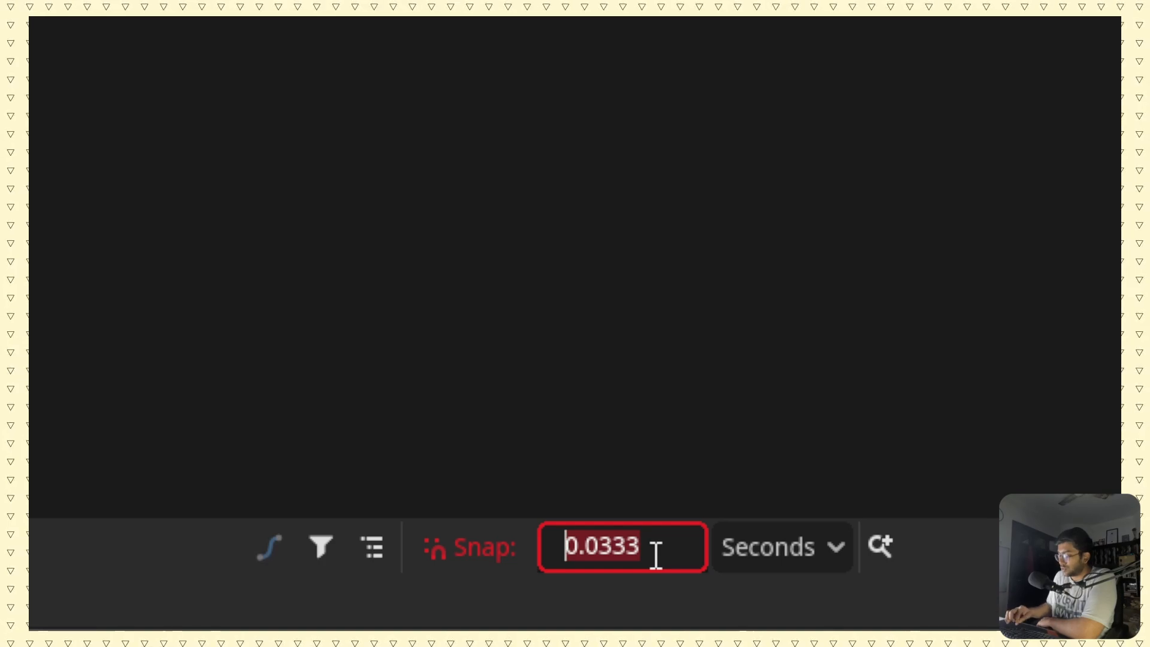
text(0.1)
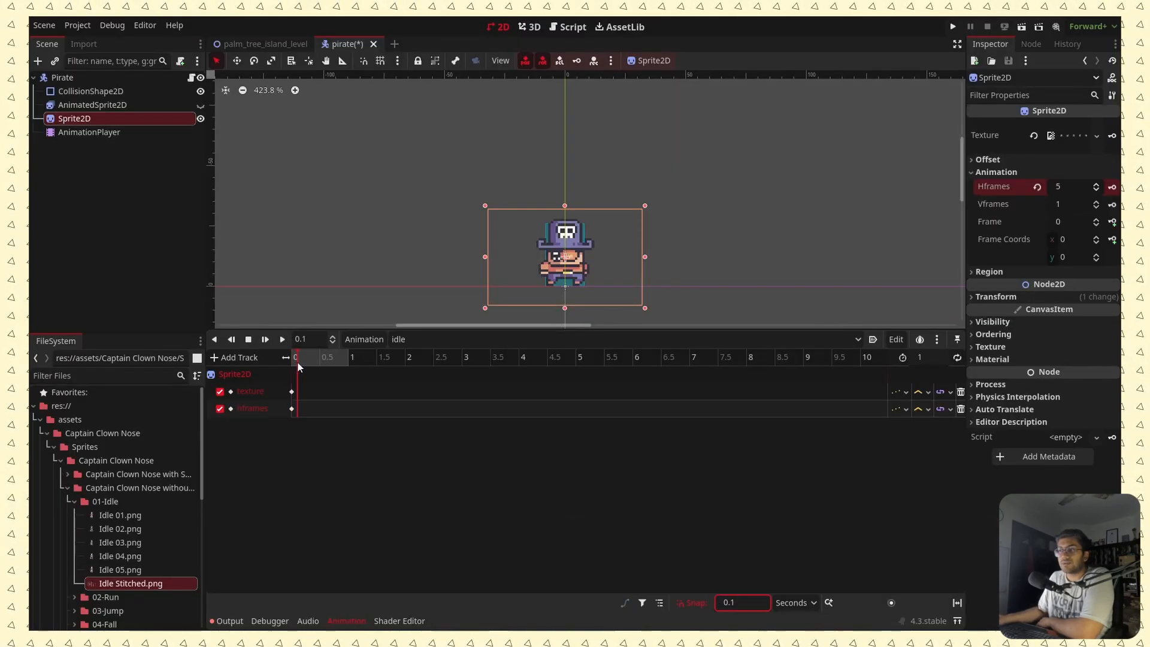
mouse_move(297, 362)
mouse_down()
mouse_move(344, 358)
mouse_move(292, 374)
mouse_up()
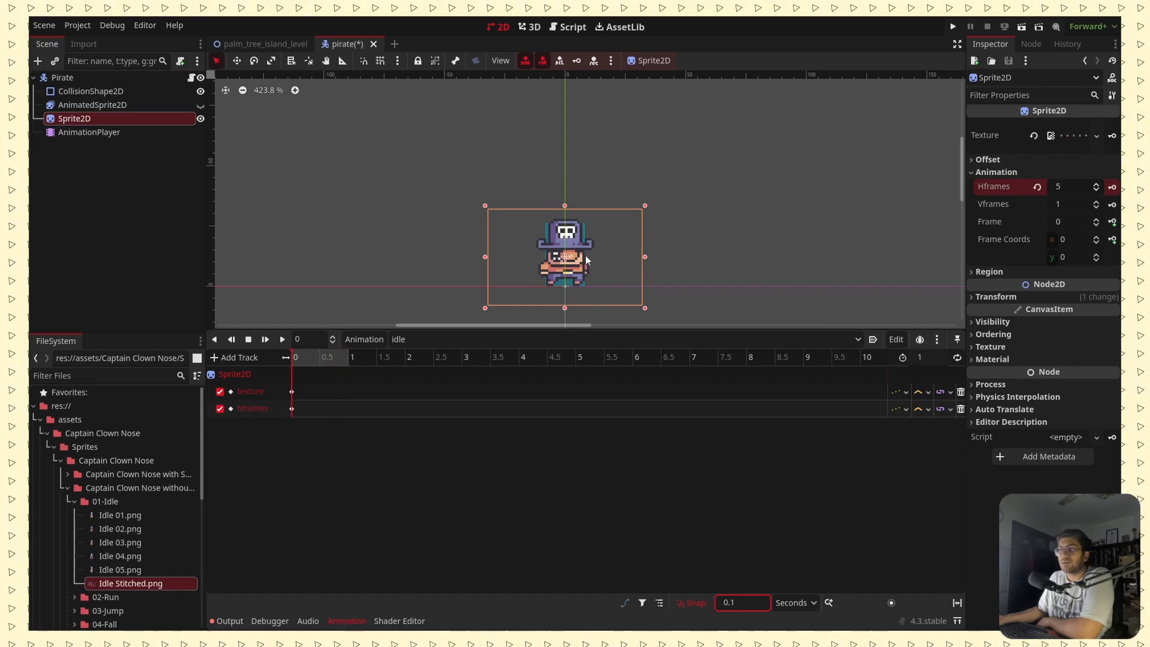
Create a track for the Sprite2D's Frame property and key frames 0 to 3 at 0.1-second intervals from time 0.
scroll(585, 255, up, 3)
middle_drag(571, 243, 575, 194)
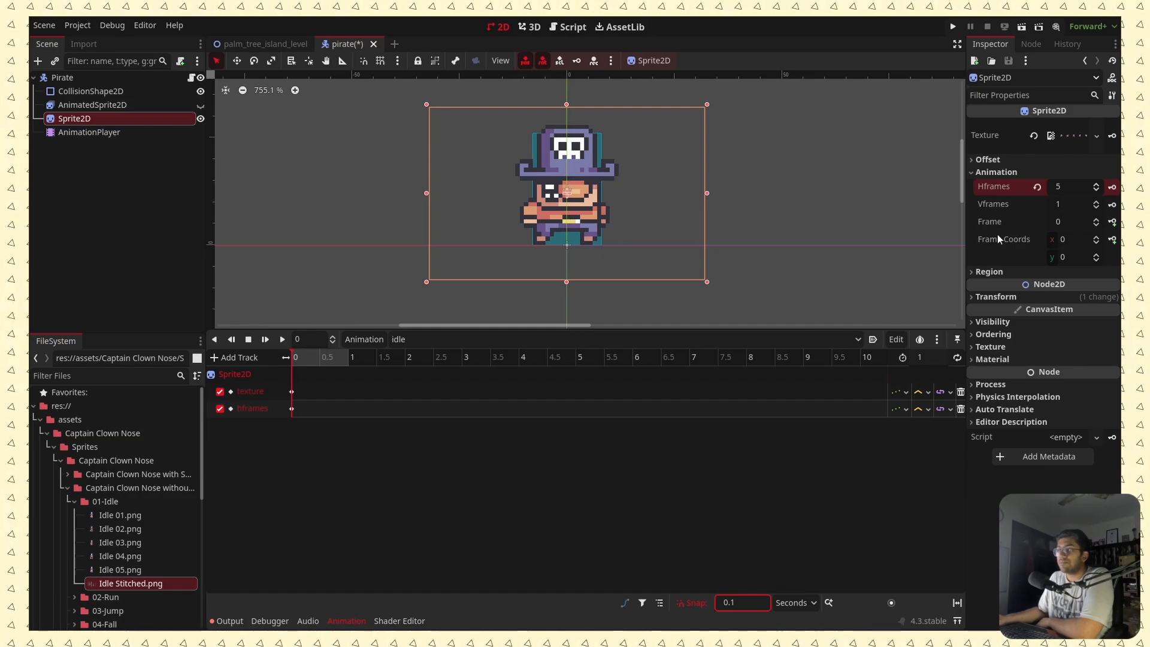
click(1112, 223)
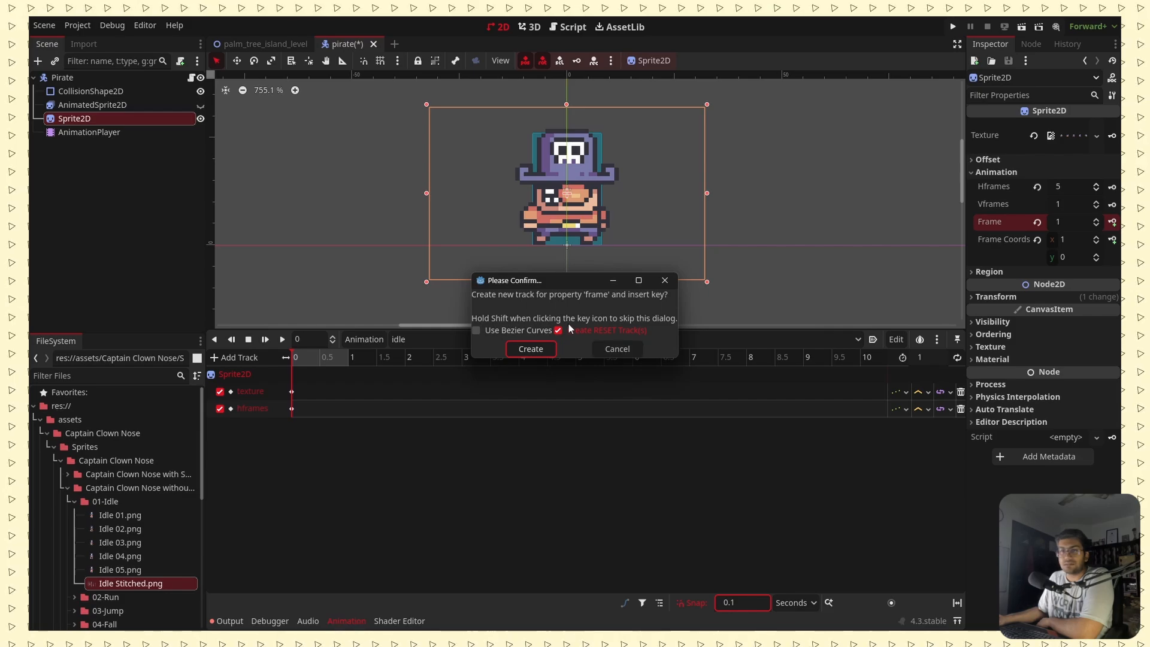
click(530, 349)
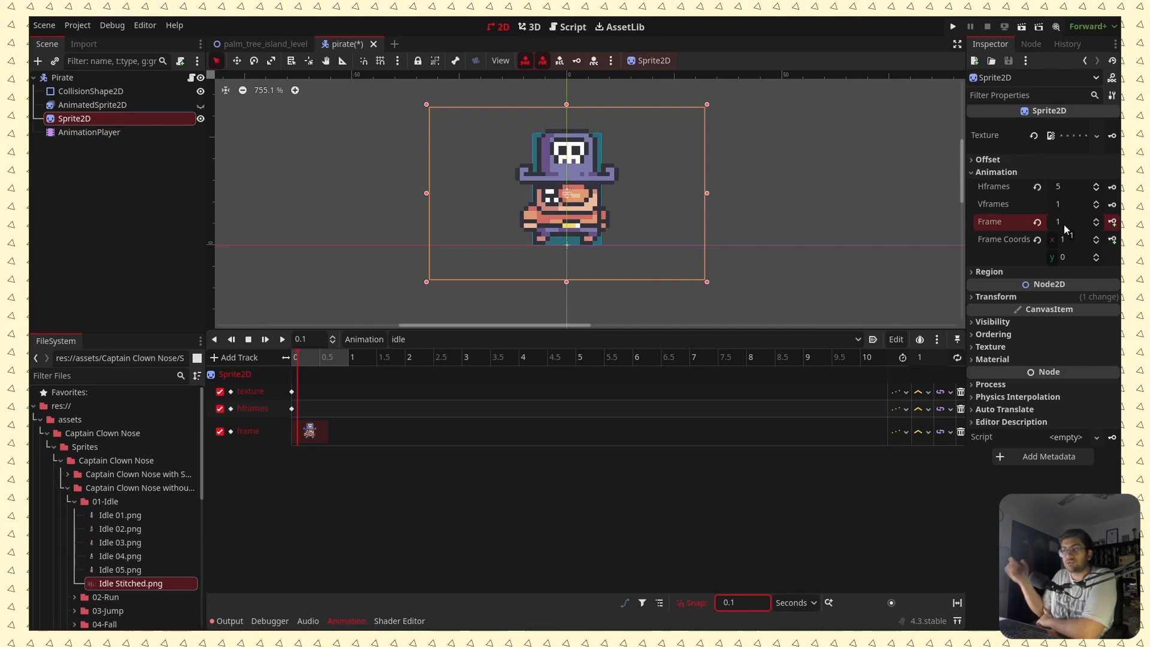
click(1112, 222)
click(1112, 223)
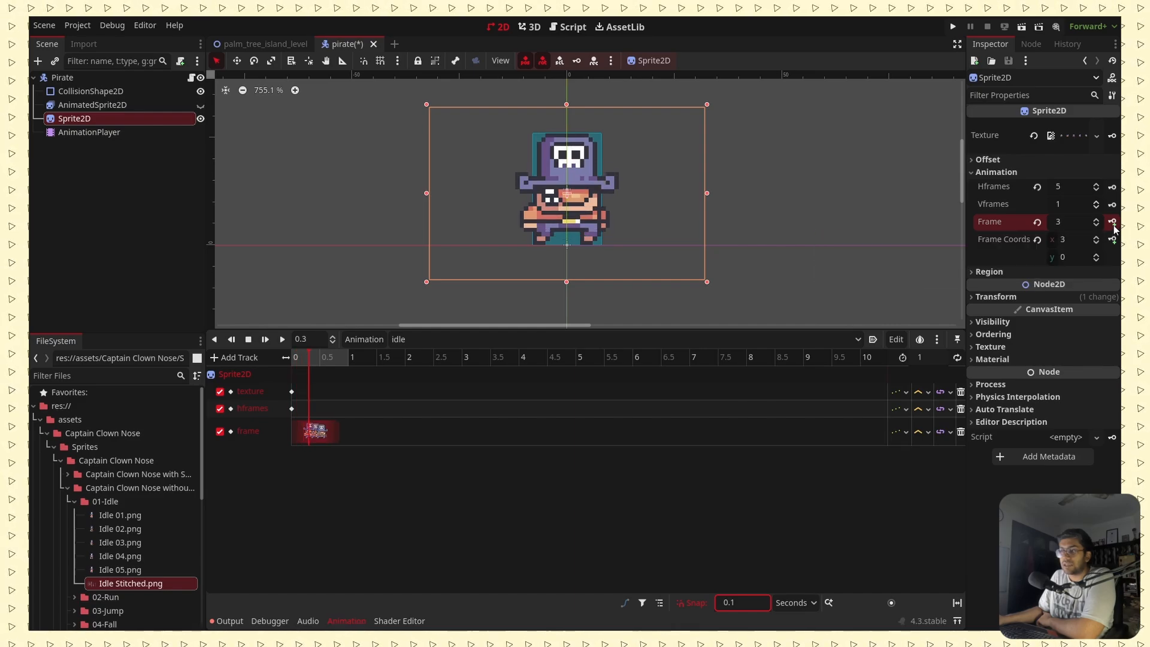
click(1112, 222)
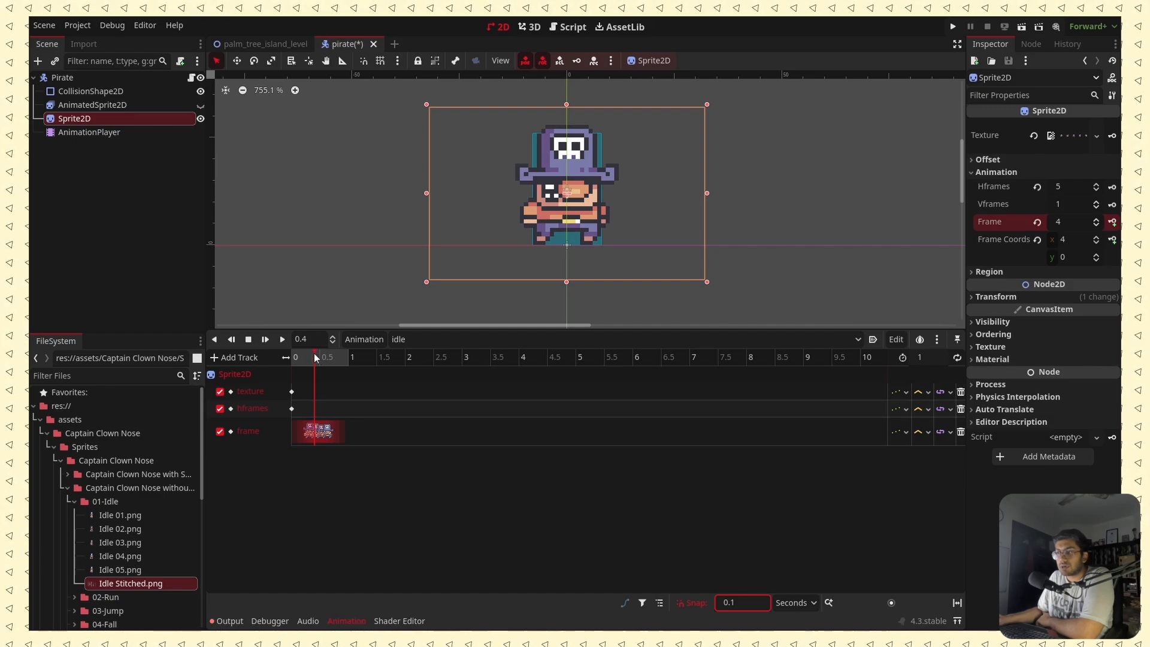
Set the idle animation's length to 0.5 seconds.
mouse_move(316, 358)
mouse_down()
mouse_move(295, 360)
mouse_move(317, 357)
mouse_up()
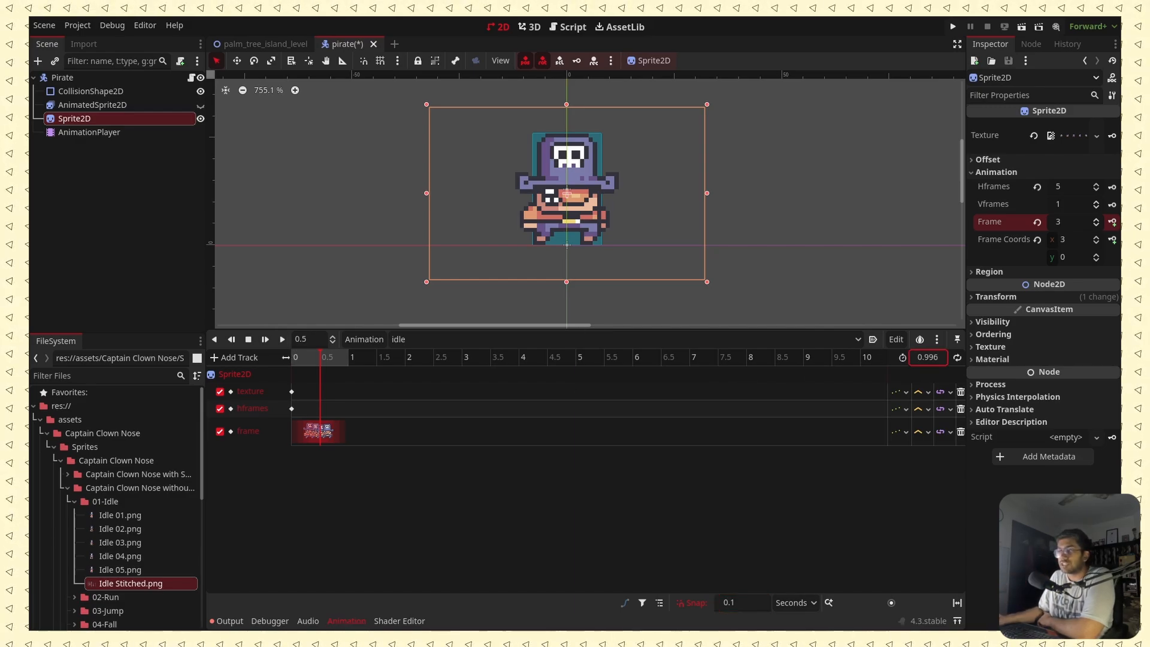
click(926, 356)
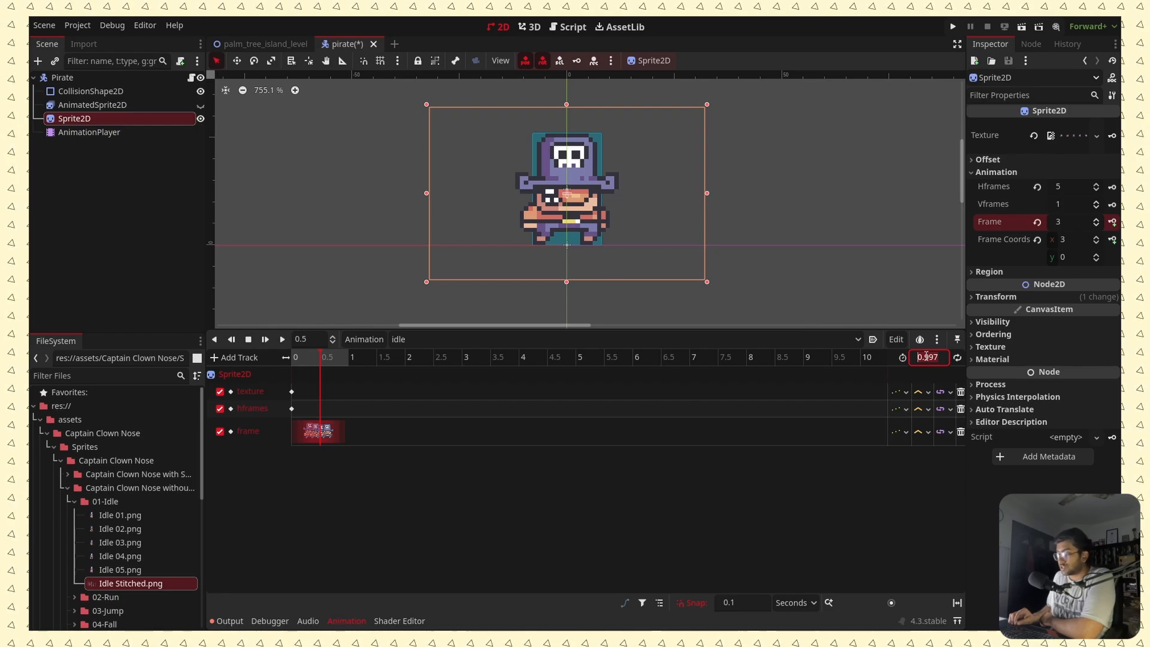
text(0.5)
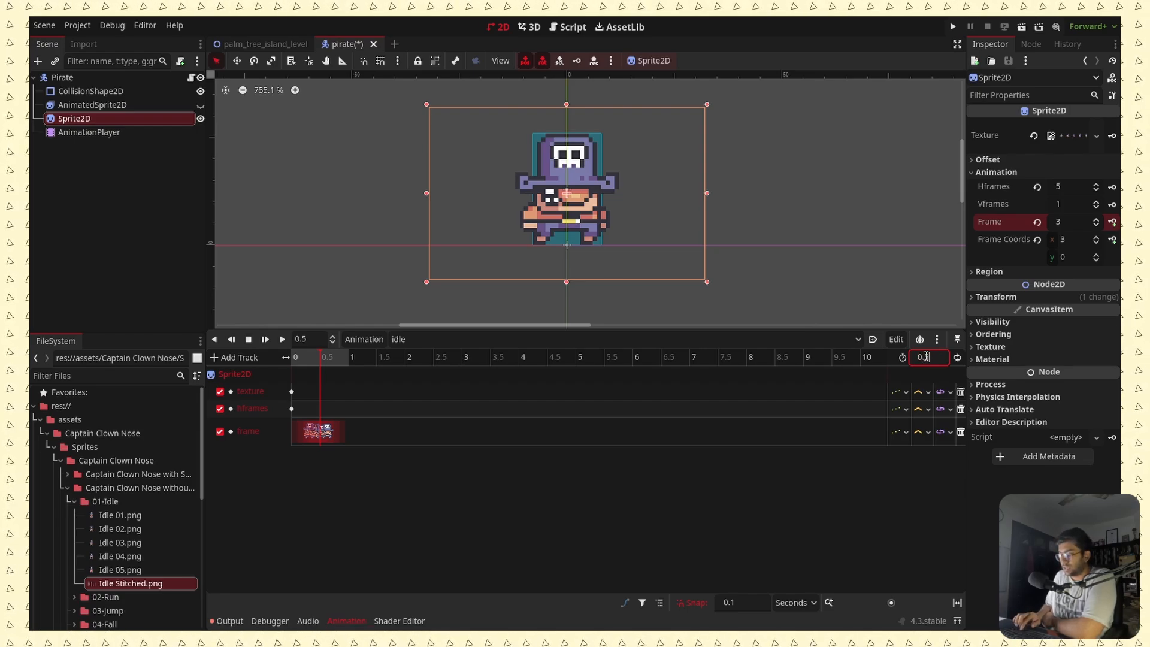
key(Return)
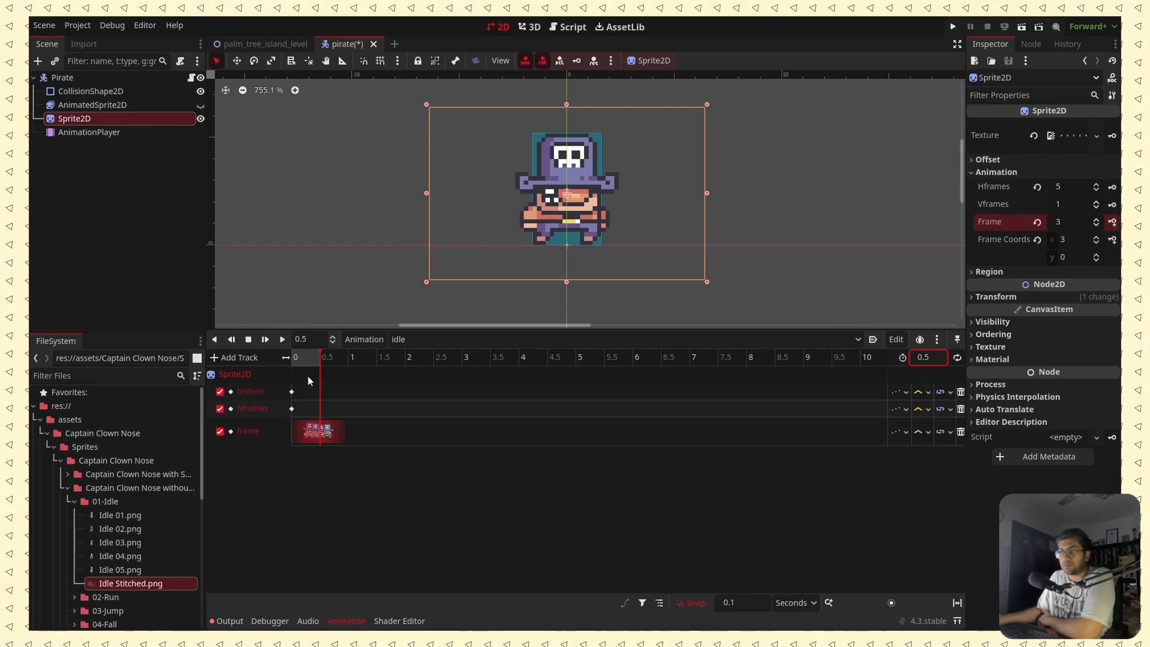
Enable looping for the idle animation, preview its playback, and return the playhead to the start.
drag(314, 358, 280, 372)
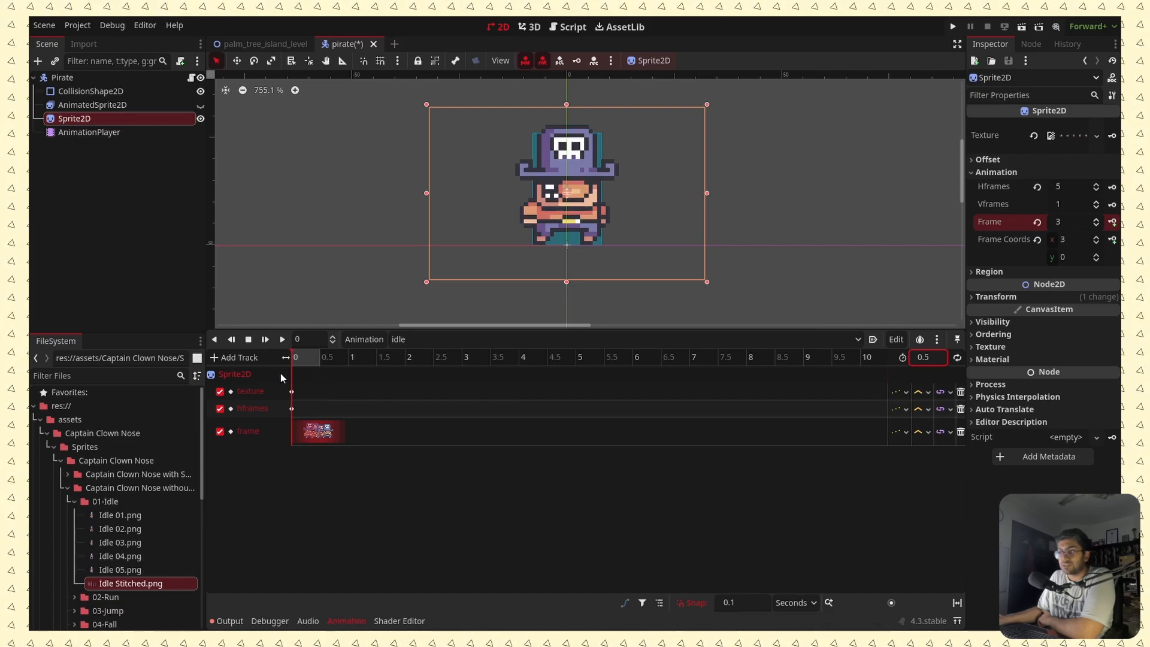
click(282, 340)
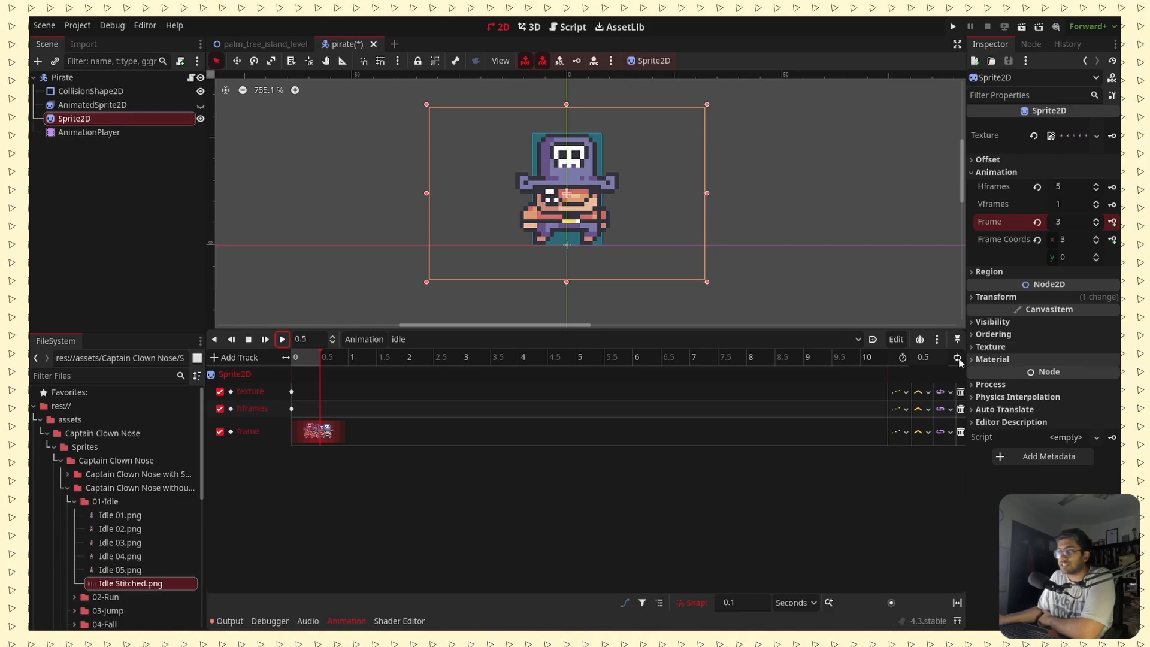
click(281, 340)
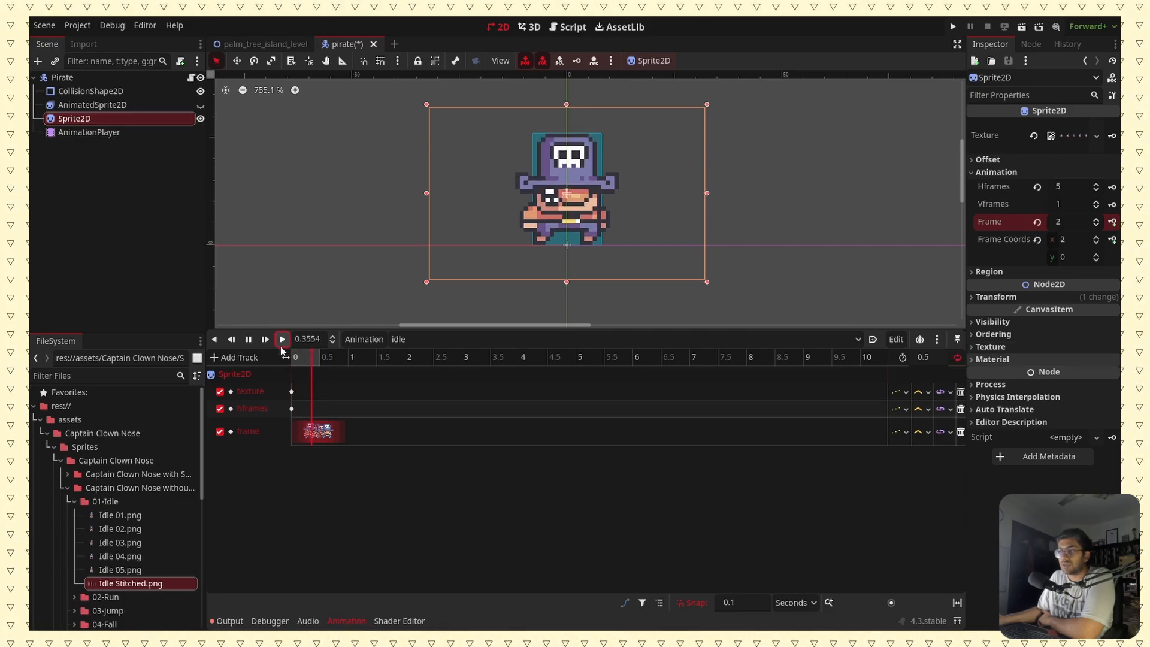
click(248, 339)
drag(307, 361, 273, 361)
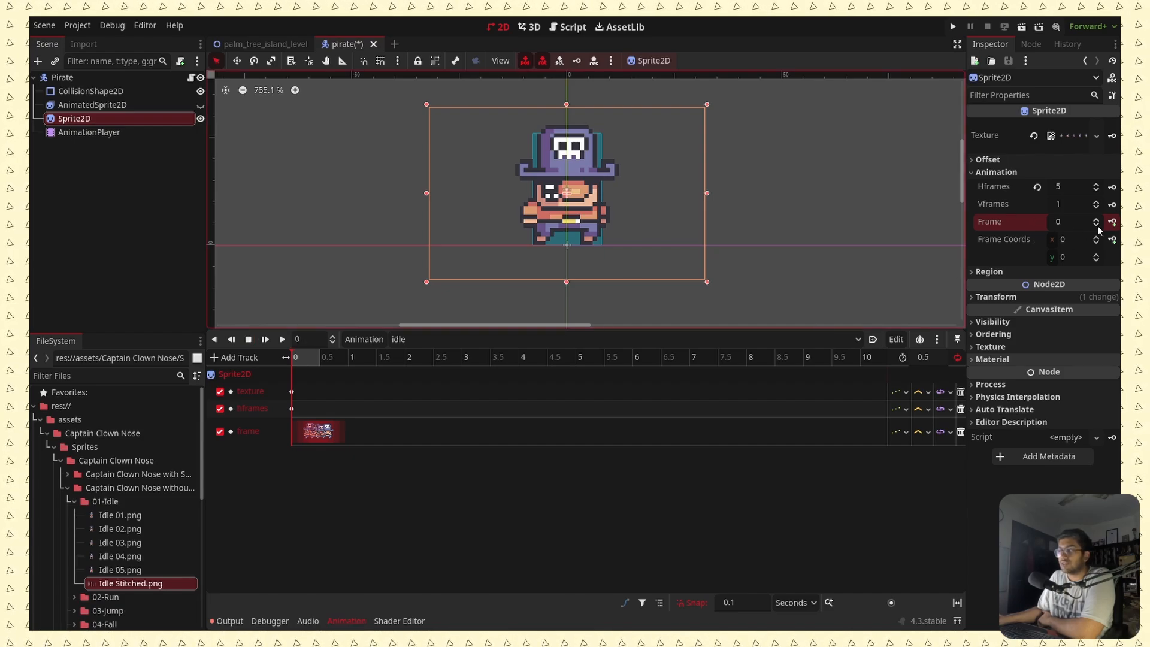
Key the Sprite2D's Frame as 4 at 0.4 and 0.5 seconds, and select the last key.
mouse_move(293, 362)
mouse_down()
mouse_move(308, 370)
mouse_move(314, 355)
mouse_up()
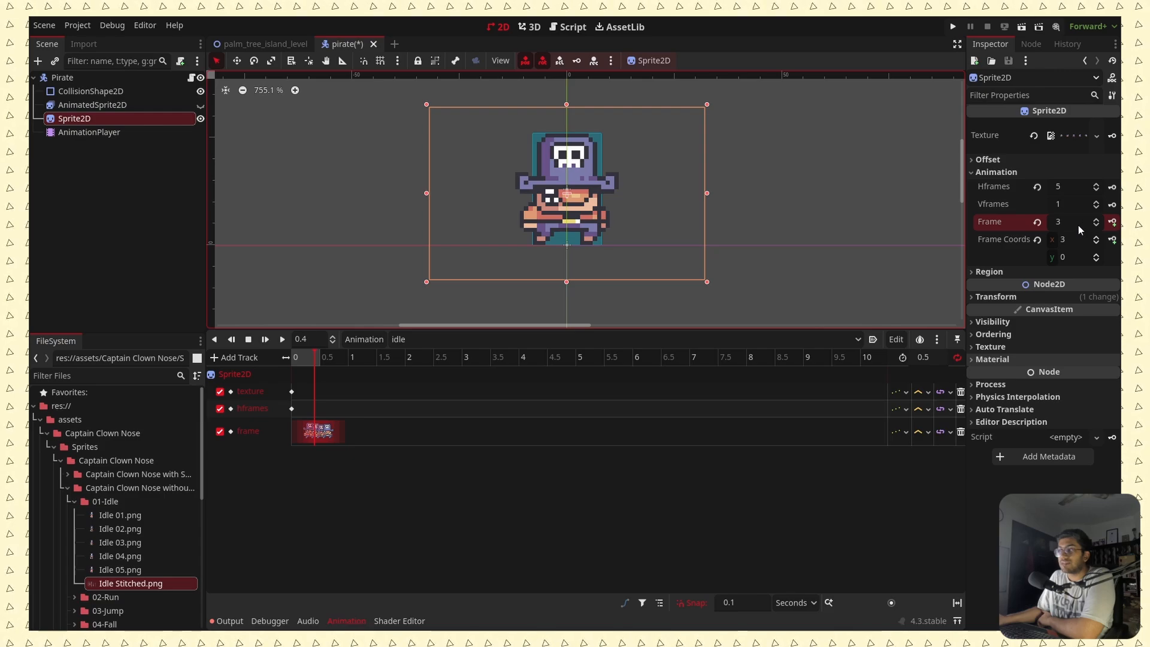
click(1096, 221)
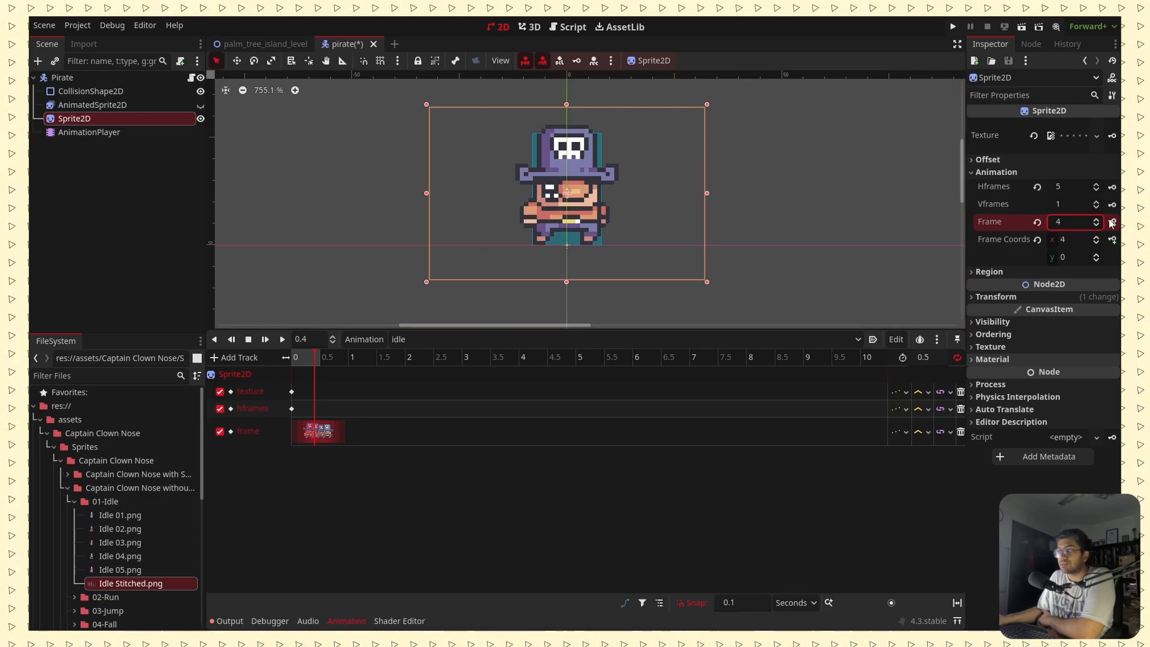
click(1113, 221)
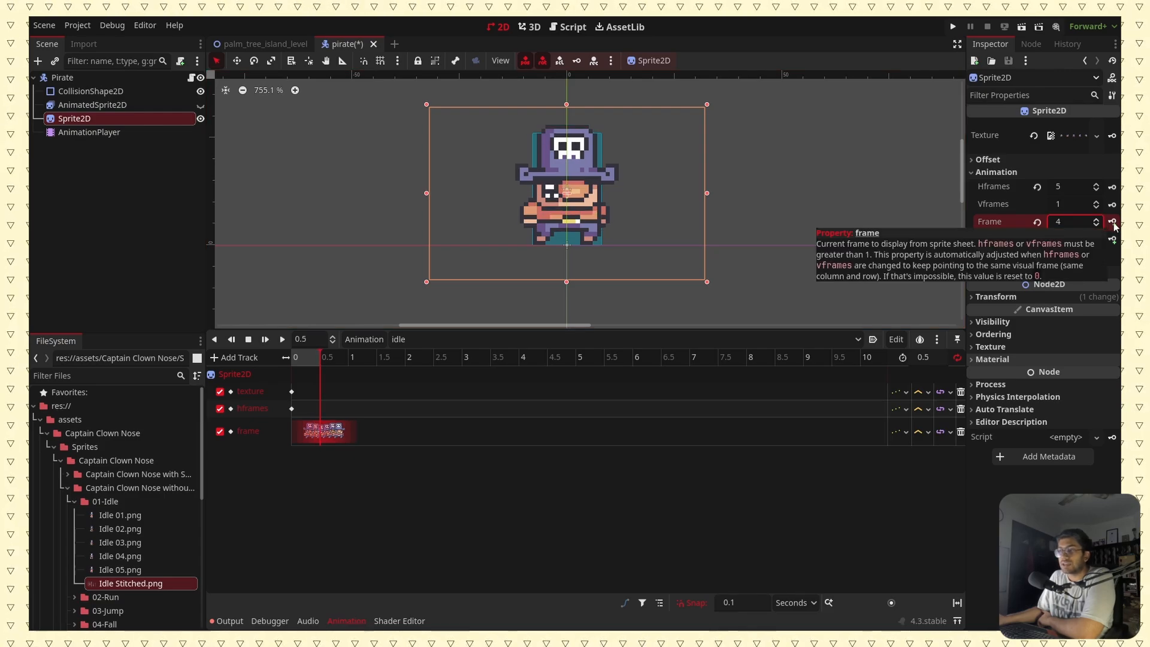
click(350, 431)
Play the looping idle animation from the start to check it, stop it, and return the playhead to 0.
drag(322, 365, 286, 367)
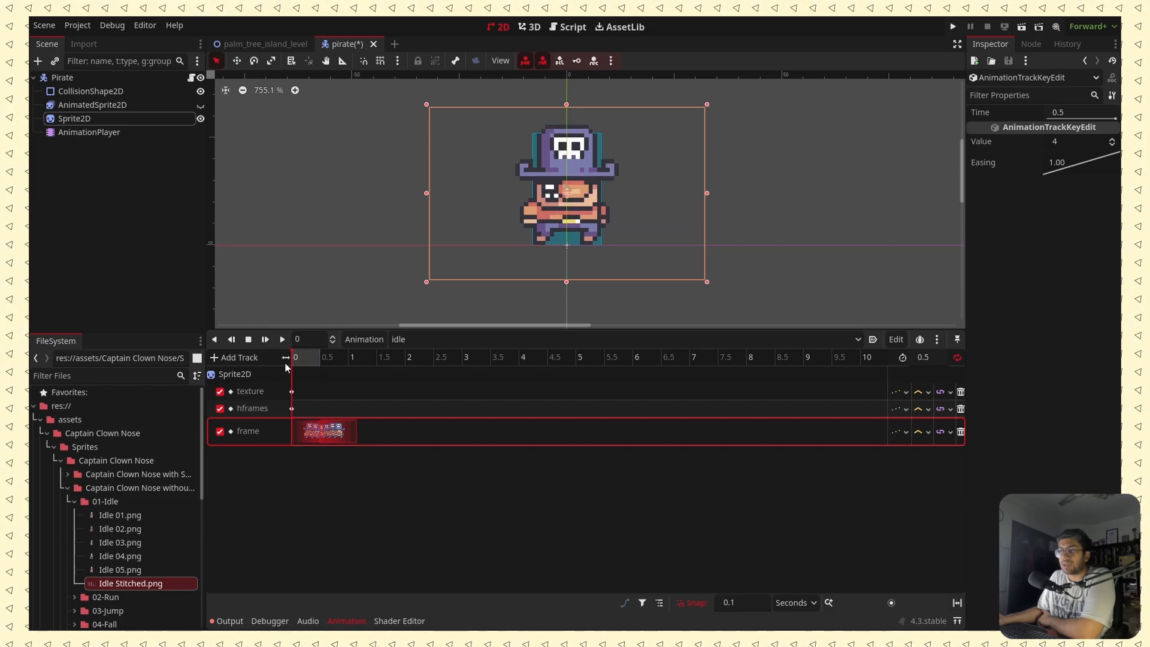
click(282, 340)
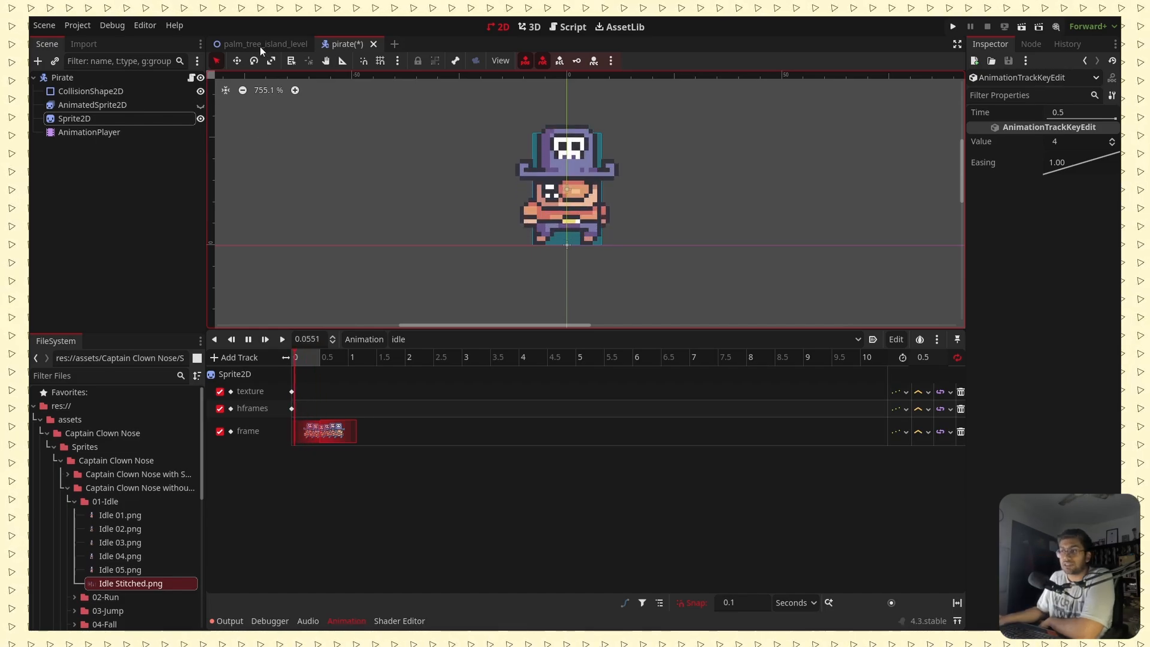
click(248, 339)
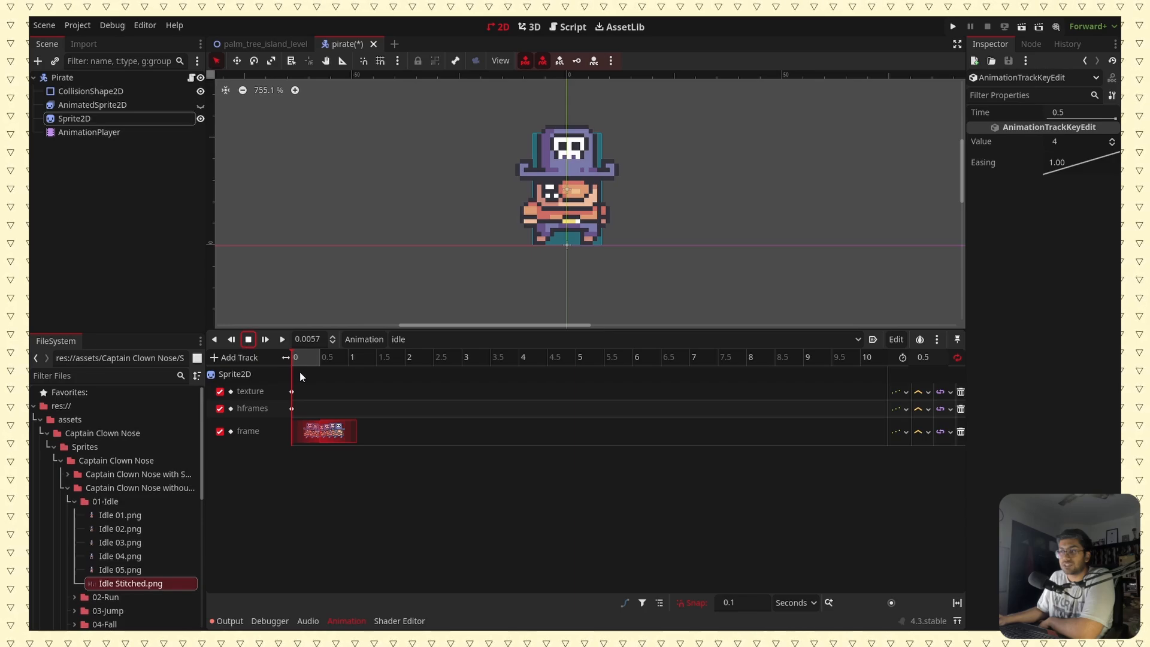
click(297, 358)
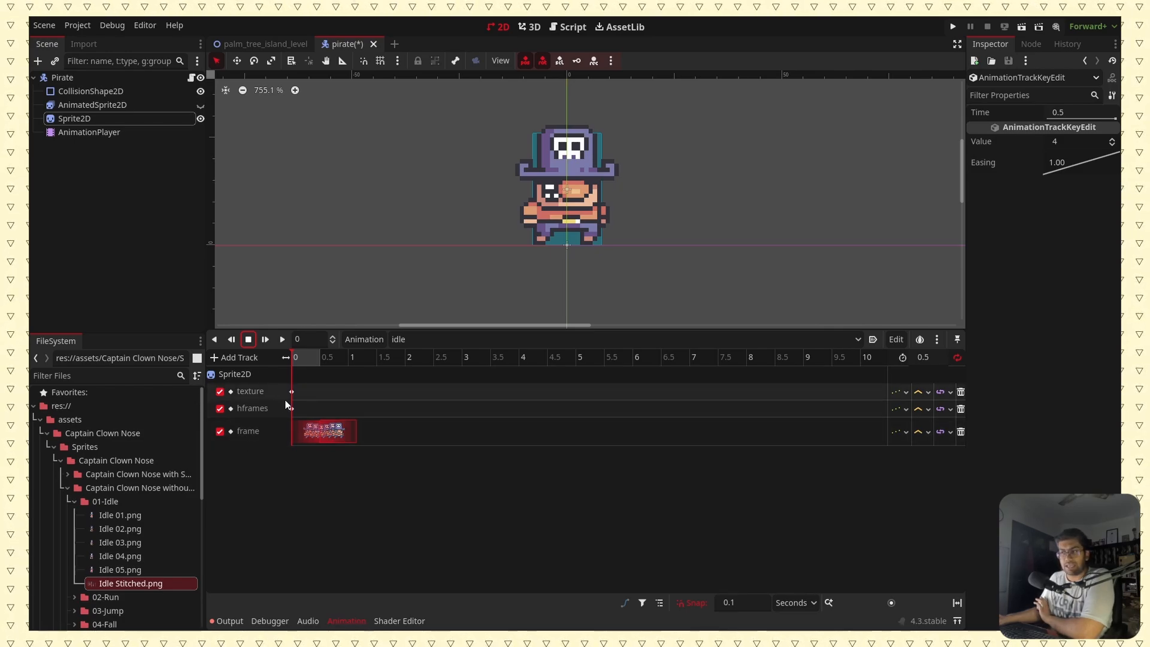
Duplicate the idle animation under the name idle_sword.
click(369, 340)
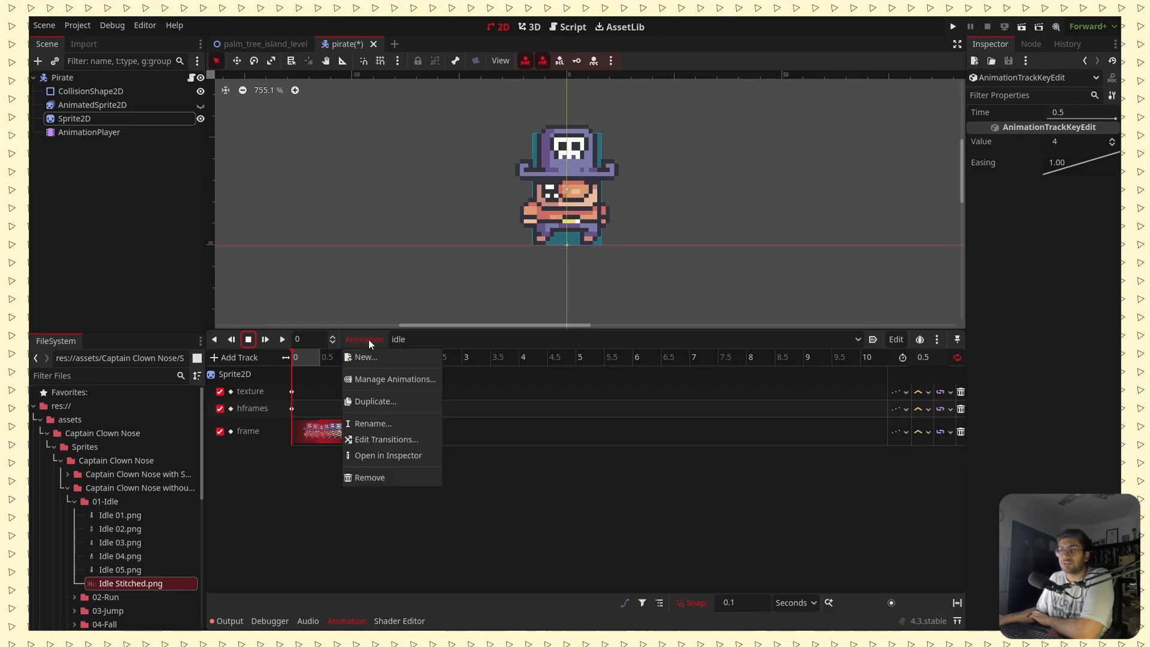
click(377, 401)
click(544, 320)
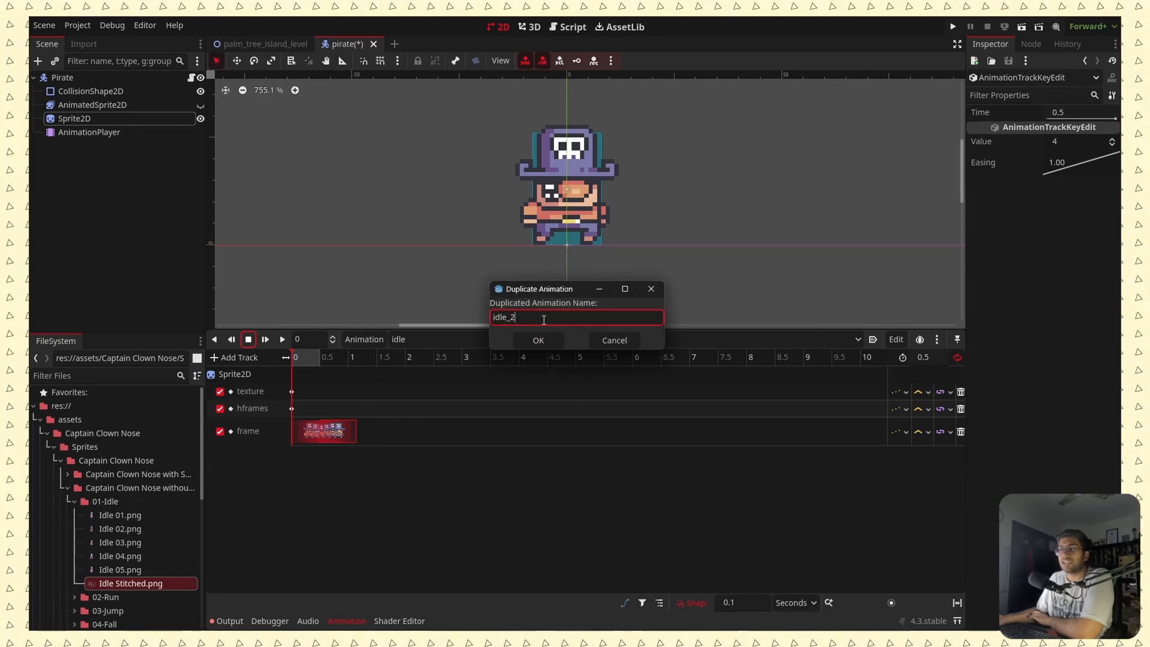
key(BackSpace)
text(sw)
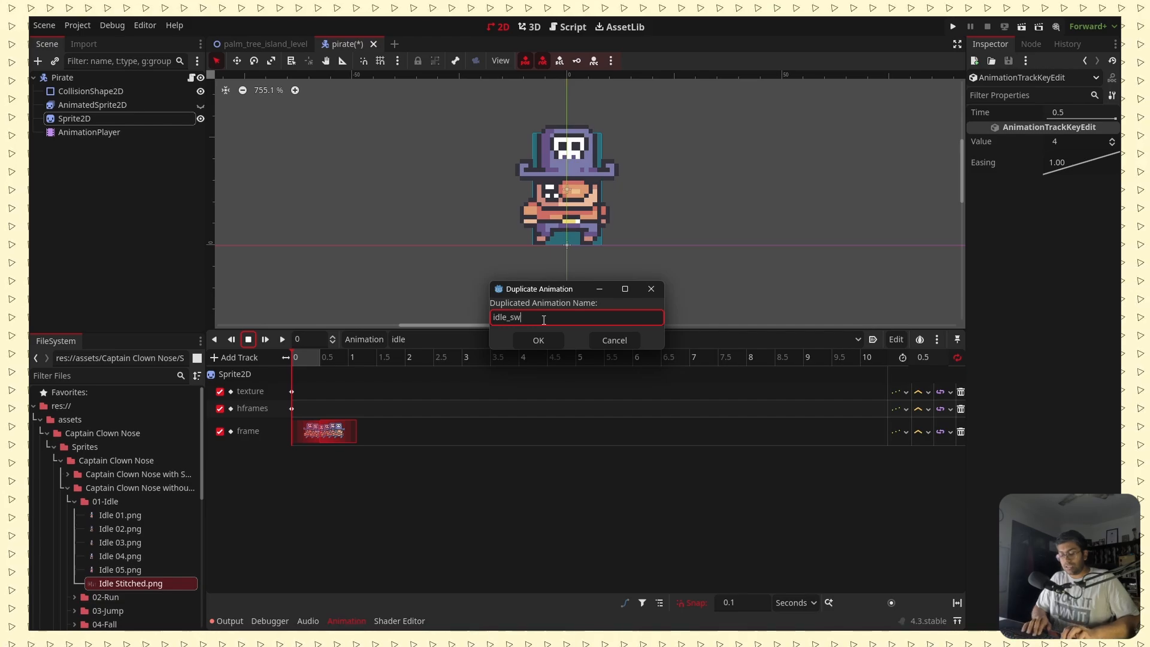
text(ord)
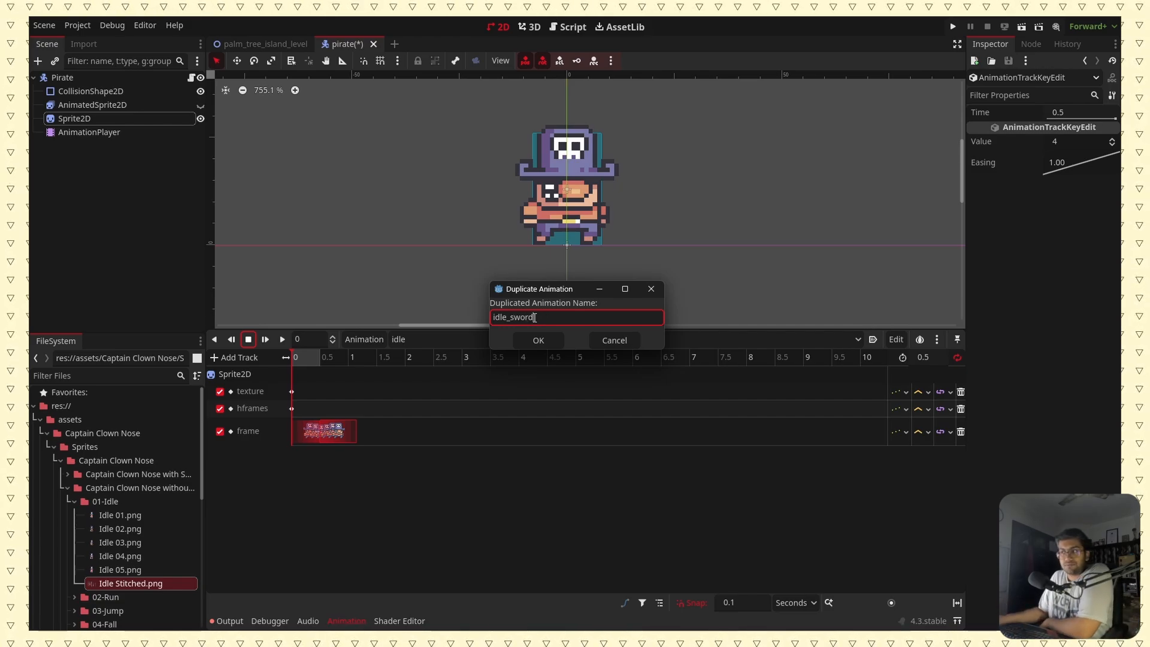
click(539, 339)
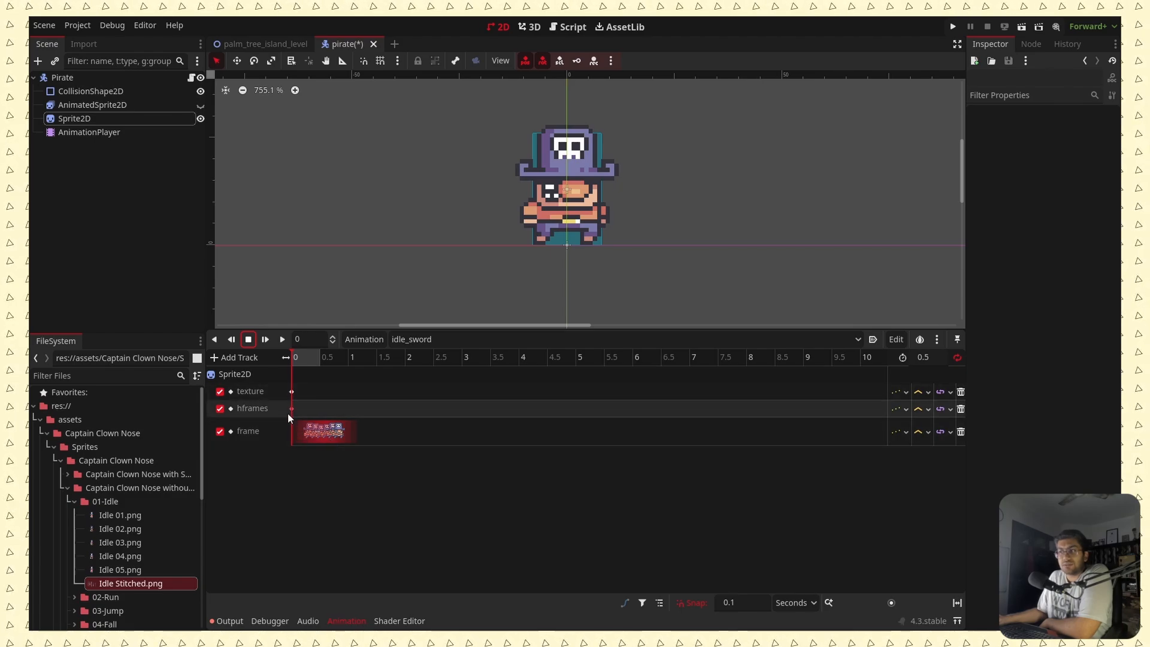
Replace the texture key at 0 seconds in idle_sword with Idle Sword Stitched.png from the 09-Idle Sword folder.
click(67, 474)
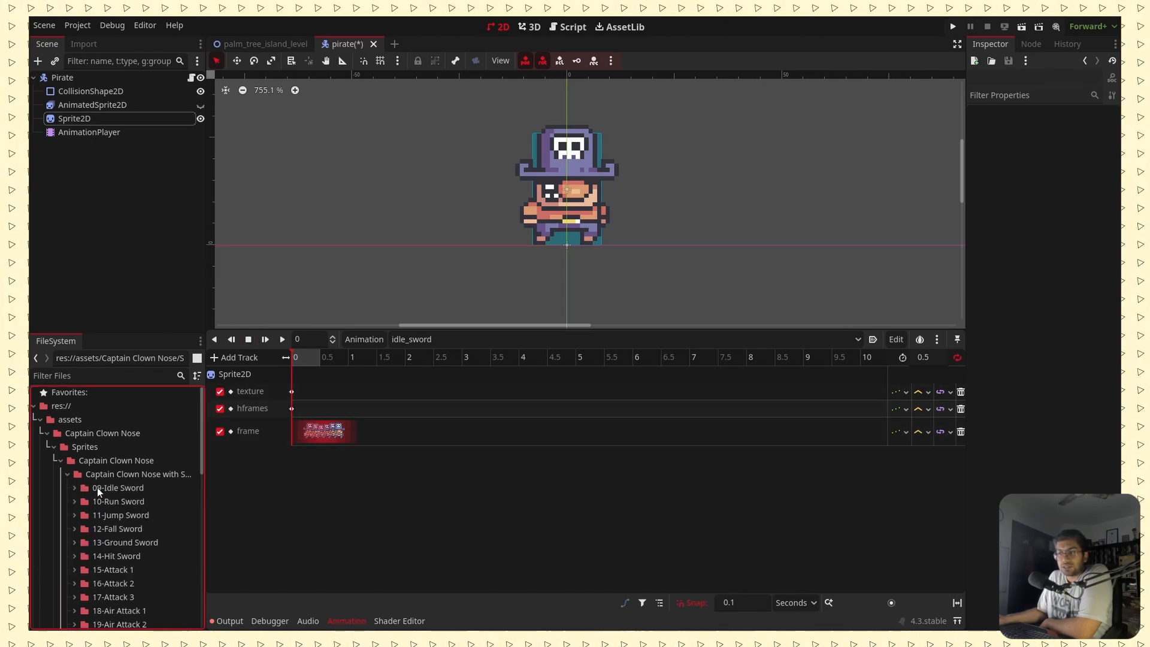
click(74, 488)
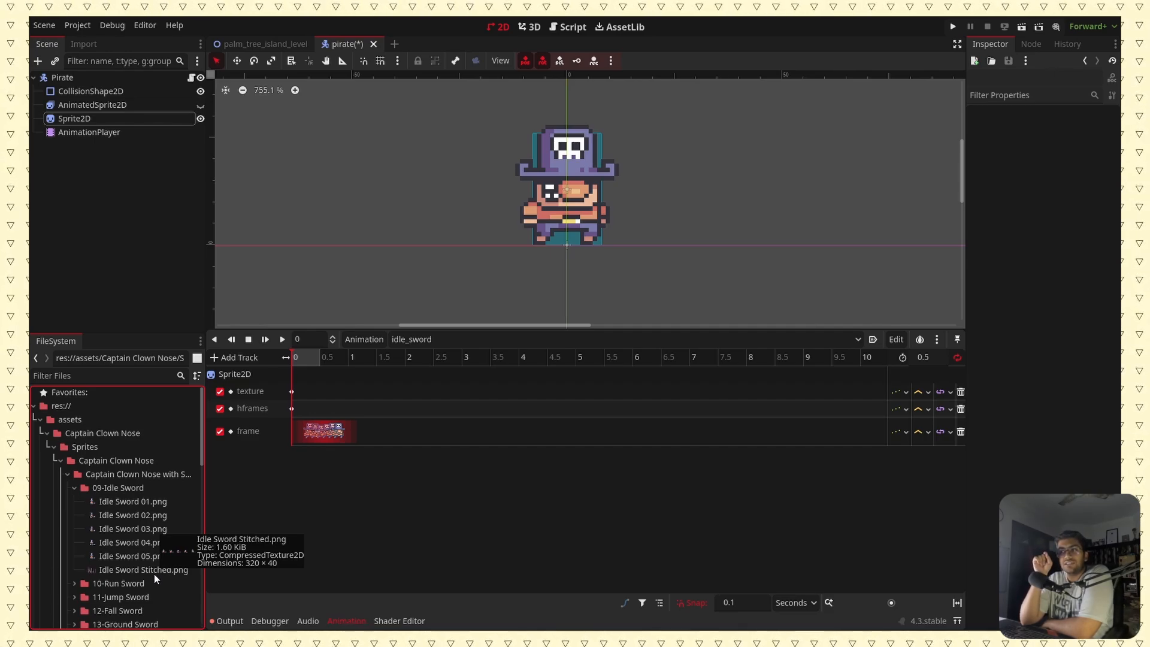
click(291, 392)
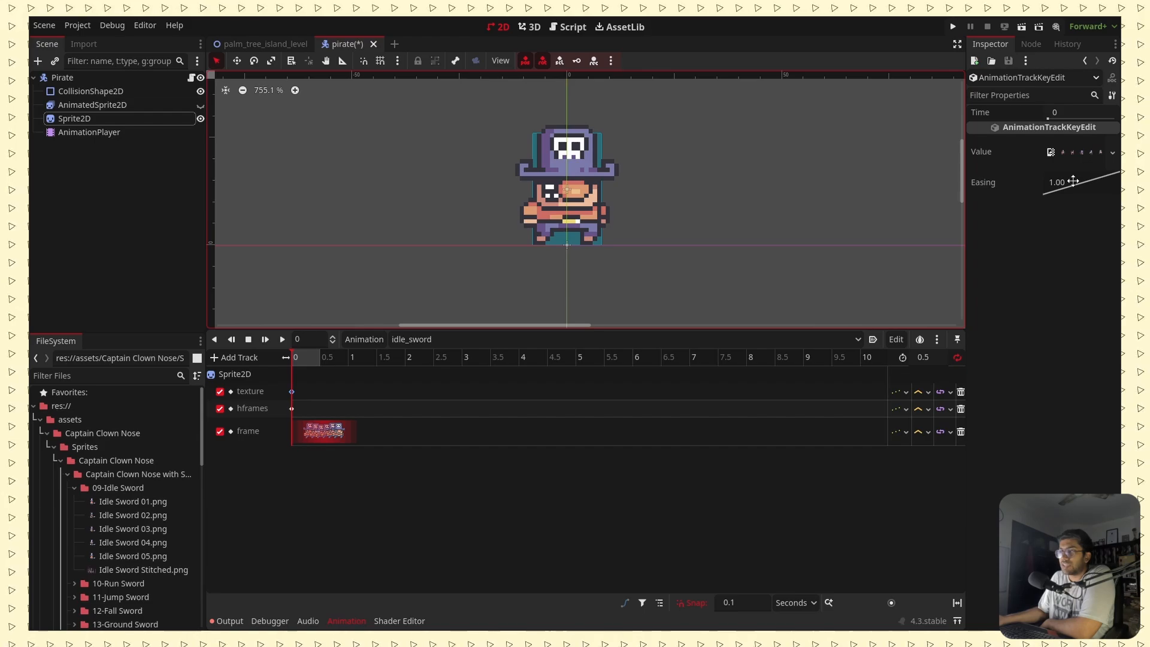
drag(128, 571, 1080, 149)
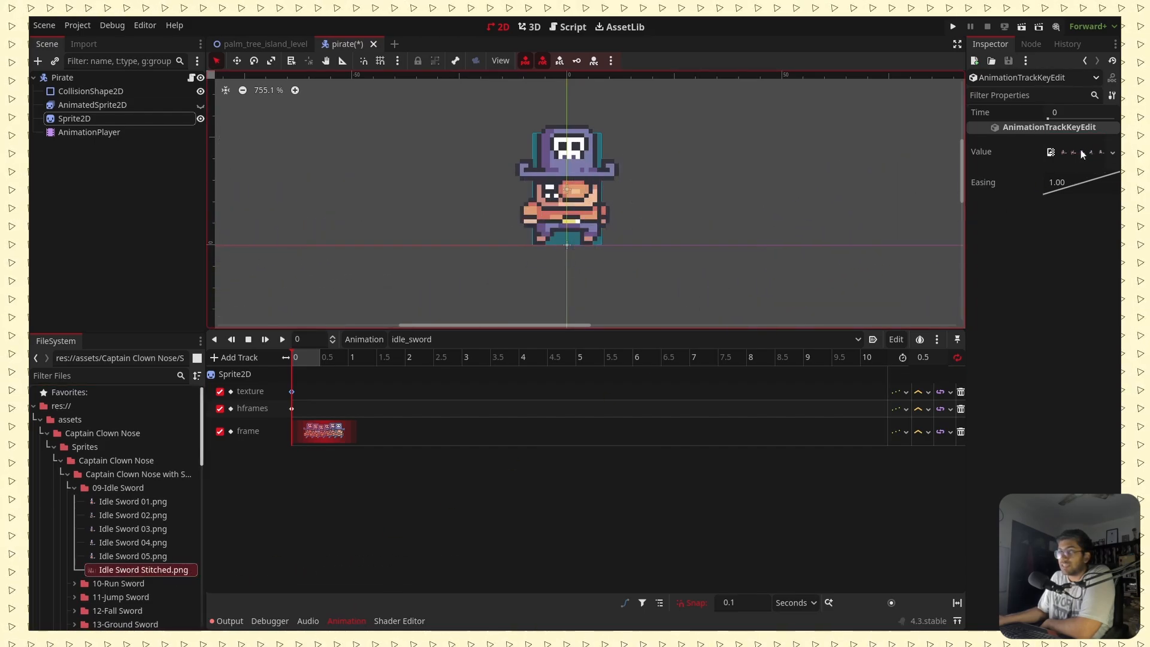
Preview the idle_sword animation and save the scene, stopping playback with the playhead back at 0.
click(283, 340)
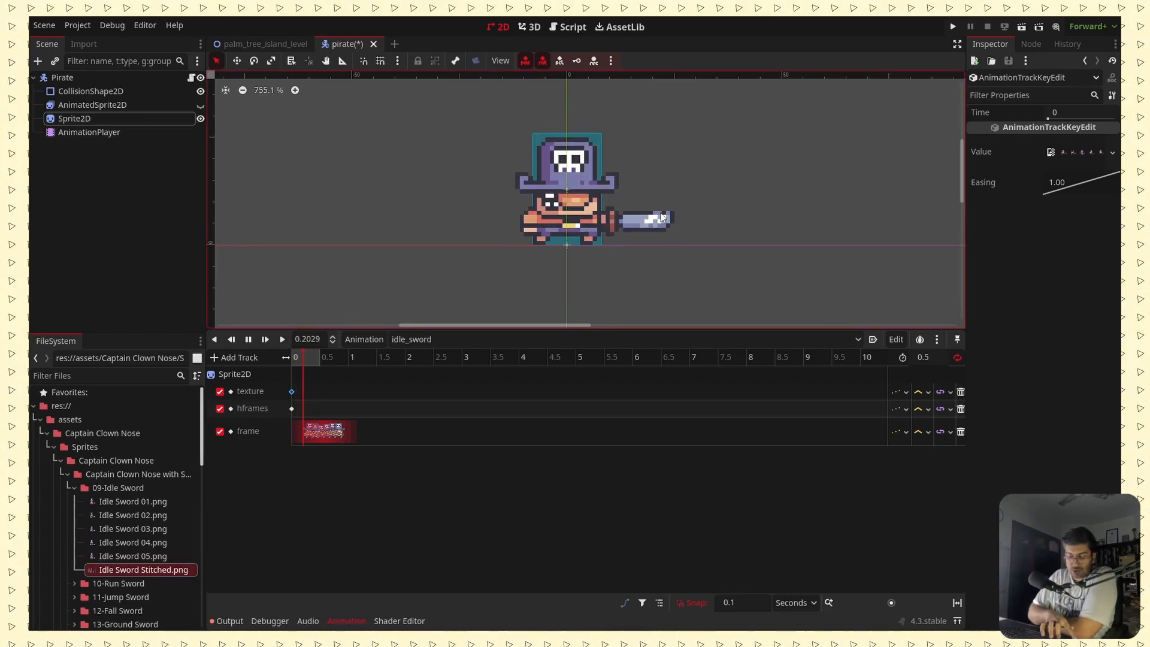
key(ctrl+s)
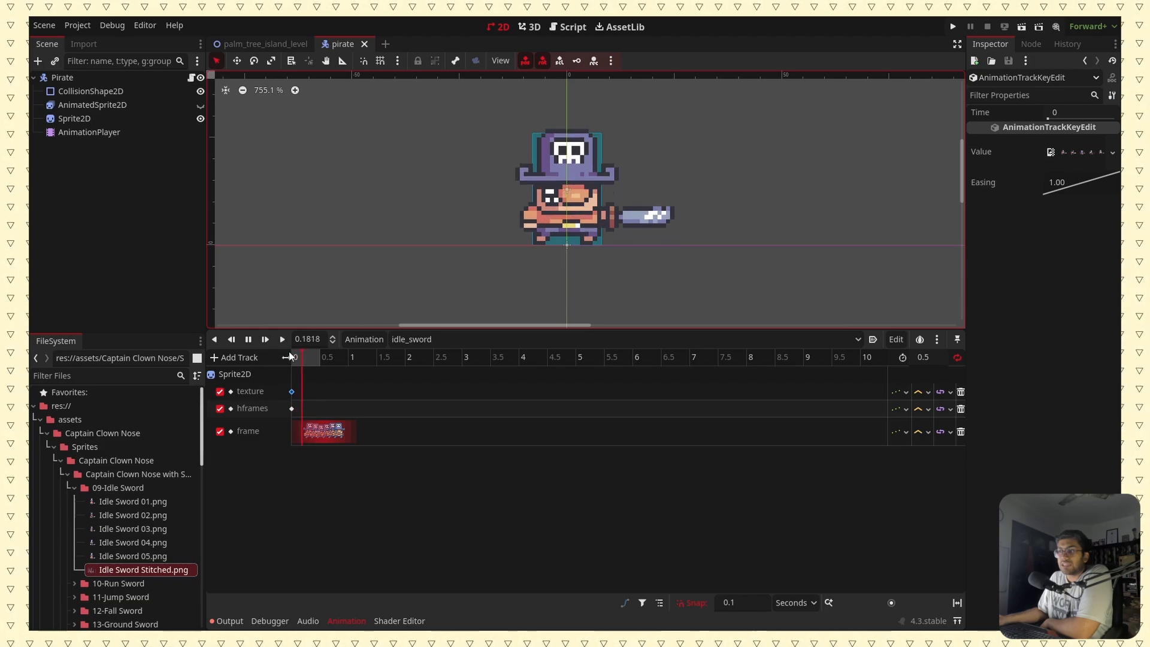
click(248, 339)
click(304, 357)
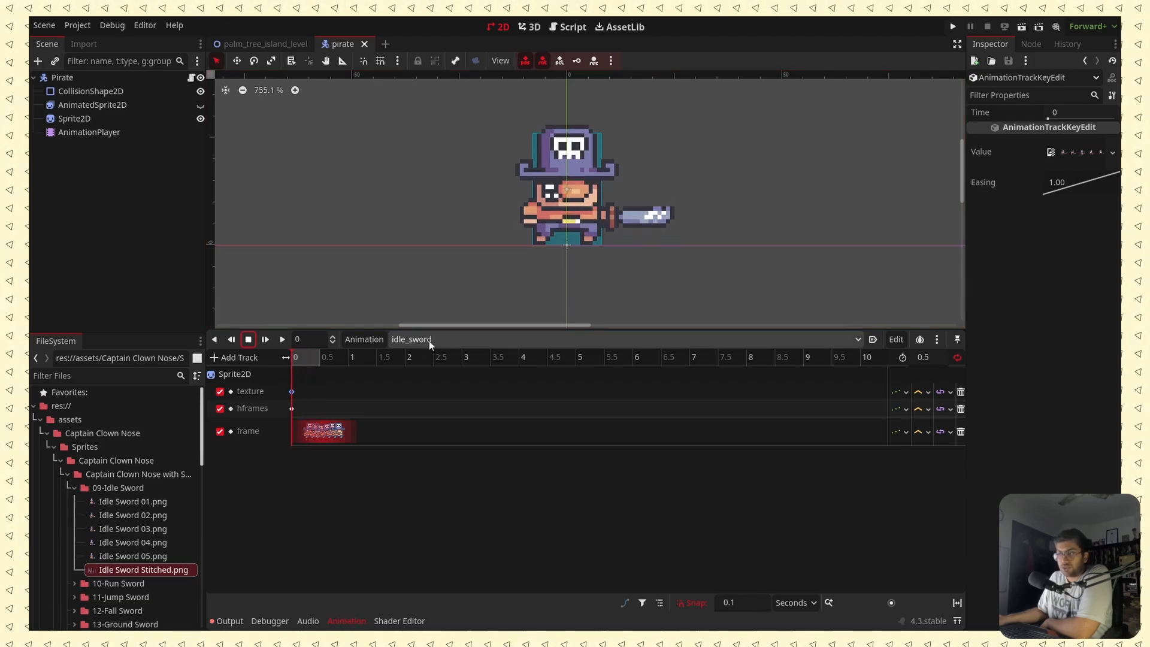
click(425, 341)
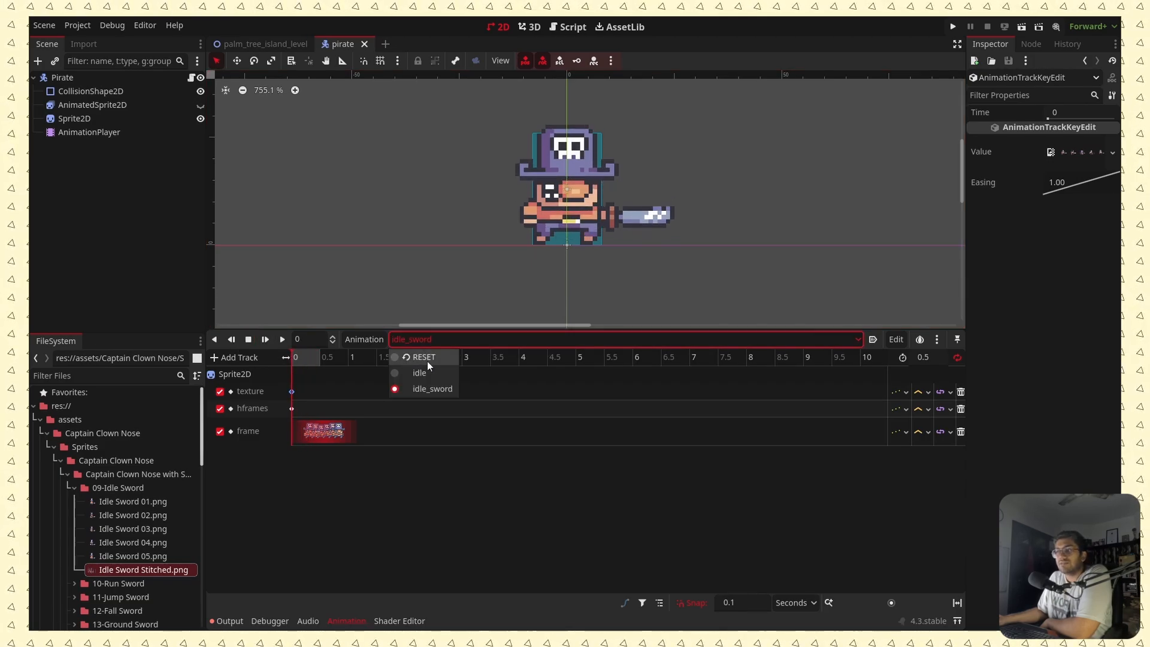
click(440, 338)
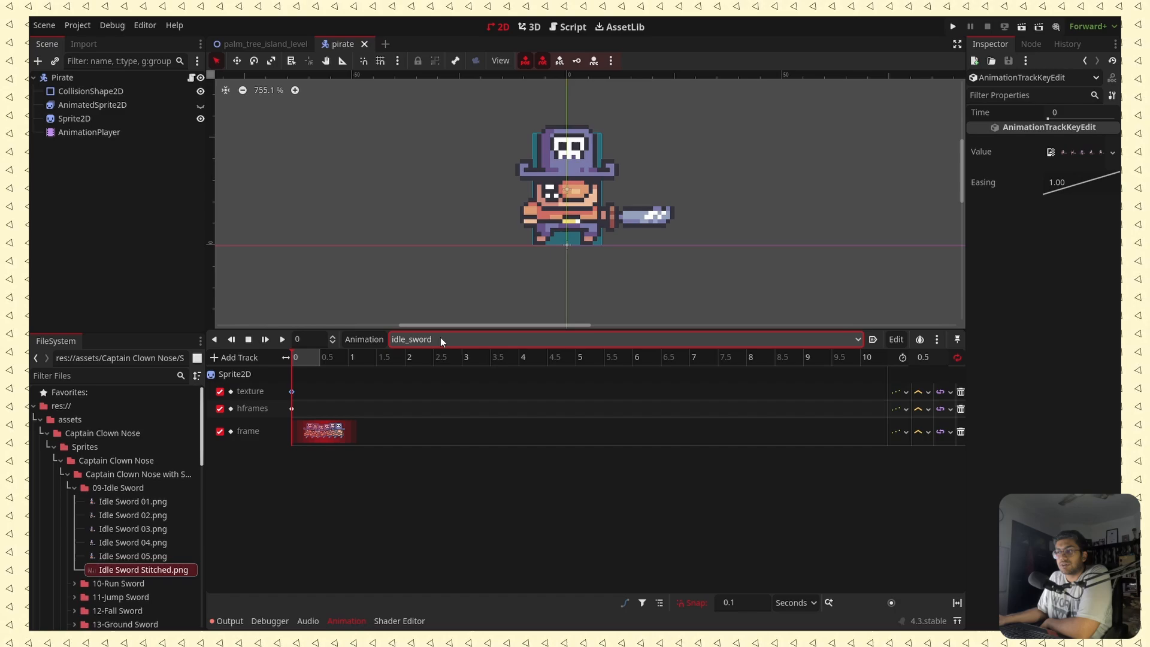
Collapse the sword and 01-Idle folders, expand 02-Run, and create a new animation named run.
click(75, 489)
click(69, 477)
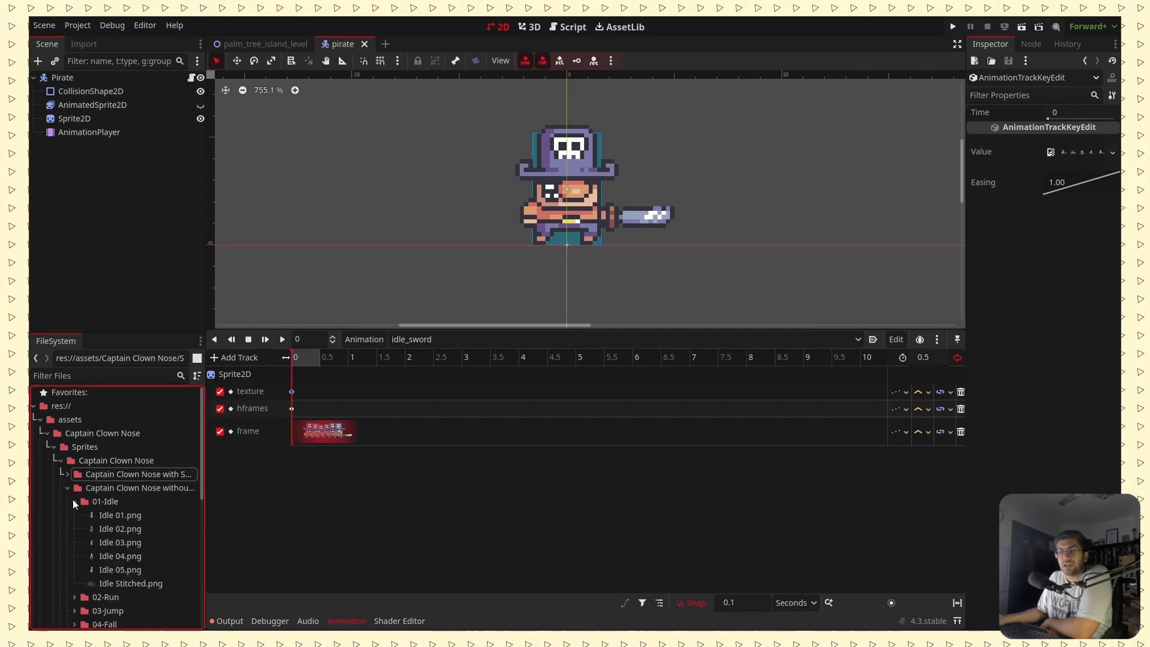
click(73, 500)
click(74, 514)
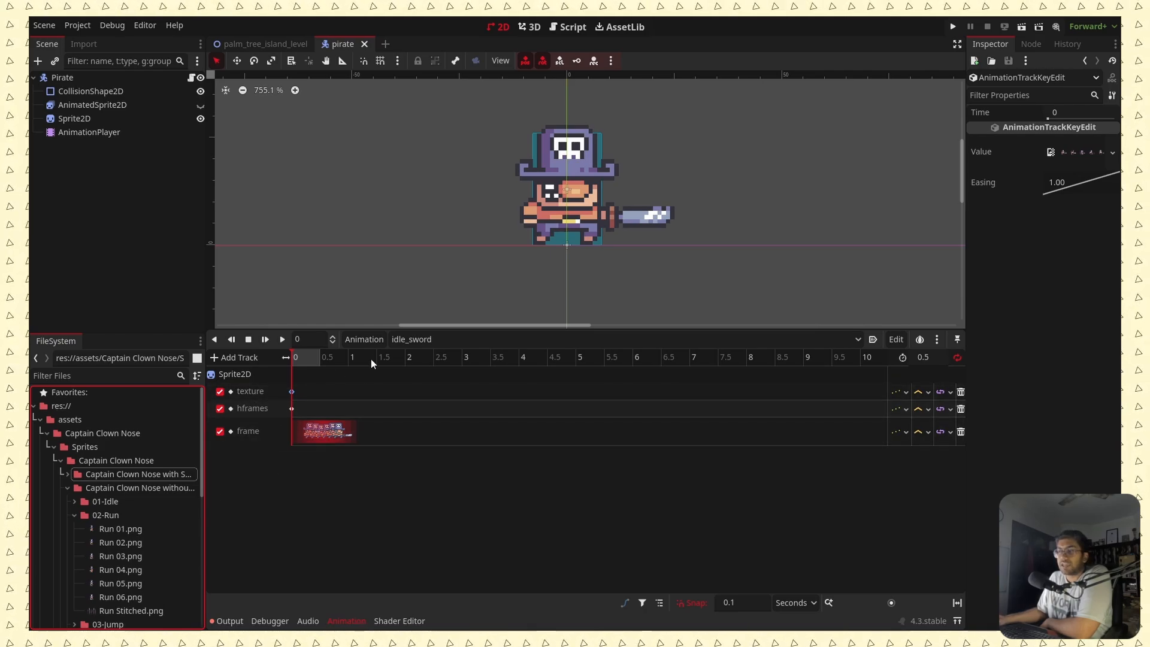
click(371, 341)
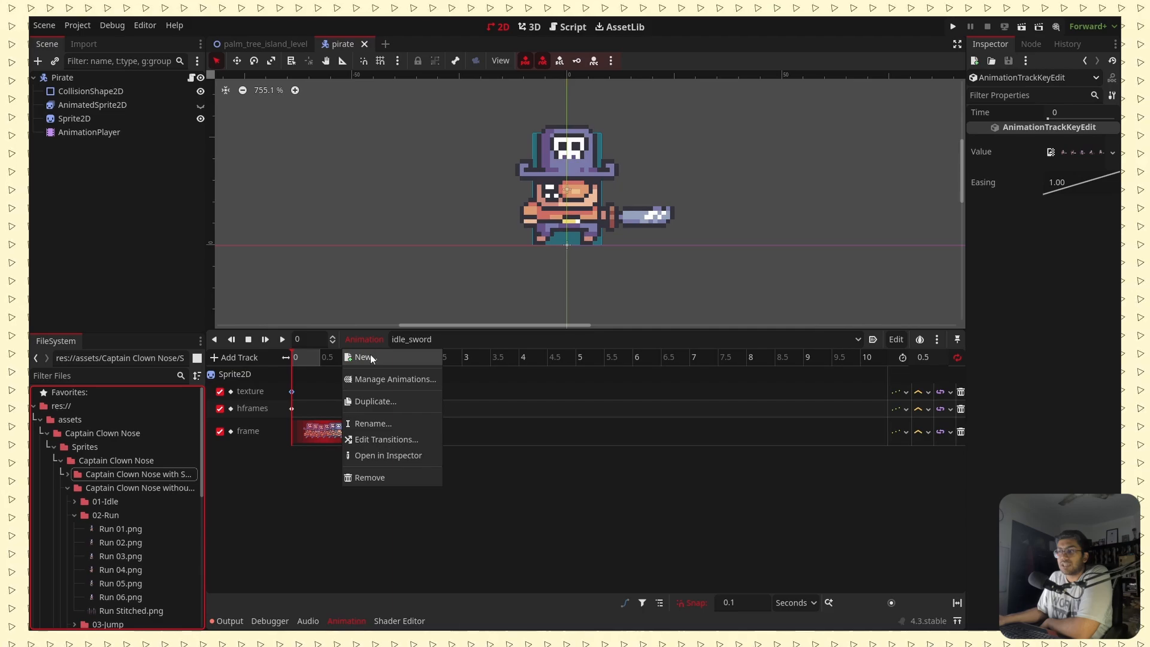
click(371, 354)
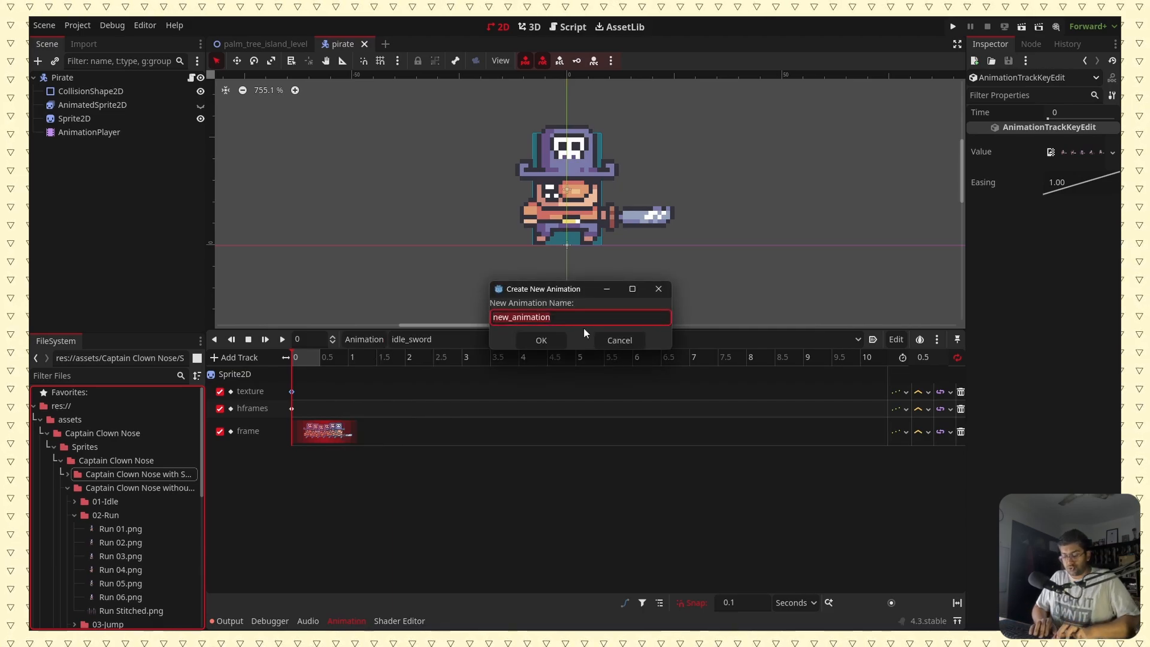
text(run)
click(546, 343)
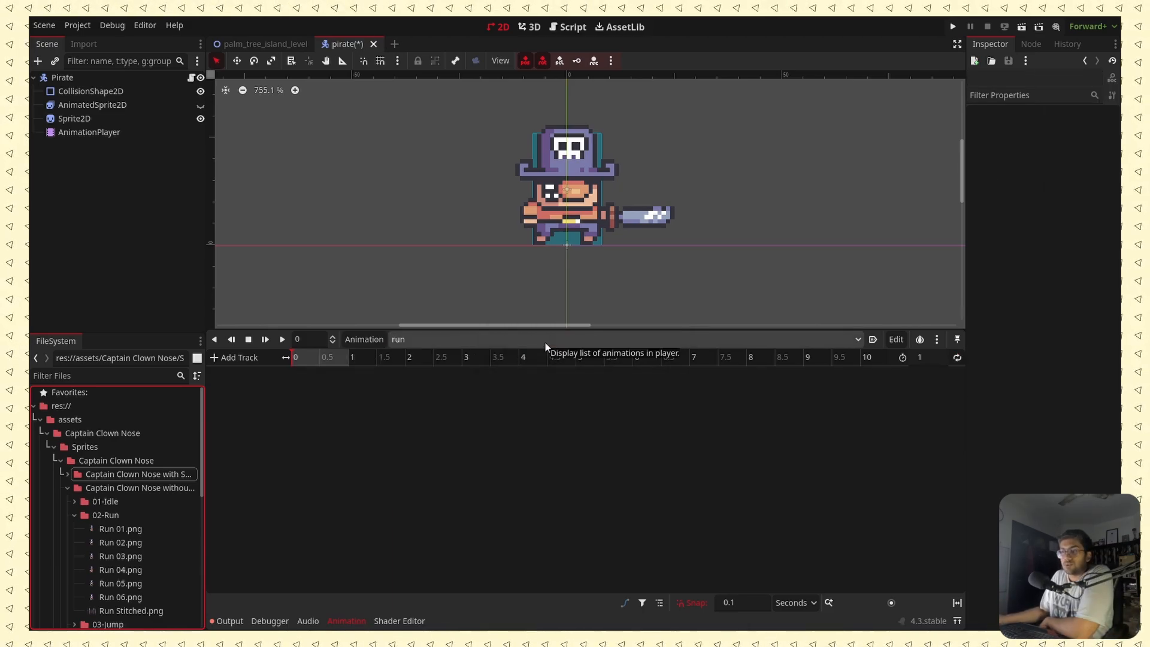
Add a property track for the Sprite2D's texture to the run animation.
click(235, 360)
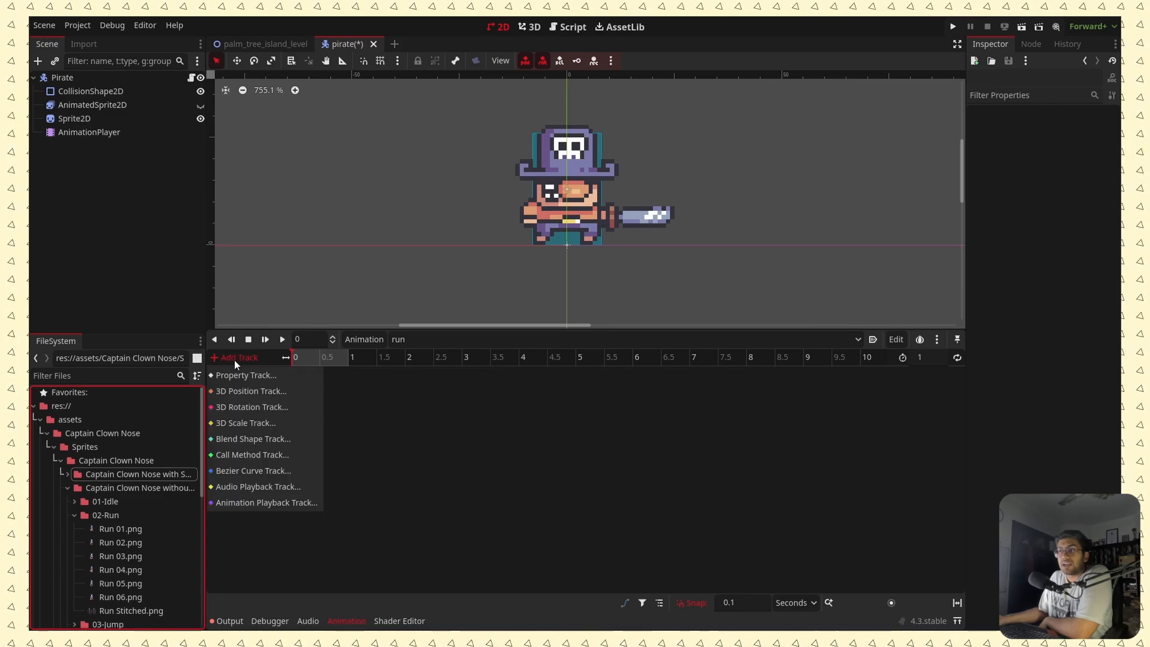
click(234, 375)
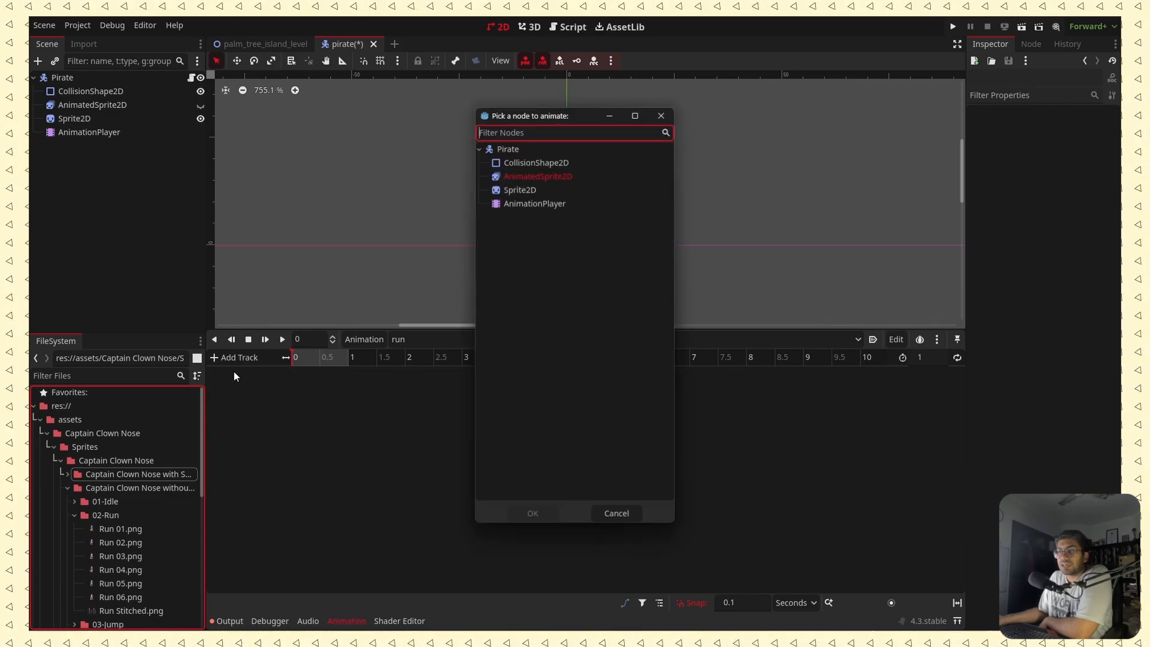
double_click(520, 190)
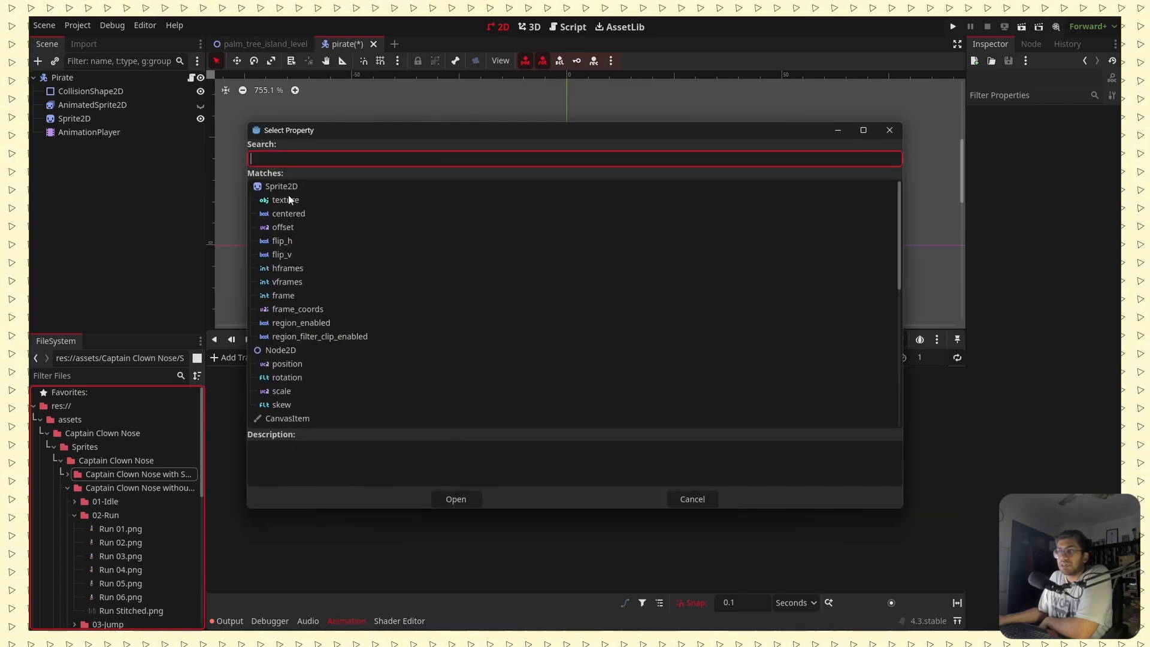
click(286, 201)
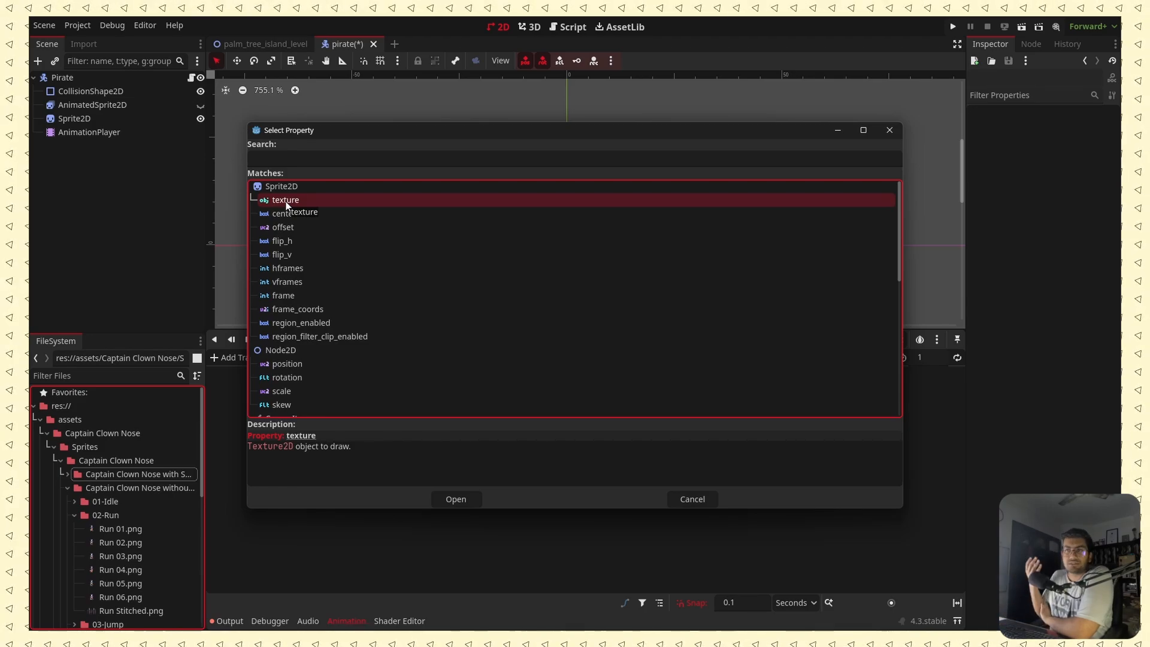
double_click(285, 201)
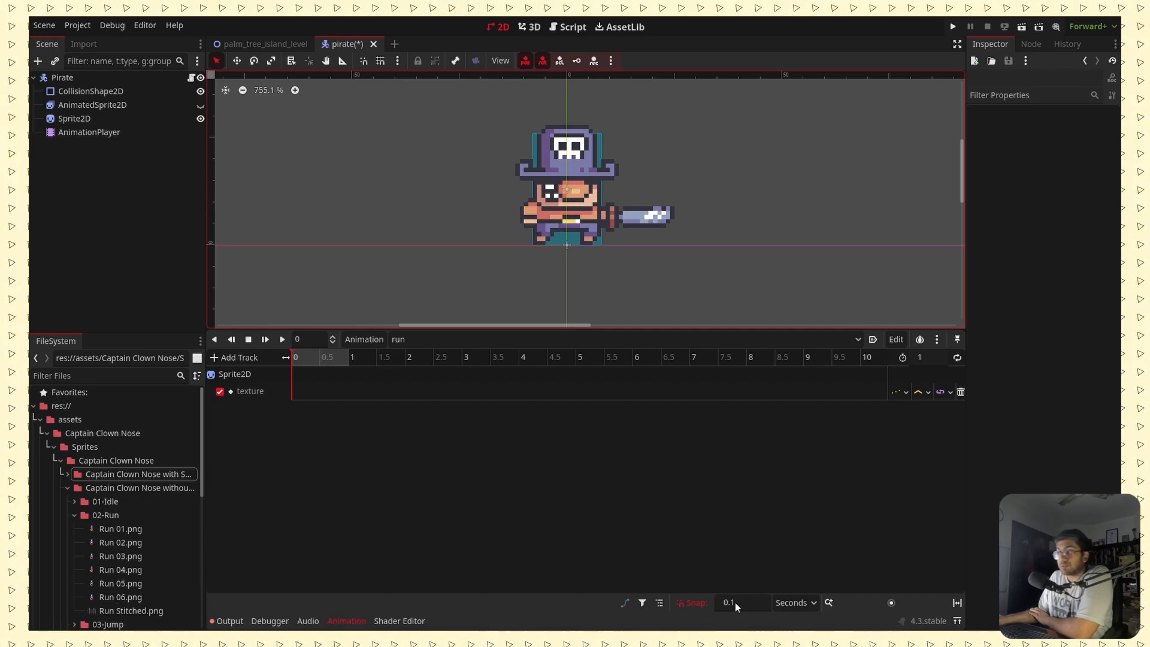
Set the run animation's length to 0.6 seconds and enable looping.
click(922, 357)
text(0.)
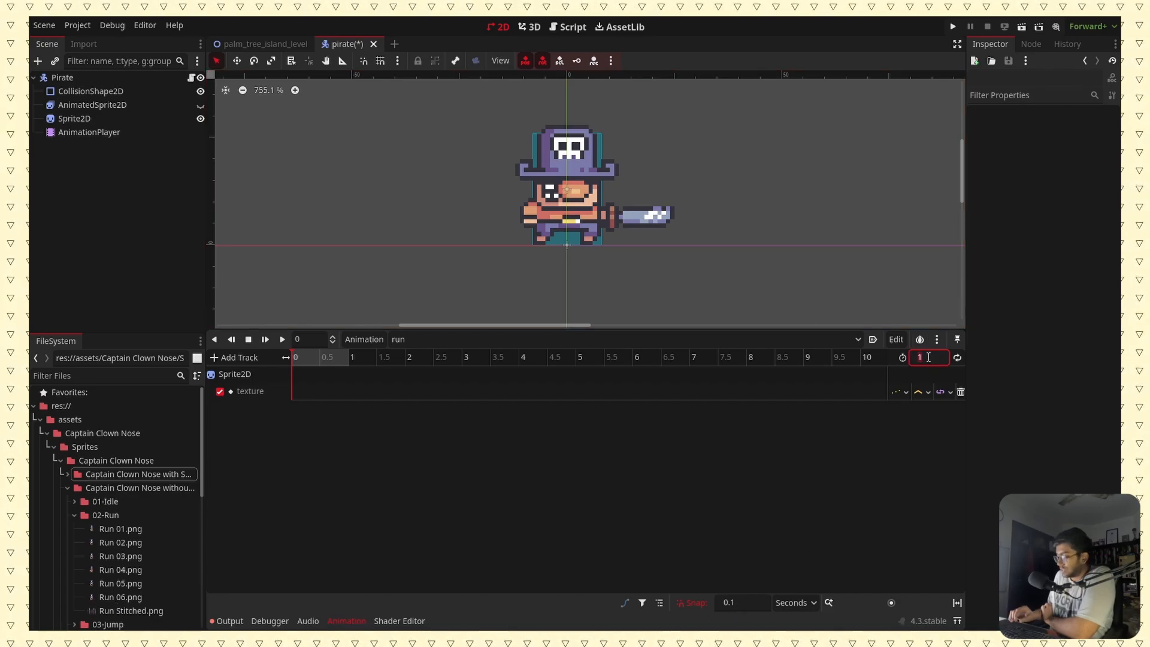
text(6)
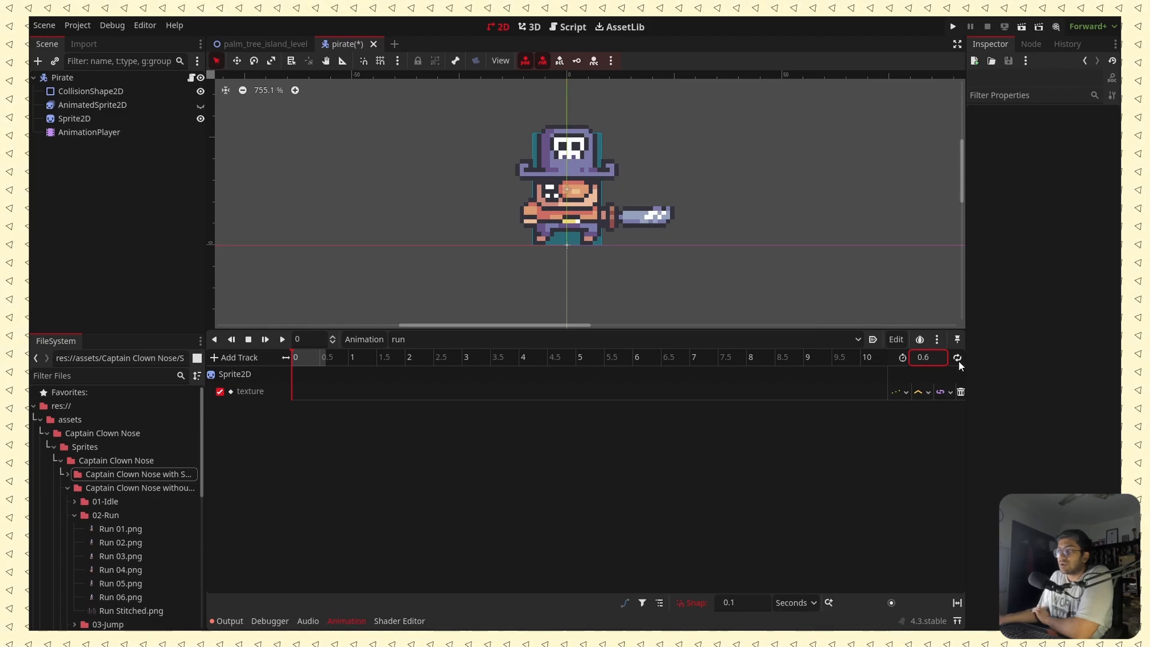
click(957, 357)
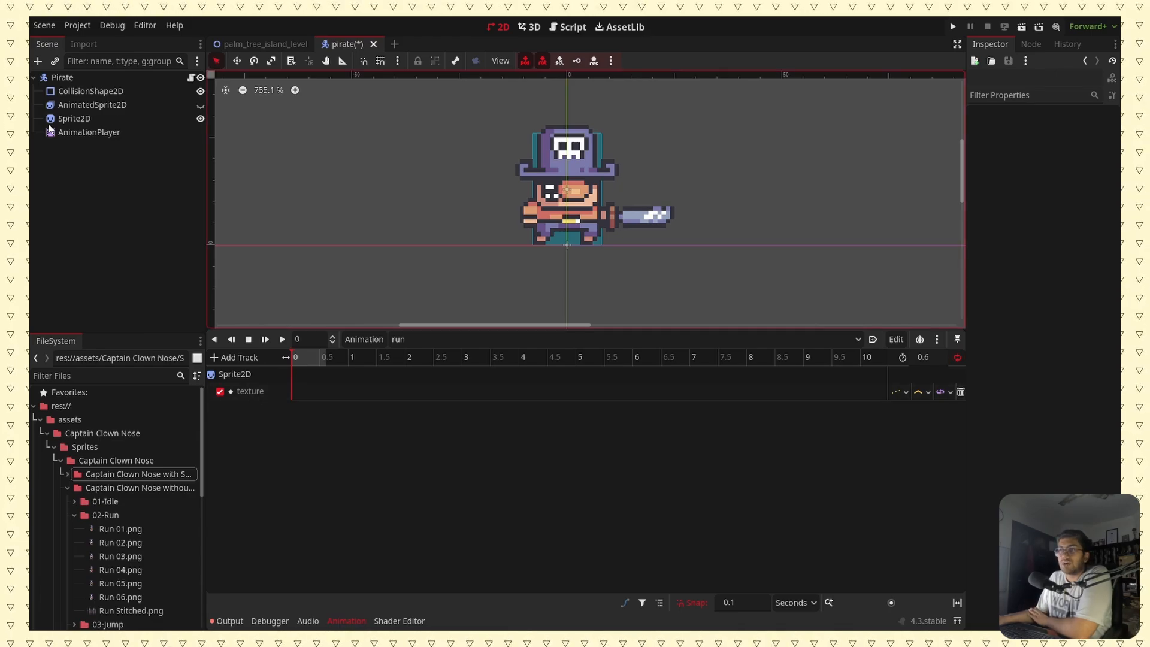
Key the Sprite2D's texture at 0 seconds in the run animation and set the key's value to Run 01.png.
click(70, 119)
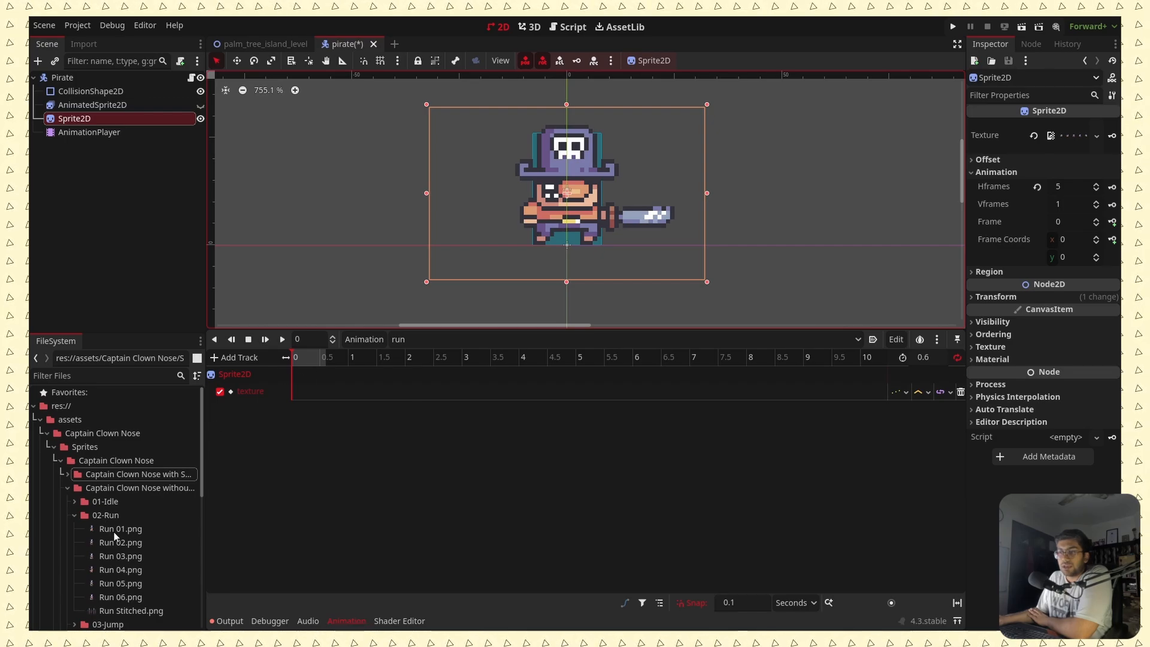
click(1112, 137)
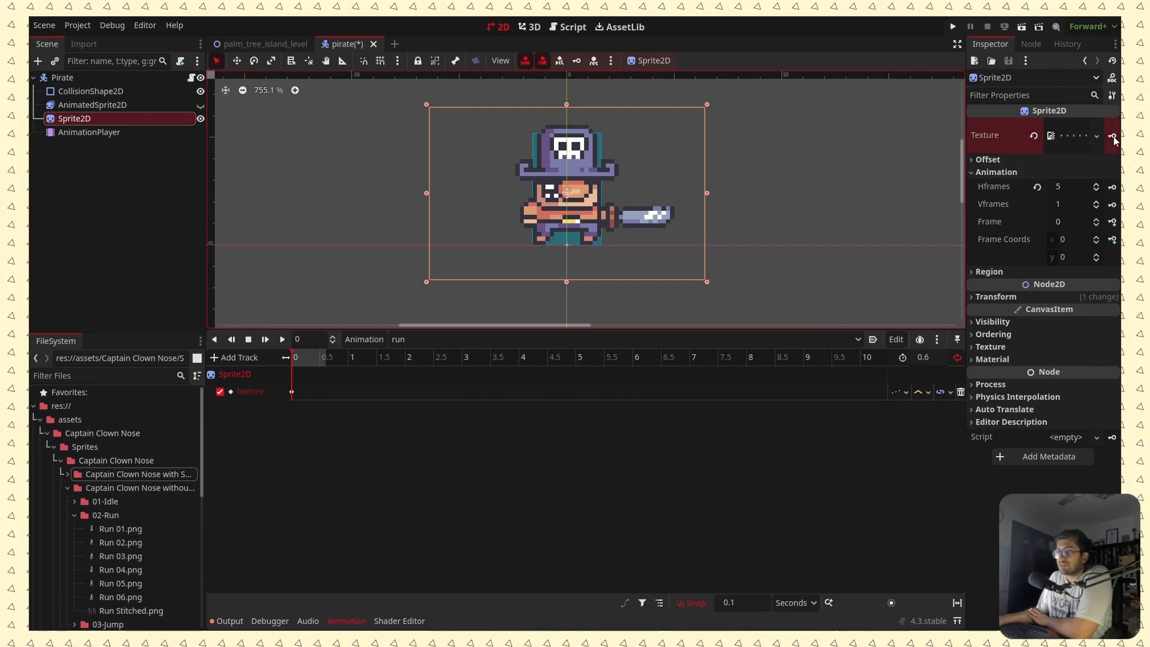
click(291, 392)
drag(120, 529, 1077, 153)
Key the Sprite2D's texture at 0.1, 0.2, 0.3, 0.4 and 0.5 seconds, and select the key at 0.1.
click(298, 359)
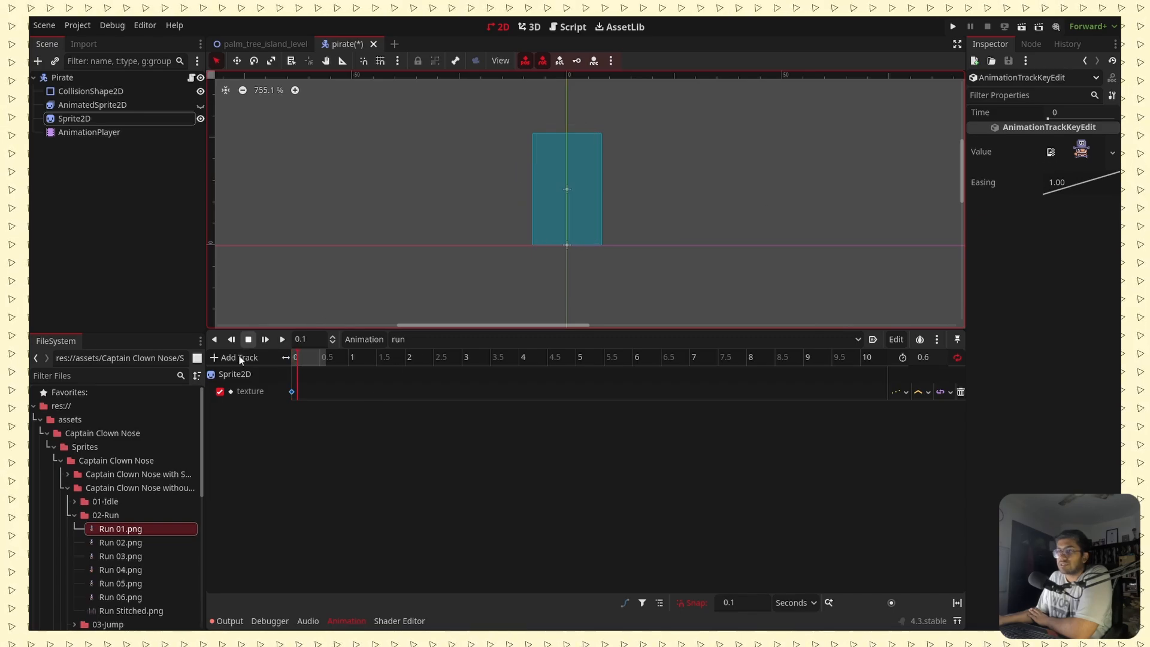
click(74, 118)
click(1112, 135)
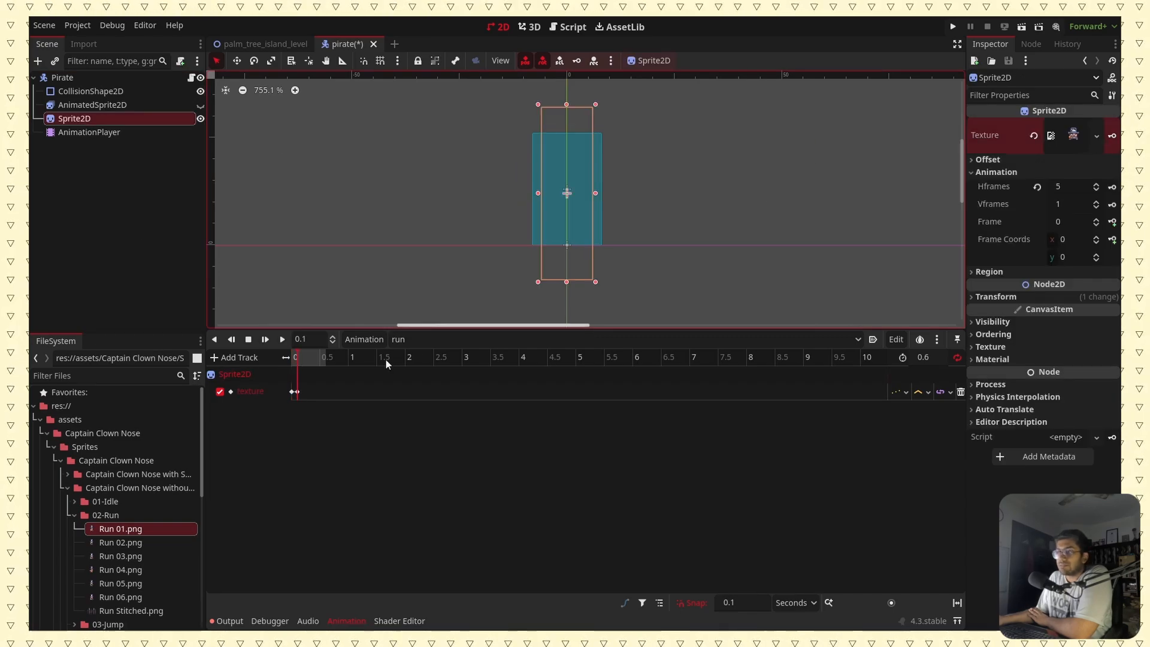
click(302, 358)
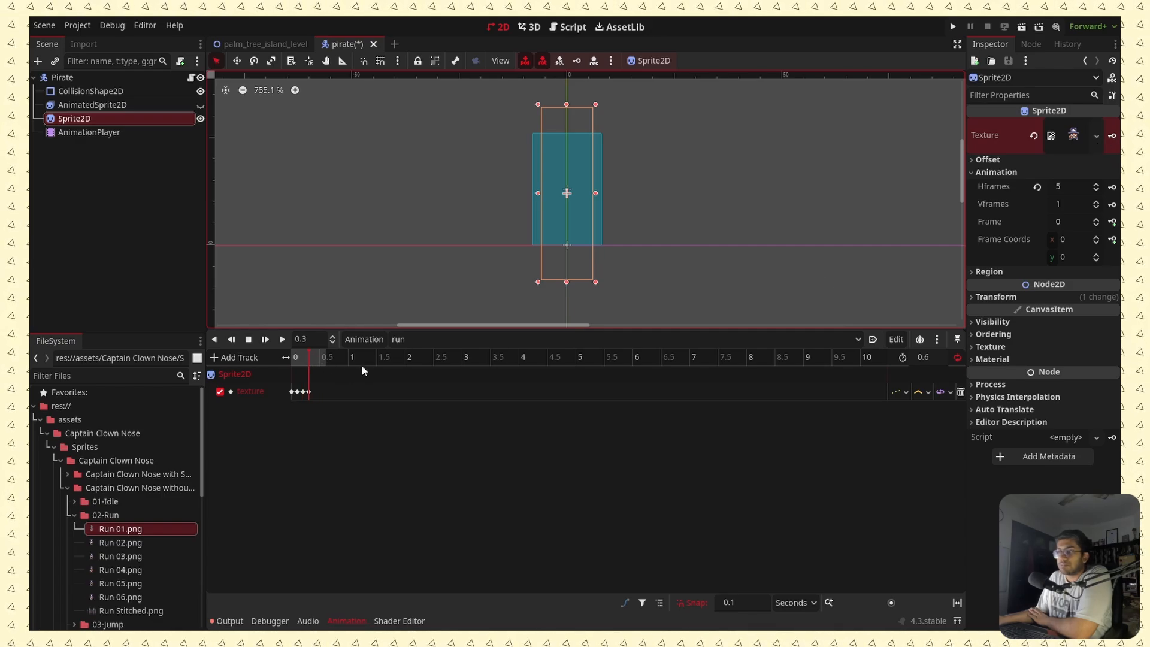
click(1112, 136)
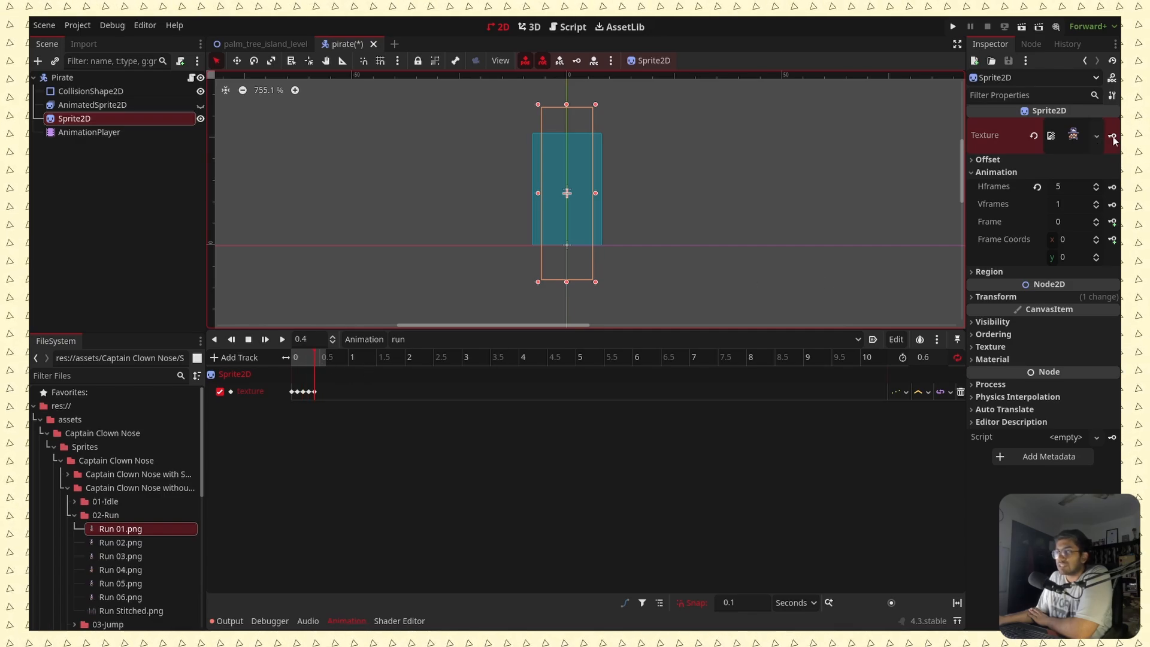
click(1113, 136)
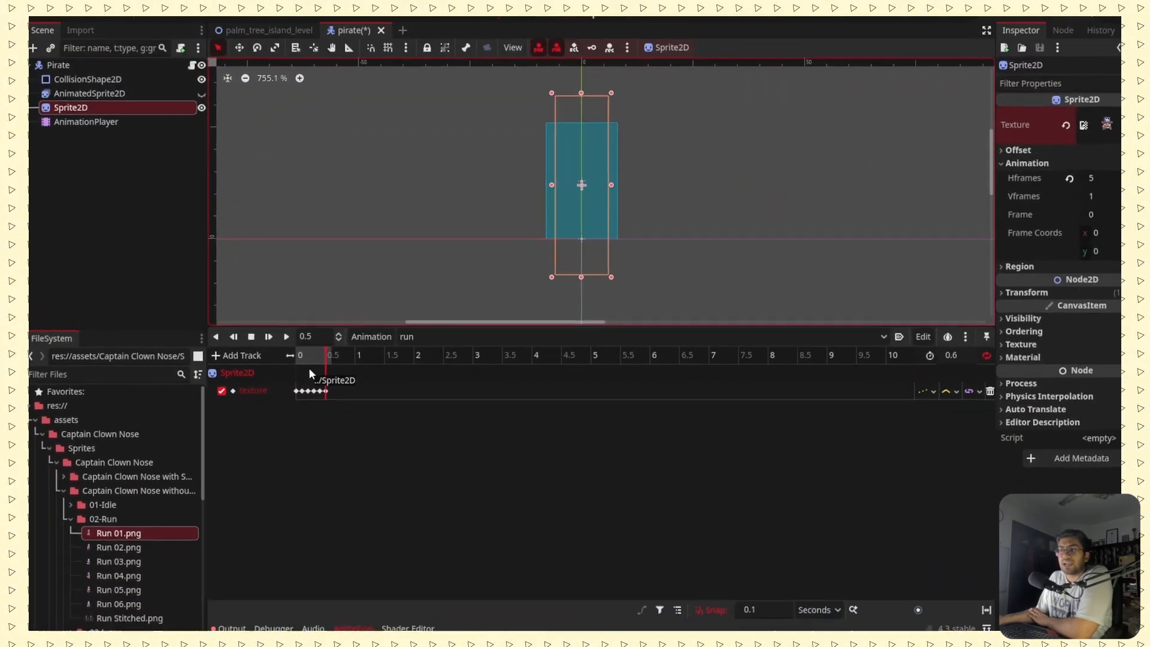
click(302, 390)
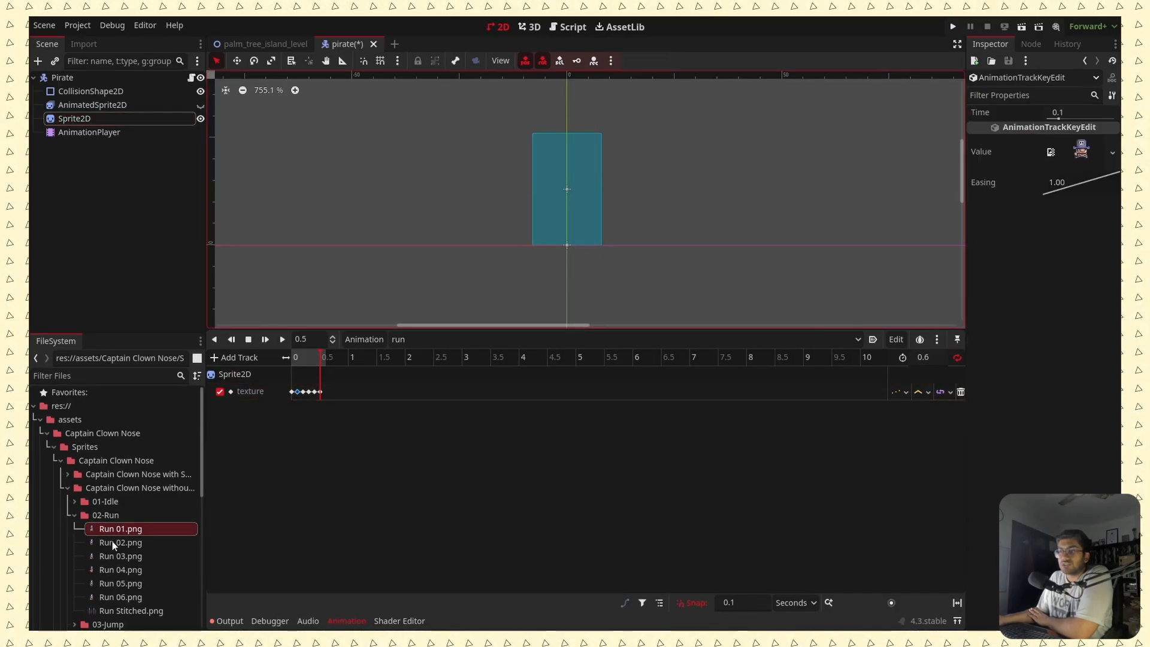
Set the run animation's texture keys at 0.1, 0.2, 0.3, 0.4 and 0.5 seconds to Run 02.png through Run 06.png, in order.
drag(114, 542, 1084, 156)
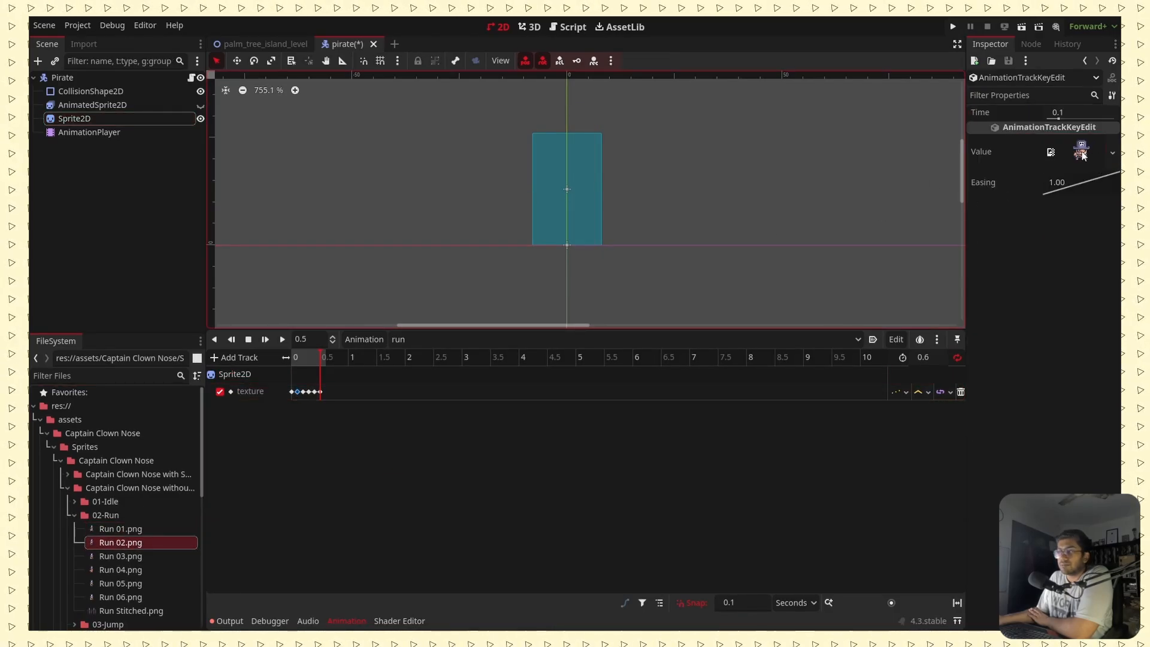
click(302, 392)
drag(114, 555, 1082, 153)
click(309, 392)
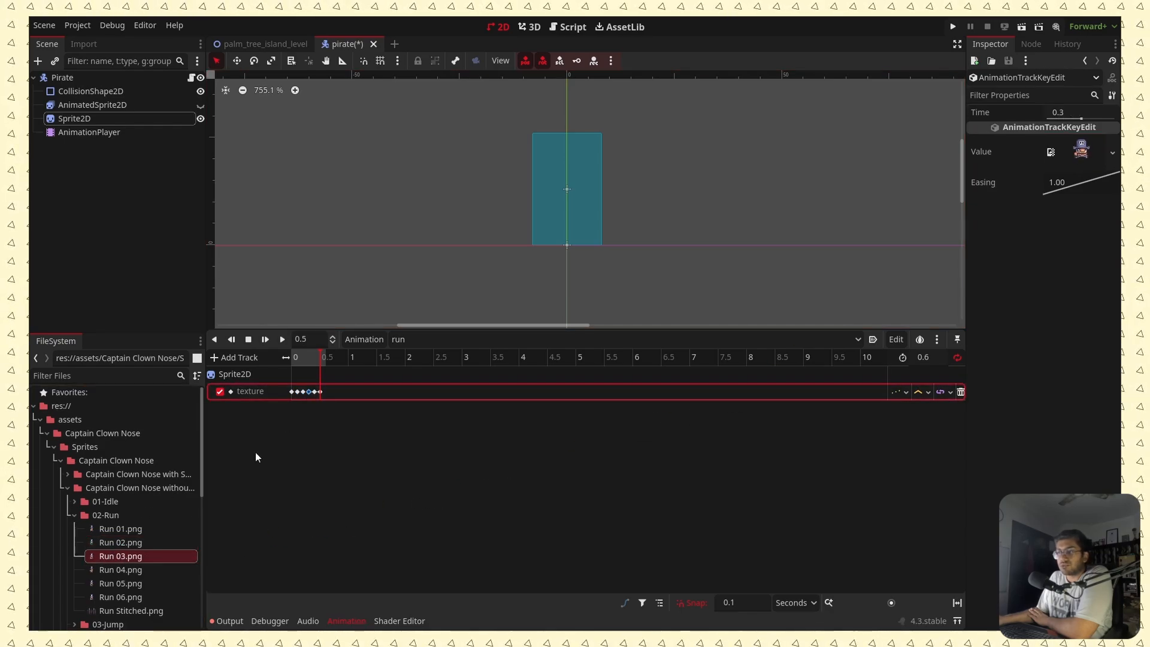
drag(120, 570, 1081, 153)
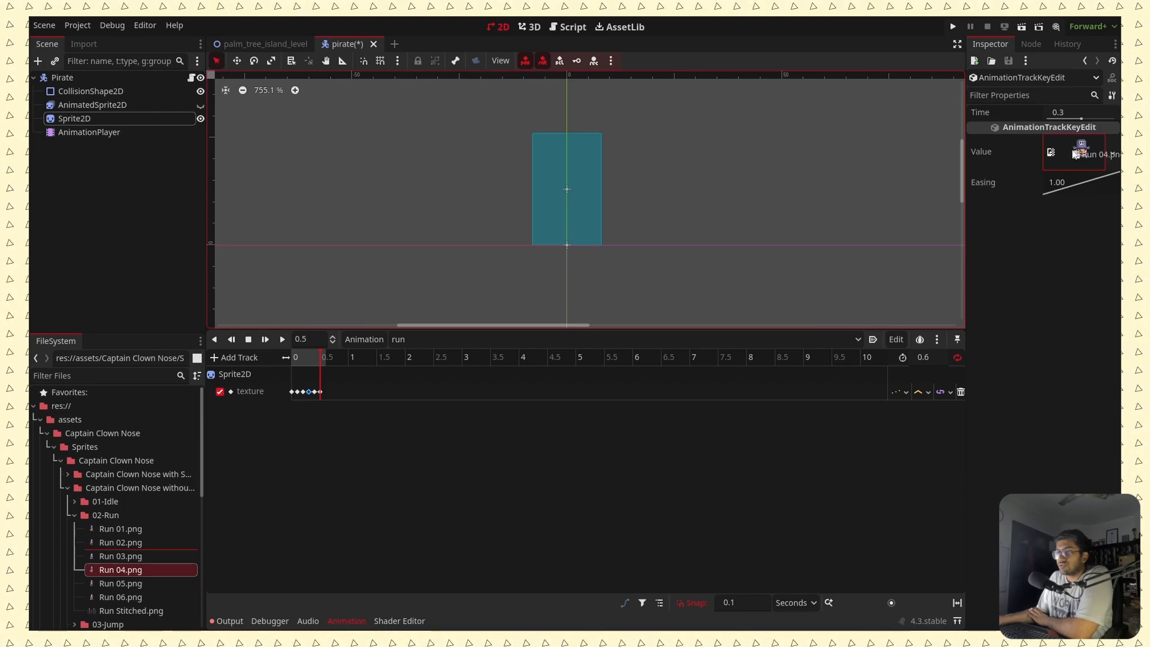
click(314, 391)
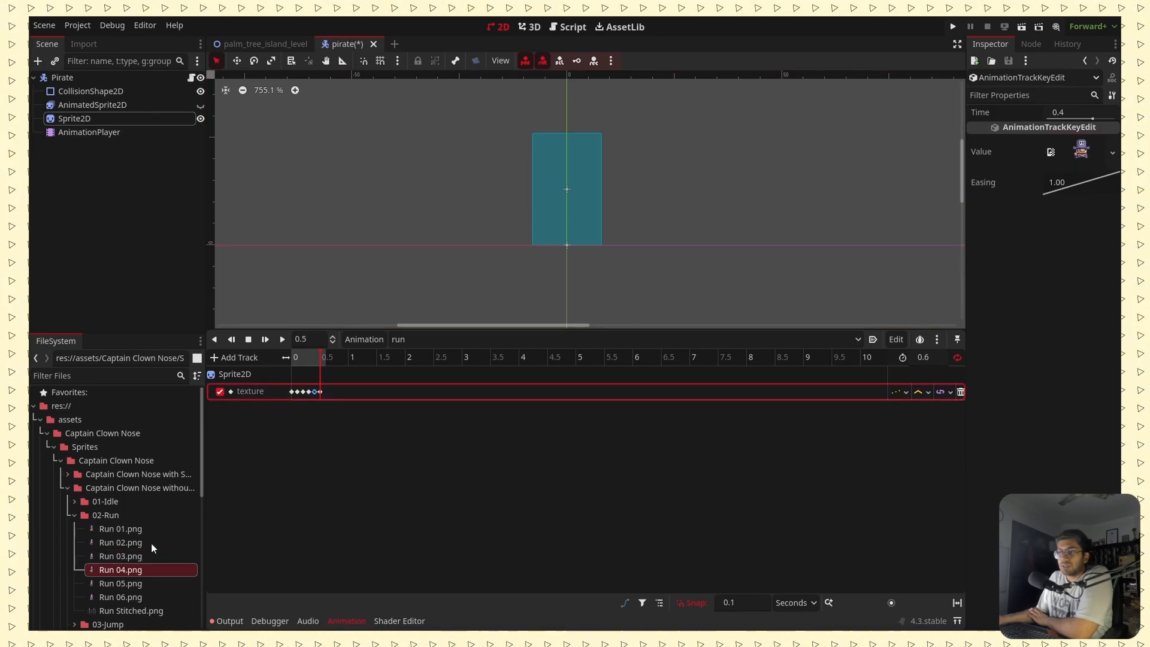
drag(120, 583, 1081, 151)
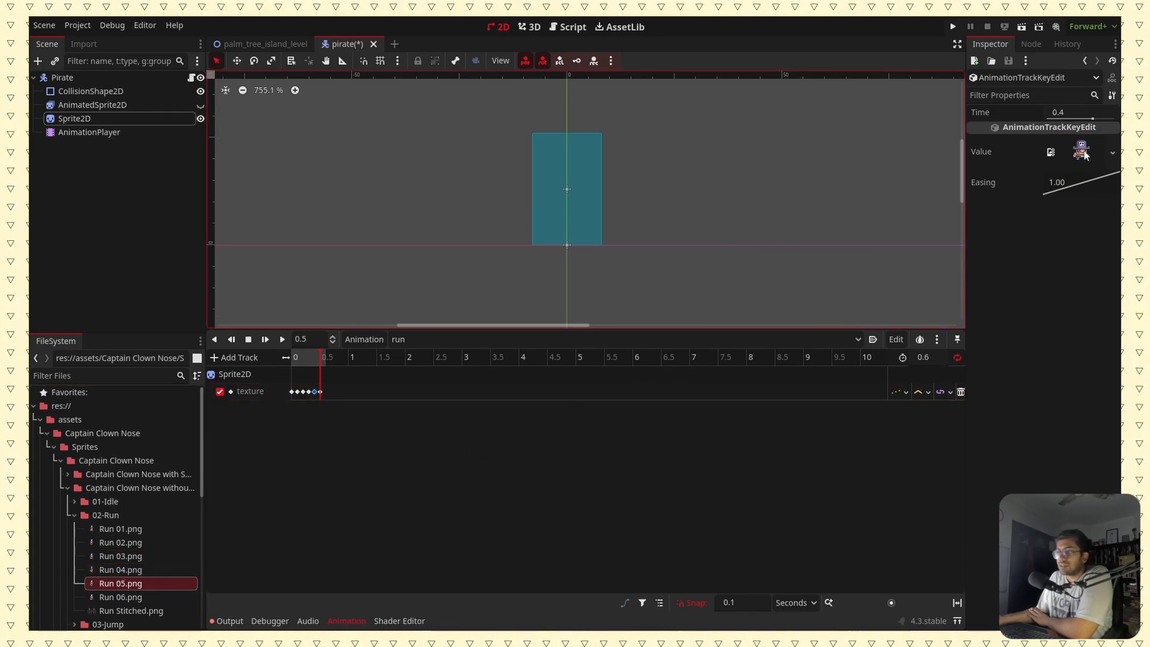
click(319, 392)
click(120, 598)
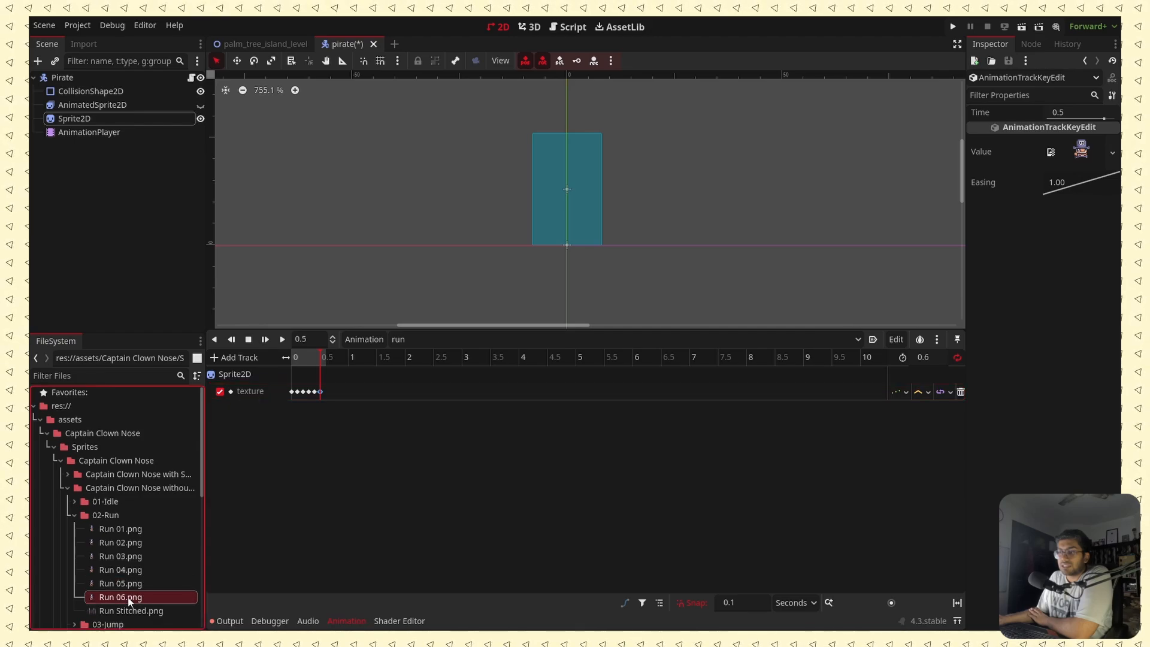
drag(119, 601, 1097, 163)
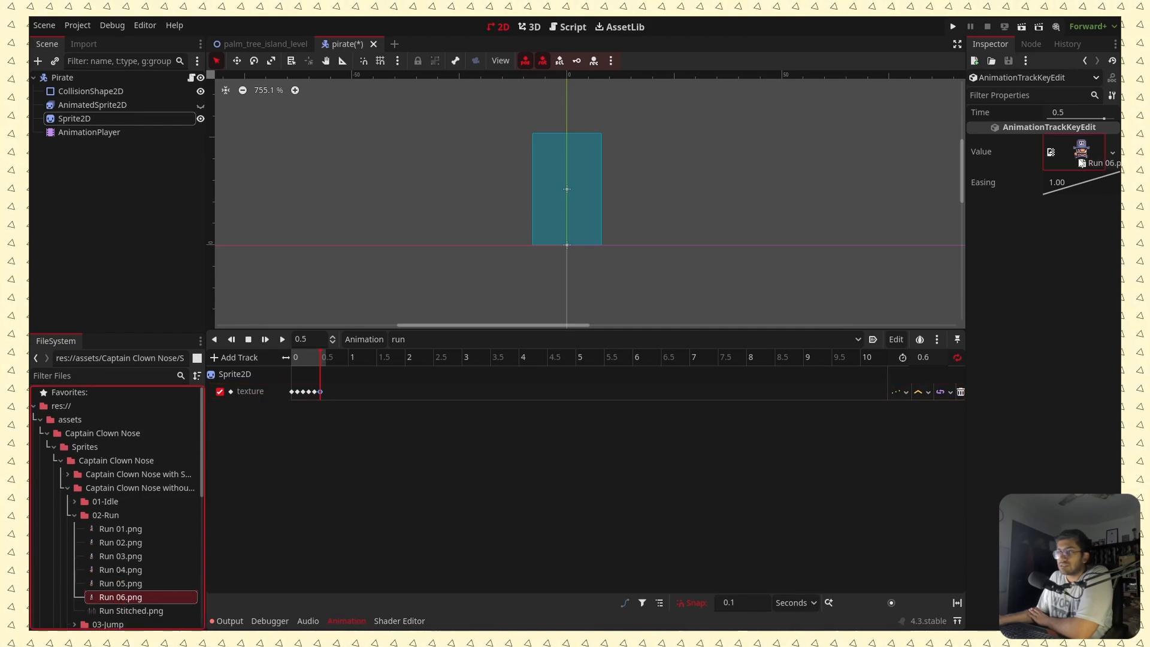
Play and stop the run animation, and reset the Sprite2D's Hframes to 1.
click(282, 339)
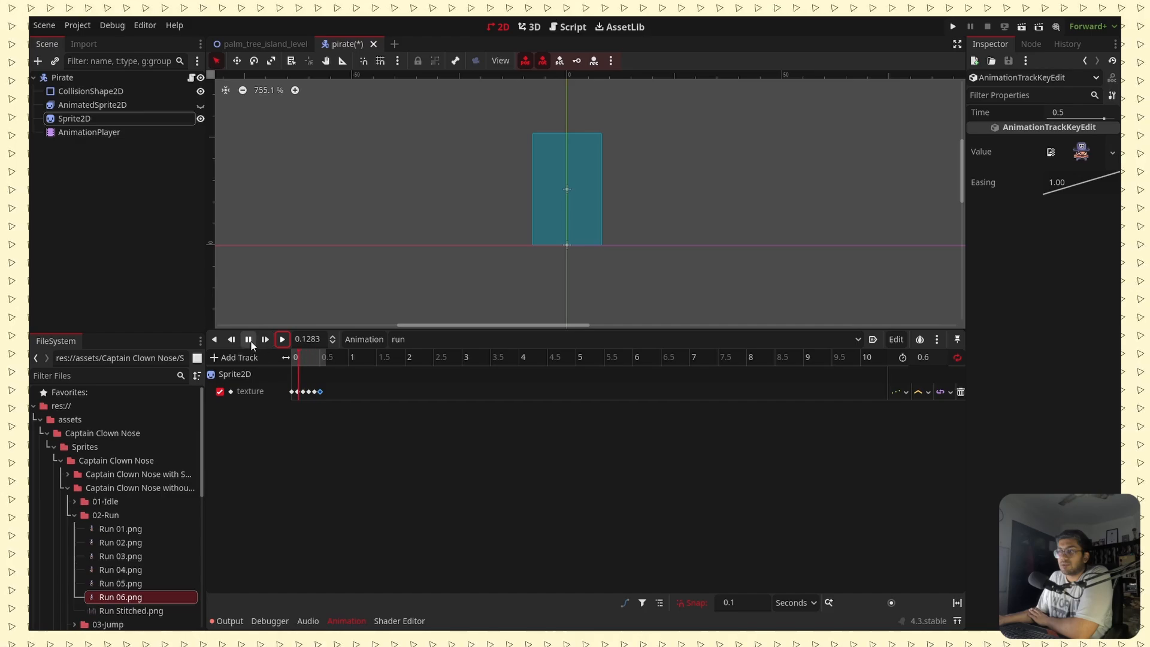
click(248, 340)
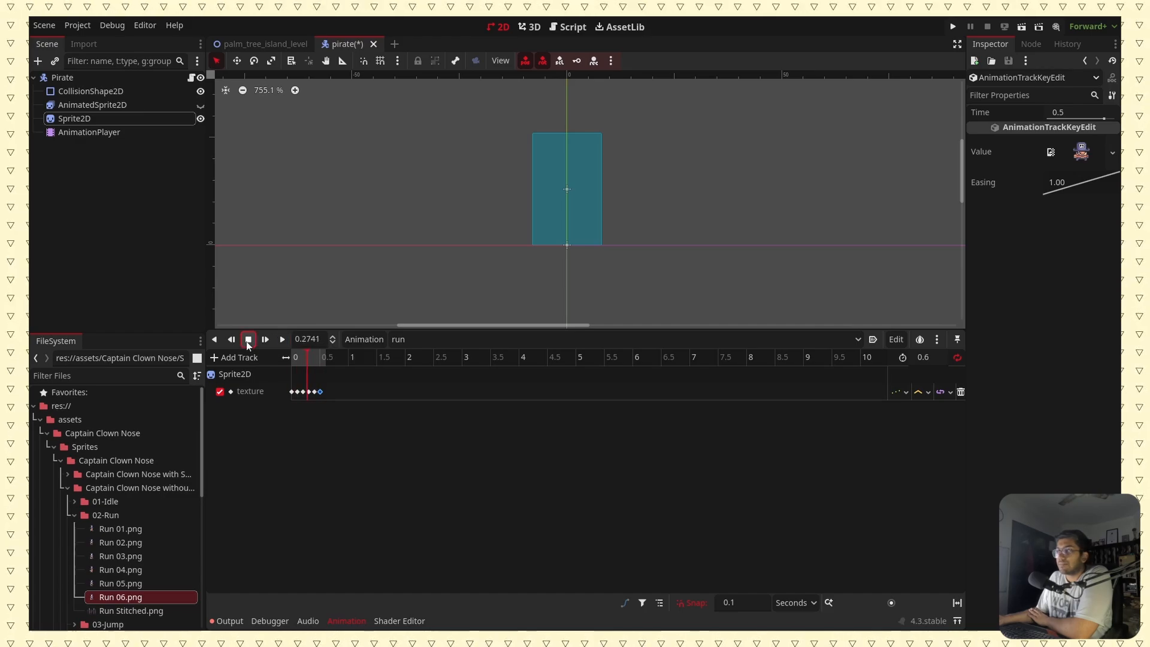
click(152, 119)
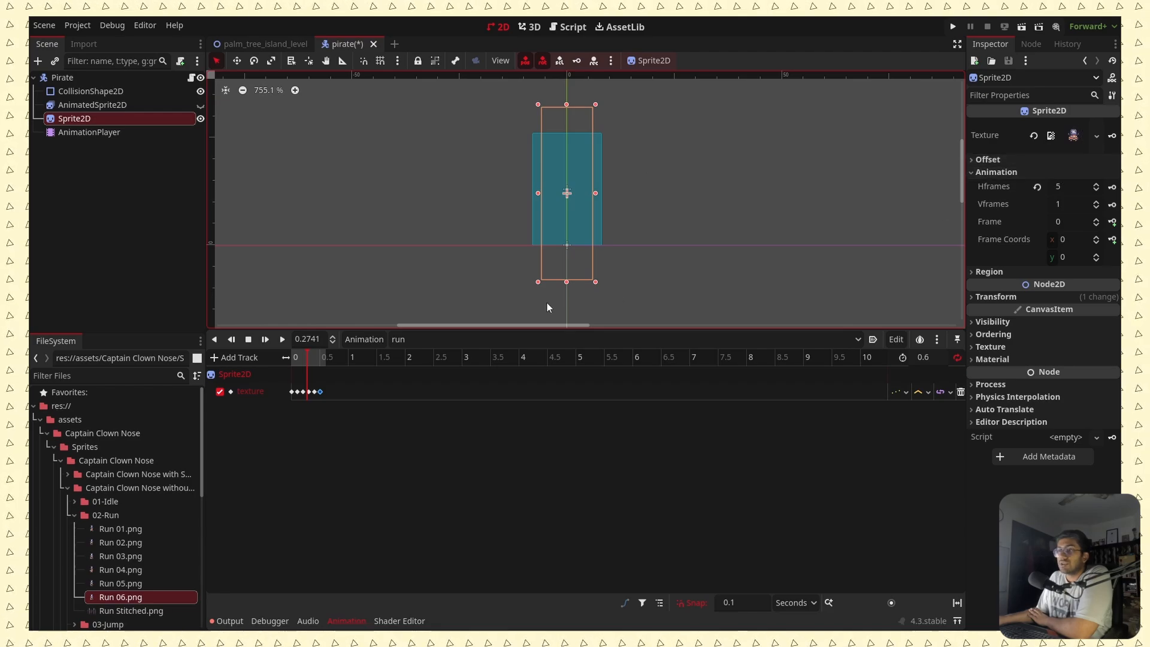
click(1037, 185)
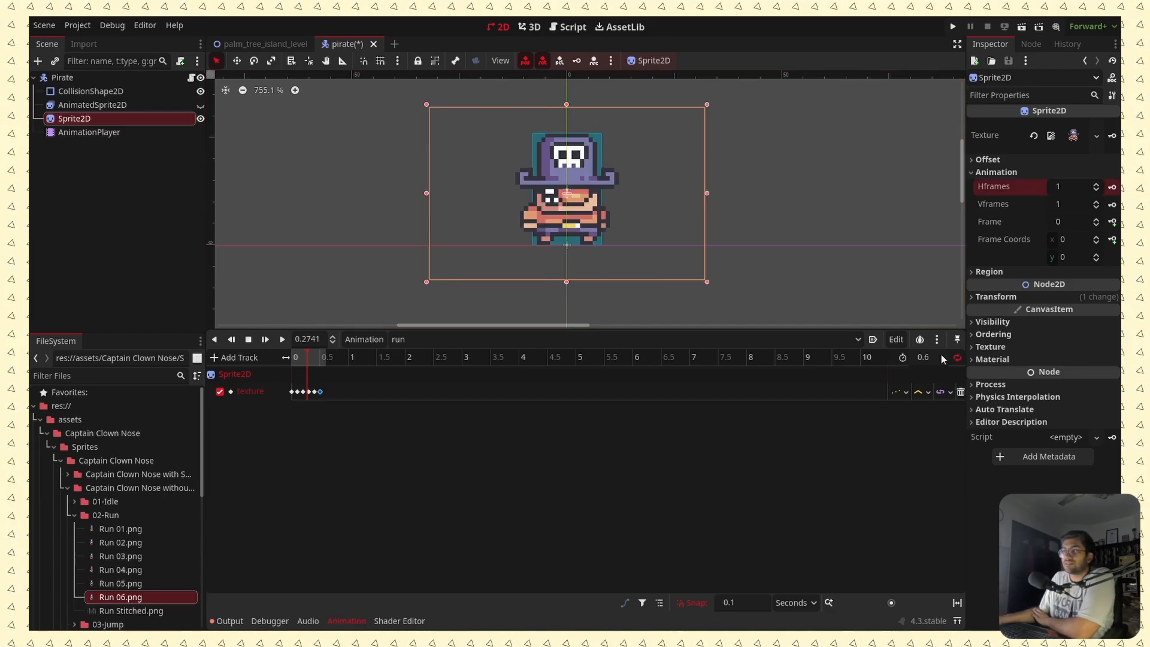
Preview the run animation from 0 seconds and stop the playback.
drag(304, 366, 278, 364)
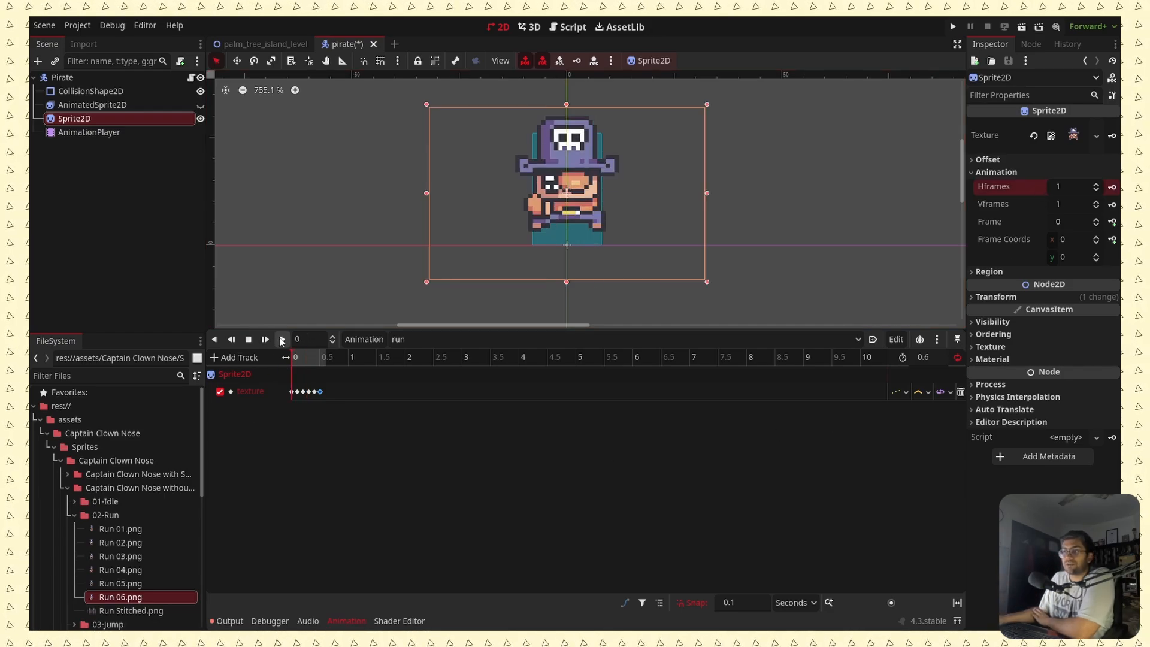
click(281, 340)
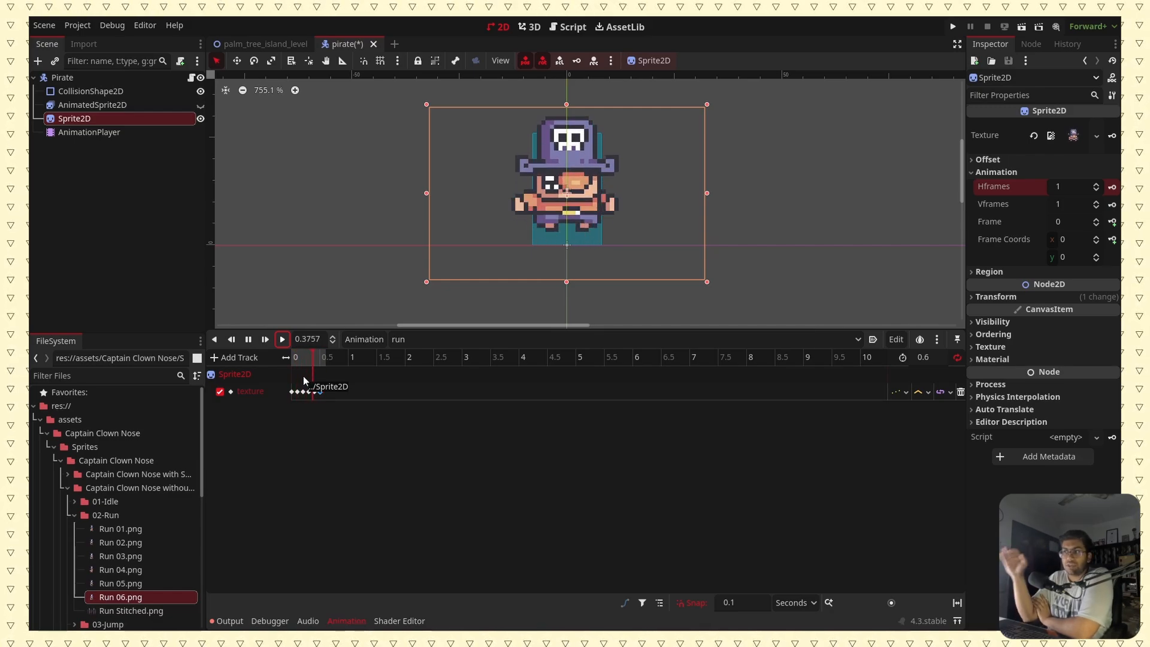
click(248, 339)
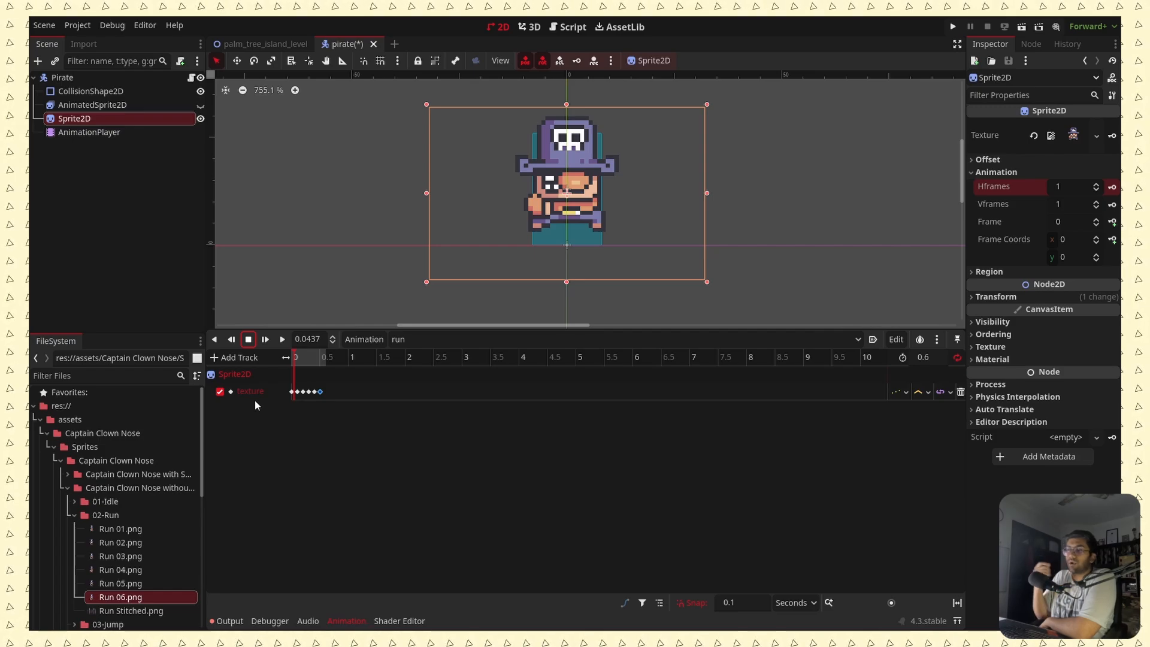
Delete the run animation from the AnimationPlayer.
click(354, 339)
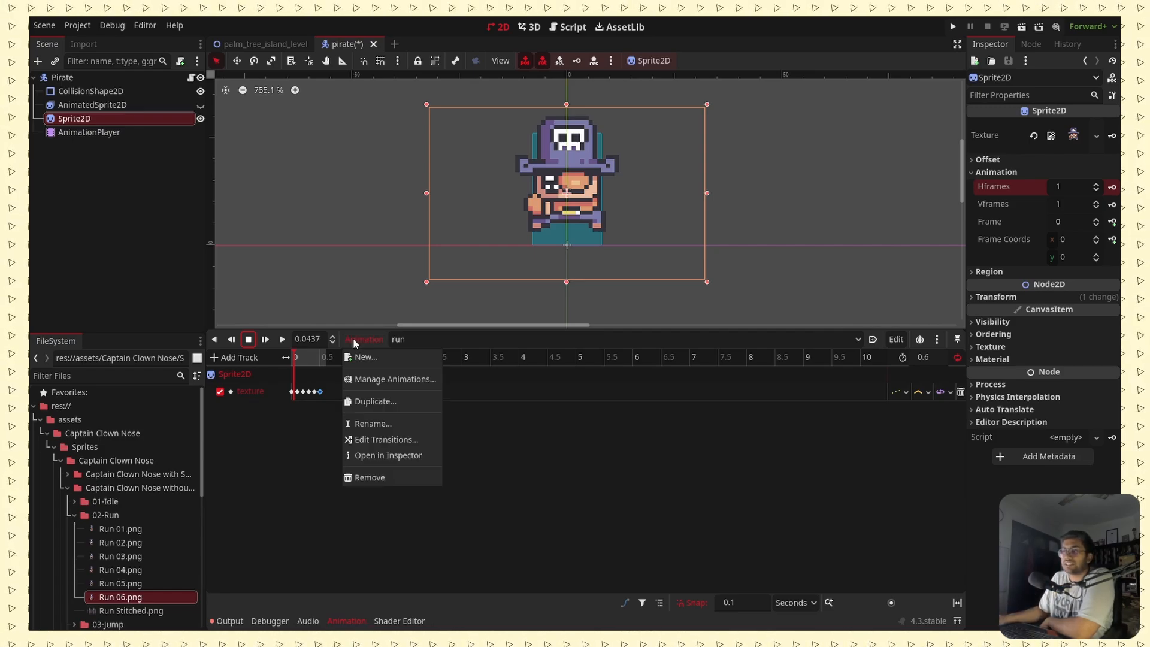
click(368, 478)
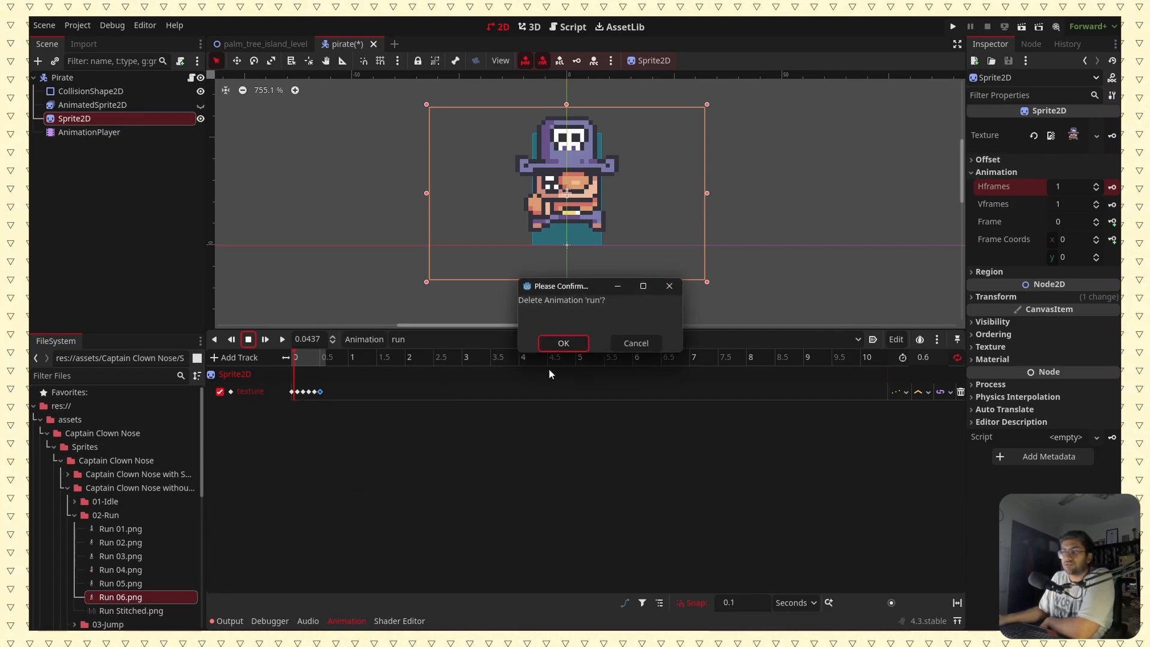
click(563, 342)
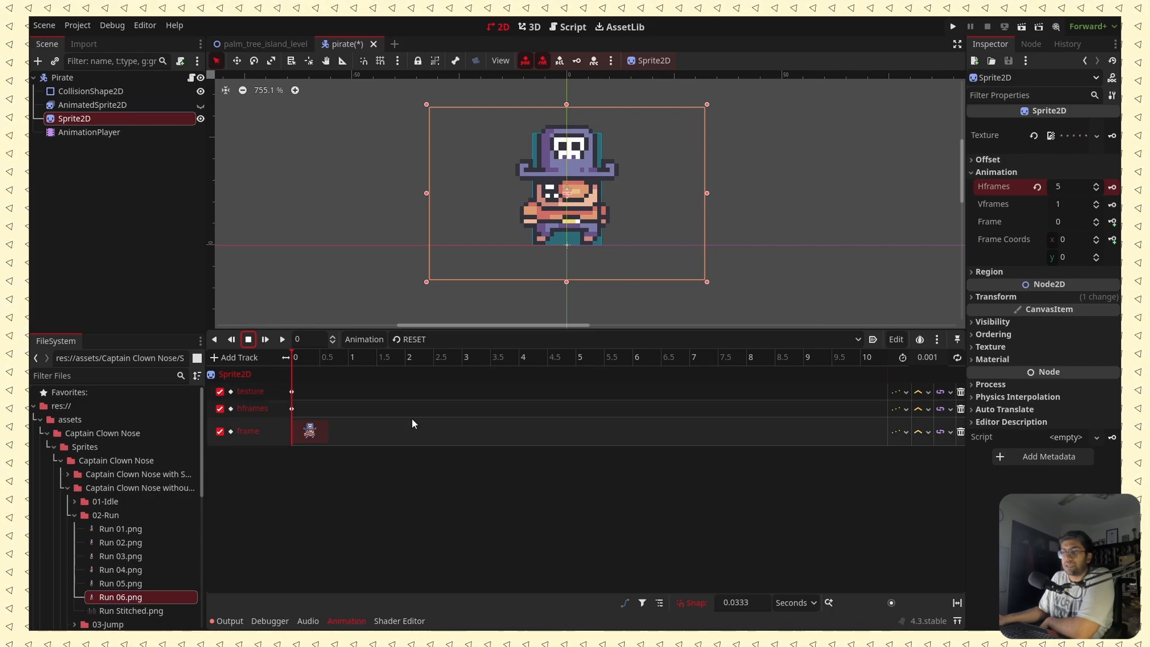
Duplicate the idle animation and name the copy run.
click(417, 339)
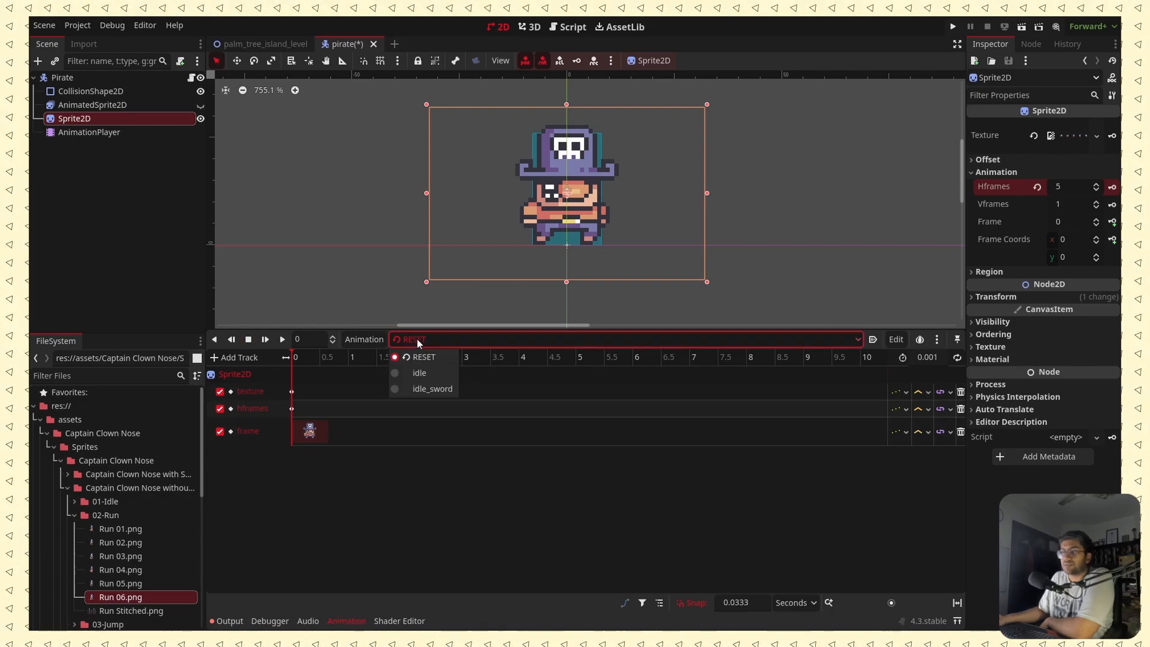
click(423, 376)
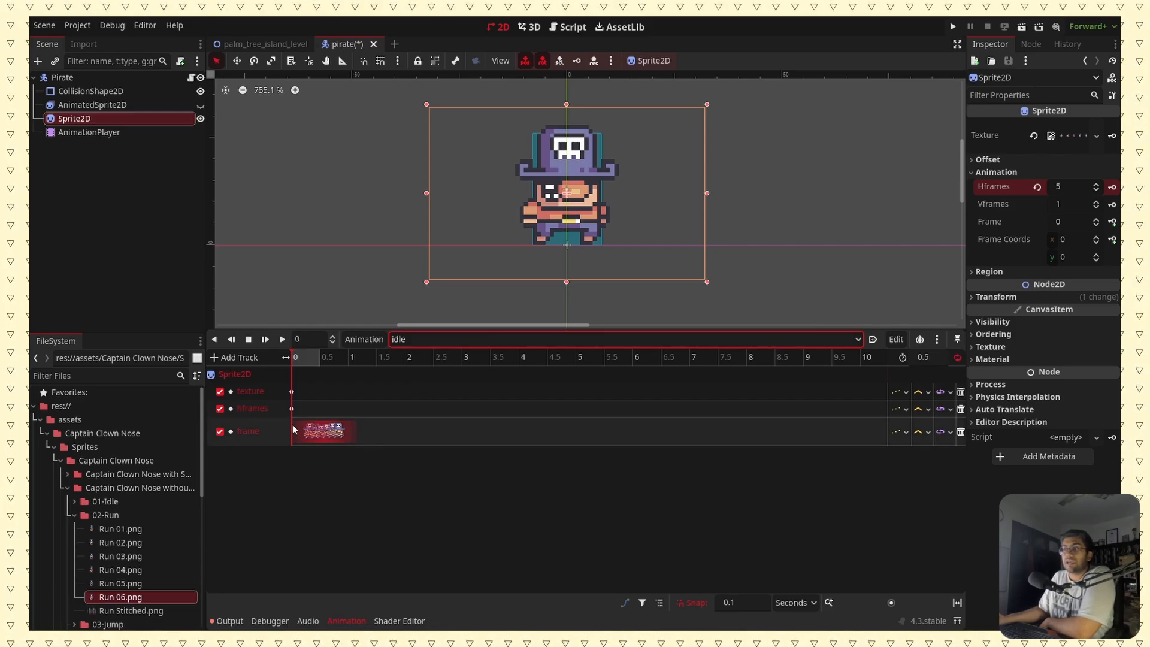
click(365, 339)
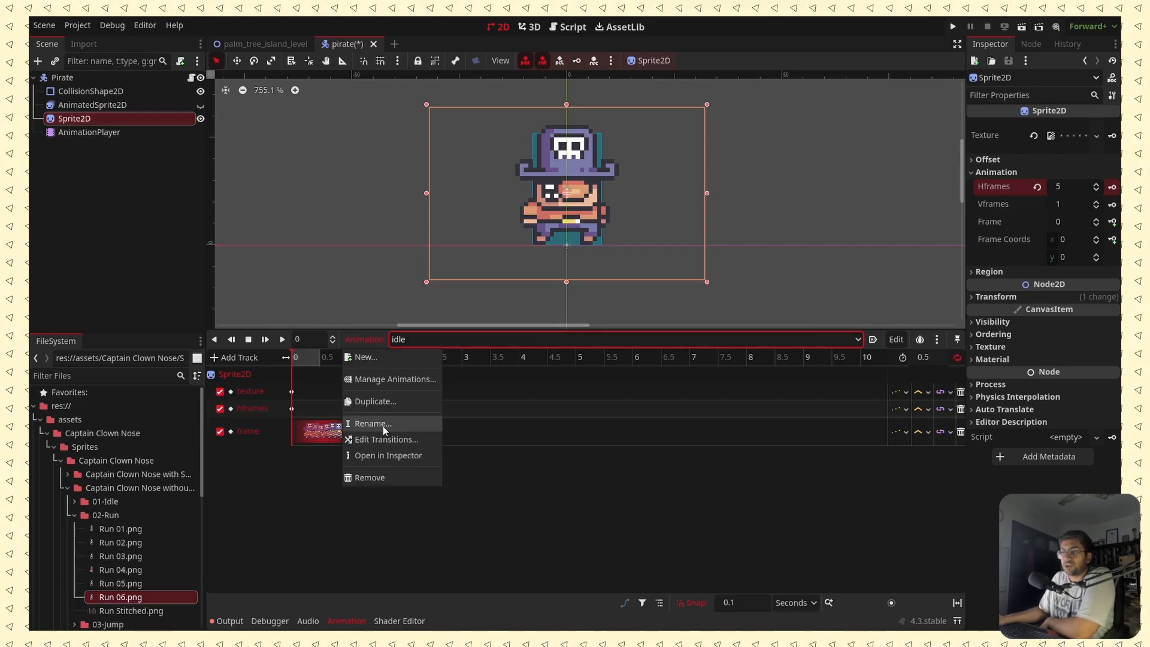
click(394, 402)
click(538, 319)
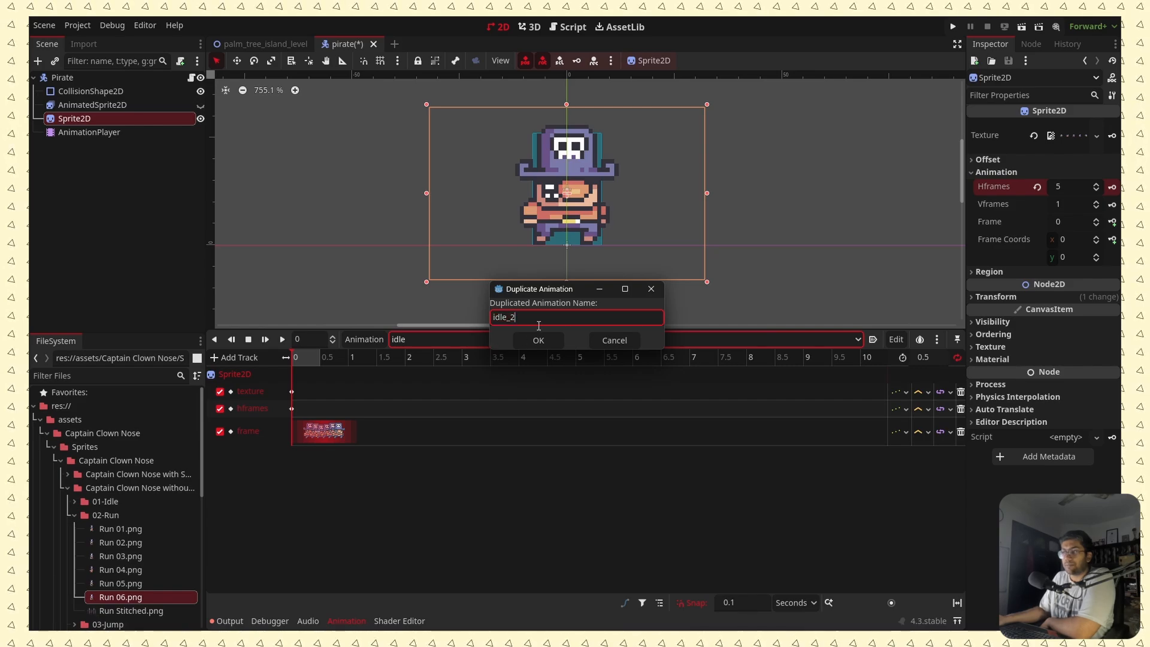
key(BackSpace)
key(BackSpace)
key(BackSpace)
key(BackSpace)
key(BackSpace)
key(BackSpace)
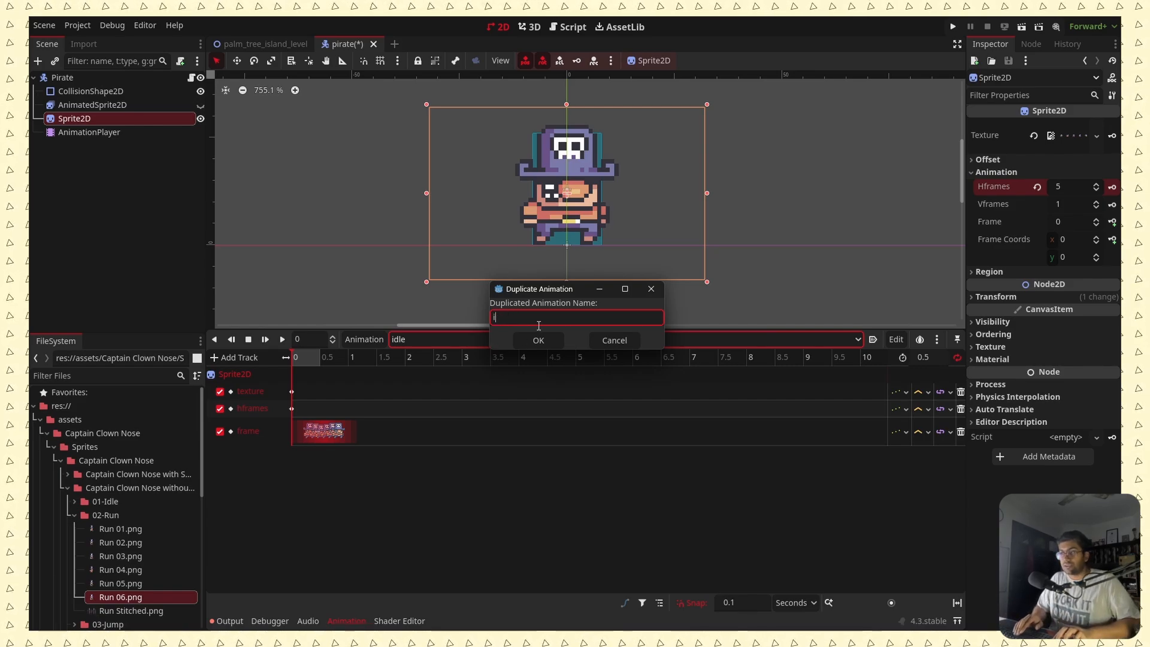
text(run)
key(Return)
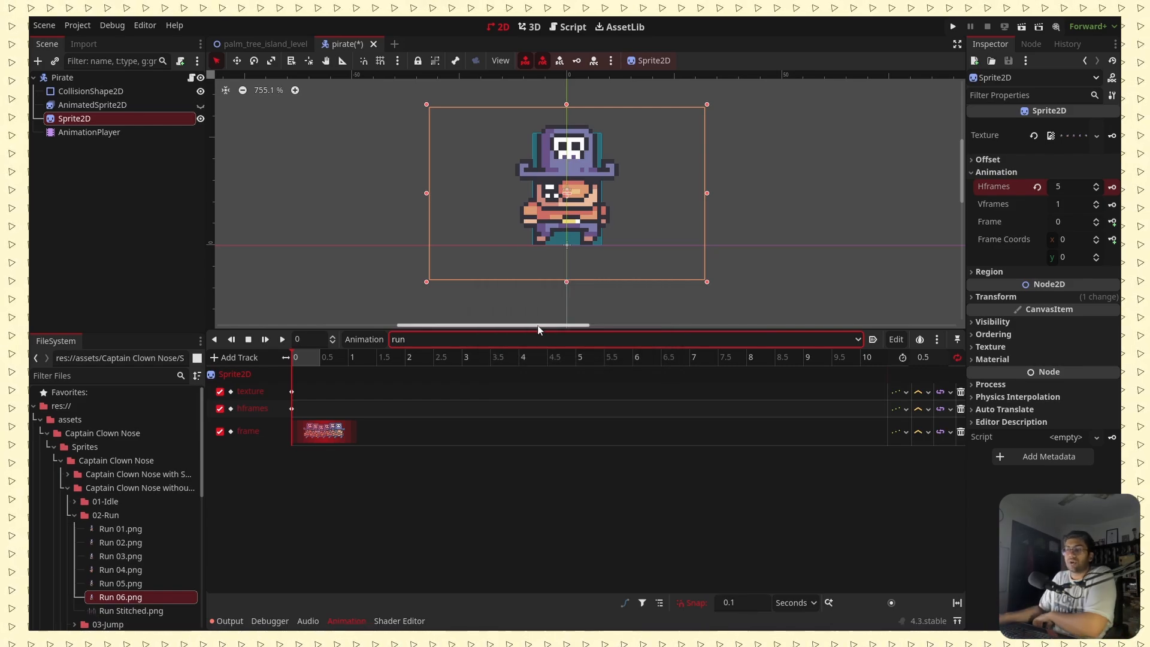
Set the run animation's texture key at 0 seconds to Run Stitched.png and preview the animation.
click(292, 391)
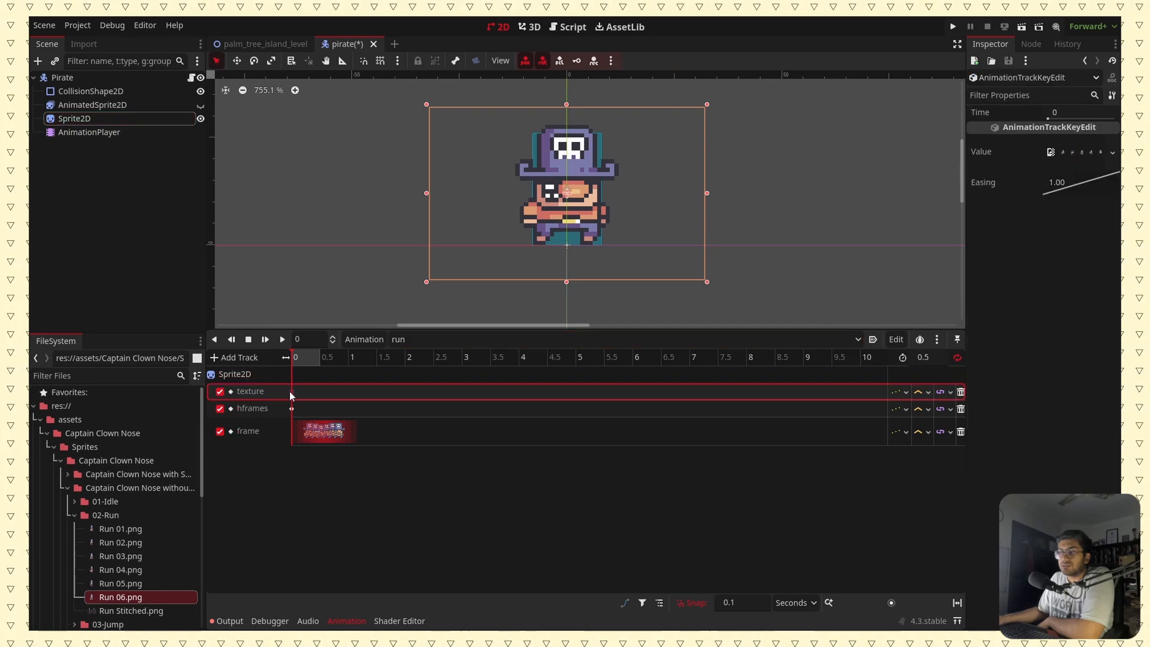
drag(113, 610, 1084, 156)
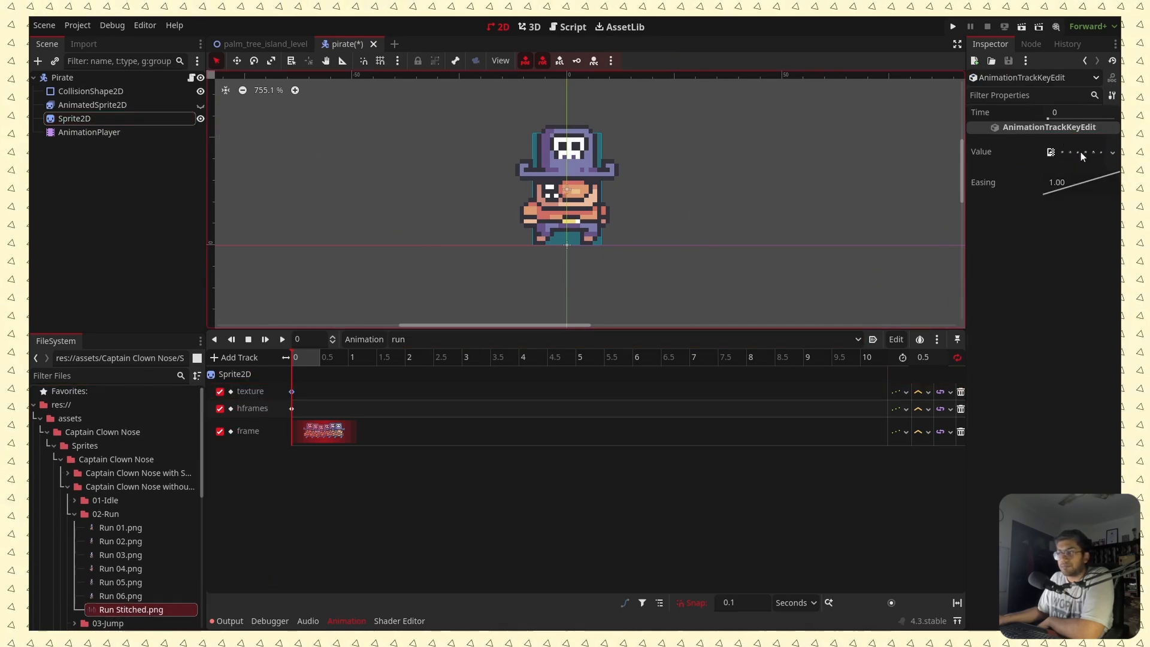
click(284, 342)
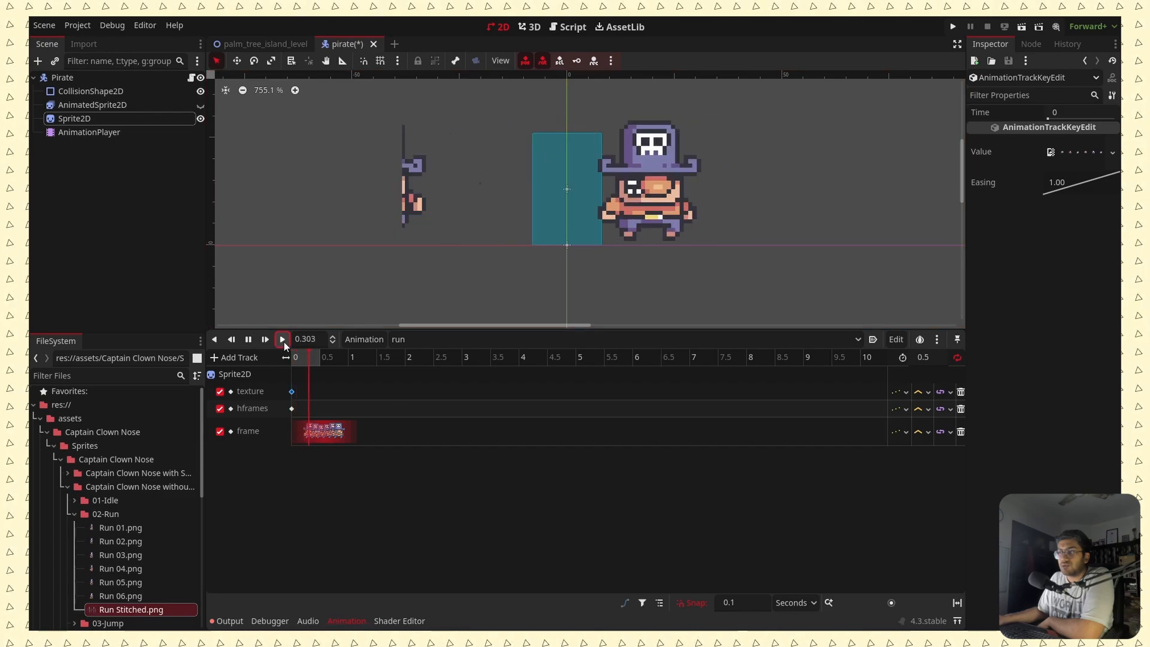
click(250, 343)
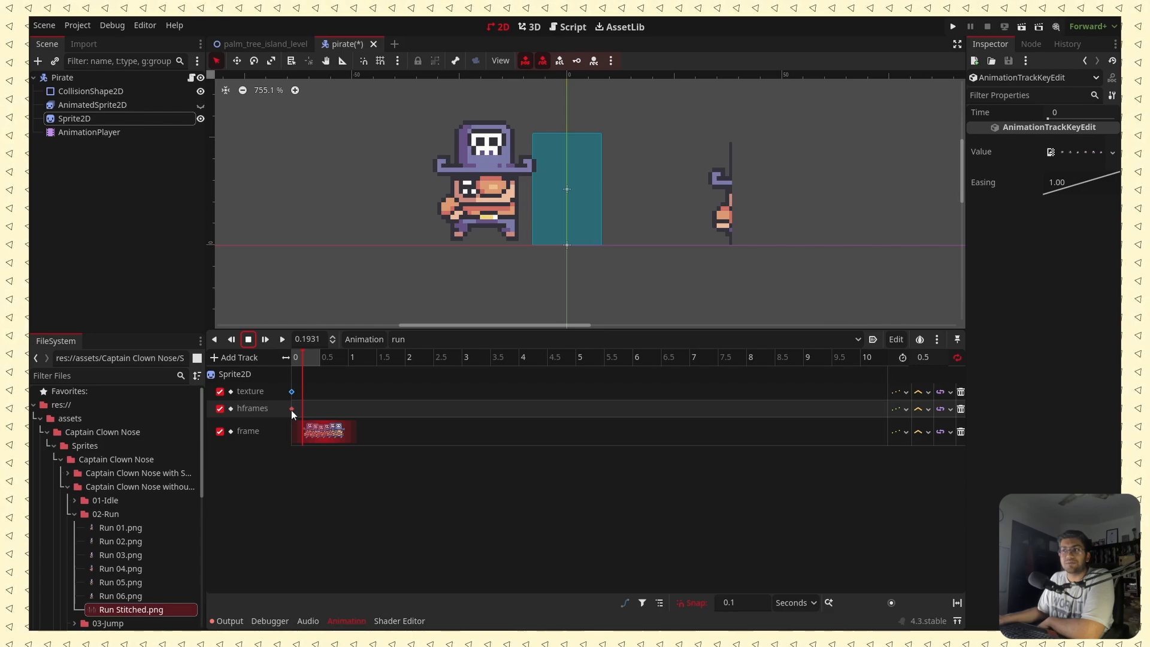
Set the run animation's hframes key at 0 seconds to 6 and preview the animation.
mouse_move(291, 410)
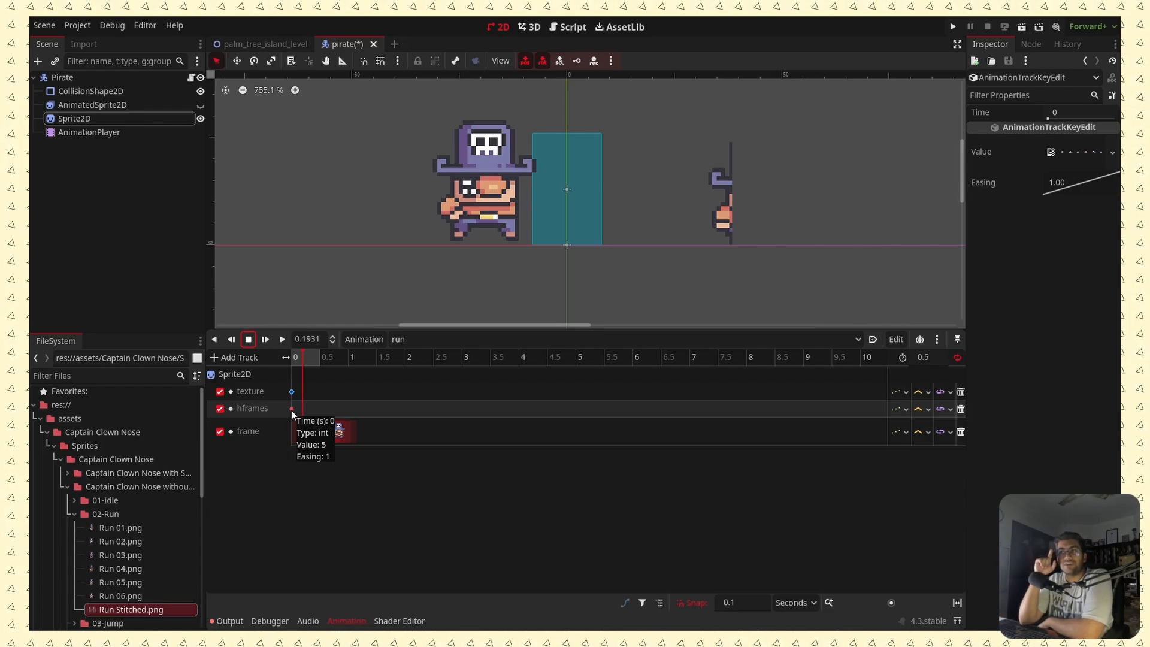
click(292, 409)
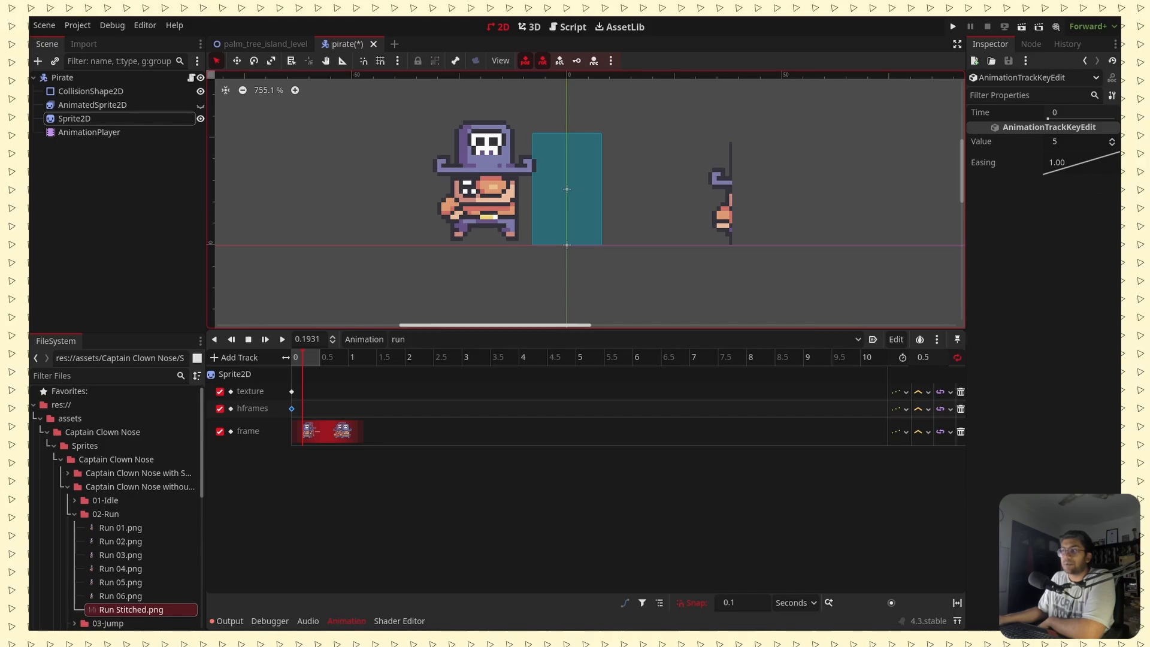
click(1076, 146)
text(6)
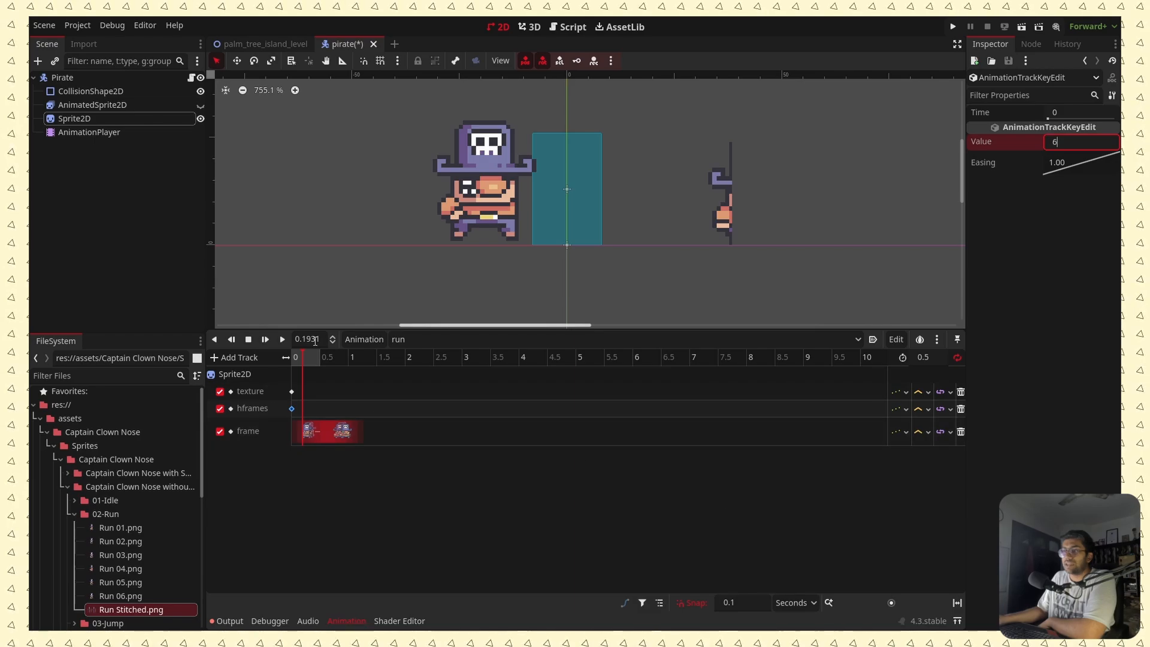
click(284, 341)
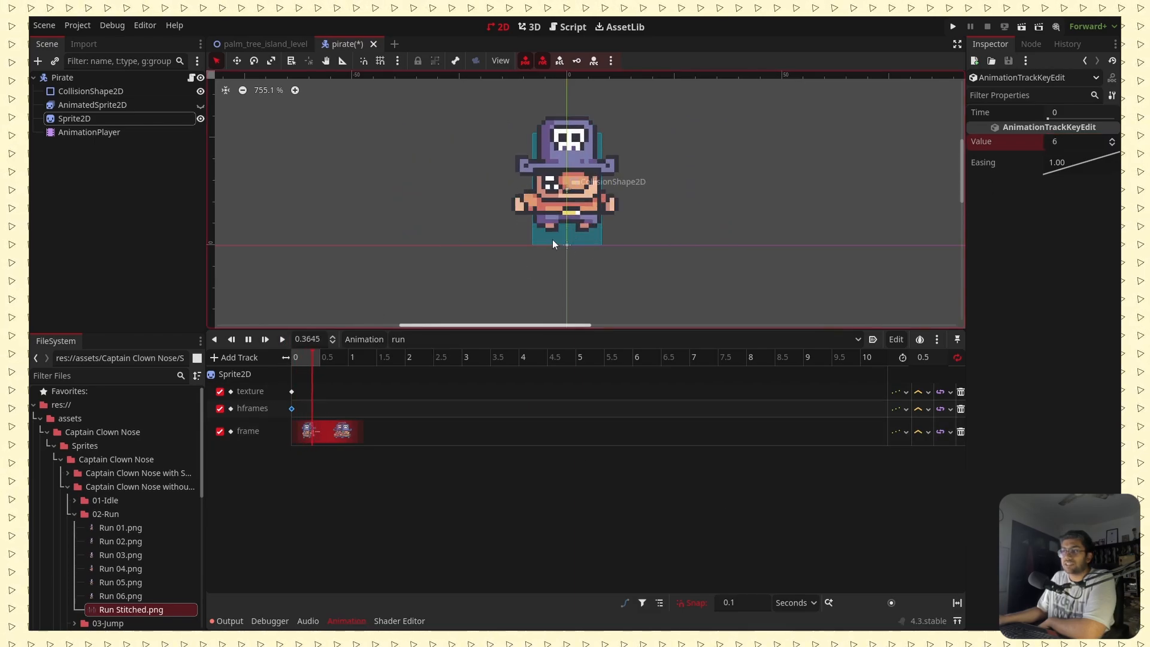
click(249, 339)
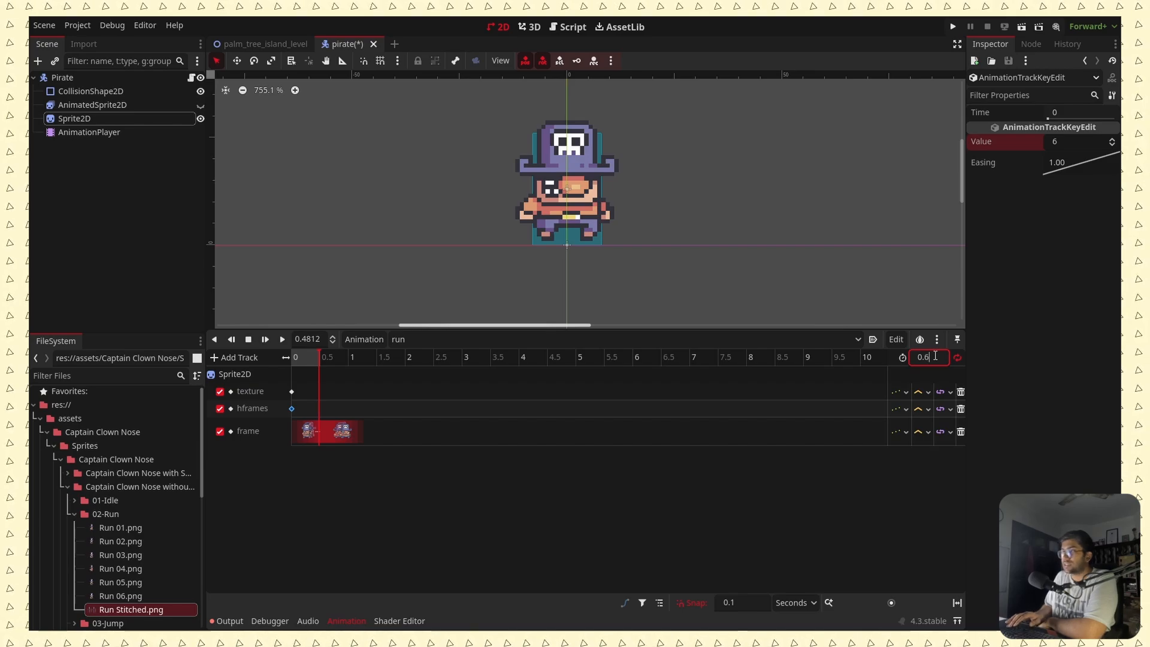
Set the run animation's length to 0.6 seconds.
key(Return)
click(712, 528)
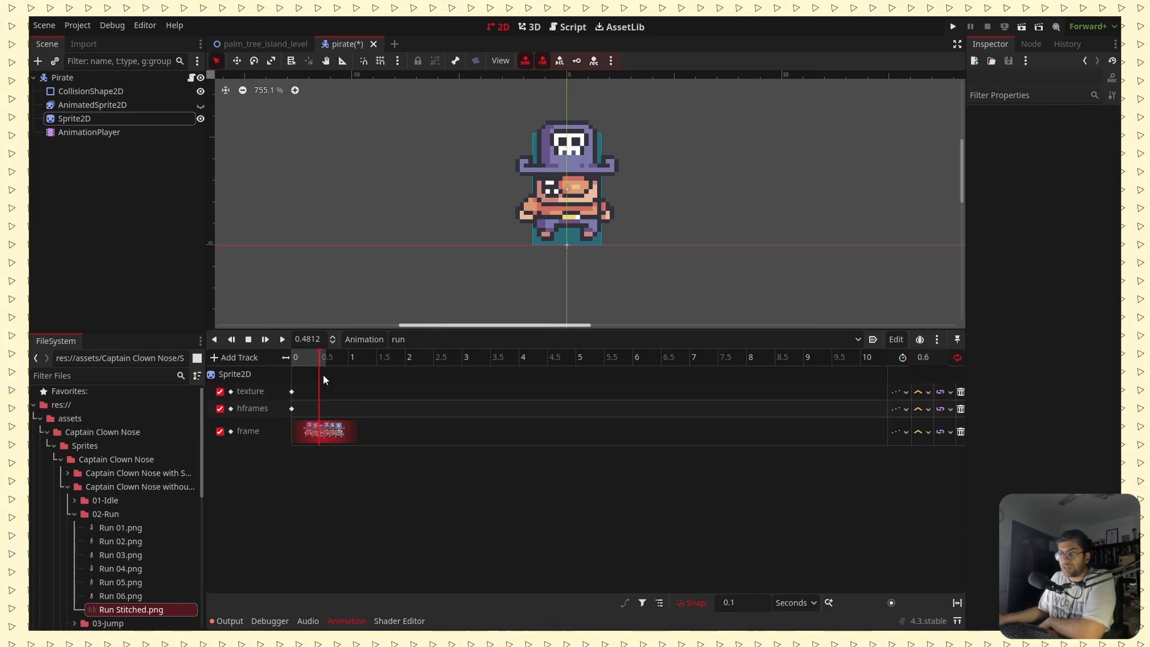
Key the Sprite2D's frame property to 5 at 0.5 seconds in the run animation and play the animation.
click(321, 359)
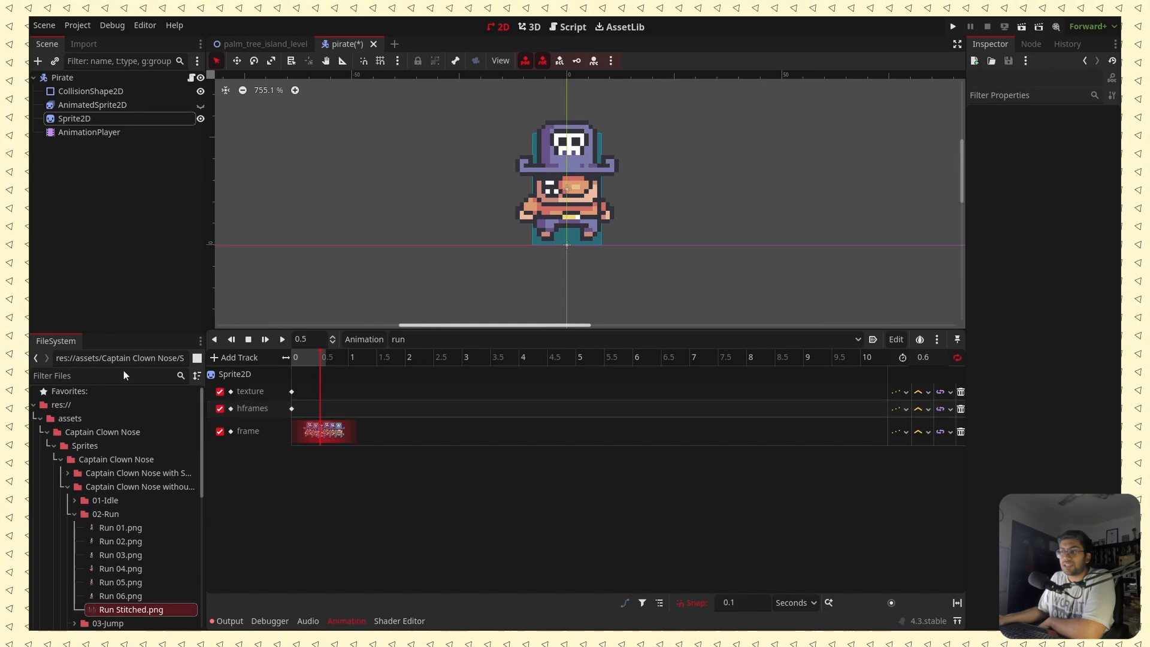
click(100, 120)
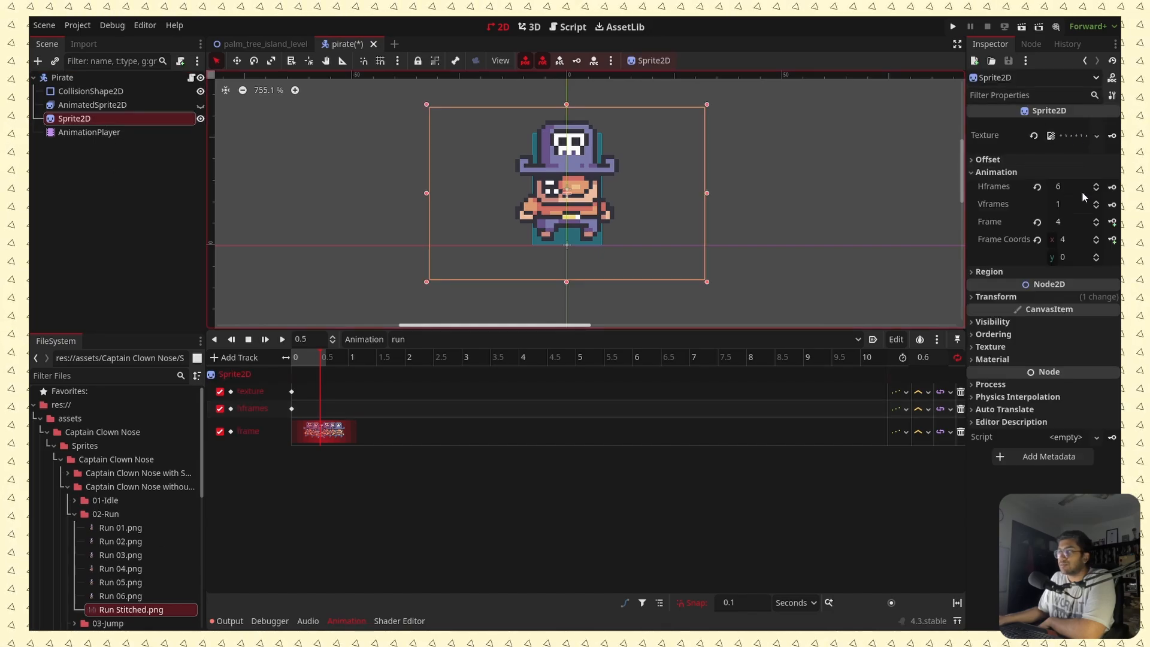
click(1097, 220)
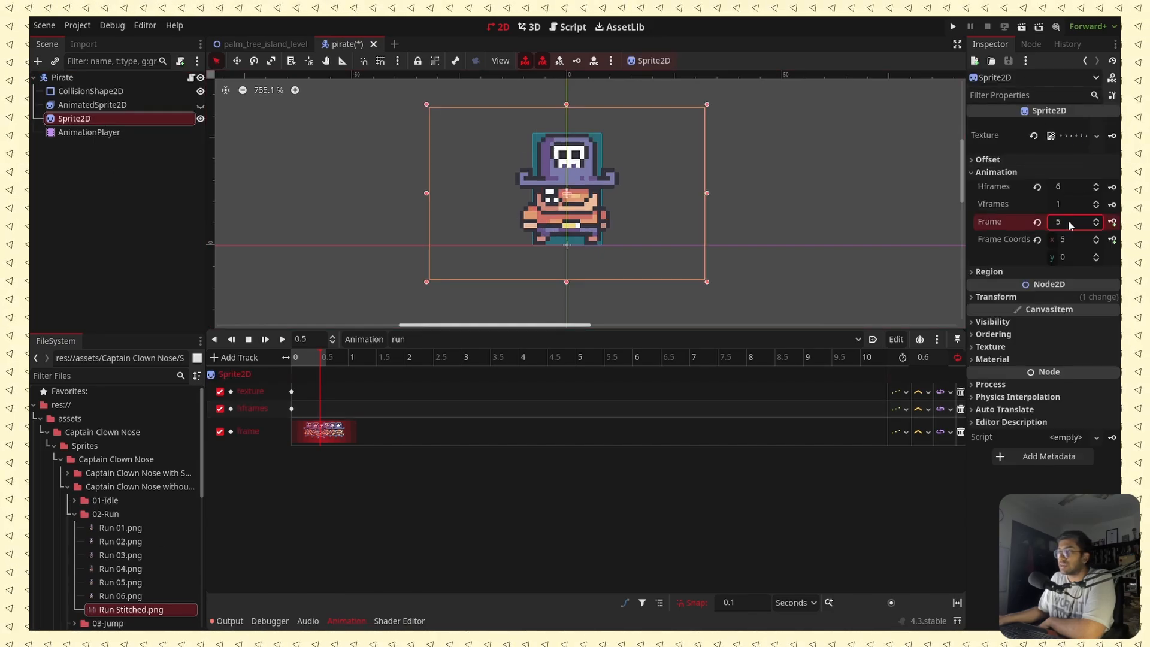
click(1112, 222)
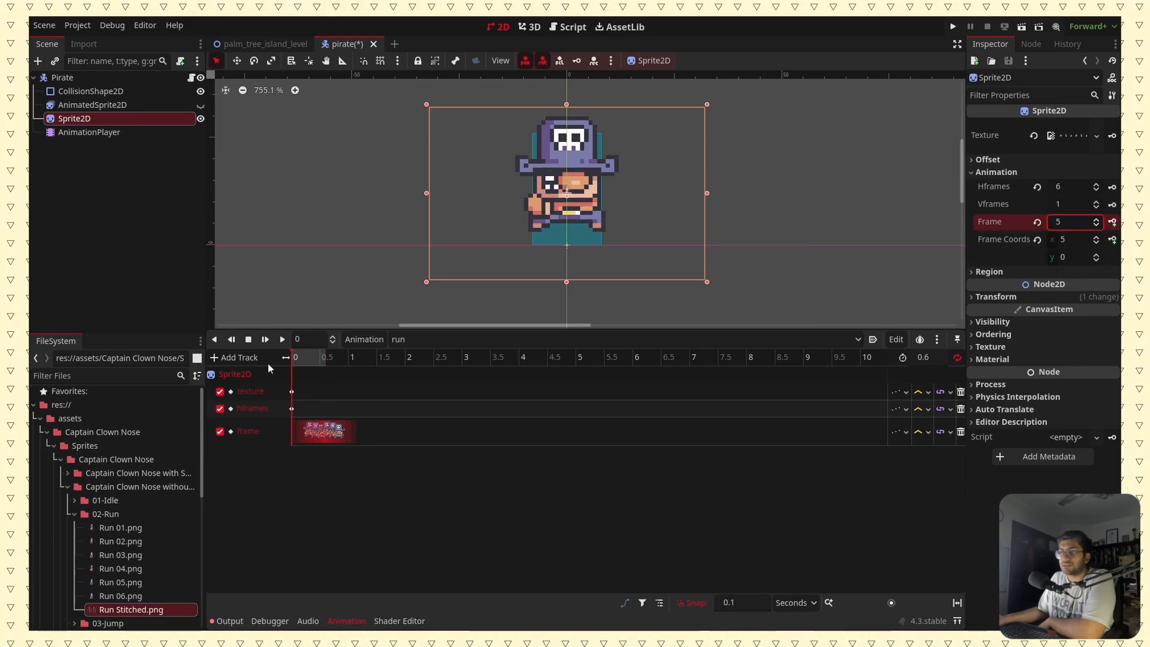
click(283, 340)
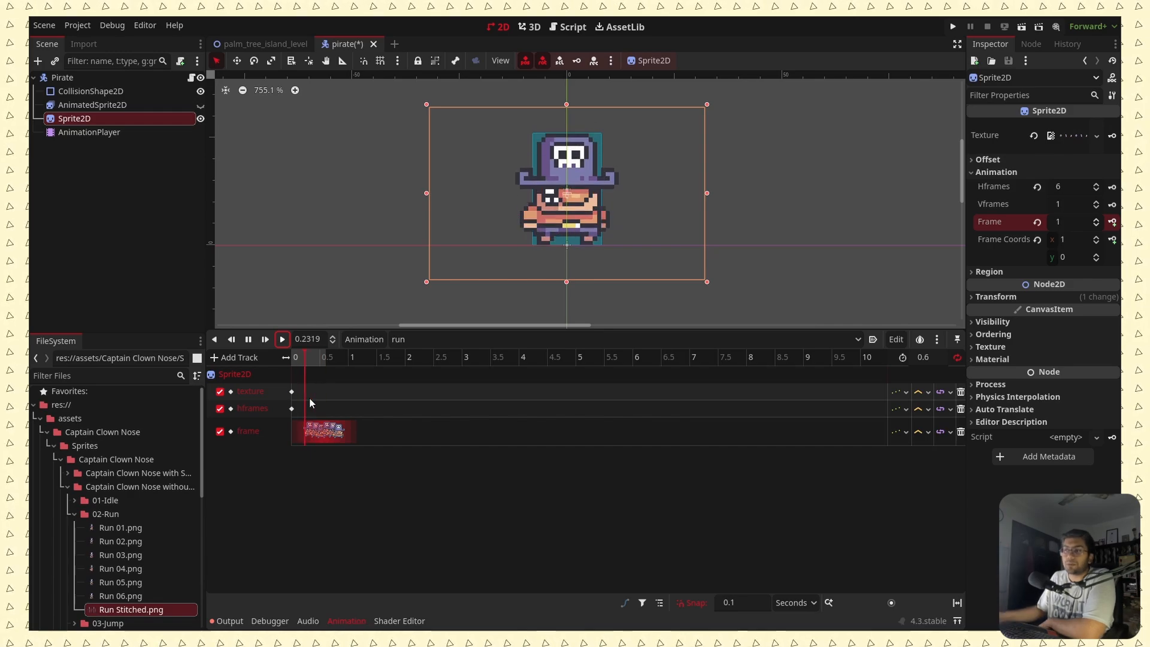
Collapse the 02-Run folder in the project's file tree.
click(68, 473)
scroll(88, 498, down, 5)
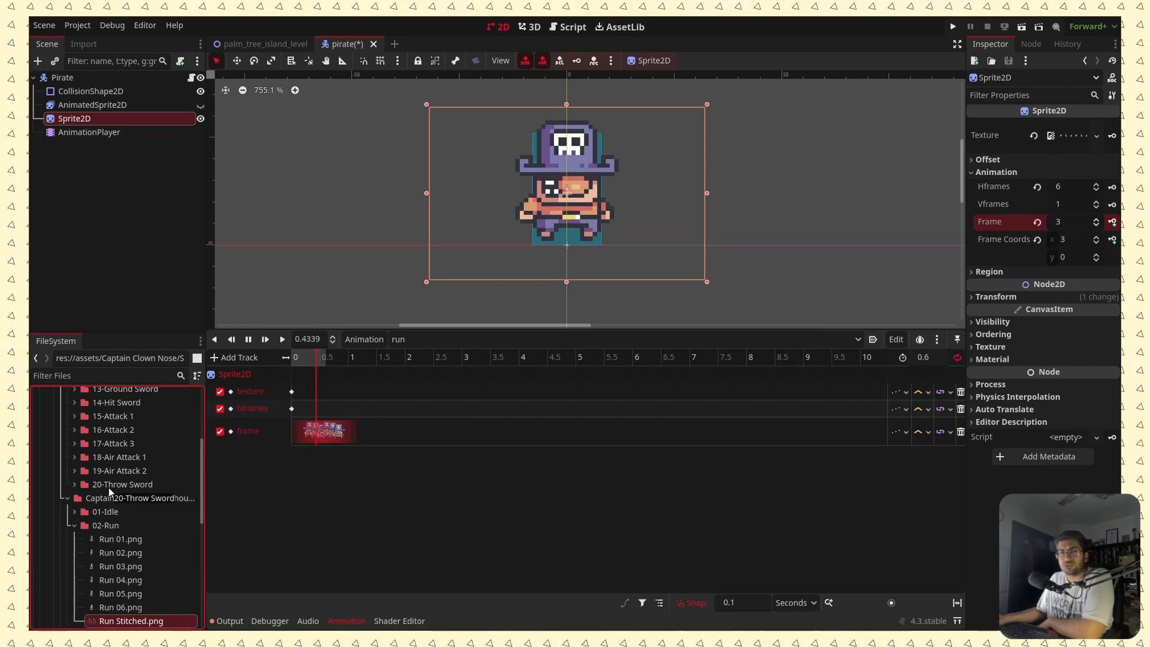
scroll(109, 488, up, 4)
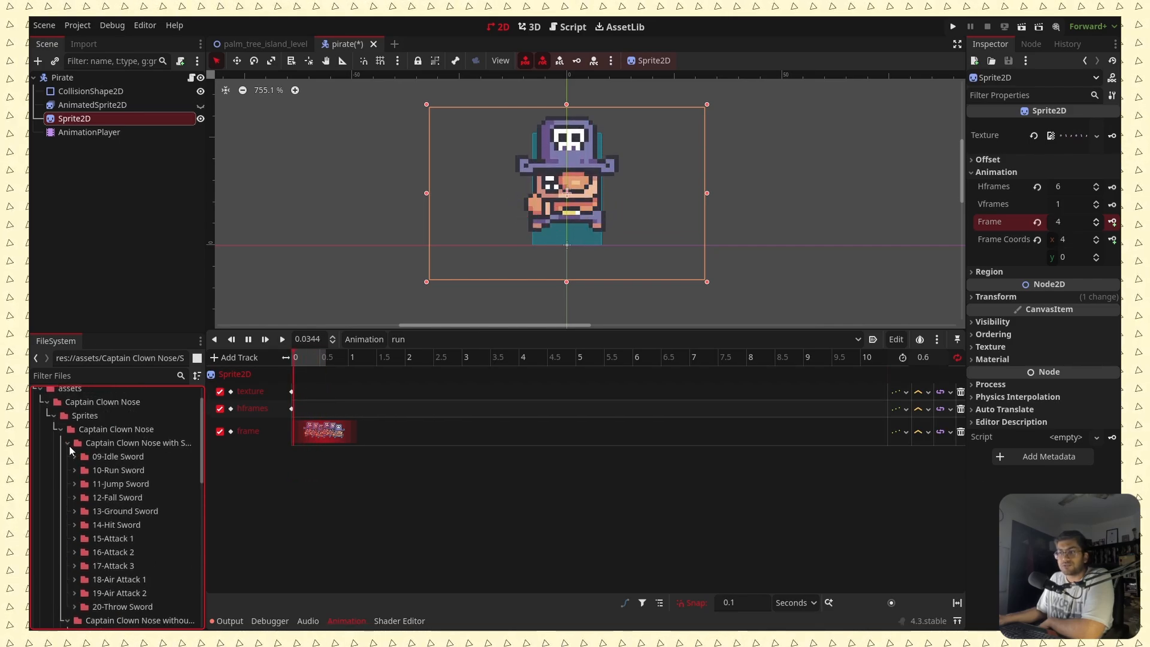
click(69, 445)
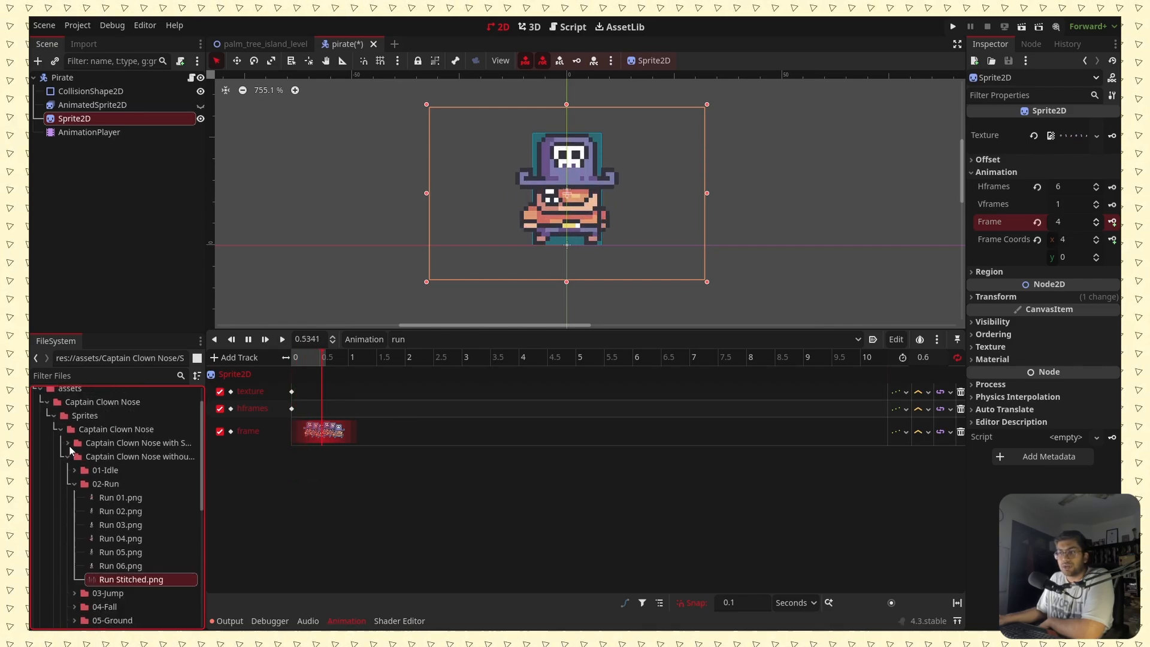
click(77, 487)
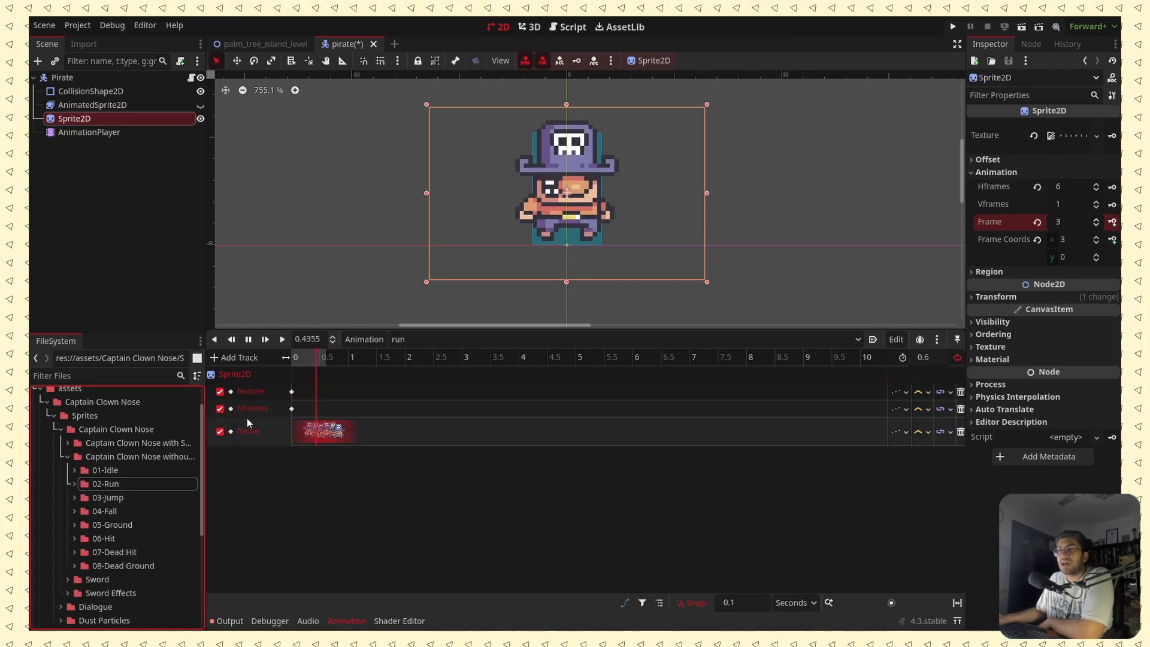
Stop the preview and duplicate the run animation, naming the copy run_sword.
click(253, 340)
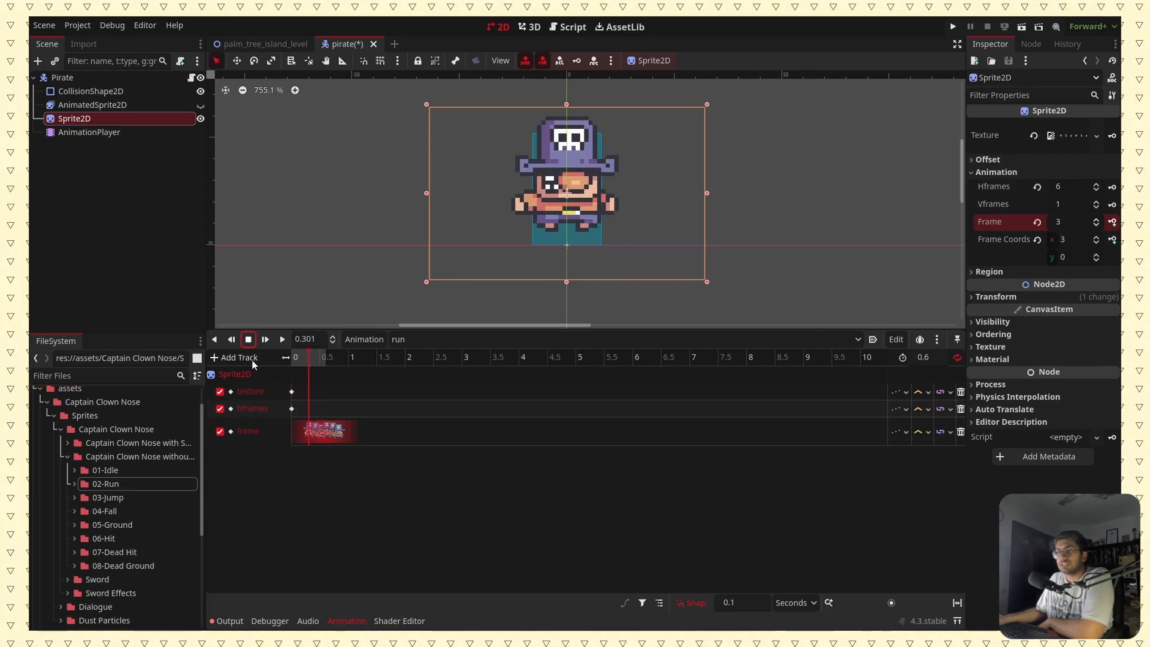
click(377, 339)
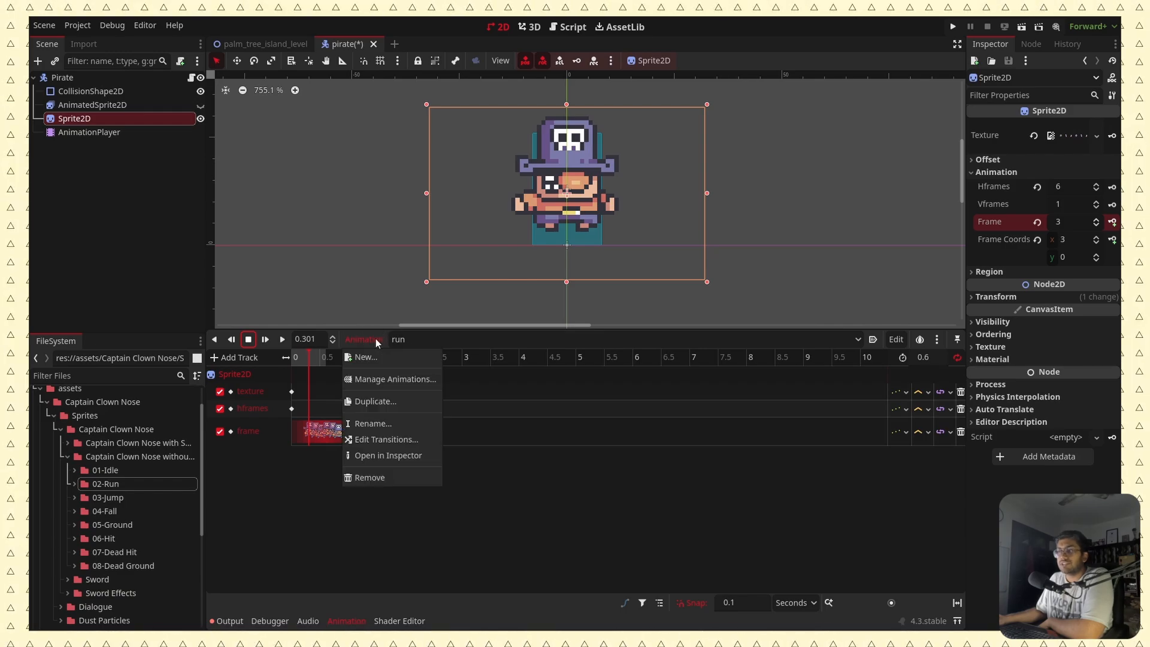
click(370, 403)
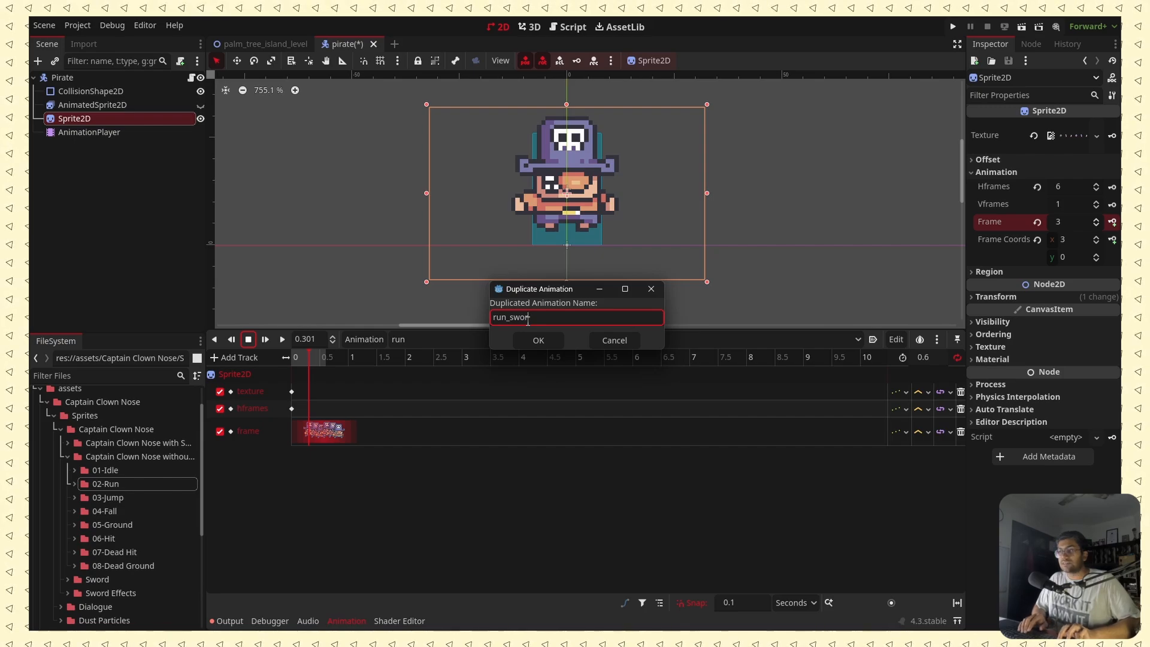
text(sword)
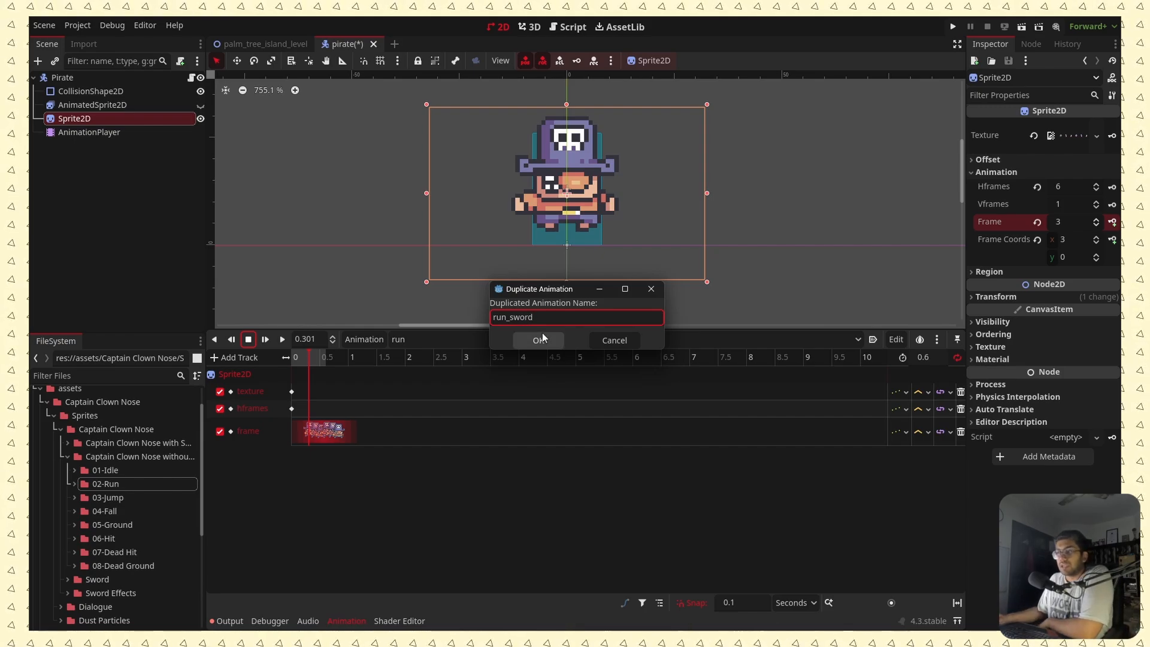
click(541, 340)
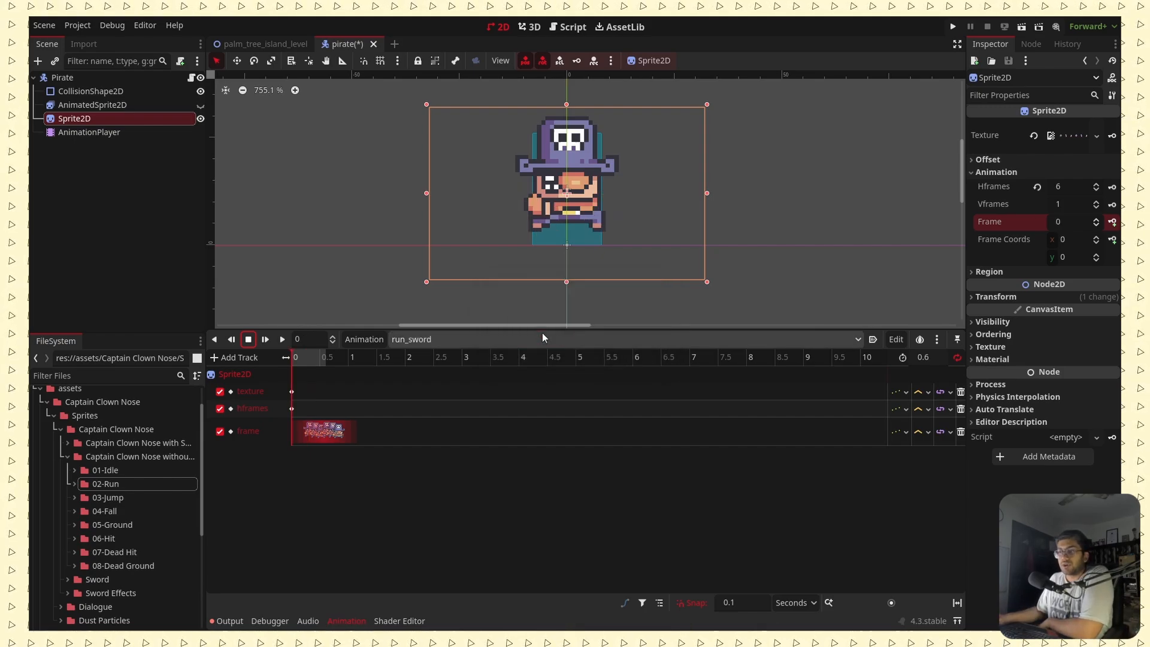
Set the run_sword animation's texture key at 0 seconds to Run Sword Stitched.png and preview the animation.
click(69, 444)
click(73, 471)
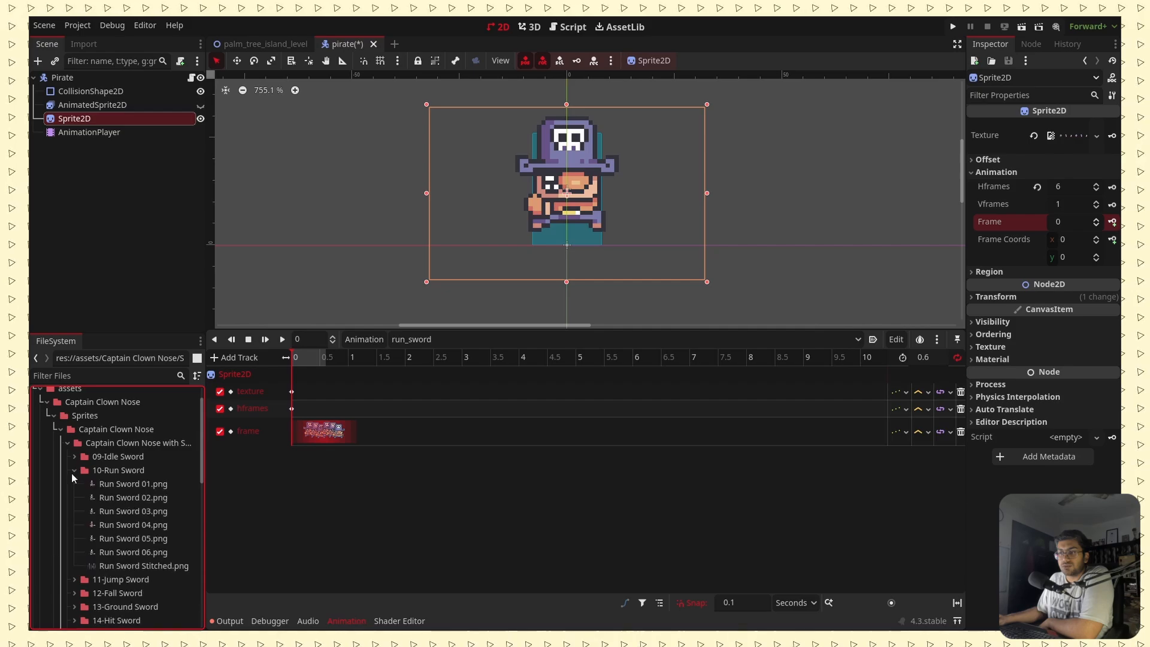
click(292, 392)
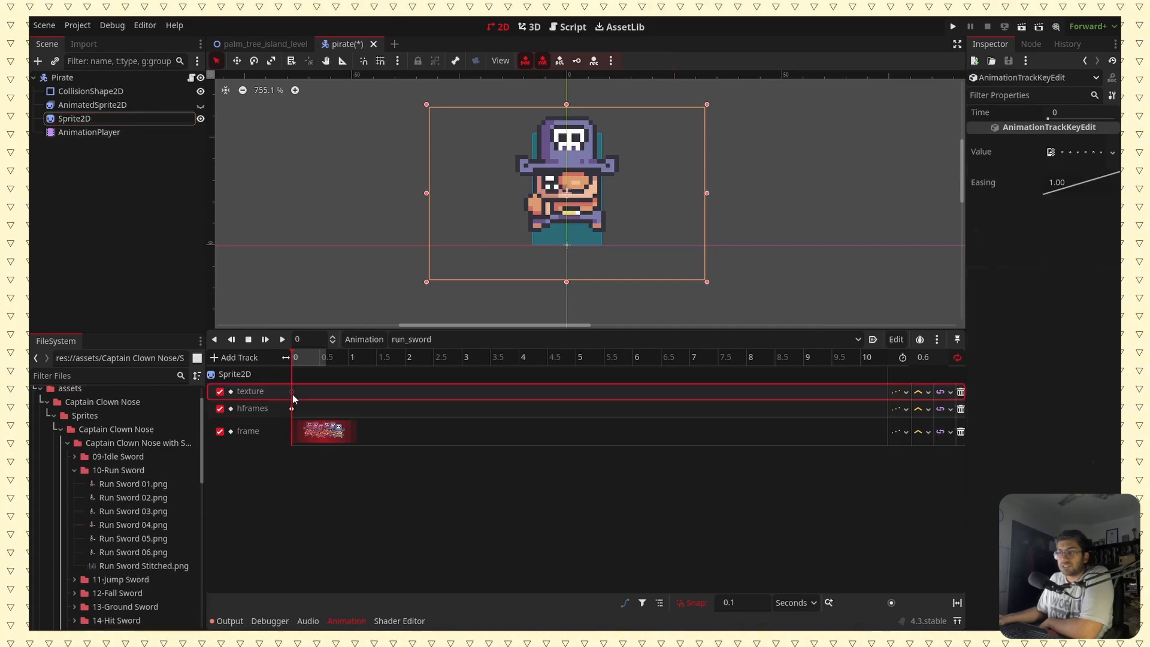
drag(128, 567, 1081, 153)
click(265, 339)
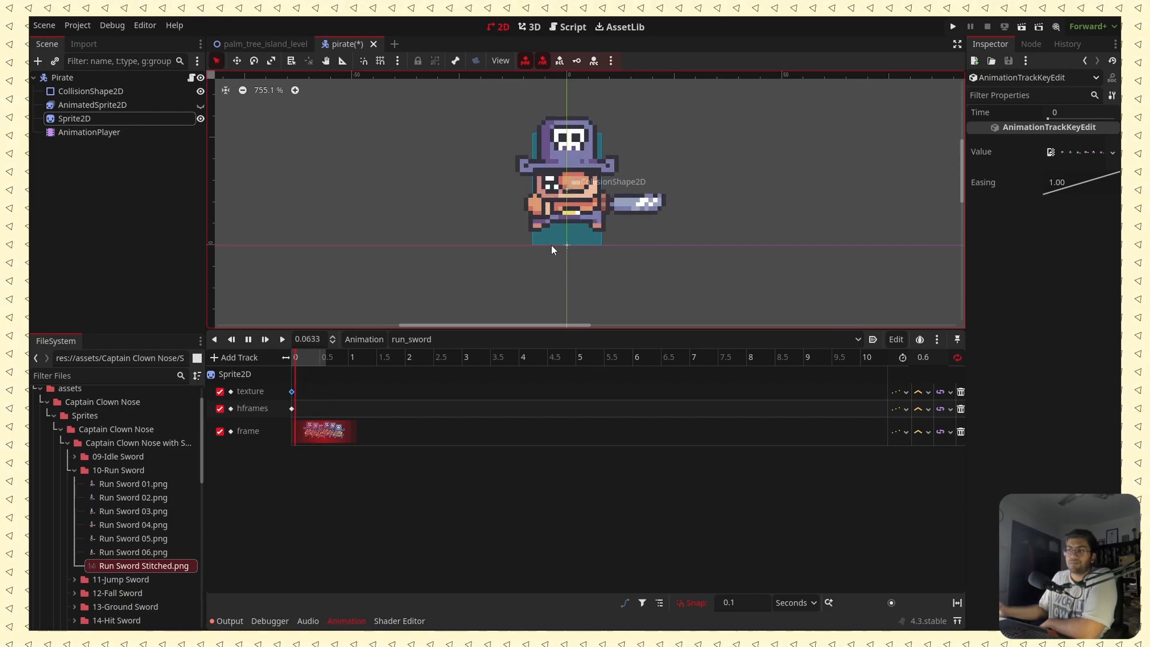
click(249, 339)
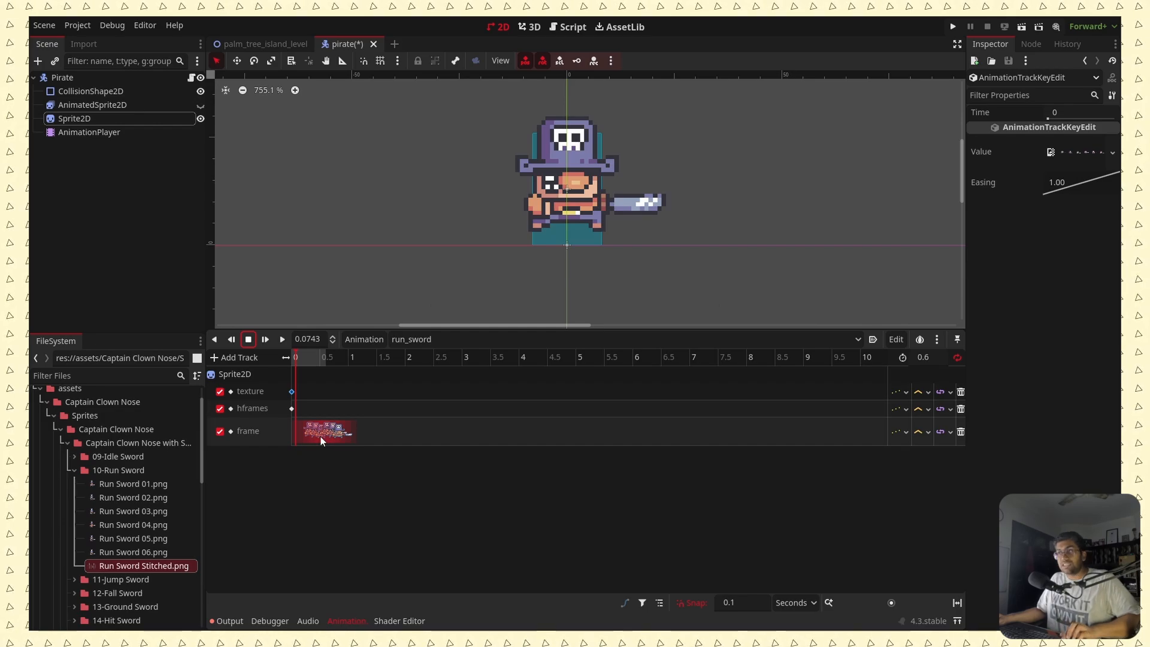
Save the pirate scene and collapse the 10-Run Sword folder in the file tree.
key(ctrl+s)
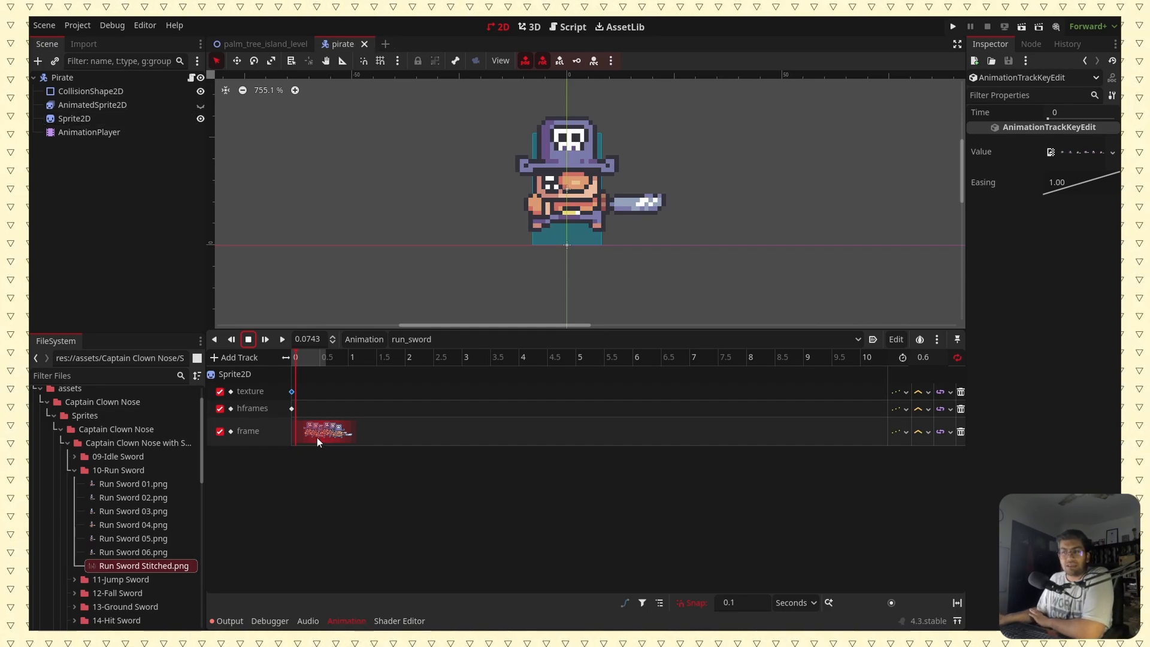
click(76, 472)
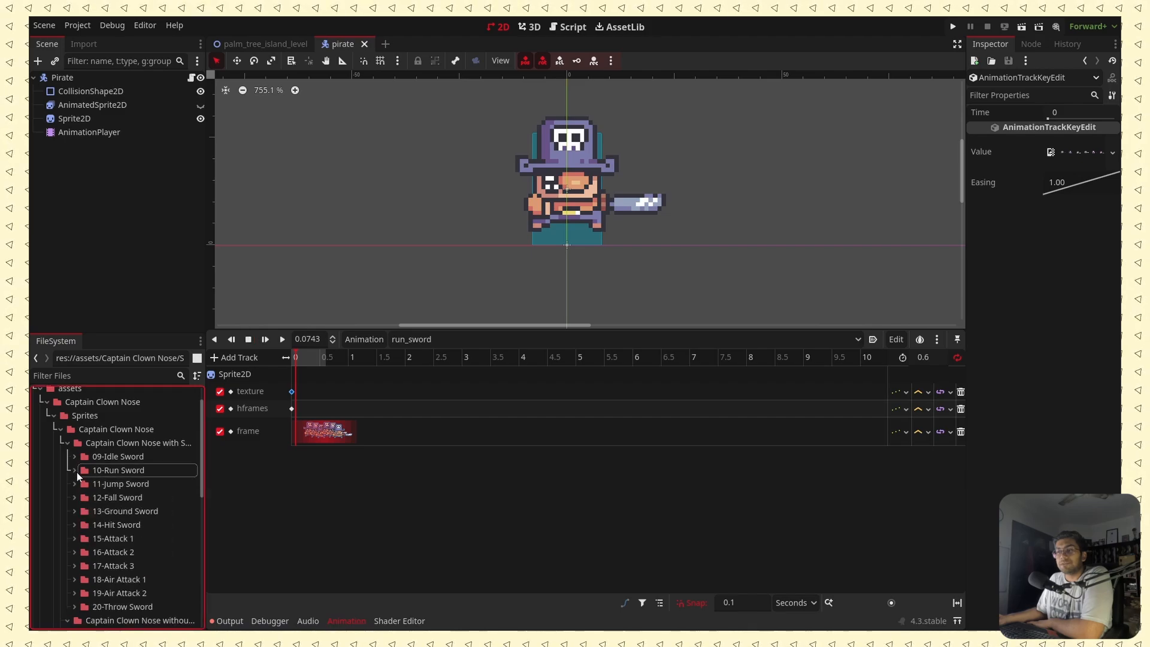
scroll(123, 471, down, 5)
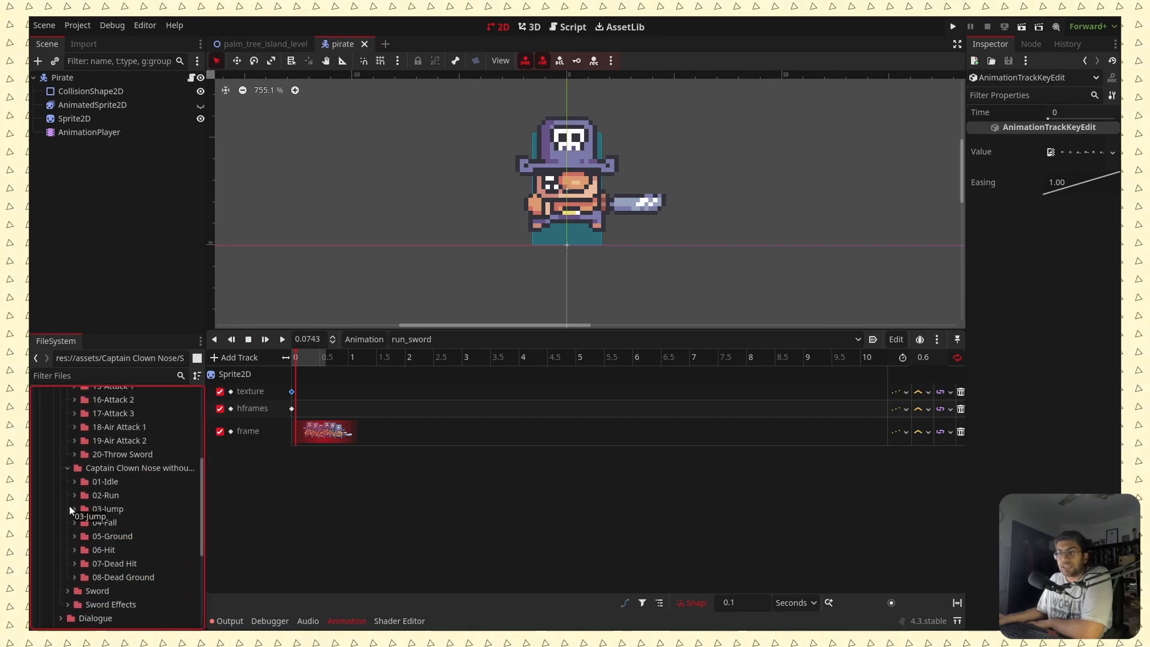
drag(108, 509, 77, 507)
scroll(84, 501, up, 5)
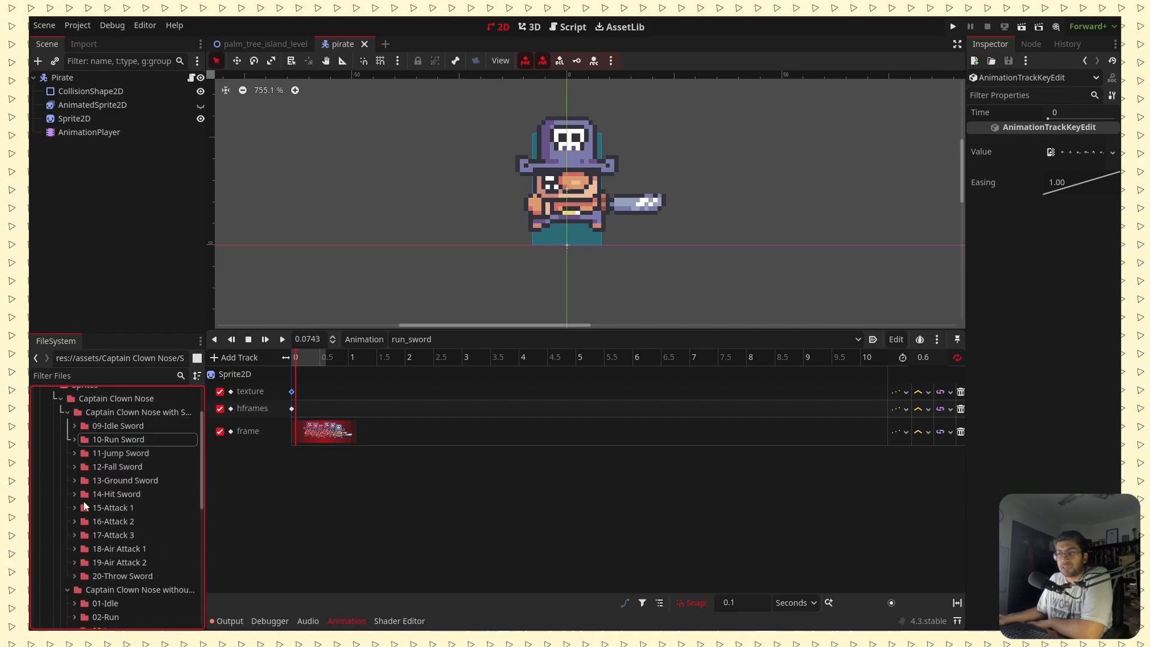
scroll(133, 487, down, 5)
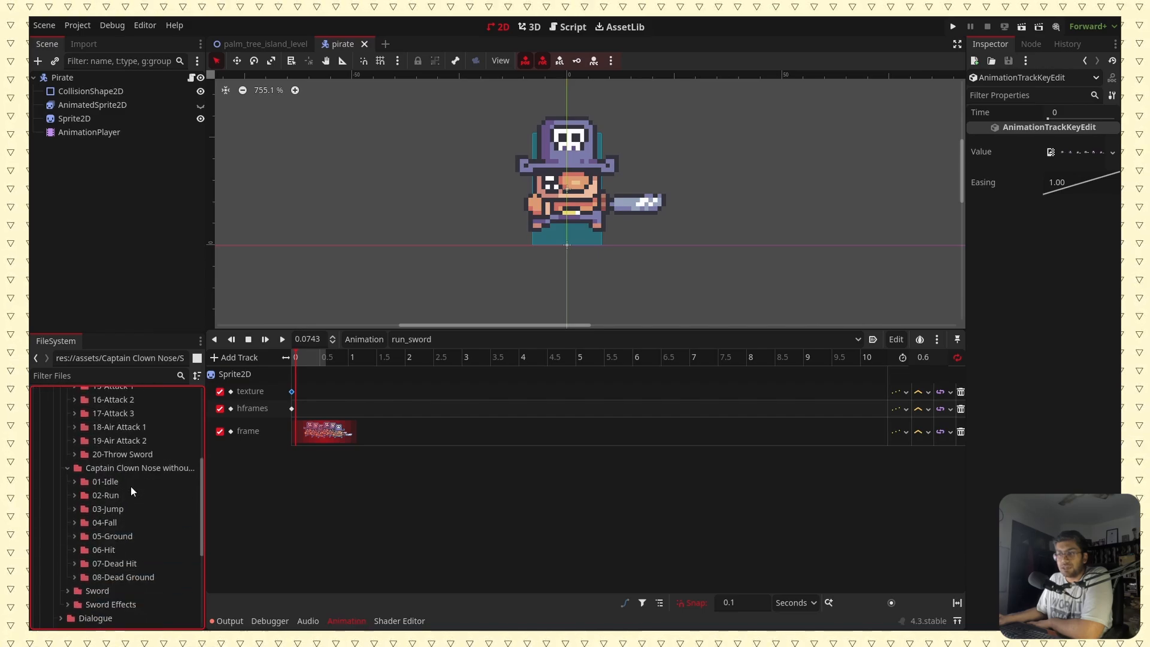
scroll(126, 520, up, 4)
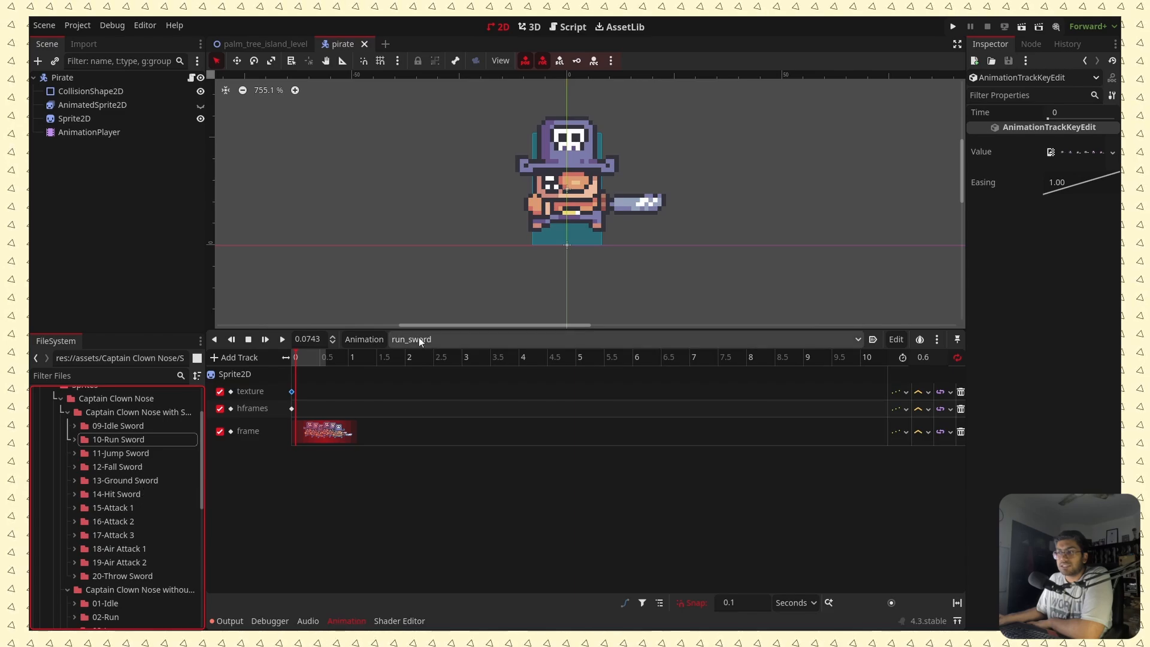
click(366, 339)
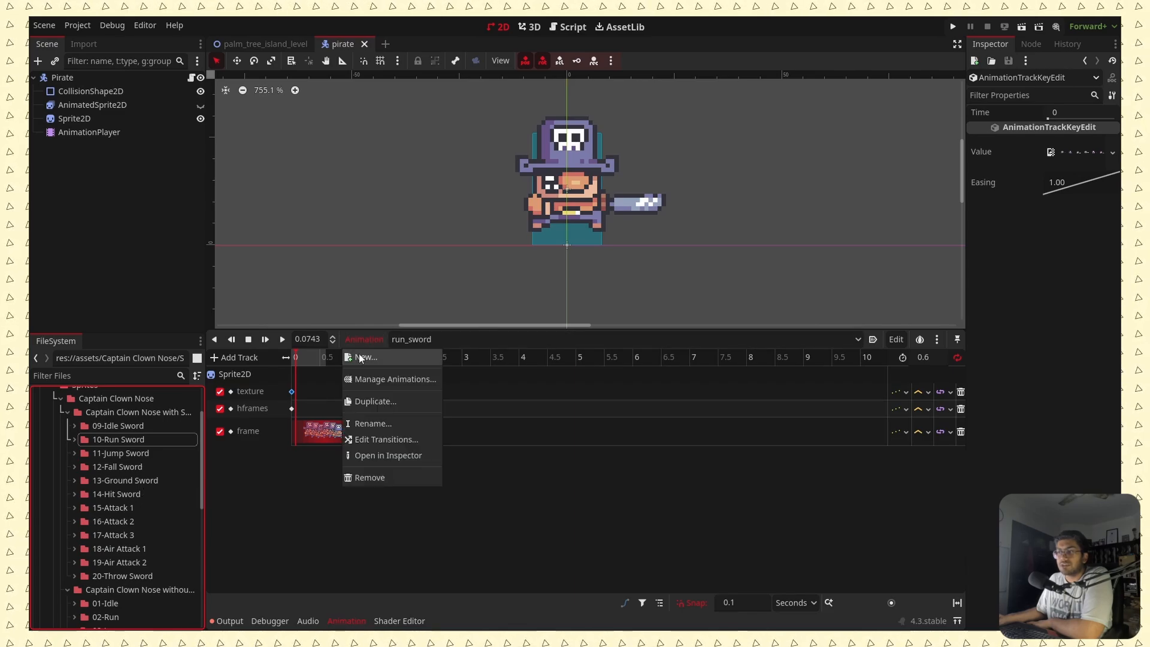
click(364, 355)
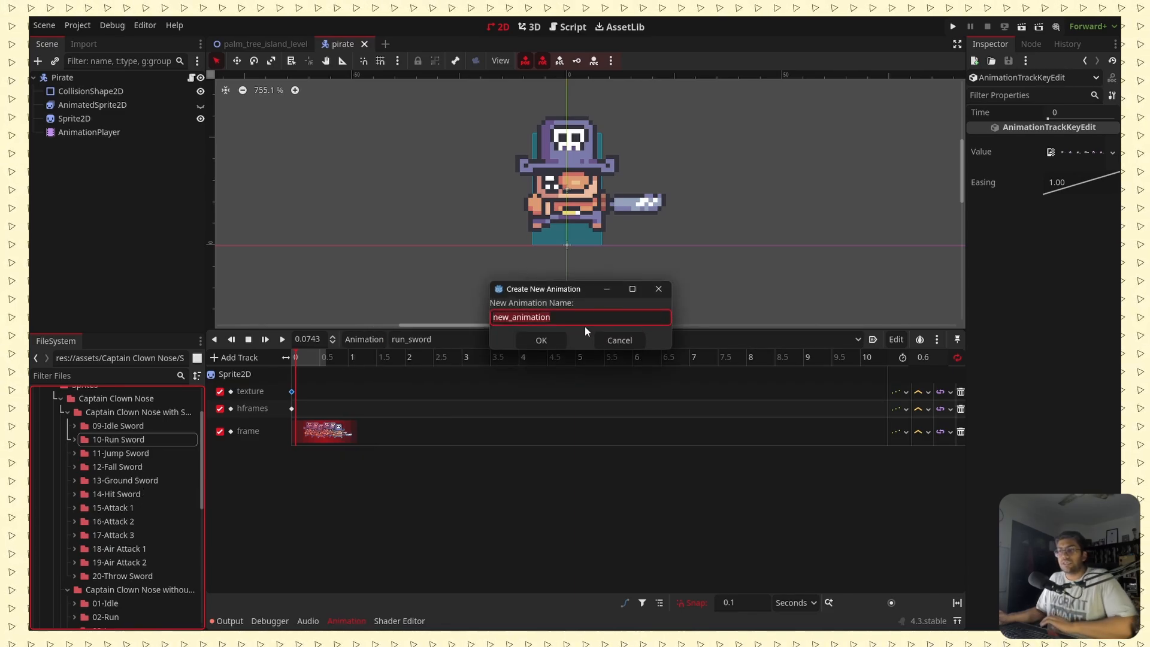
text(jump)
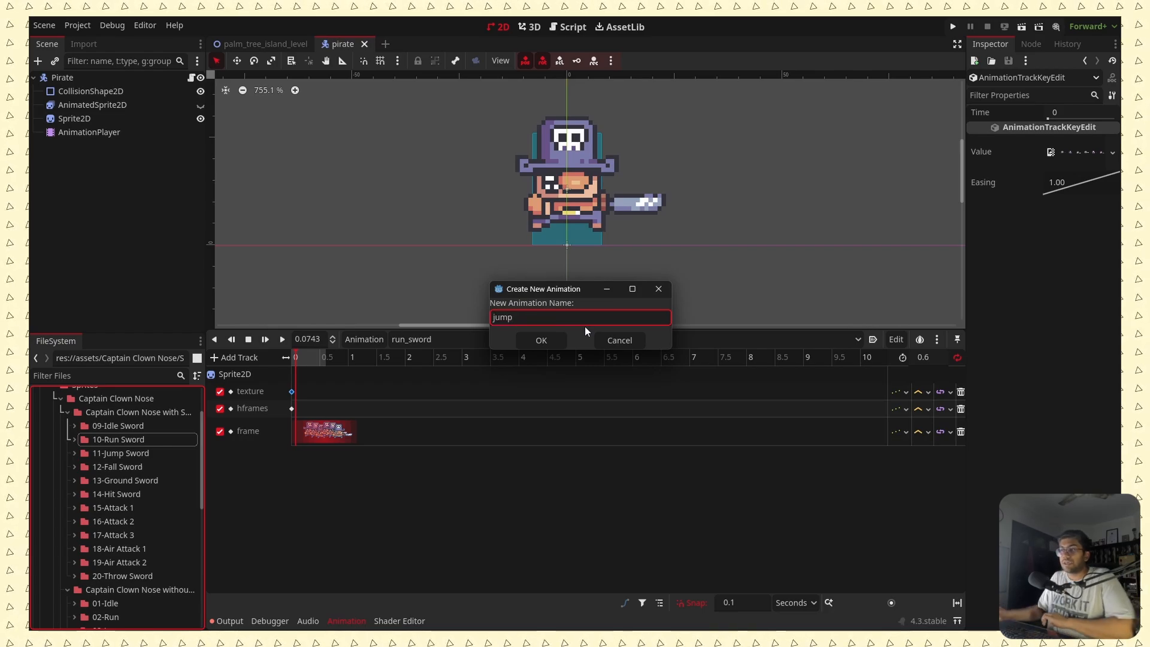
click(531, 342)
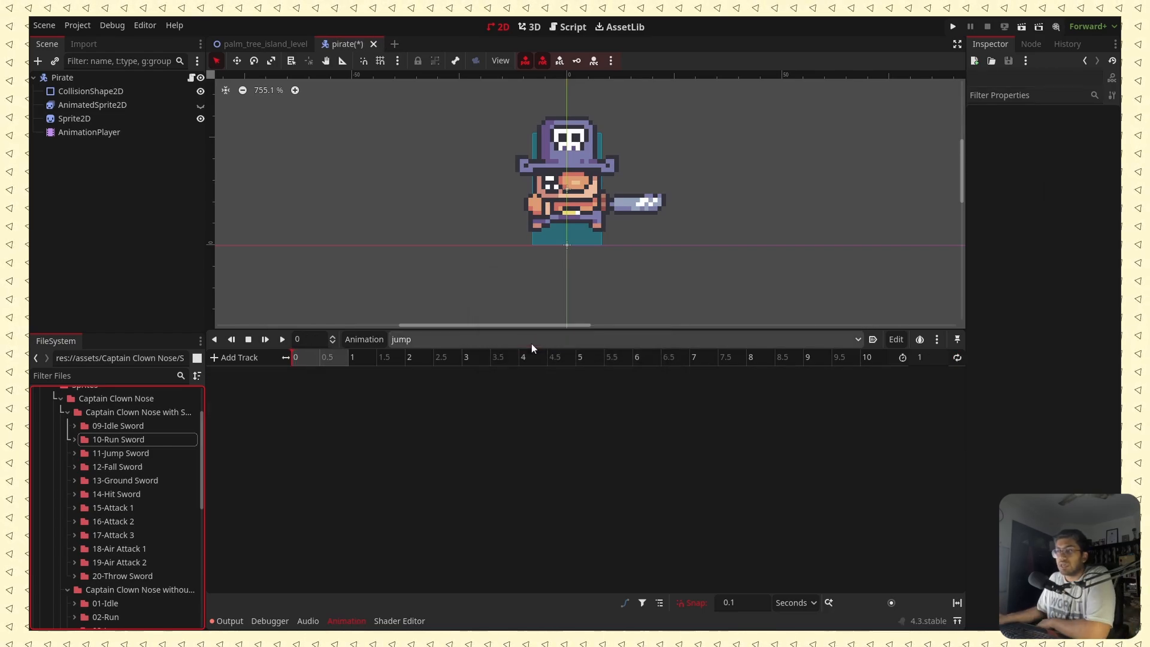
click(362, 339)
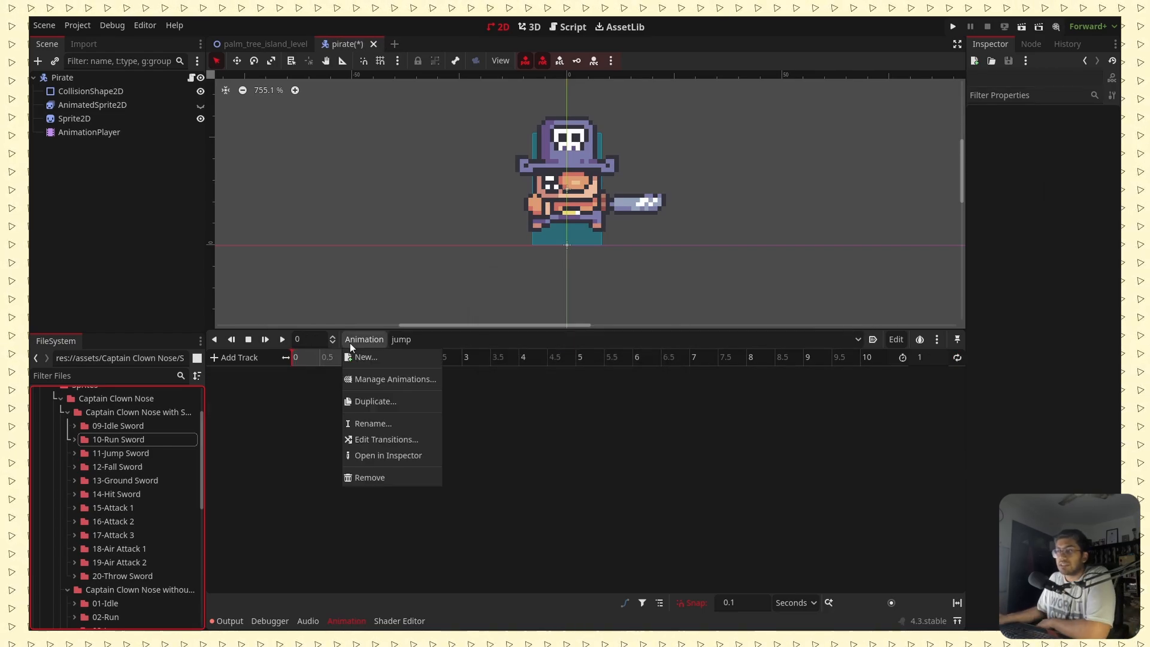
click(366, 478)
click(537, 344)
Duplicate the idle animation and name the copy jump.
click(437, 339)
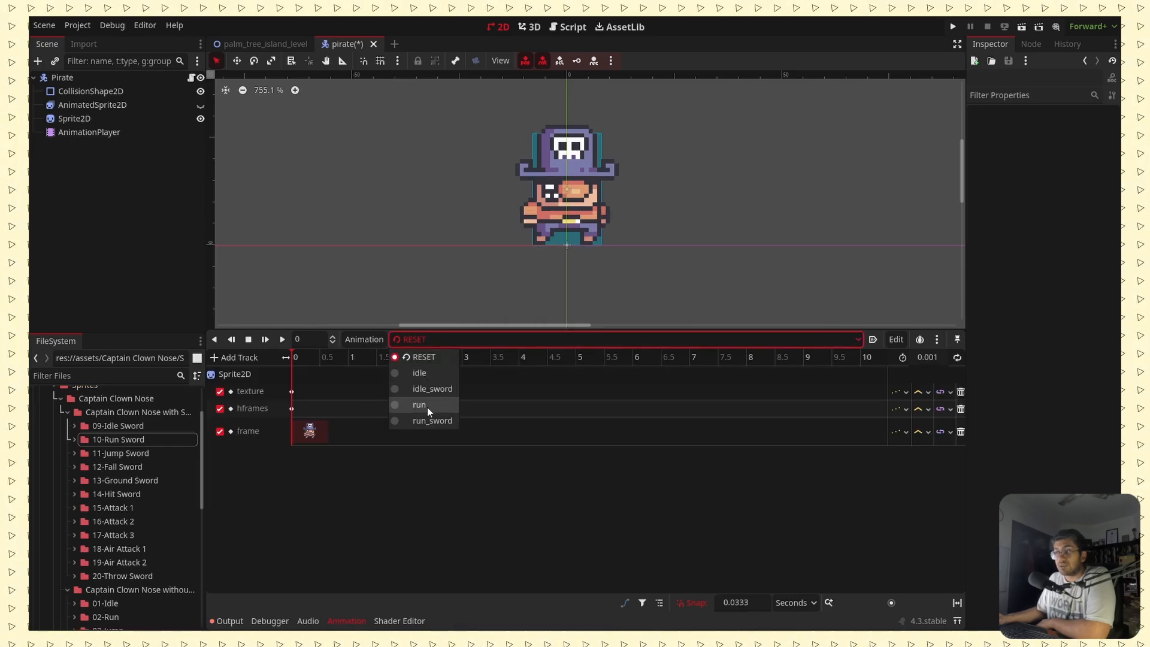
click(435, 376)
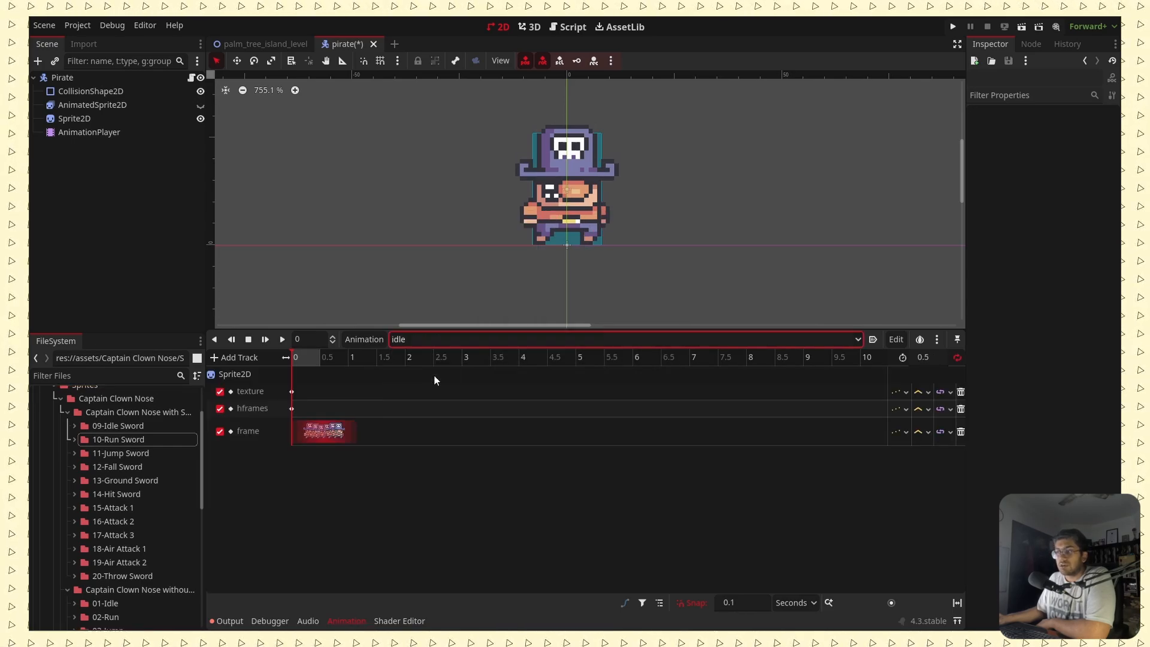
click(369, 339)
click(376, 400)
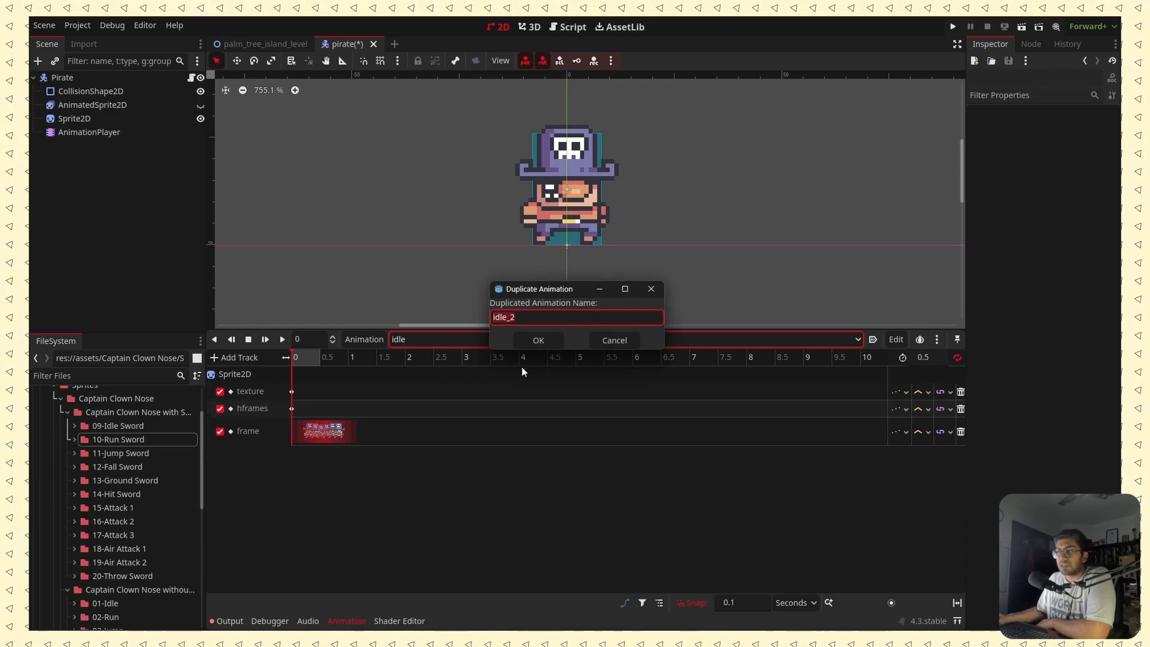
click(528, 312)
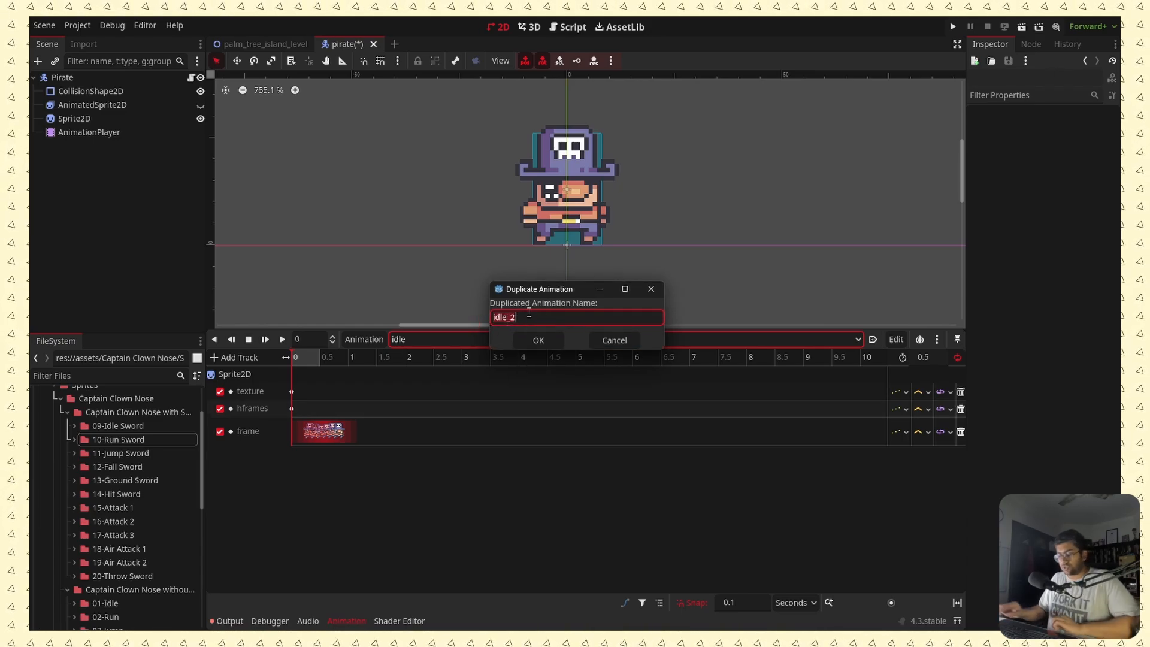
key(BackSpace)
key(BackSpace)
key(BackSpace)
key(BackSpace)
key(BackSpace)
key(BackSpace)
text(jump)
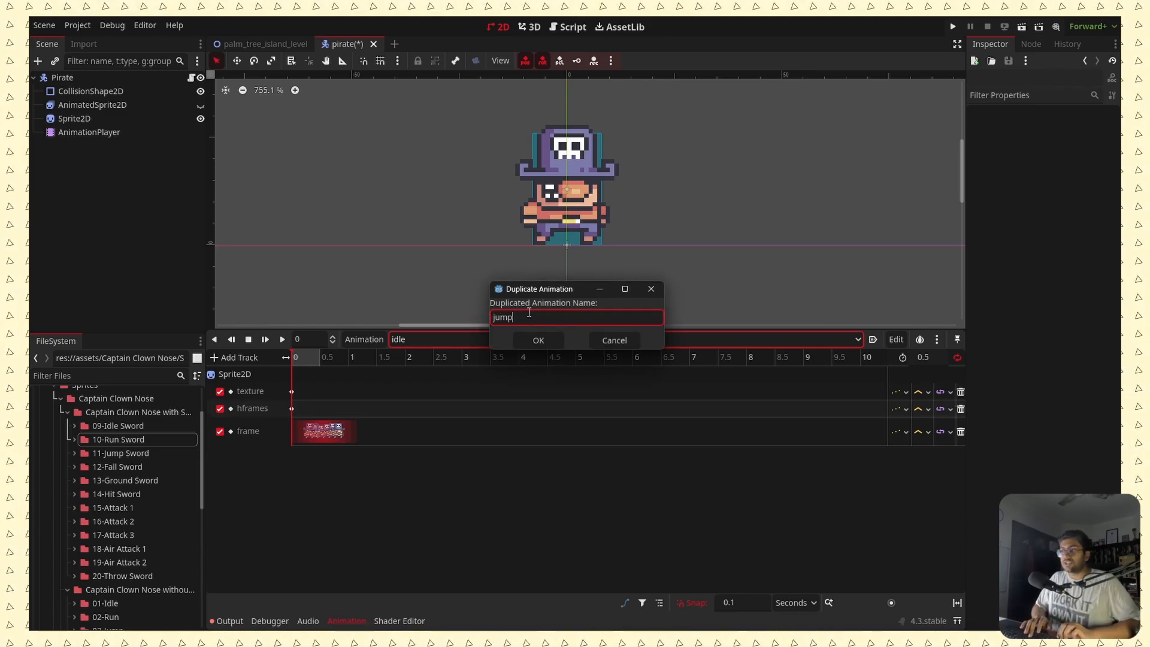
click(524, 340)
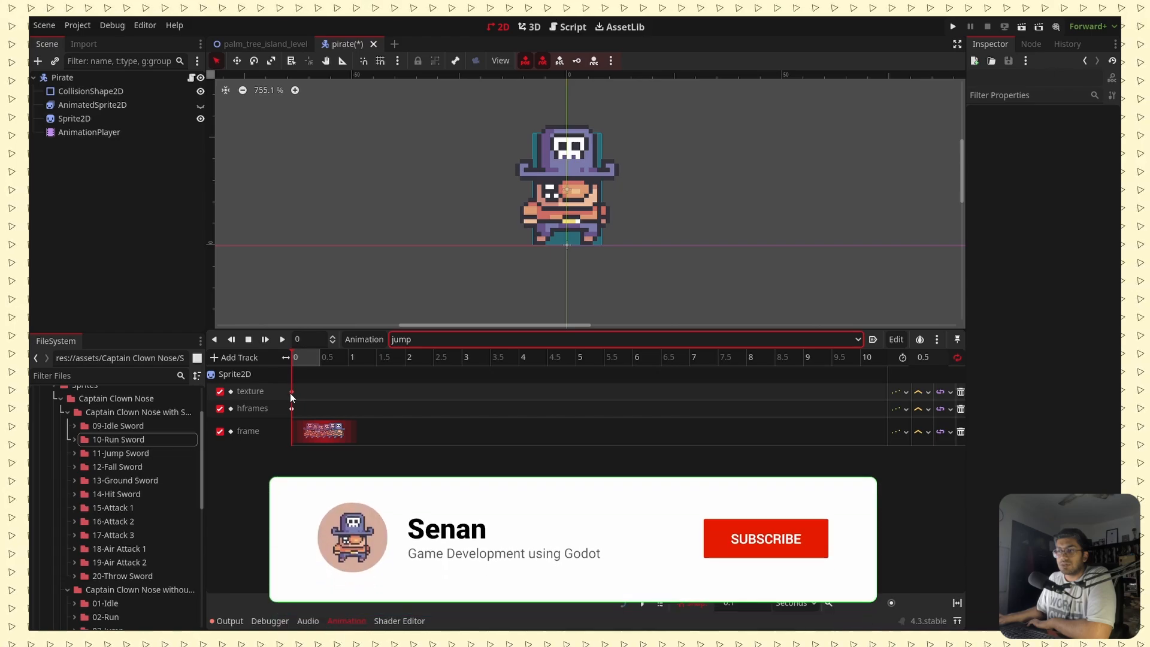
Set the jump animation's texture key at 0 seconds to Jump Stitched.png from the 03-Jump folder.
scroll(67, 556, down, 5)
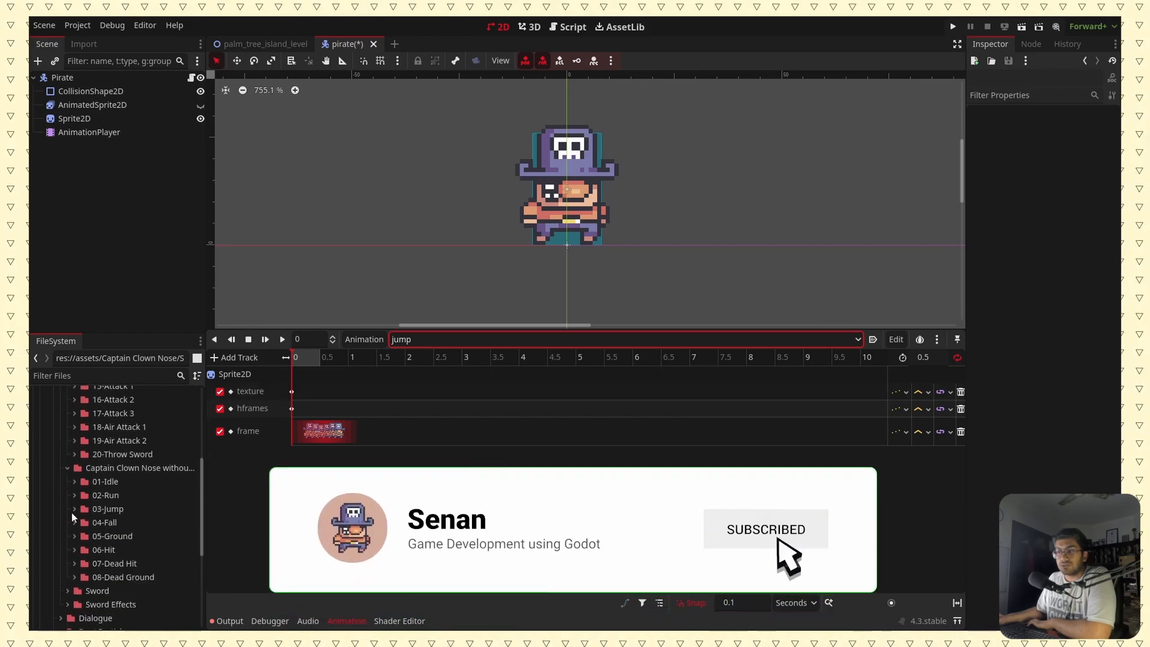
click(74, 509)
click(292, 391)
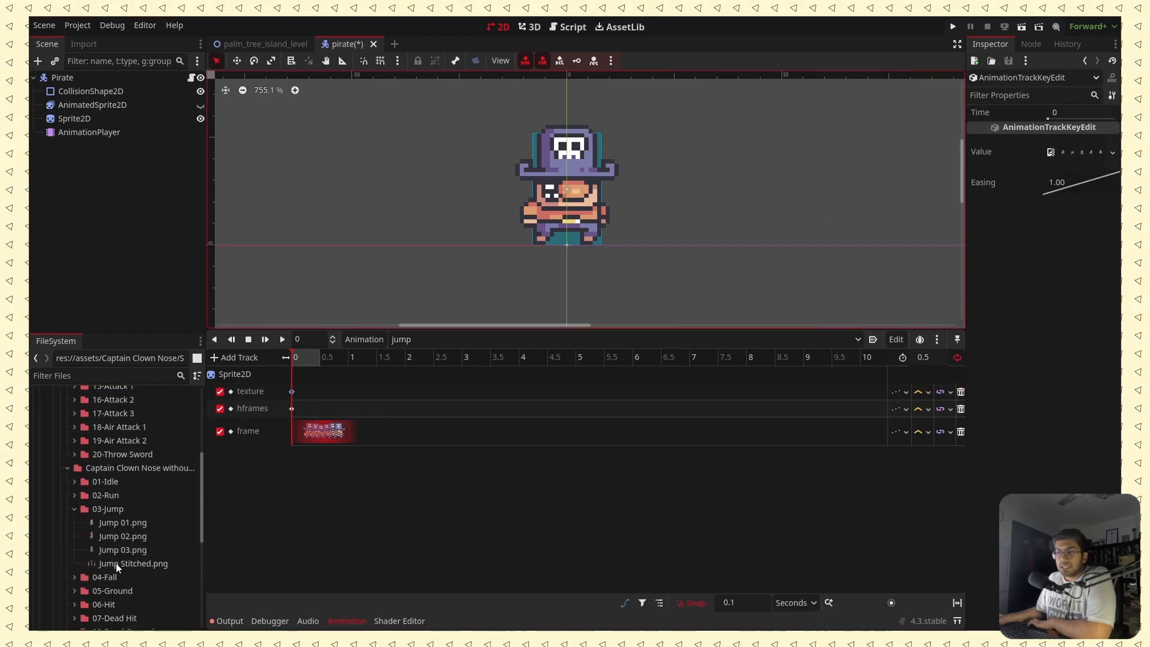
drag(117, 567, 1083, 152)
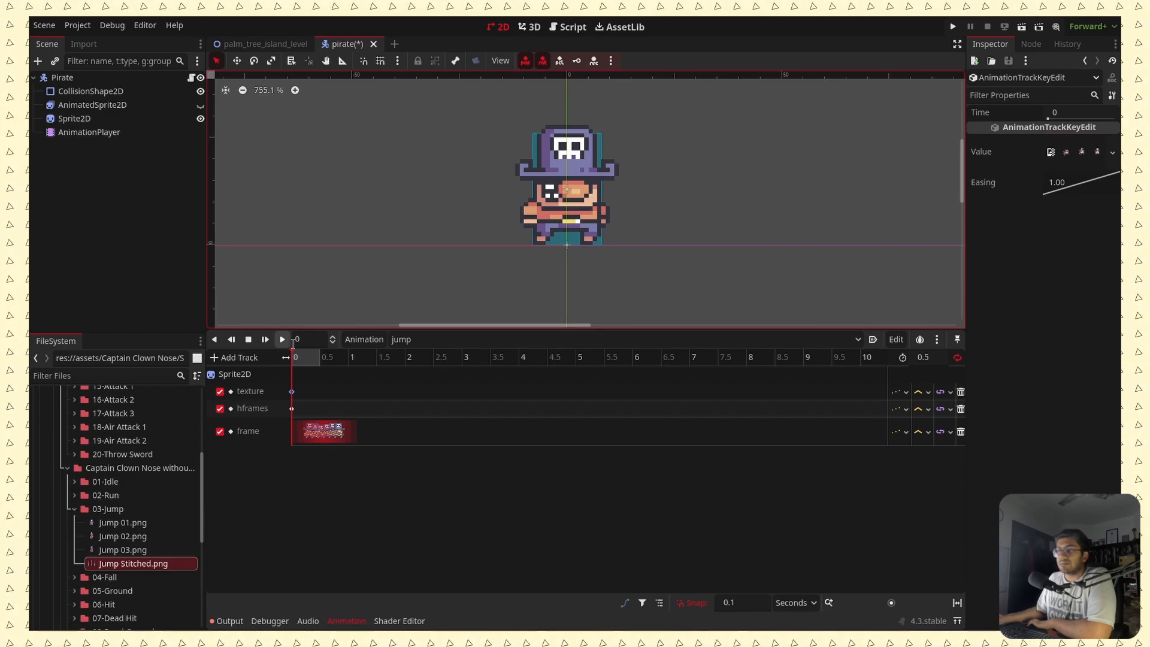
Set the jump animation's length to 0.3 seconds and turn off its looping.
click(923, 359)
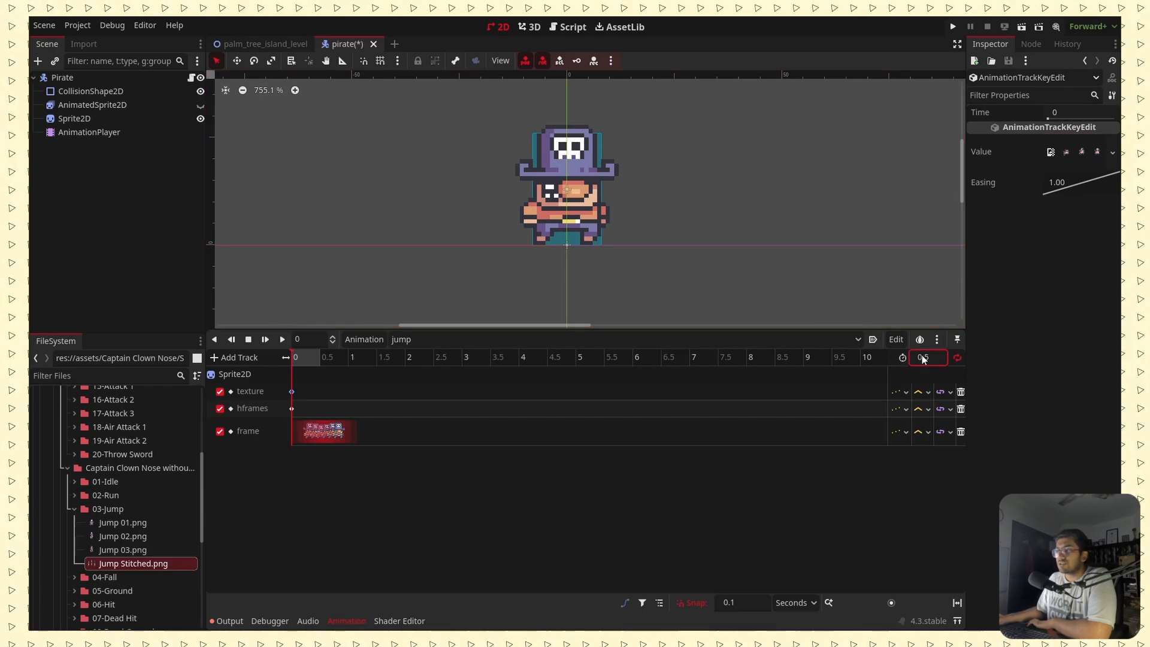
text(0.)
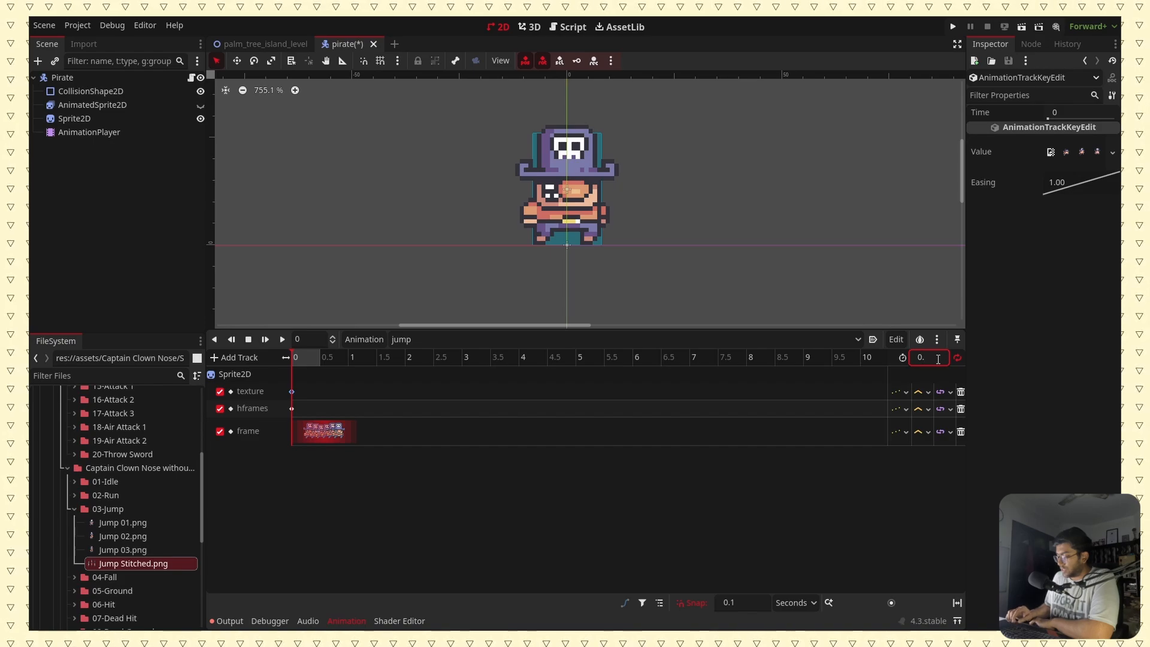
text(3)
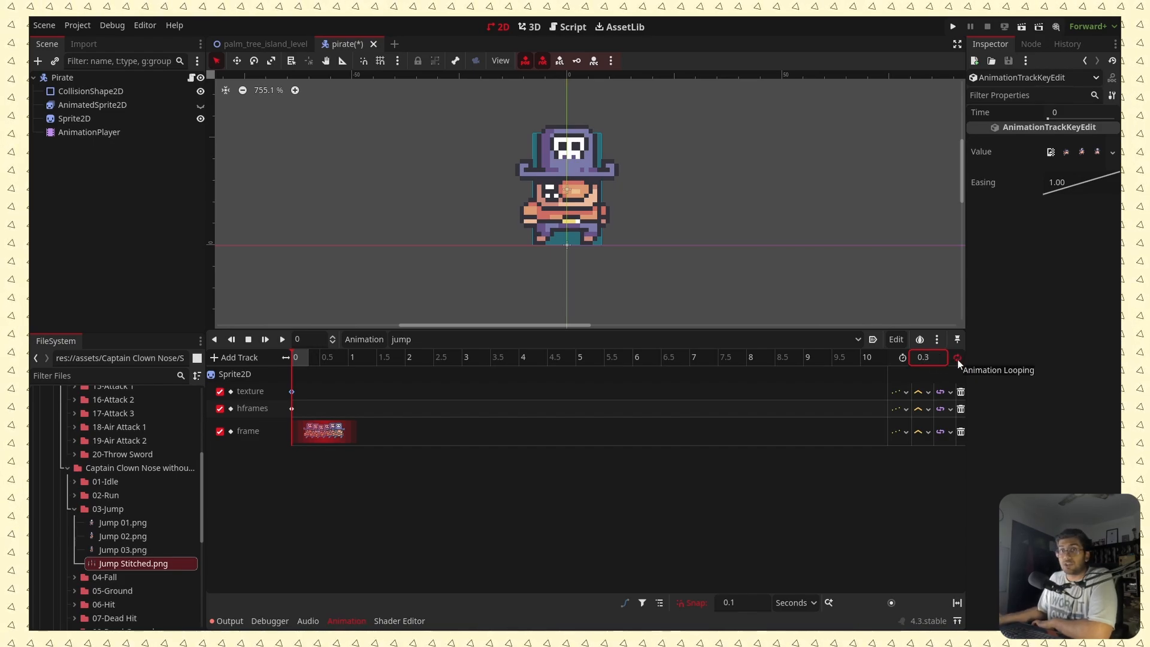
click(958, 362)
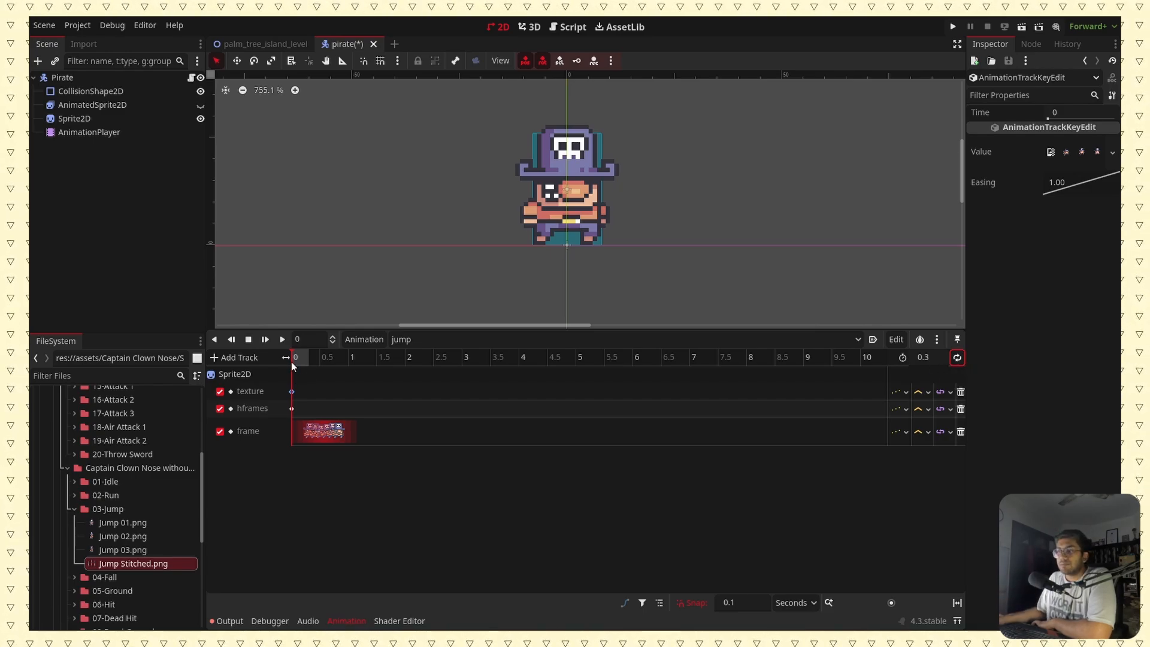
Set the jump animation's hframes key at 0 seconds to 3 and preview the animation from the start.
click(291, 409)
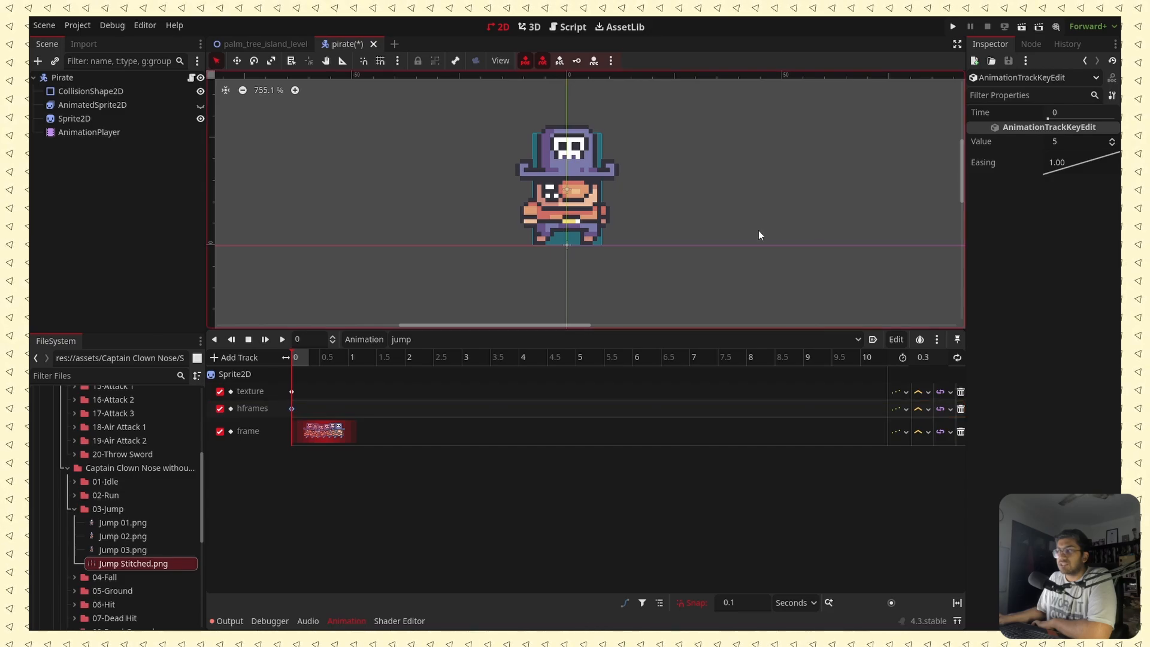
click(1064, 144)
text(3)
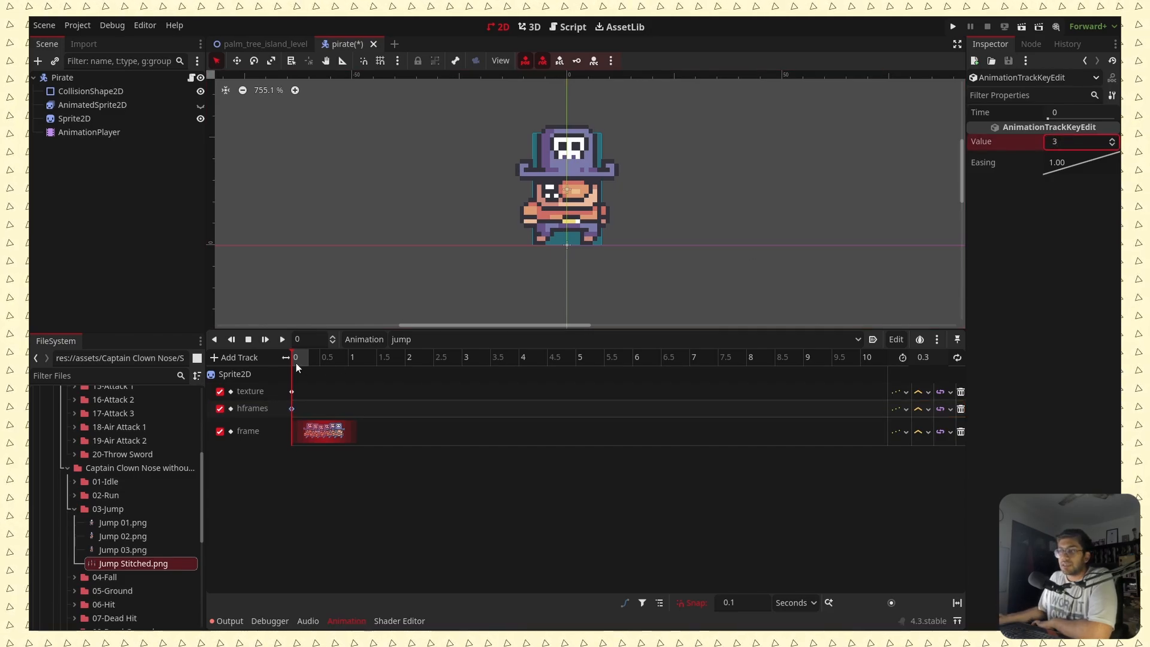
mouse_move(296, 362)
mouse_down()
mouse_move(317, 360)
mouse_move(285, 363)
mouse_up()
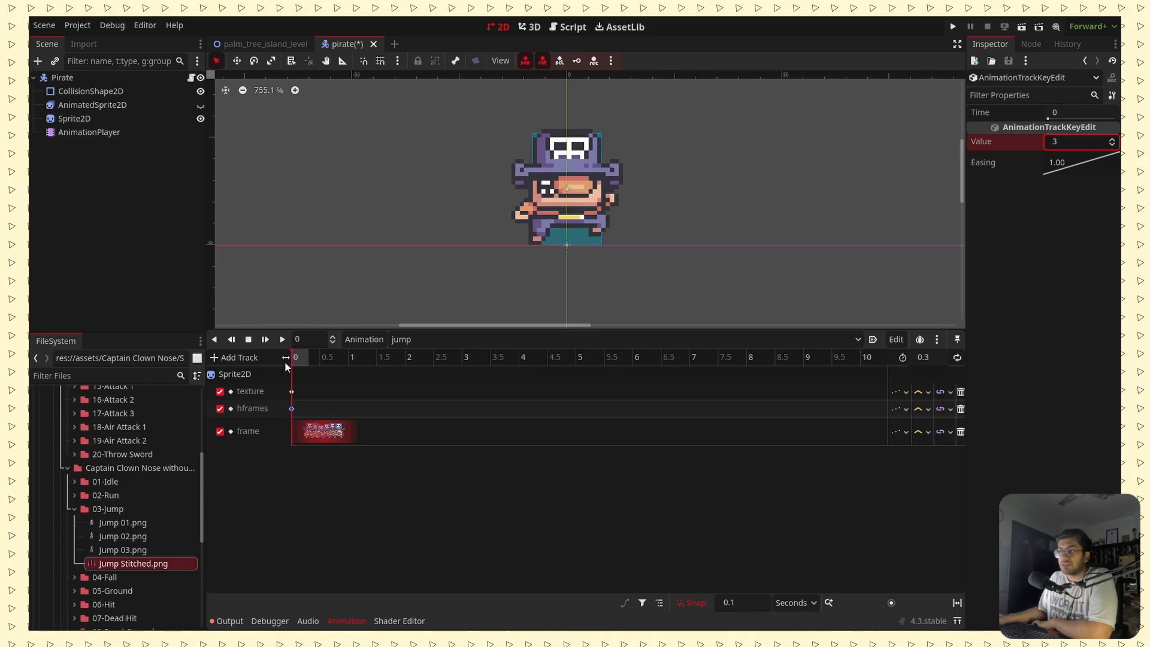
click(282, 339)
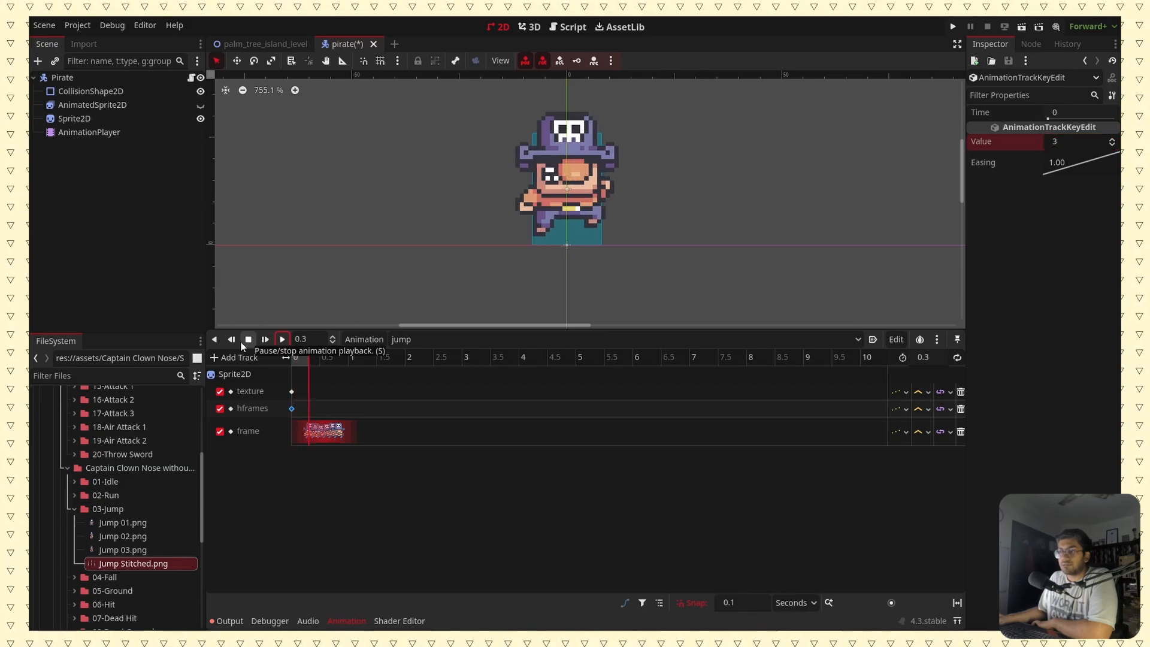
Delete the jump animation's surplus frame keys at 0.5 and 0.4 seconds and replay the animation from the start.
click(339, 432)
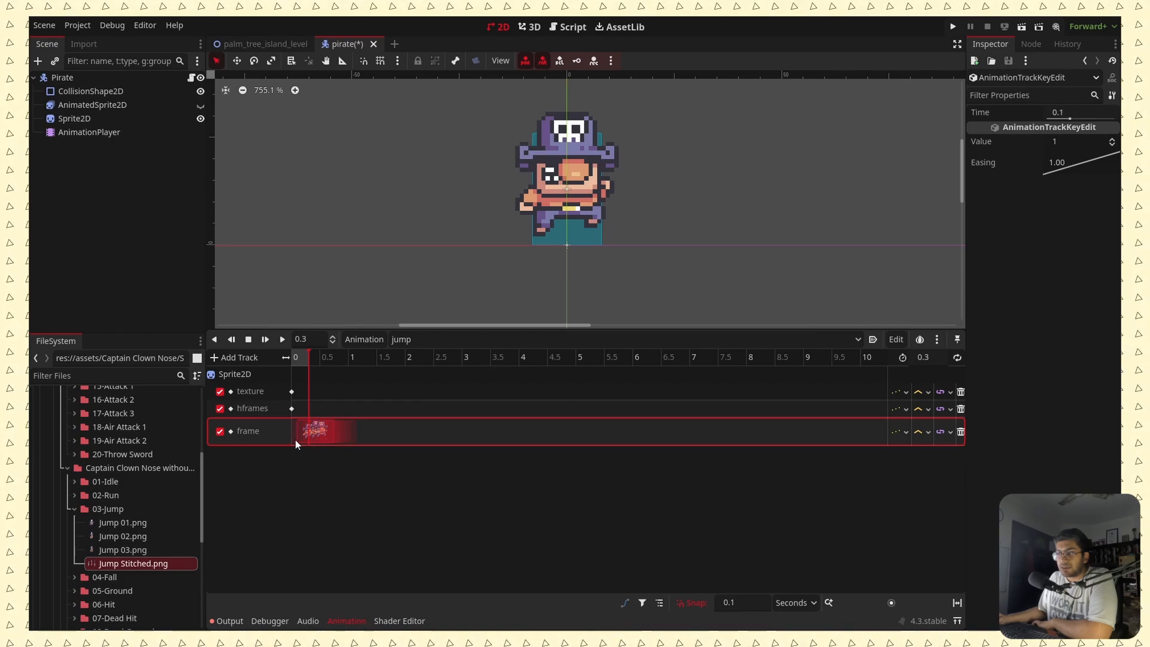
click(353, 431)
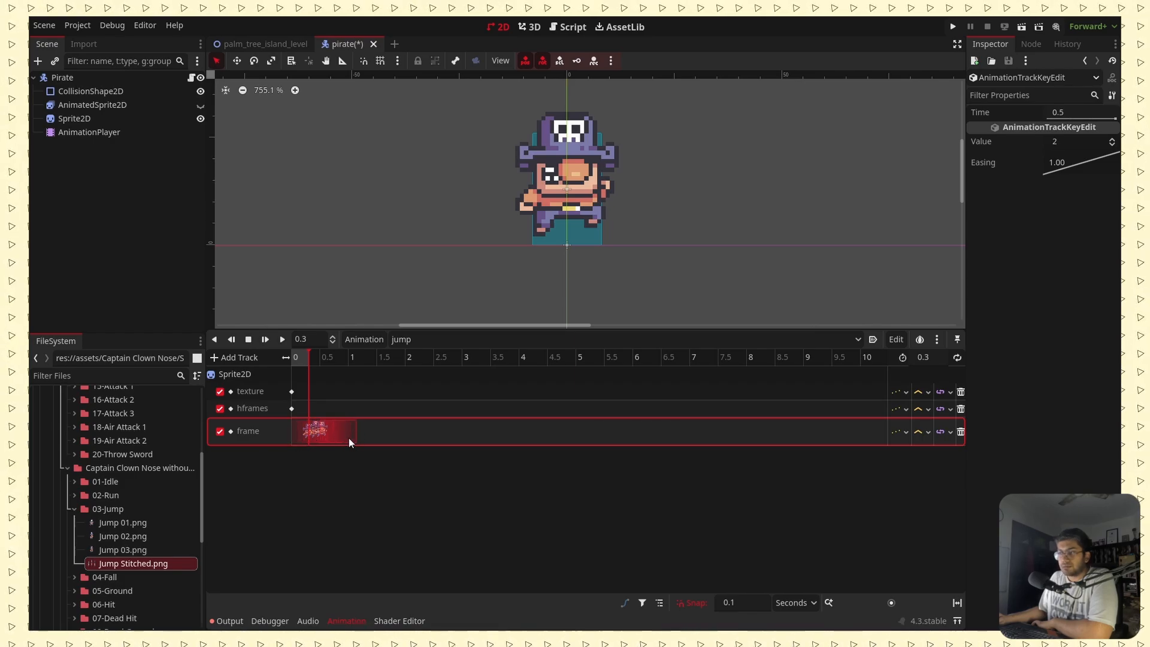
drag(355, 440, 342, 440)
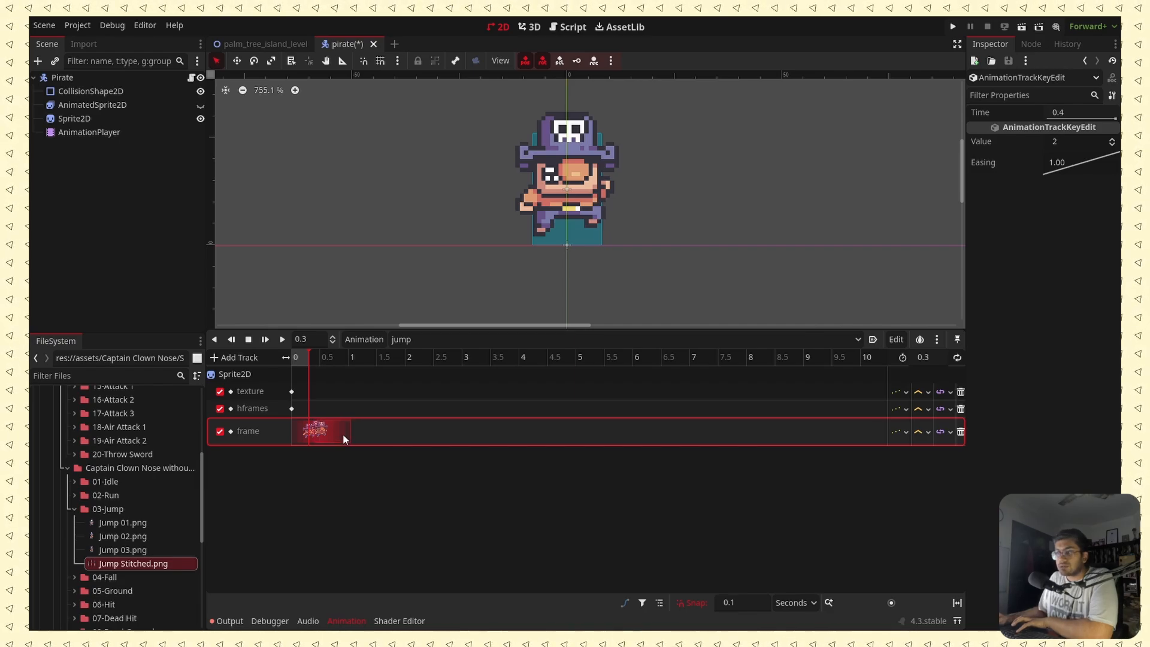
click(343, 434)
click(293, 358)
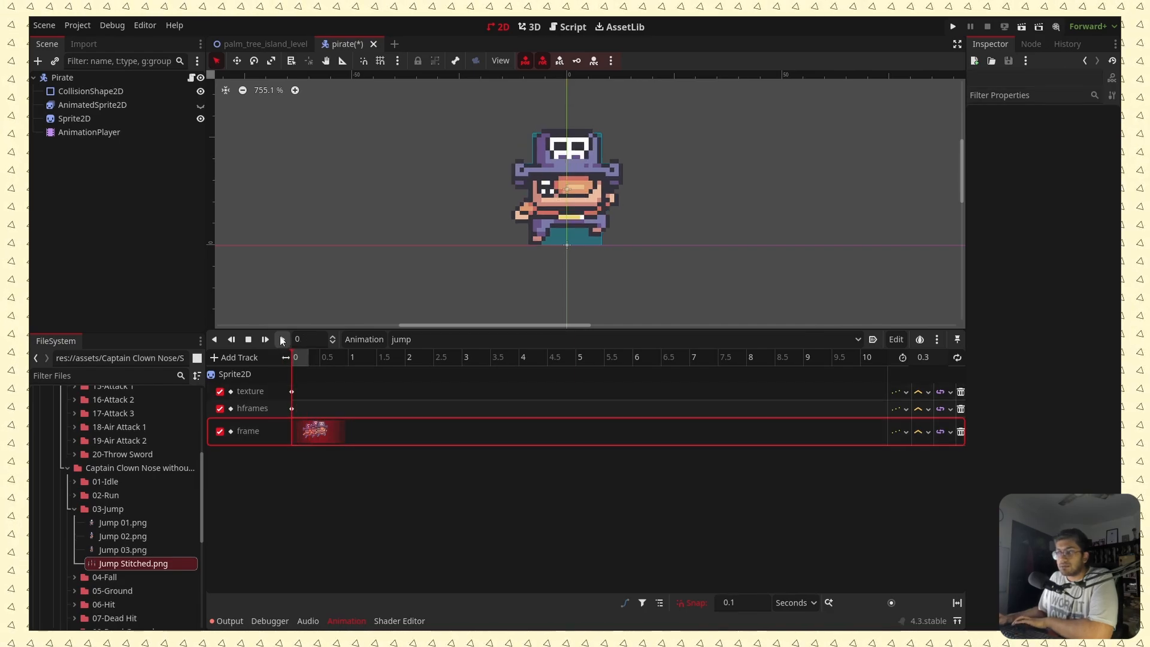
click(282, 340)
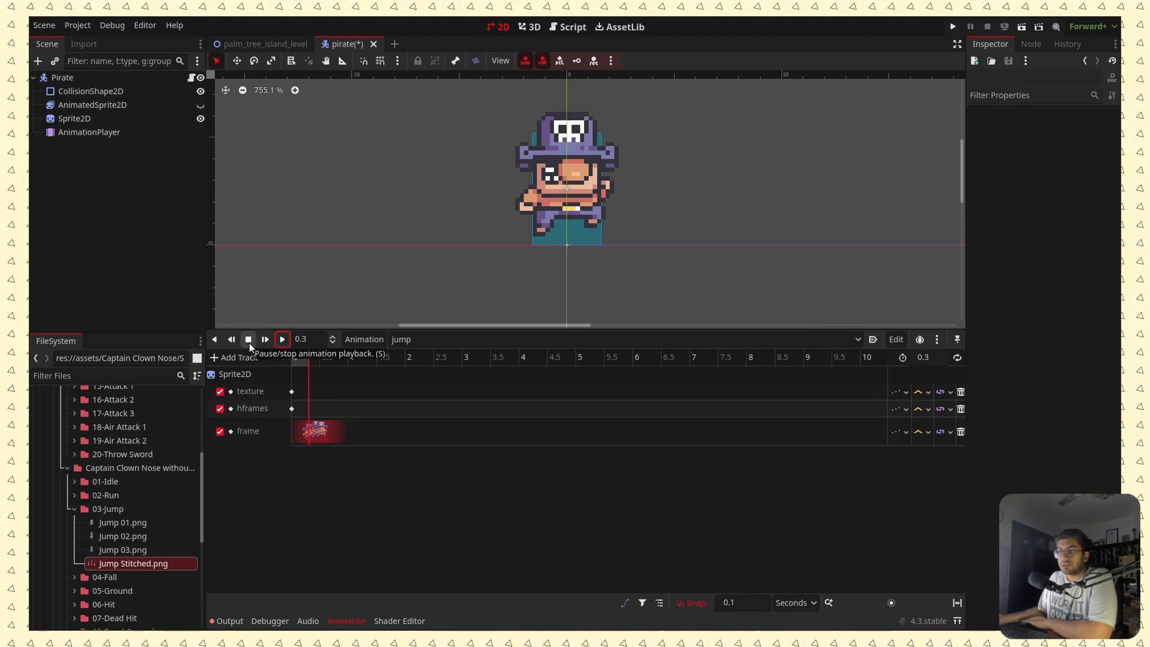
Save the pirate scene and duplicate the jump animation under the name jump_sword.
key(ctrl+s)
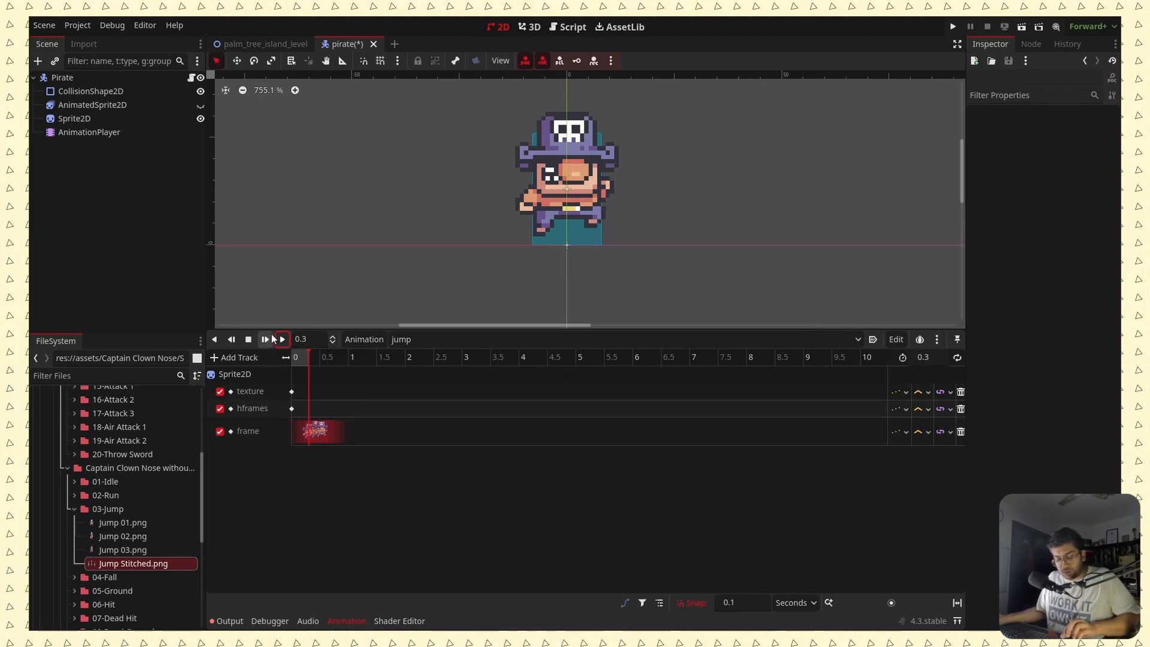
click(360, 340)
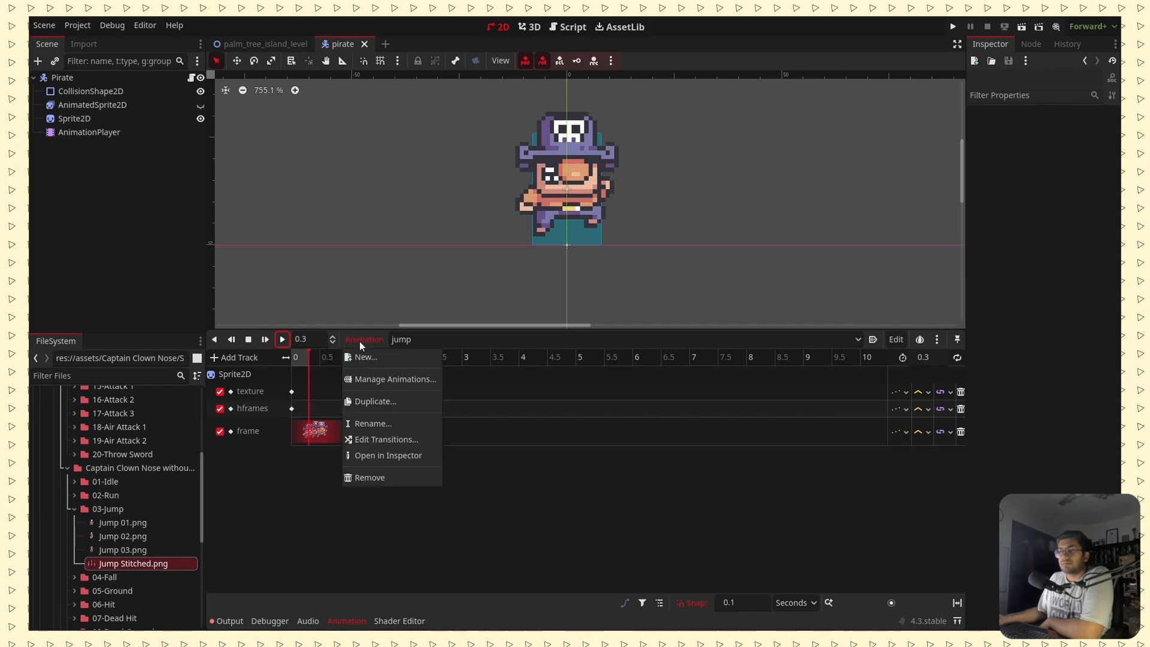
click(386, 397)
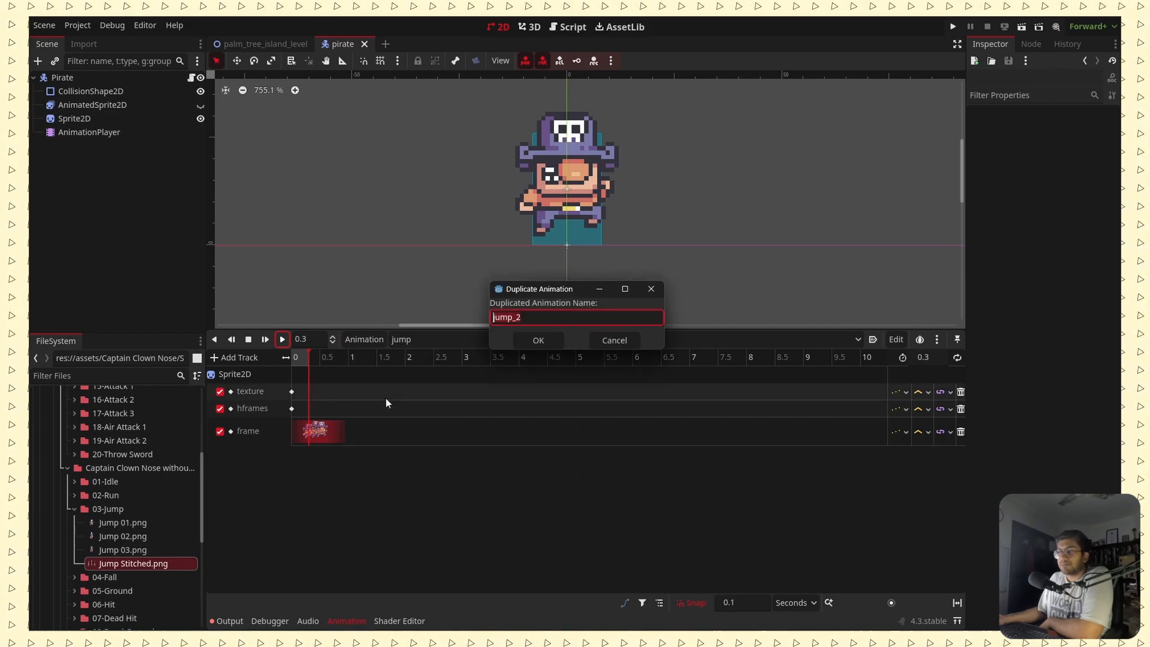
click(546, 322)
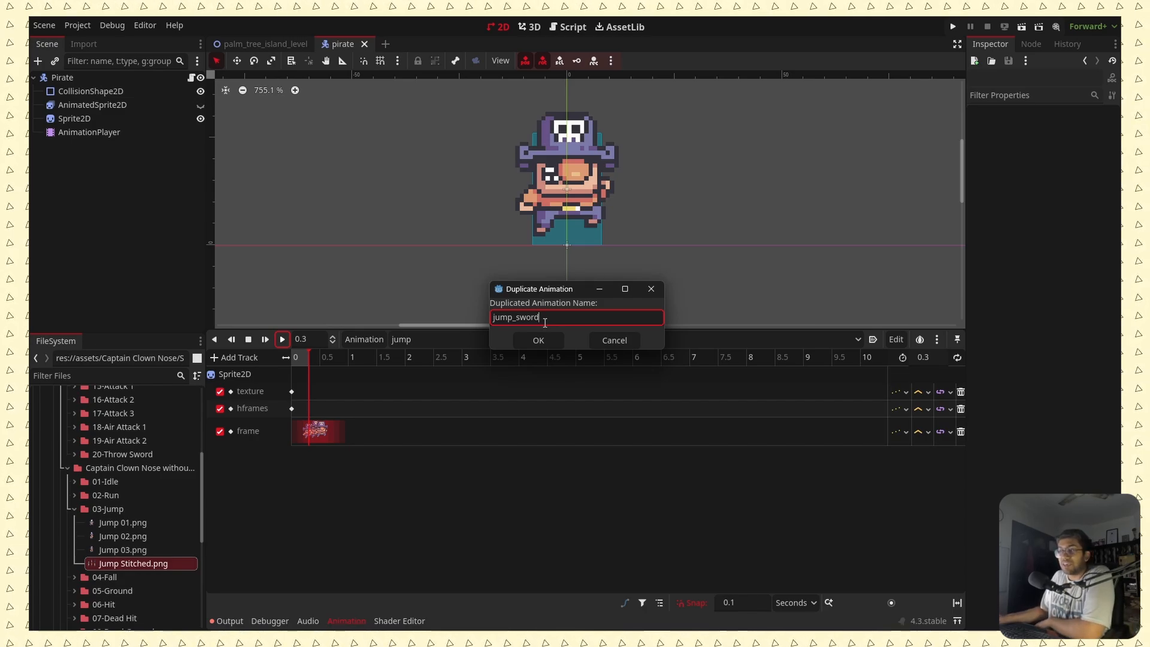
click(548, 341)
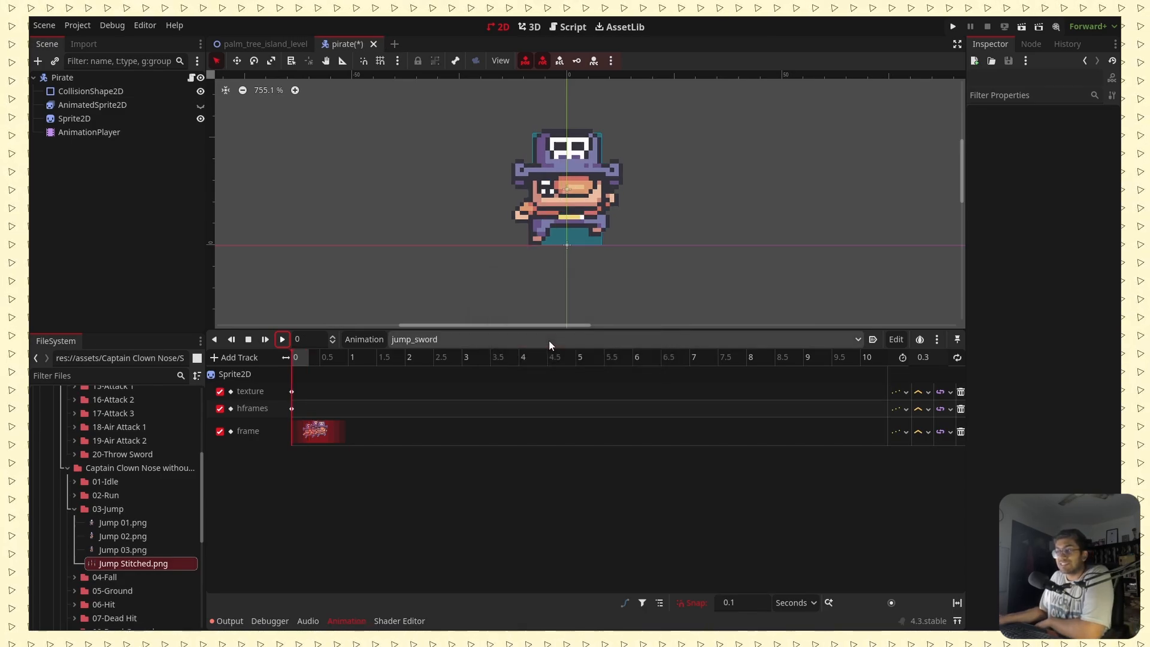
Assign Jump Sword Stitched.png to the texture key of jump_sword, preview the animation and save the scene.
click(292, 393)
scroll(91, 505, up, 5)
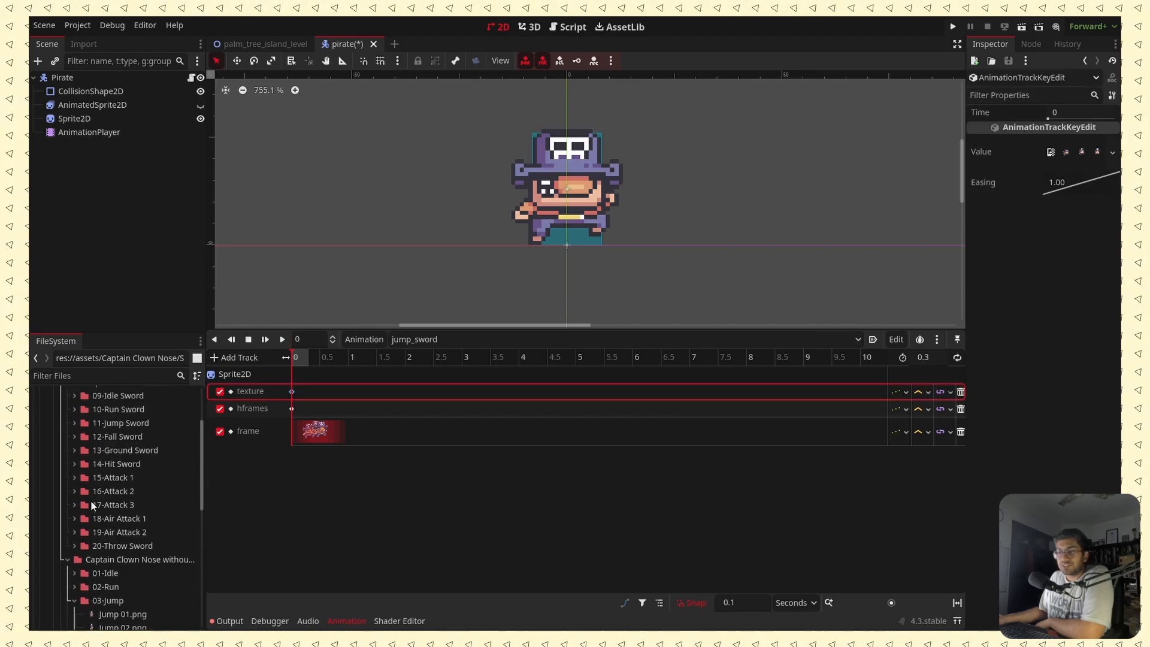
click(74, 484)
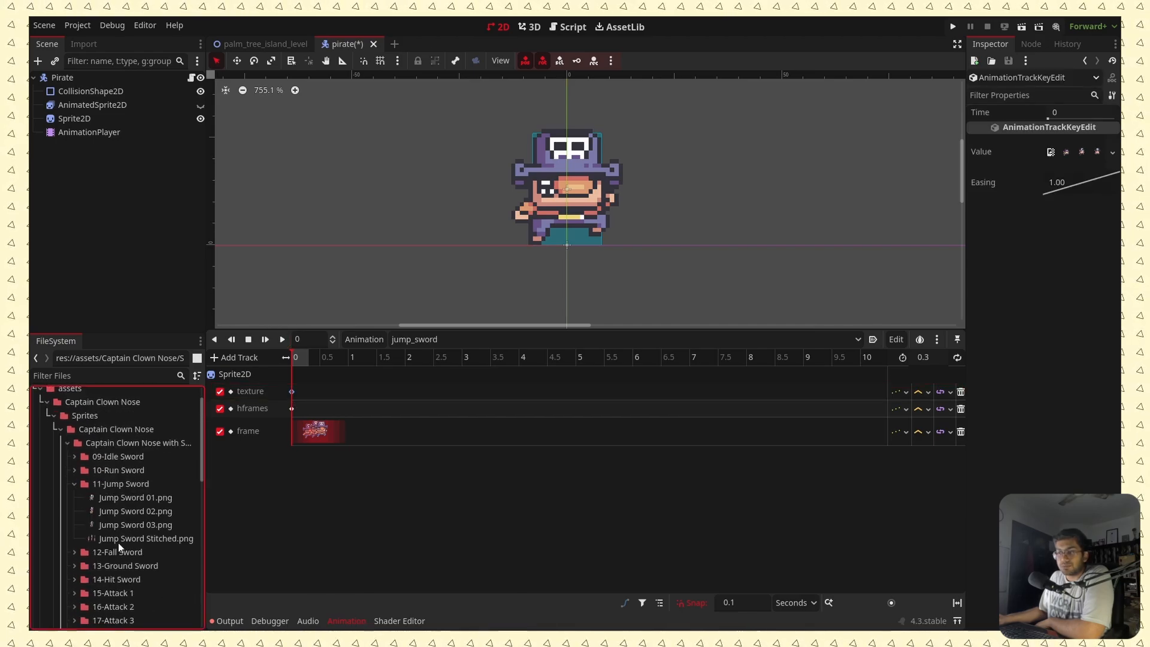
drag(125, 538, 1086, 161)
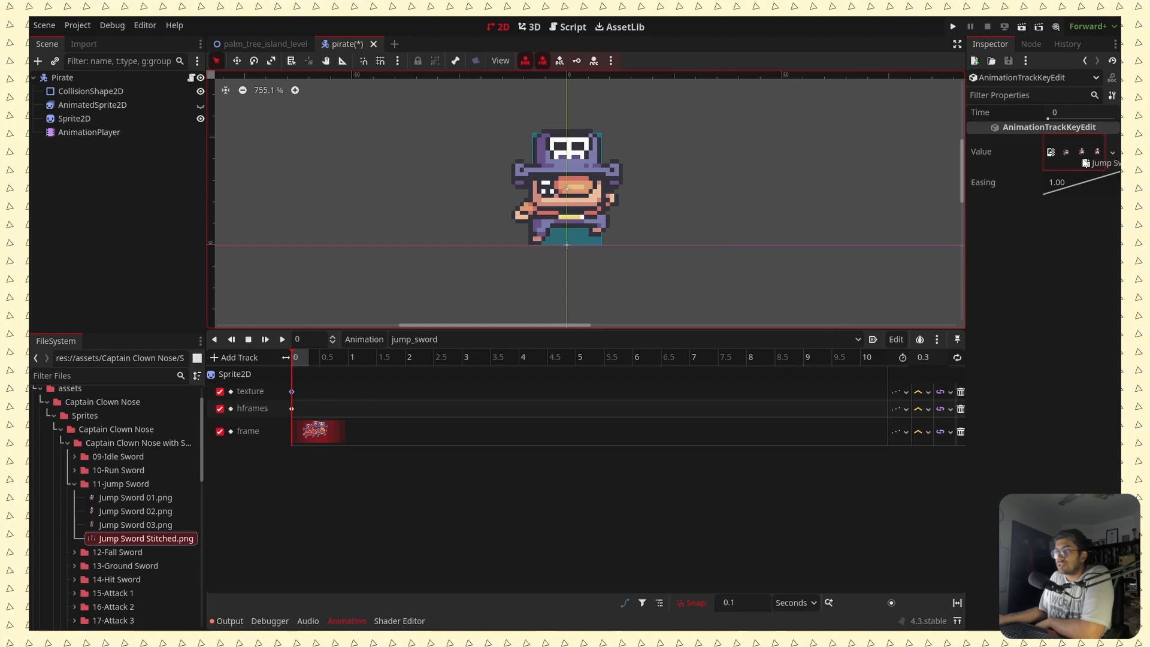
click(282, 342)
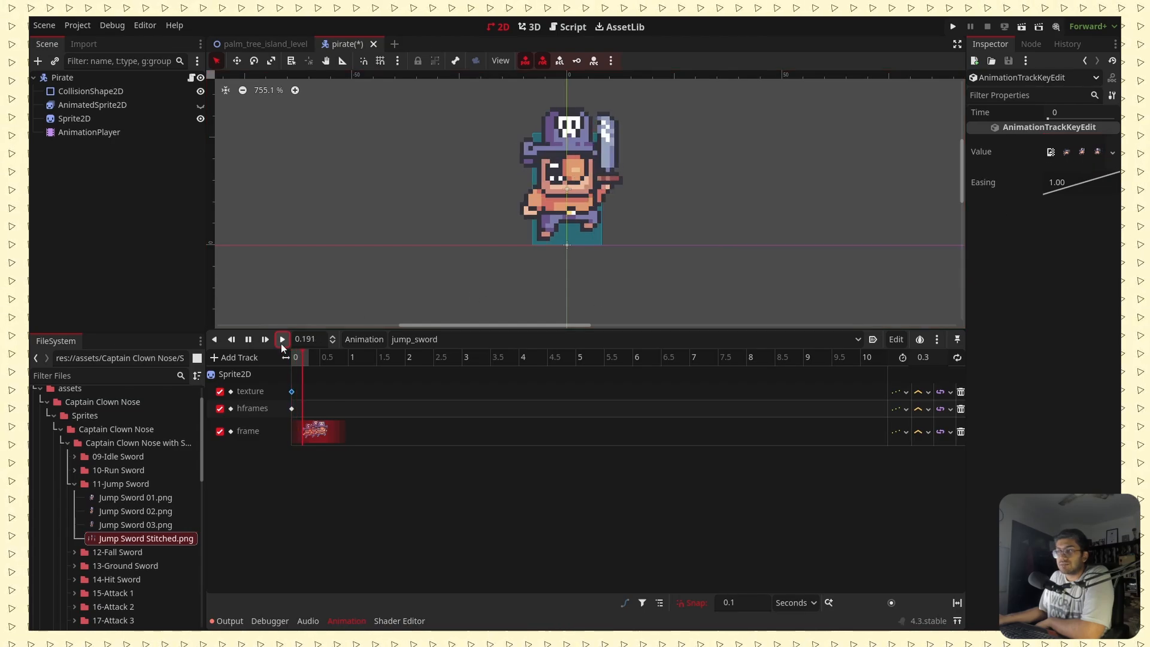
key(ctrl+s)
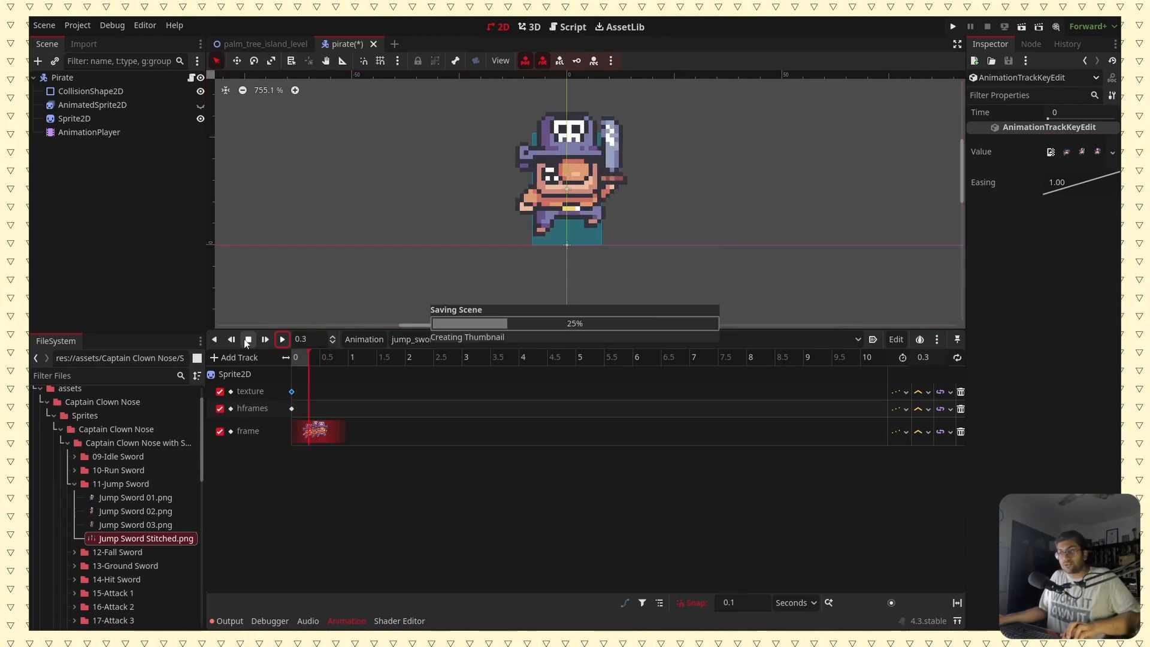
Duplicate the idle animation under the name fall.
click(415, 339)
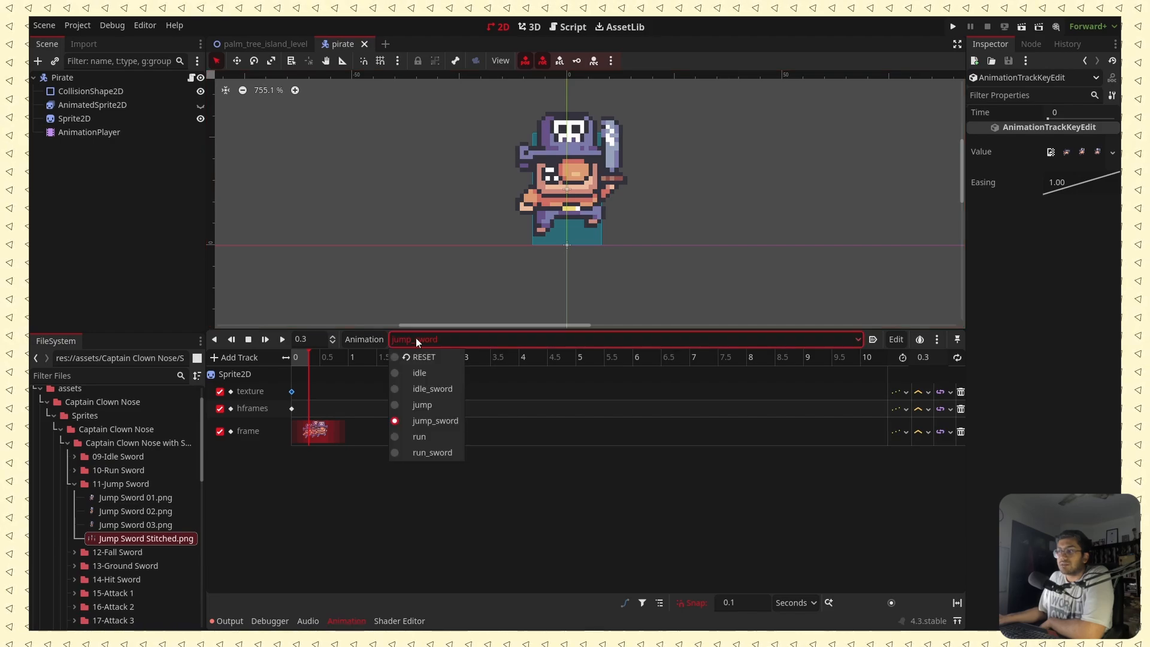
click(418, 370)
click(363, 340)
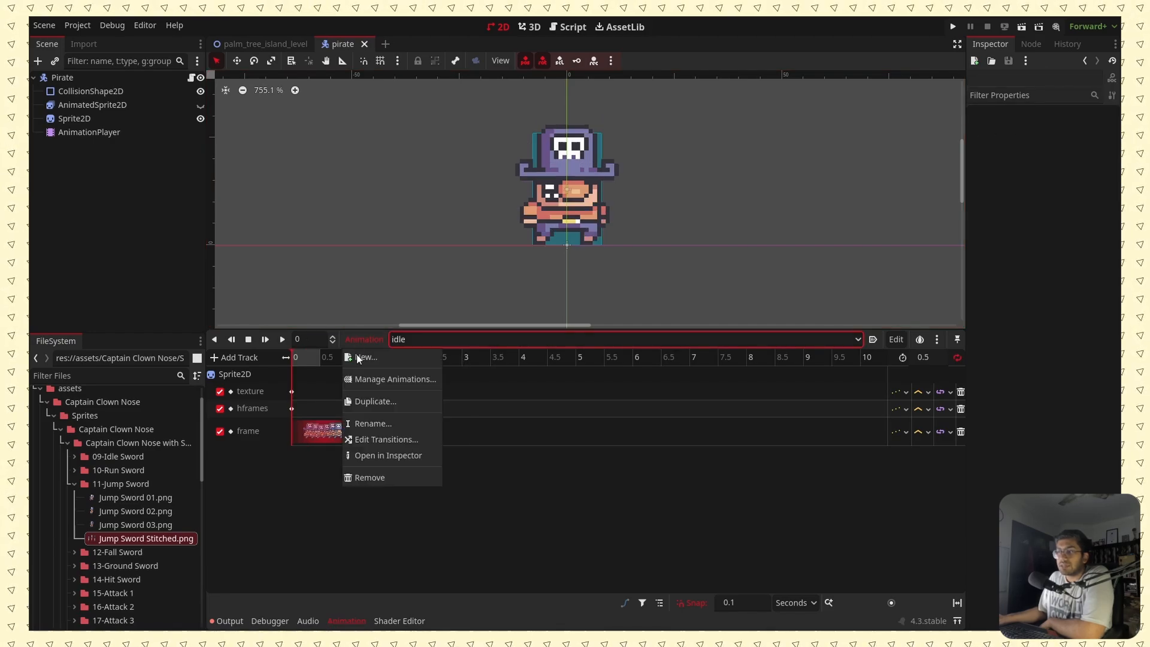
click(368, 400)
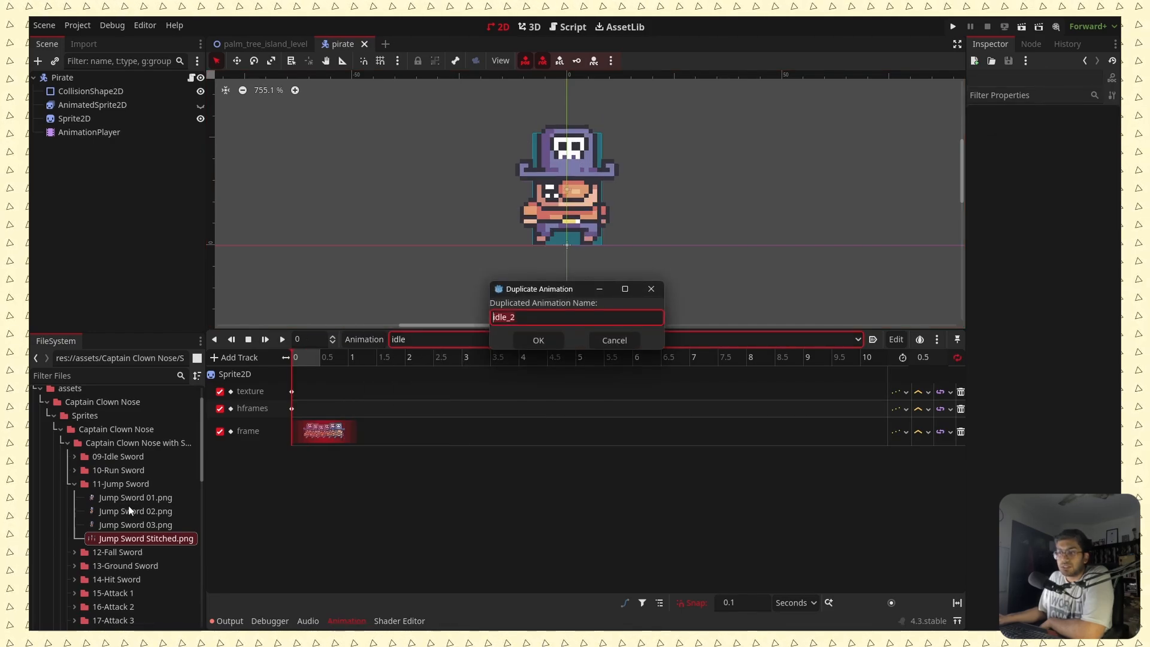
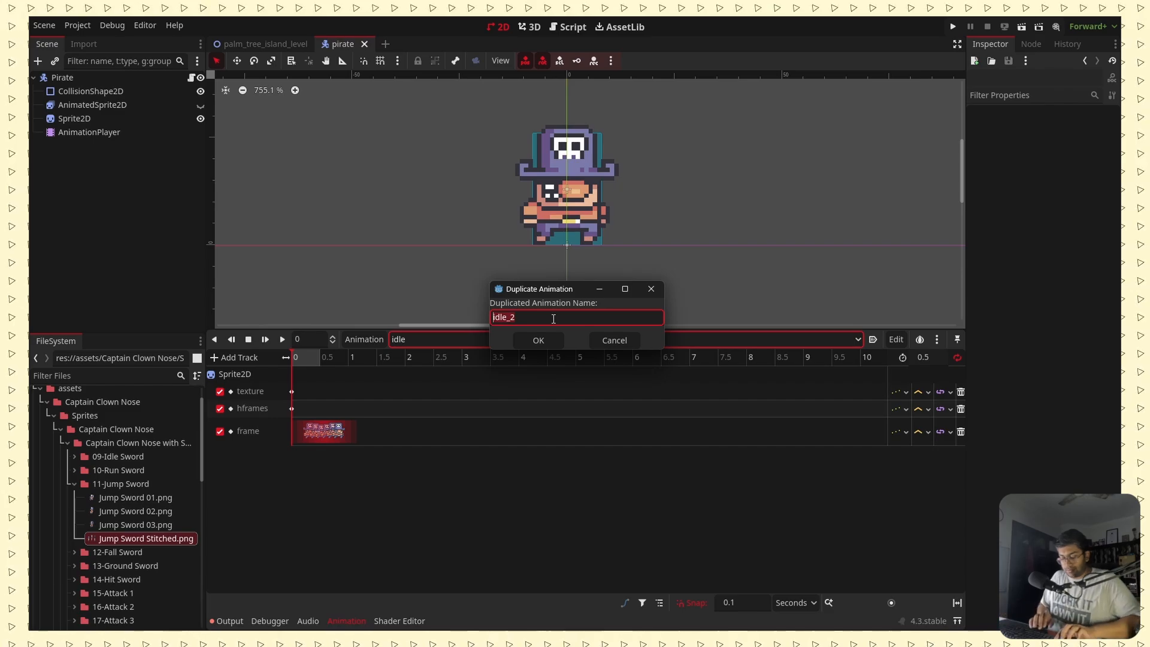
text(fall)
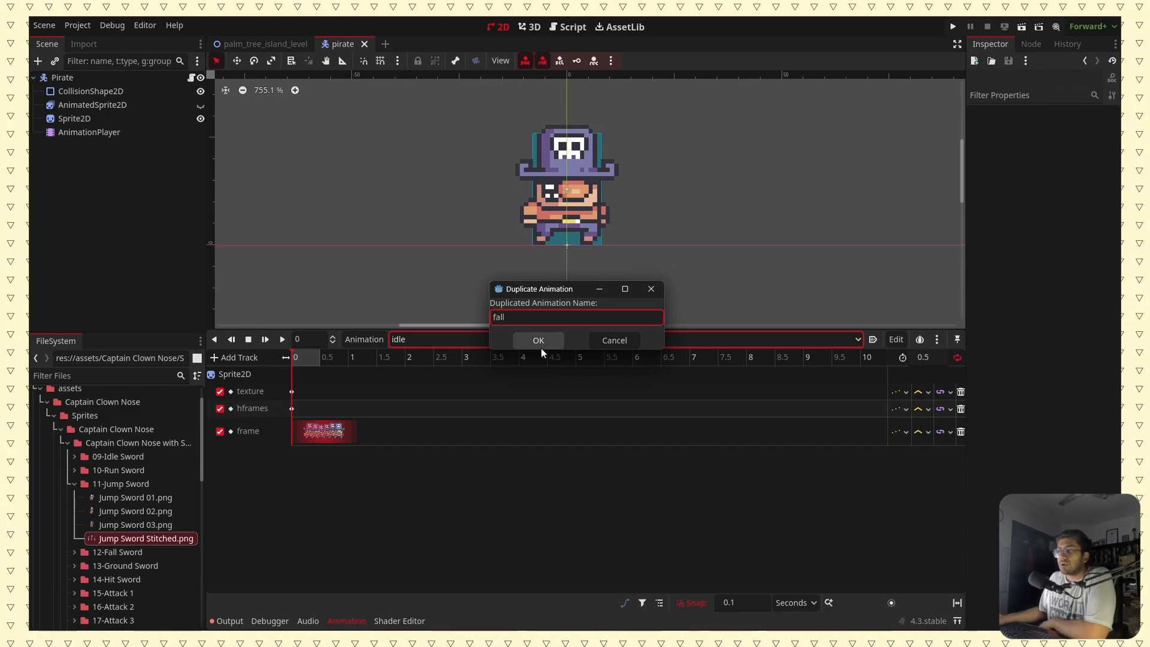
click(539, 342)
Review the tracks of the jump and jump_sword animations and return to the fall animation.
click(466, 341)
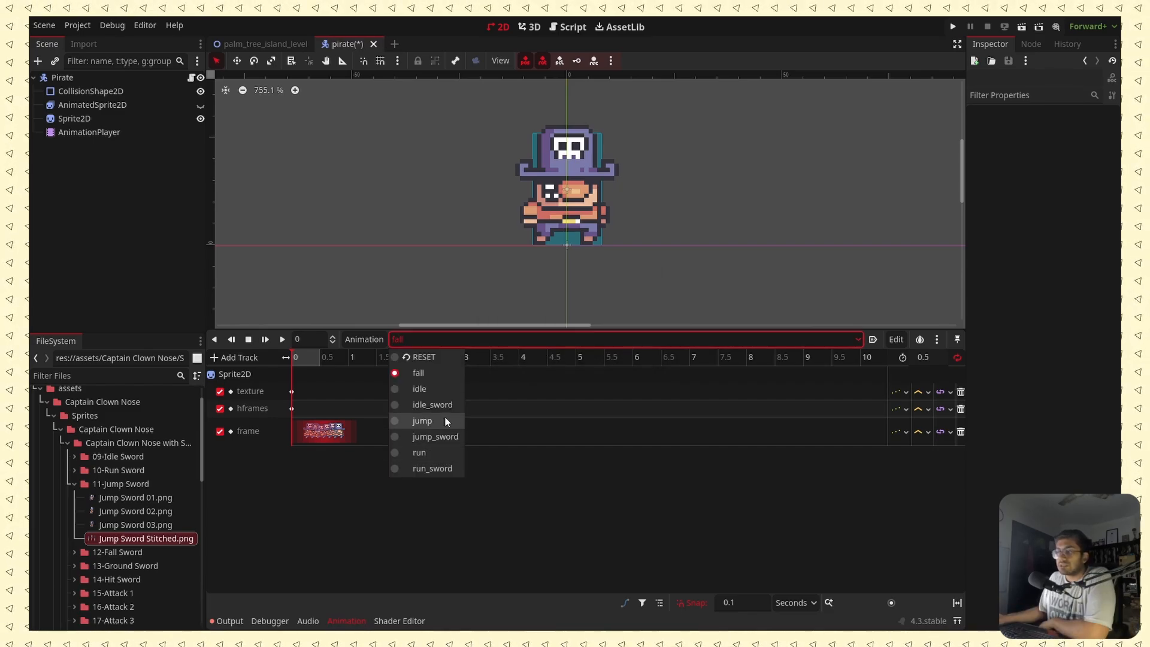
click(443, 418)
click(455, 340)
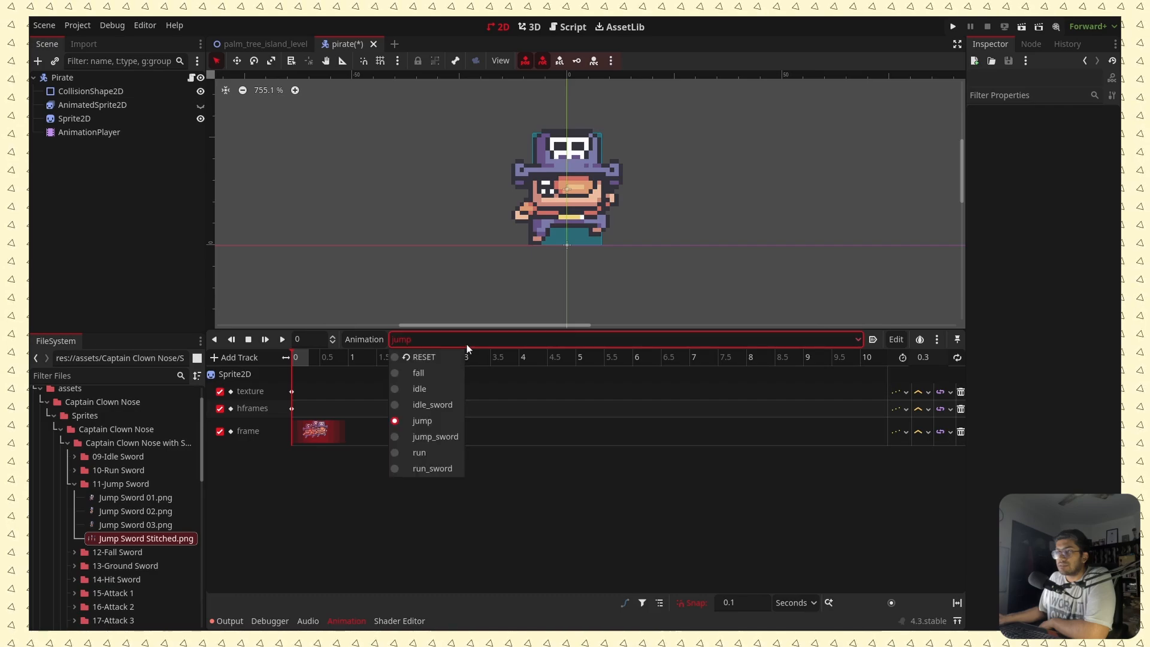
click(441, 433)
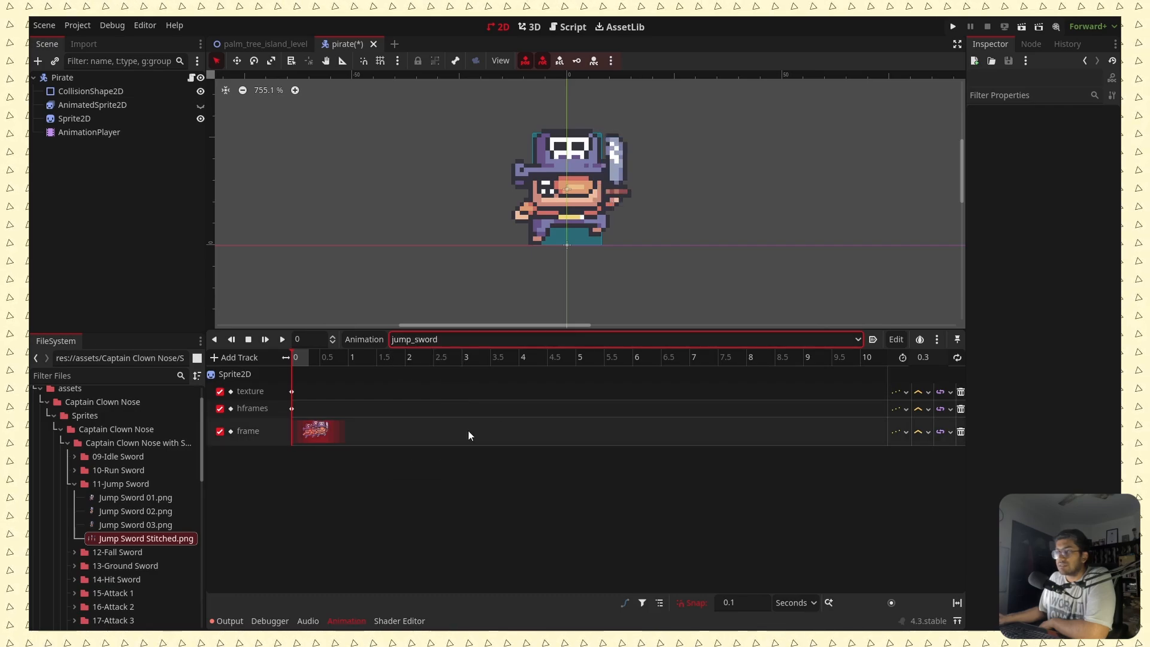
click(515, 342)
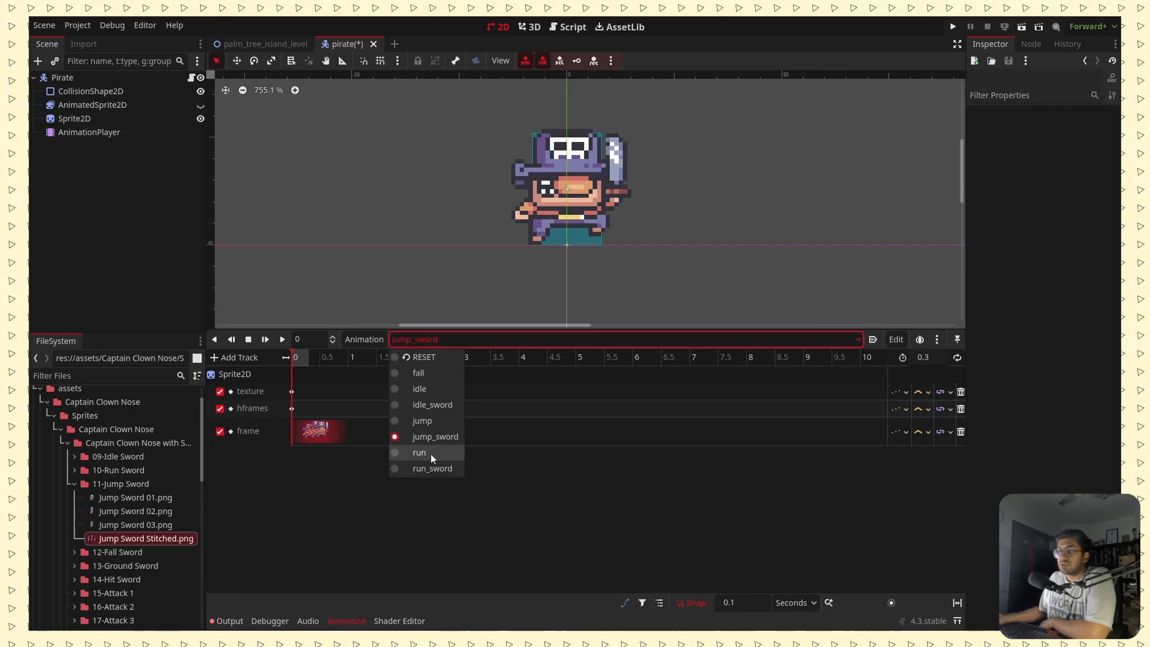
click(437, 374)
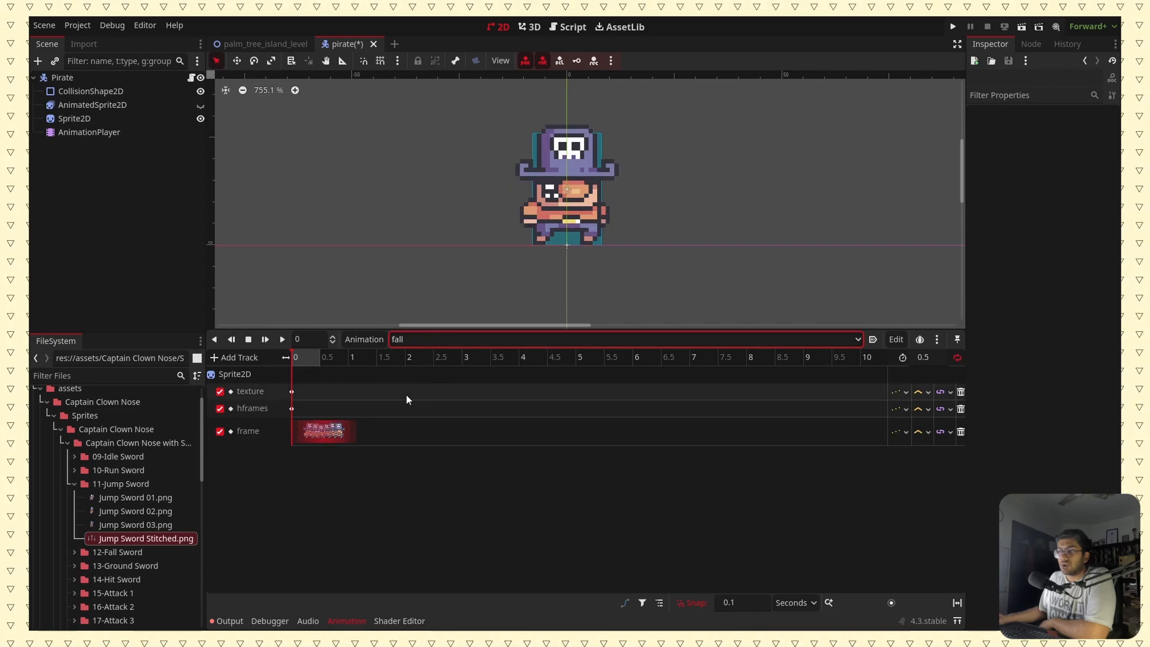
Assign Fall 01.png from the 04-Fall folder of the swordless sprites to the fall animation's texture key.
scroll(130, 557, down, 1)
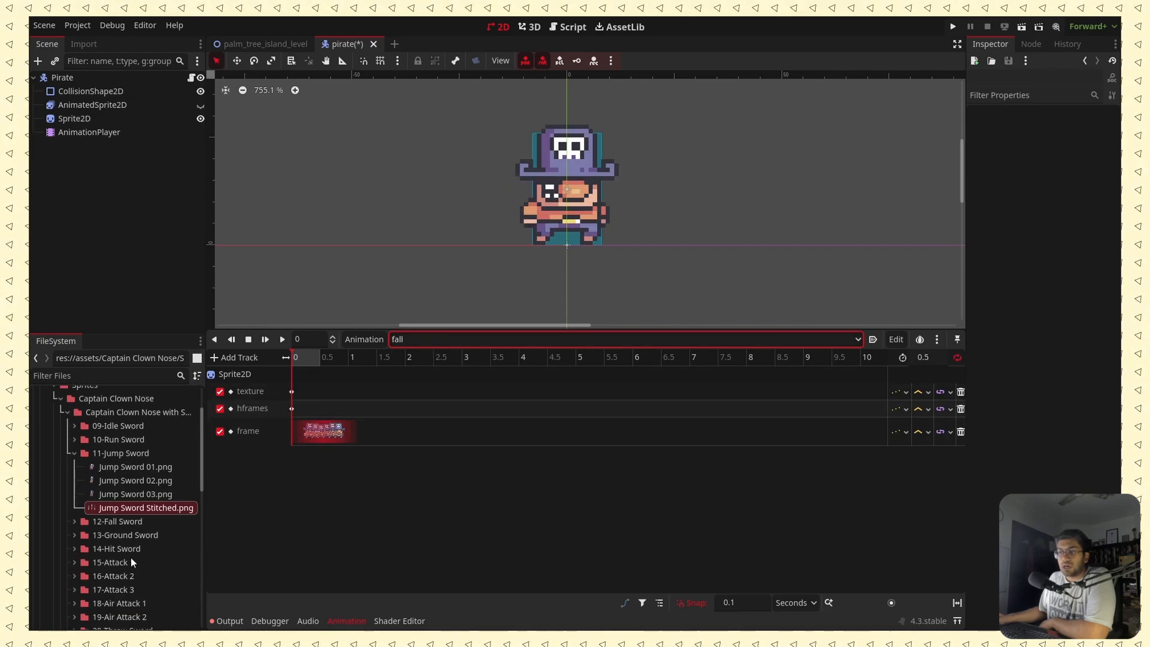
click(74, 521)
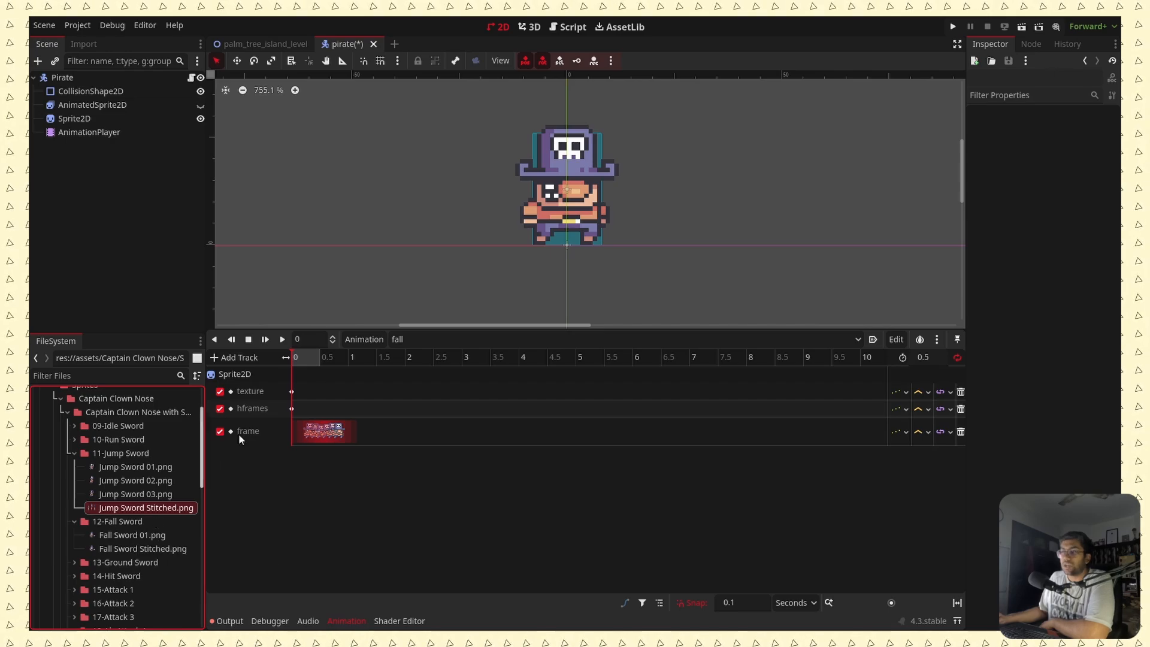
scroll(127, 523, down, 5)
scroll(76, 549, down, 2)
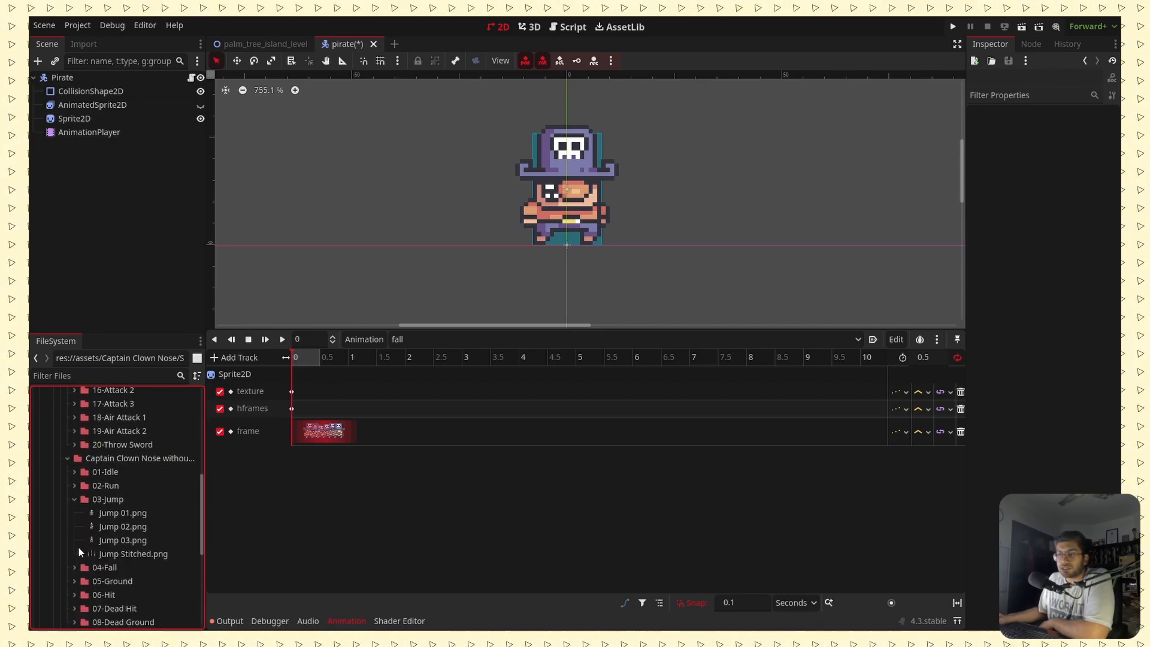
click(75, 499)
click(74, 513)
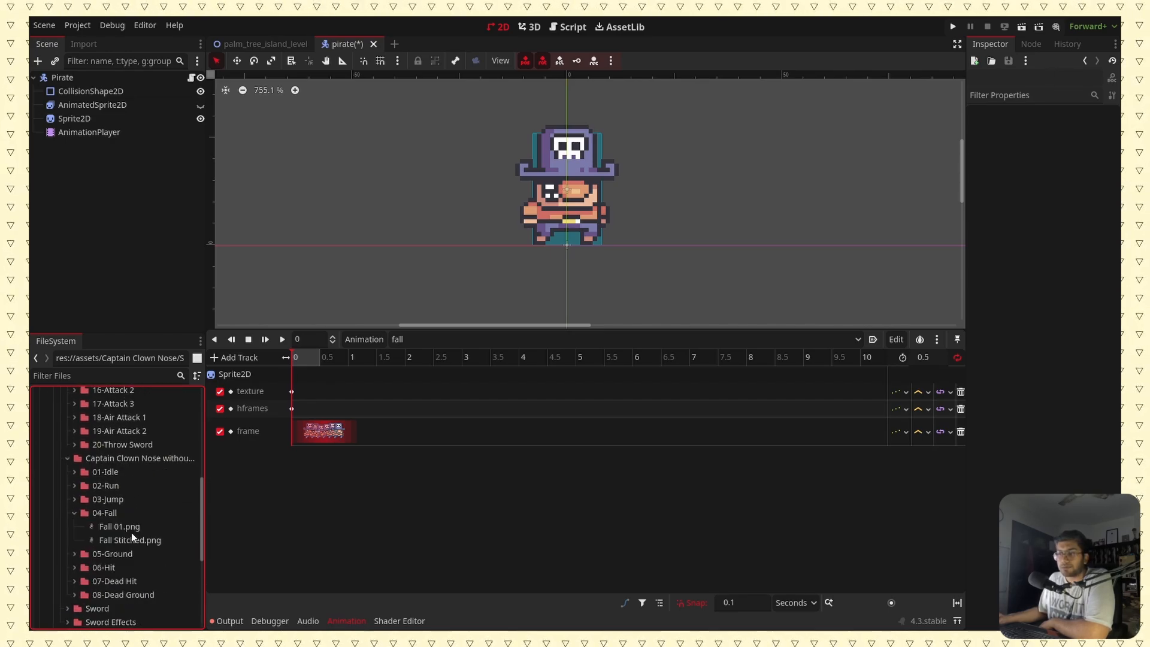
click(292, 391)
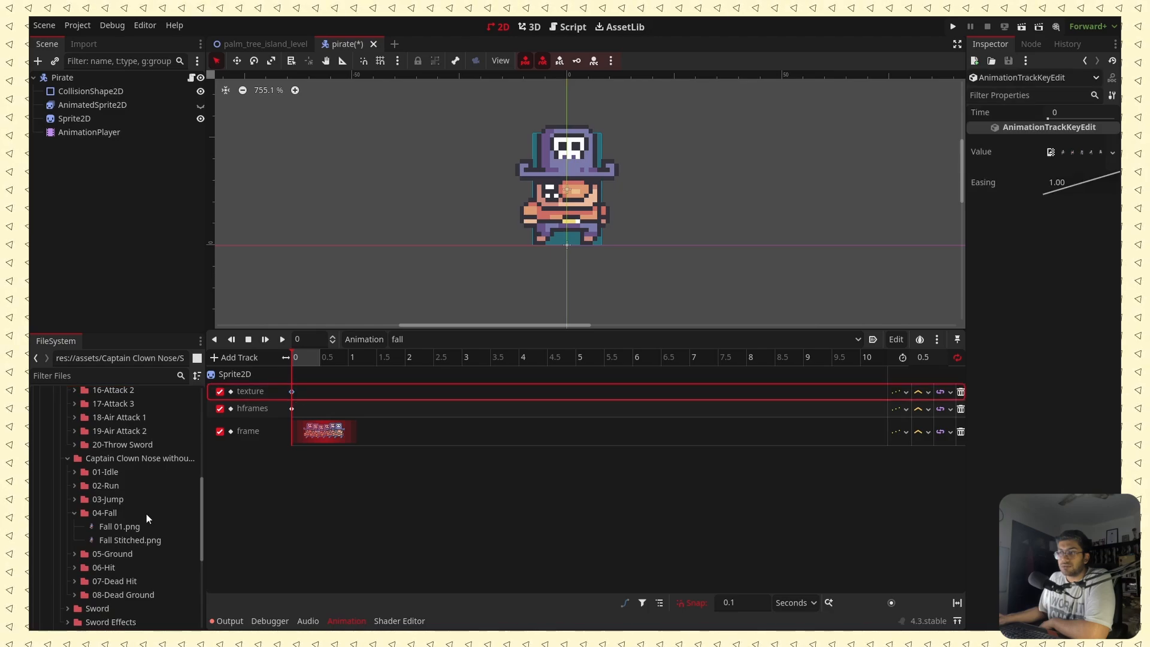
click(114, 528)
drag(113, 528, 1073, 152)
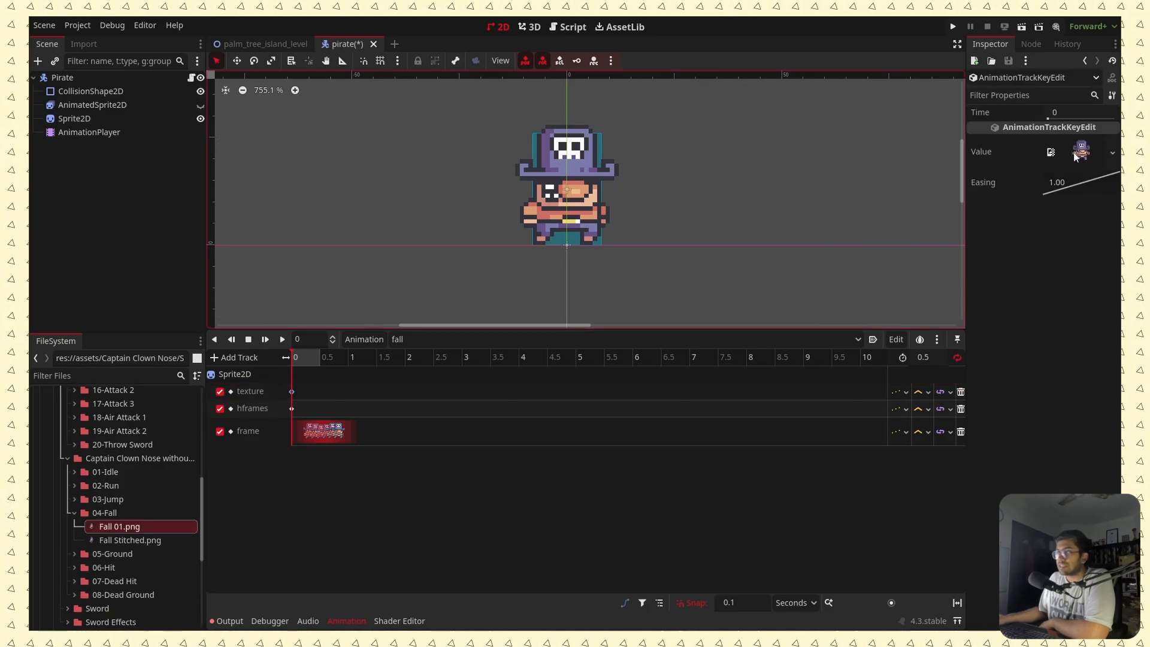
Set the fall animation's hframes key value to 1.
click(291, 409)
click(1057, 142)
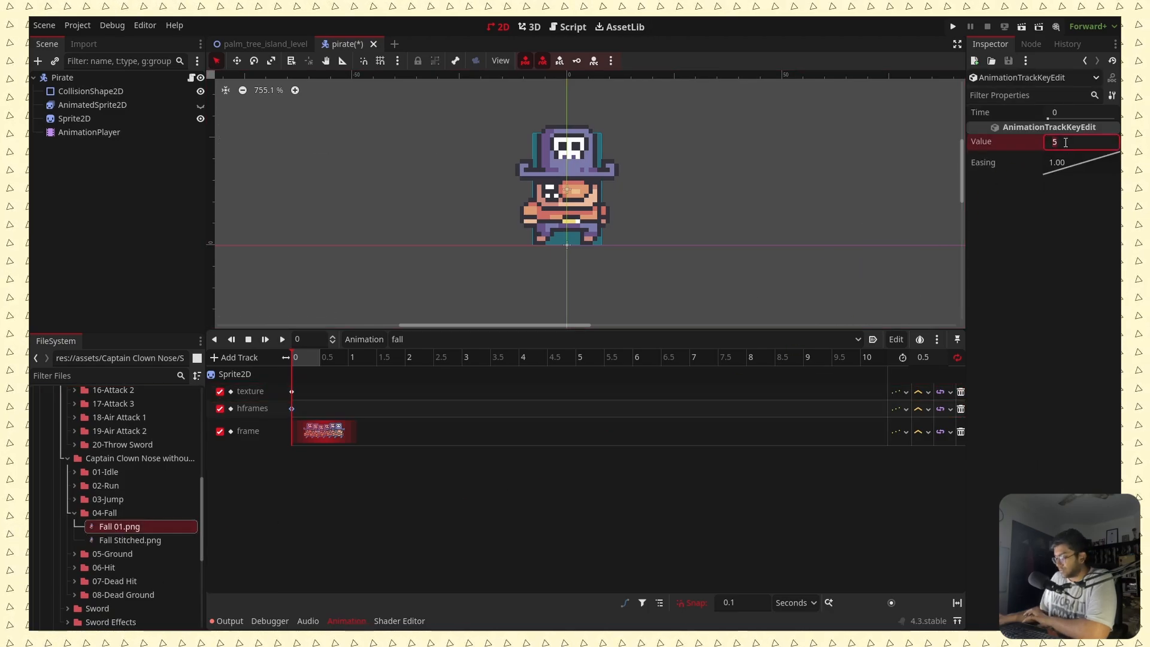
text(1)
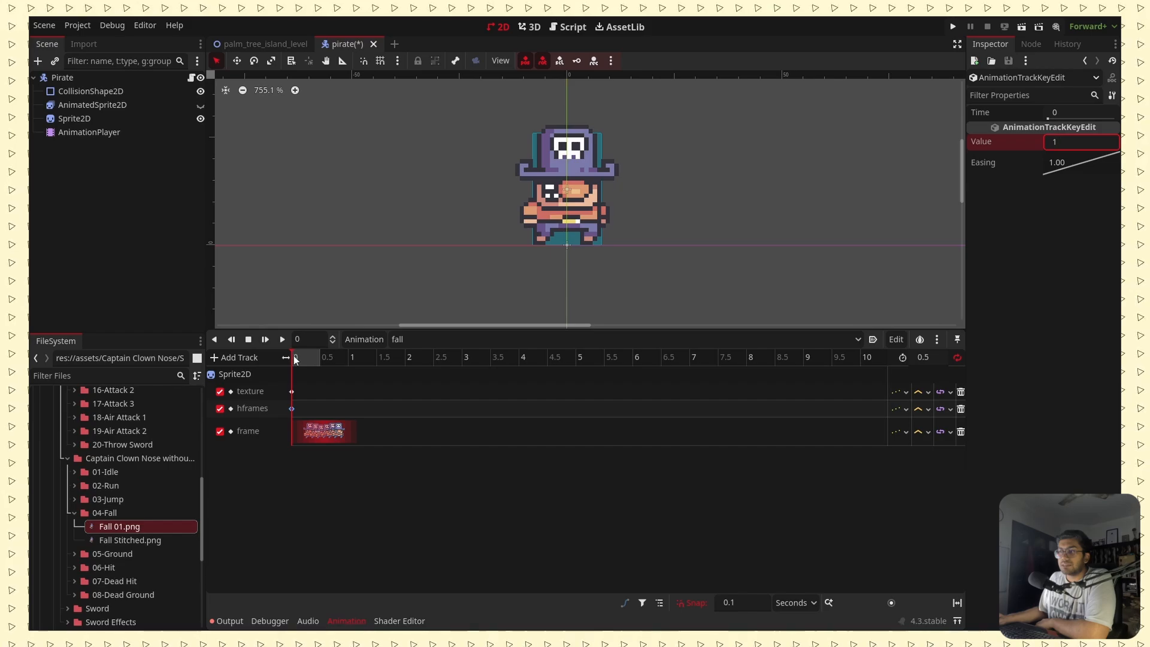
Set the fall animation's length to 0.1 seconds and turn off its looping.
click(925, 358)
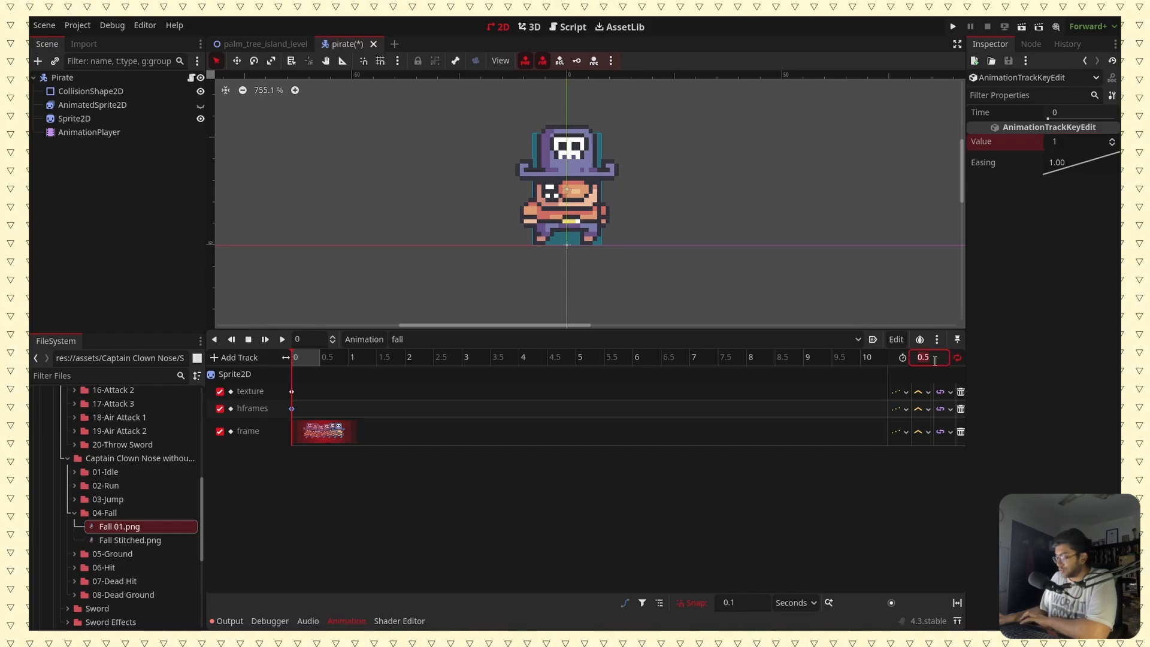
text(0.1)
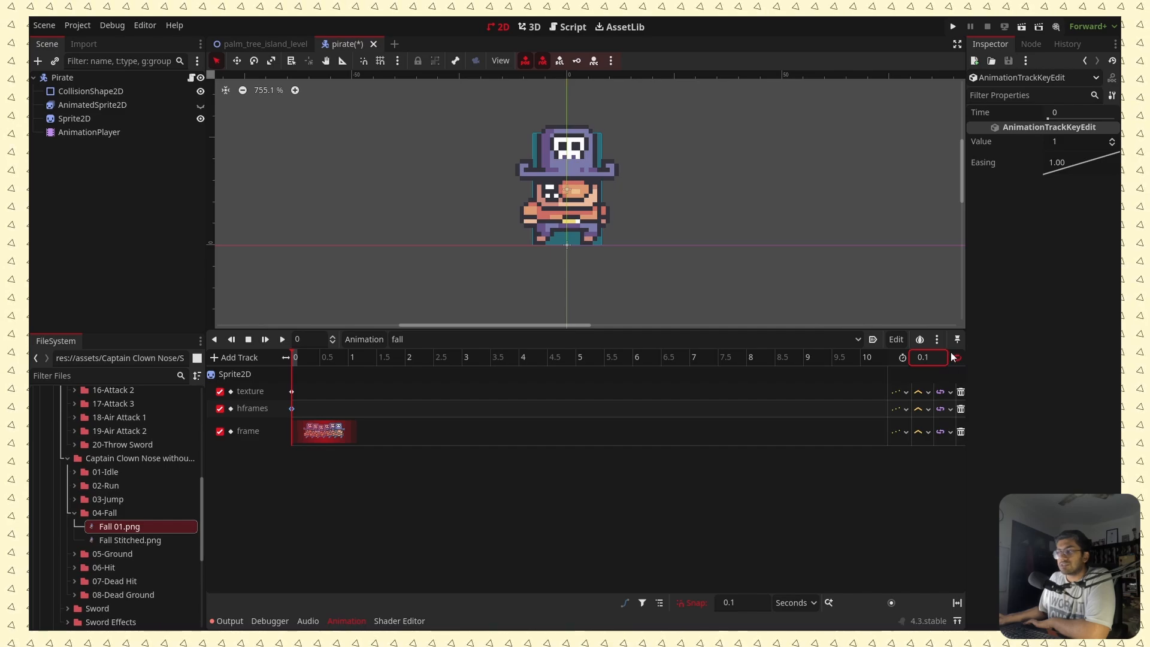
click(957, 358)
Delete all keys after the first one on the fall animation's frame track.
click(310, 437)
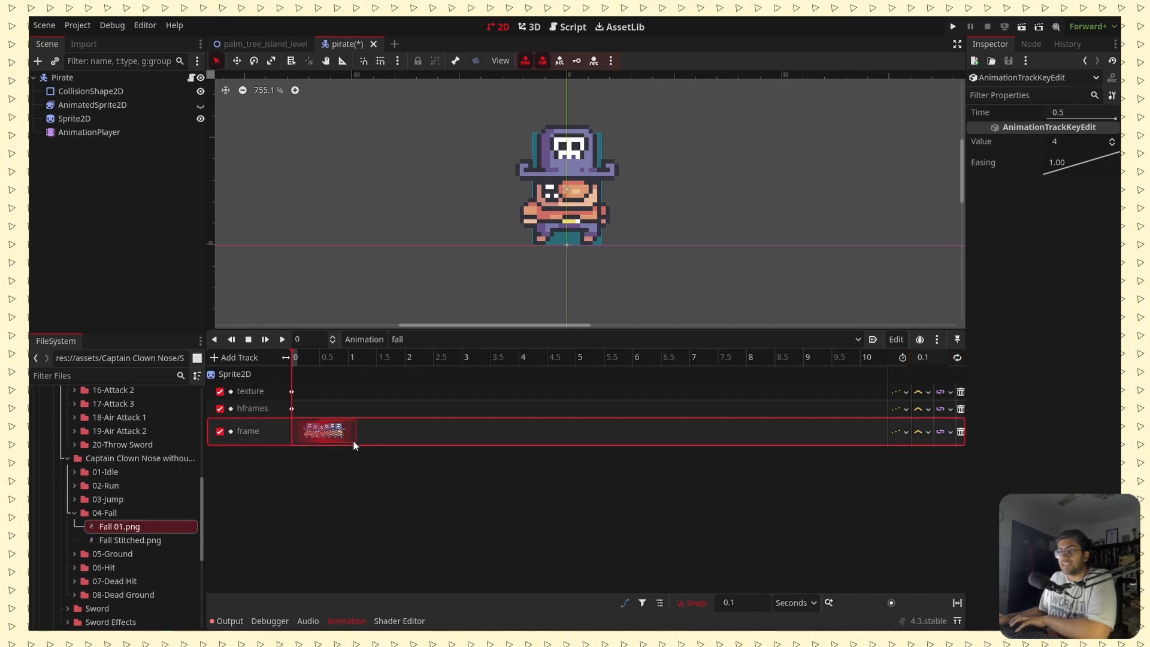
key(Delete)
click(337, 441)
key(Delete)
click(322, 437)
key(Delete)
click(320, 438)
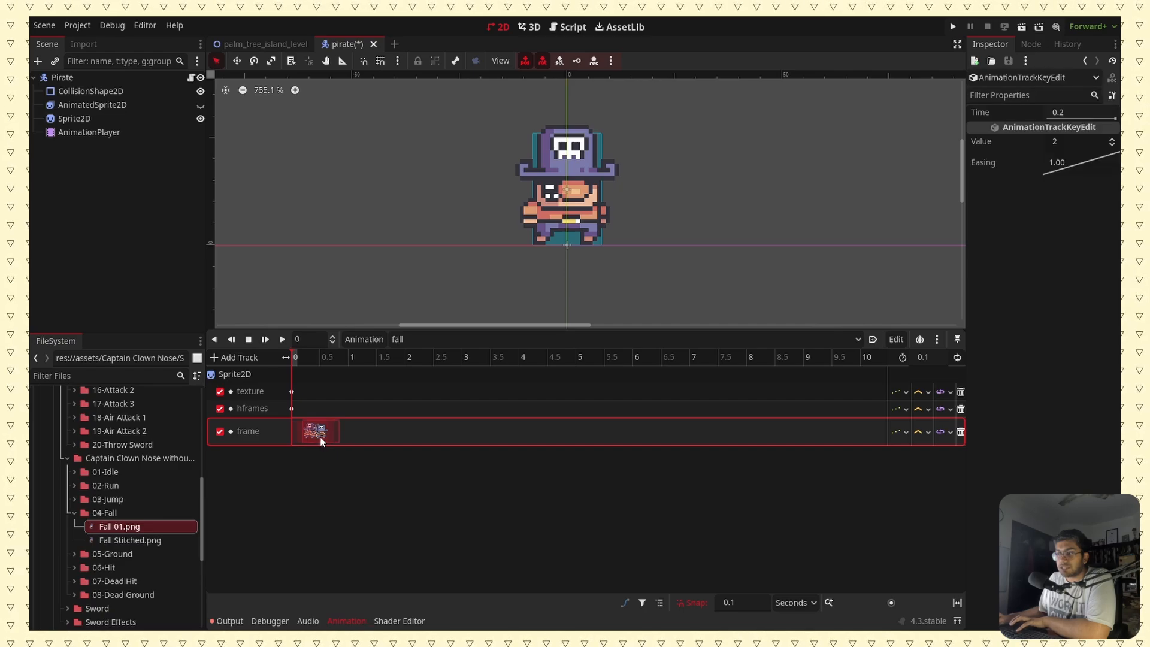
key(Delete)
click(320, 436)
key(Delete)
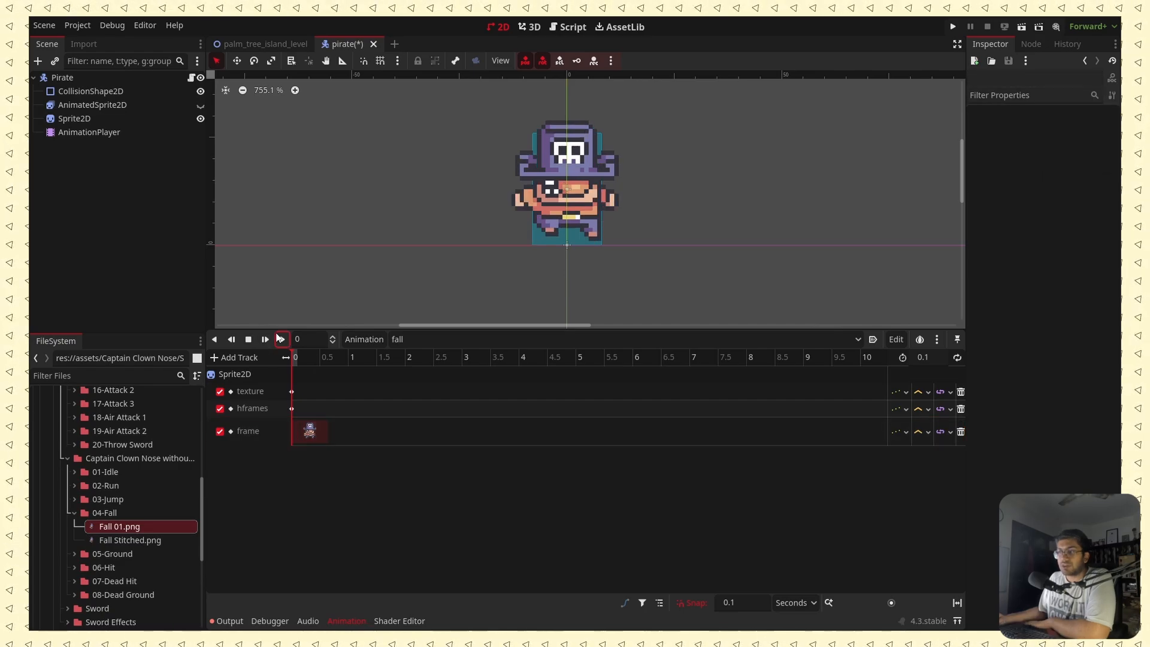
Preview the fall animation, turn its looping on and play it again.
click(281, 339)
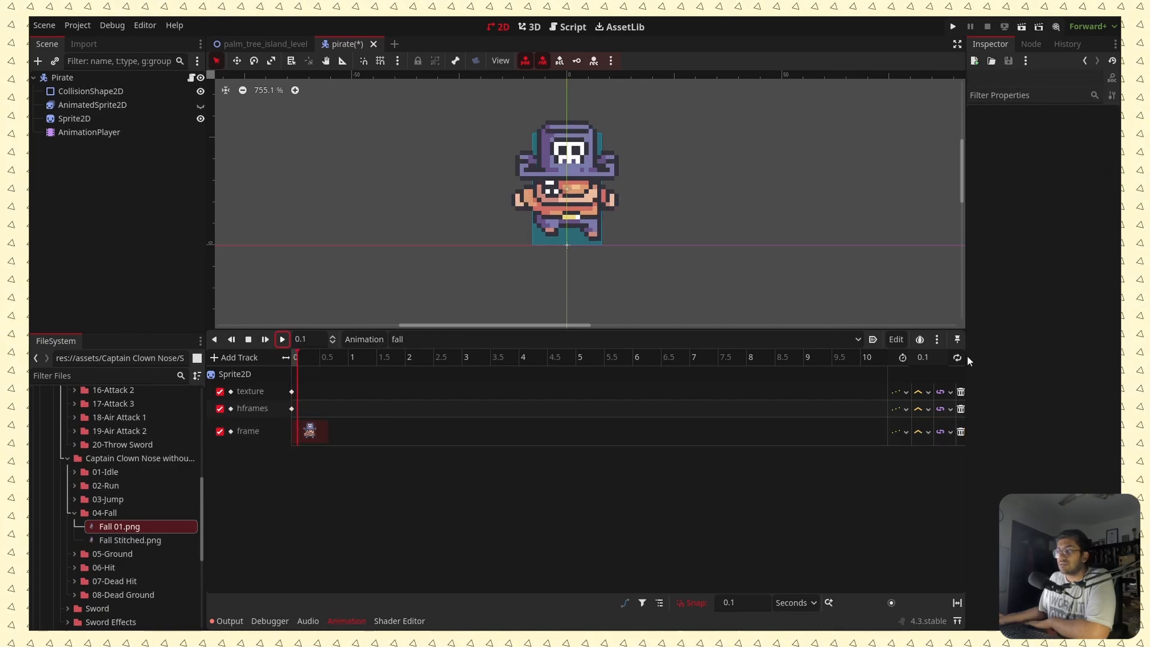
click(958, 360)
click(282, 340)
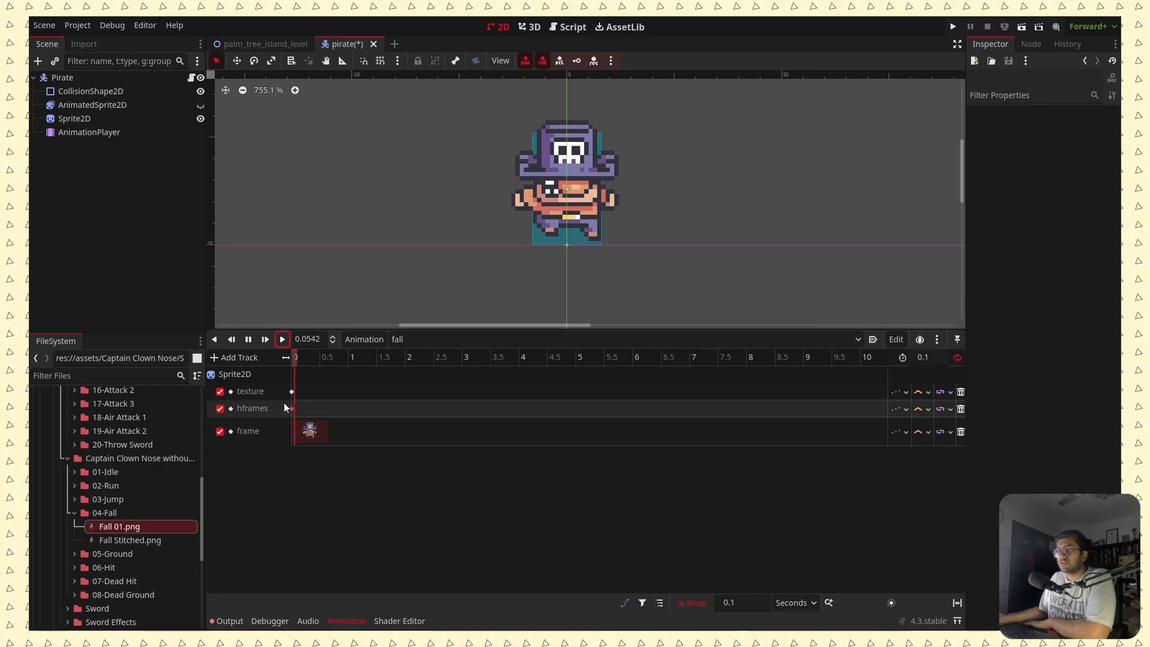
Stop the fall animation's preview and save the pirate scene.
click(248, 339)
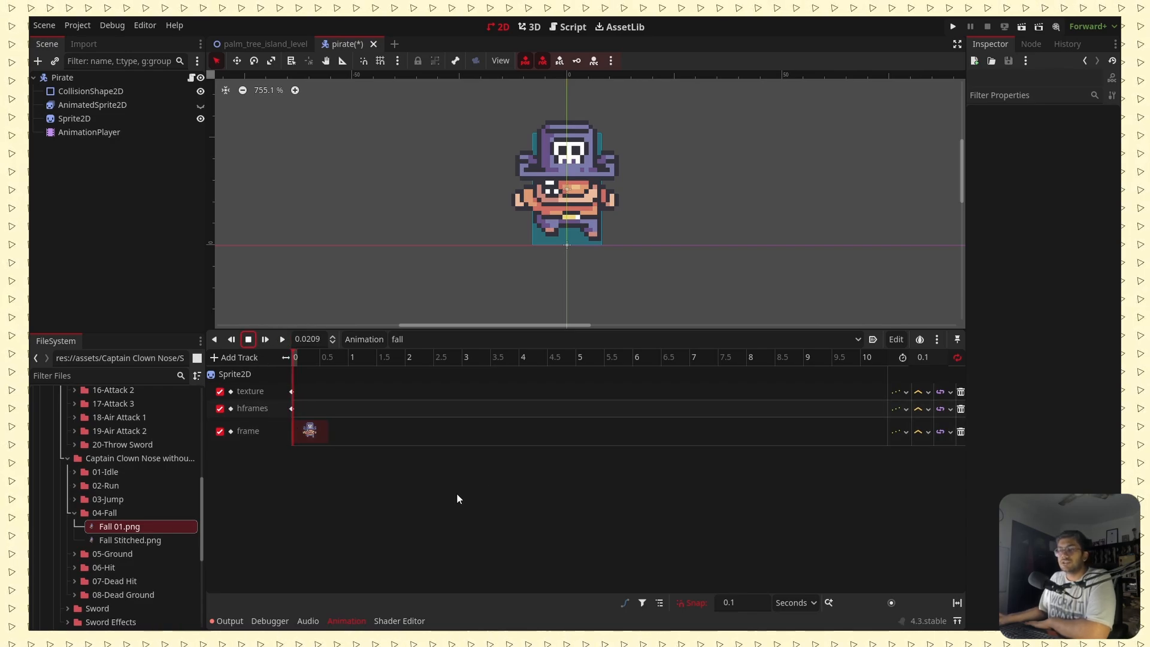
key(ctrl+s)
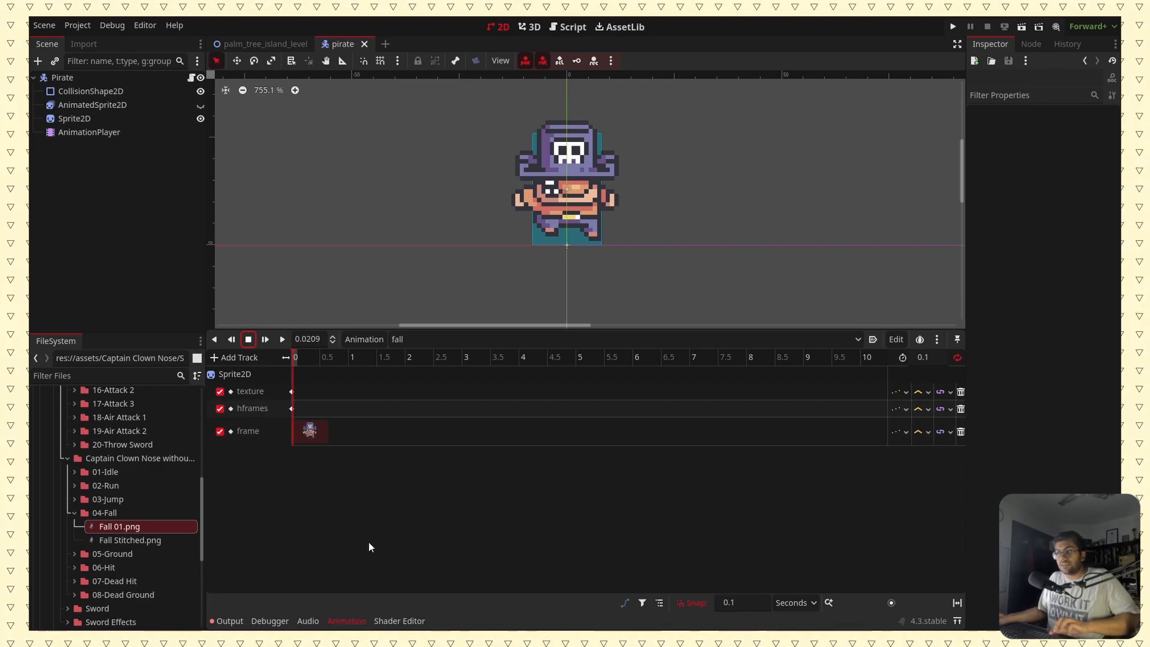
Duplicate the fall animation under the name fall_sword.
click(365, 339)
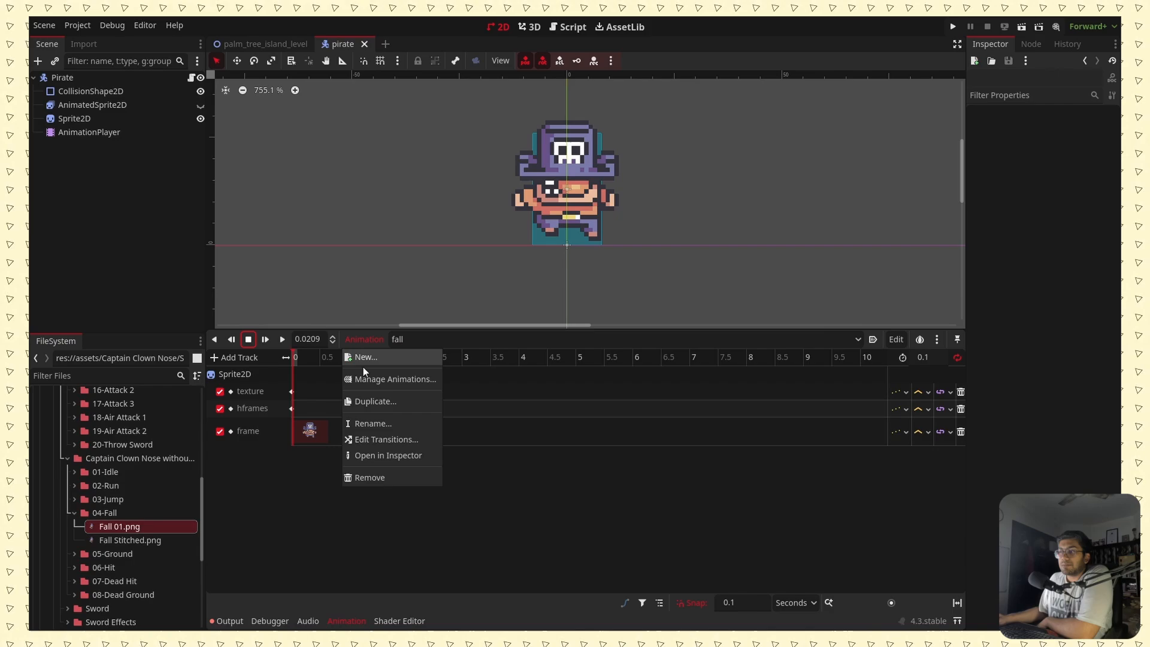
click(372, 401)
click(546, 318)
key(BackSpace)
text(s)
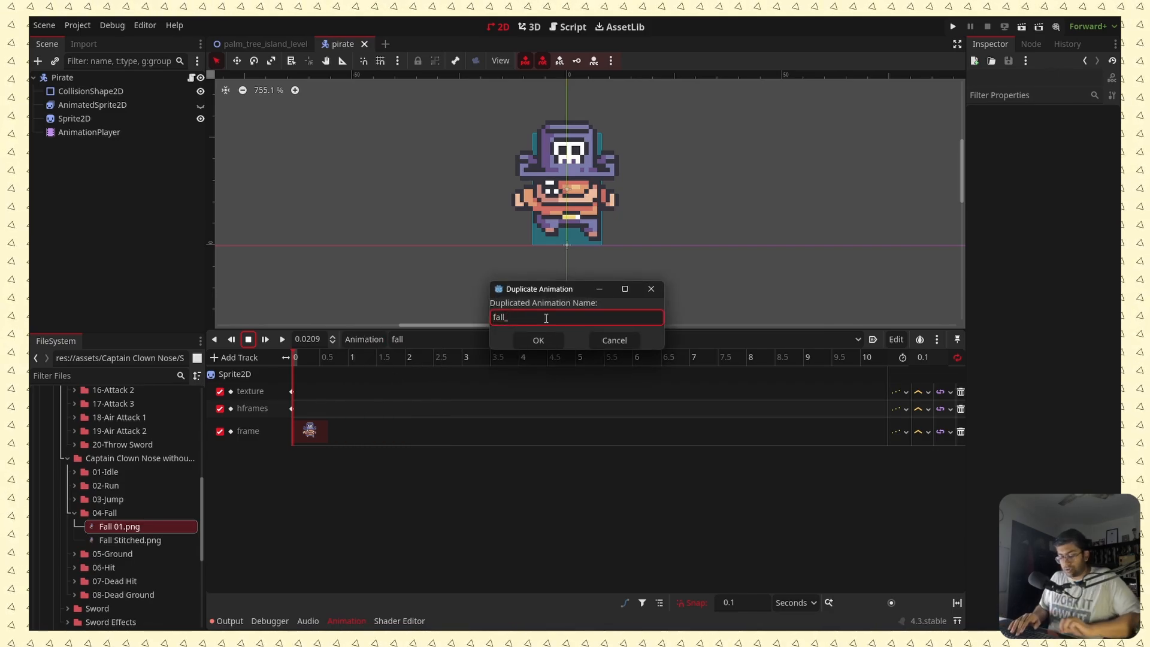
text(word)
click(539, 340)
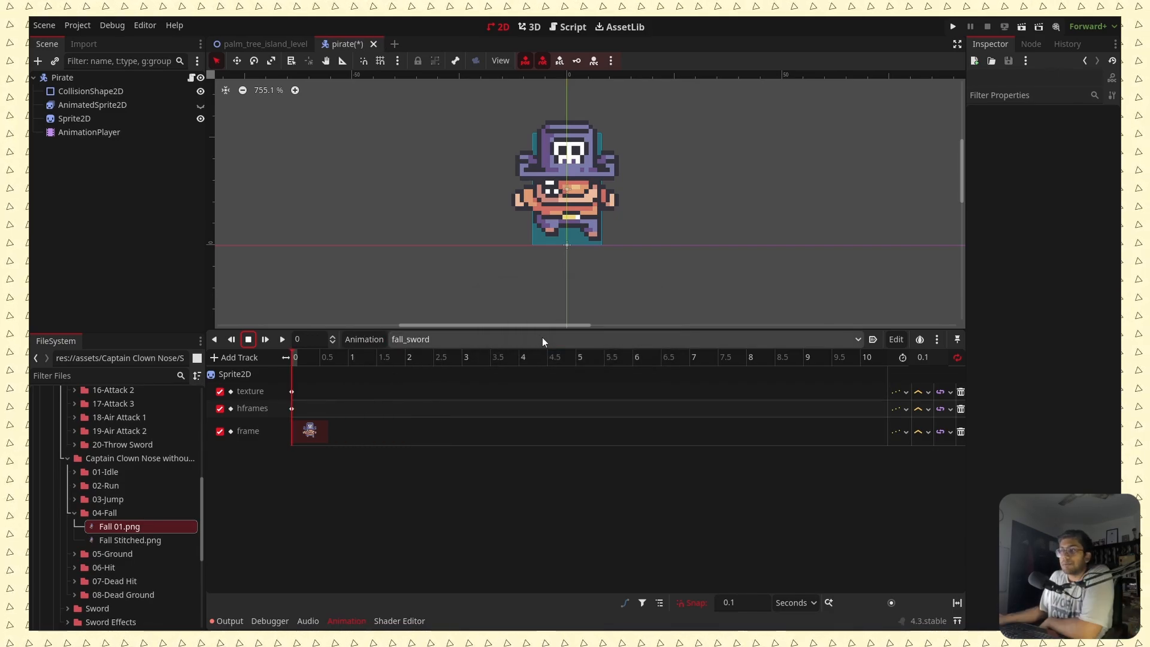
Replace the fall_sword animation's texture key value with Fall Sword 01.png from the 12-Fall Sword folder.
click(292, 392)
scroll(102, 455, up, 5)
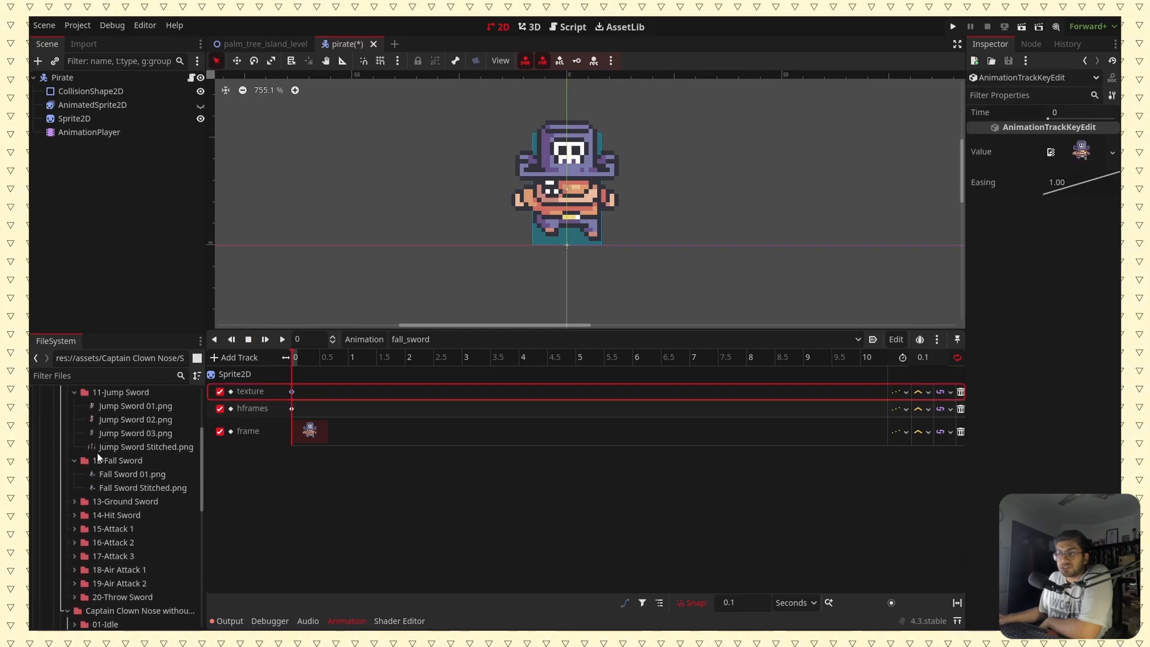
click(120, 488)
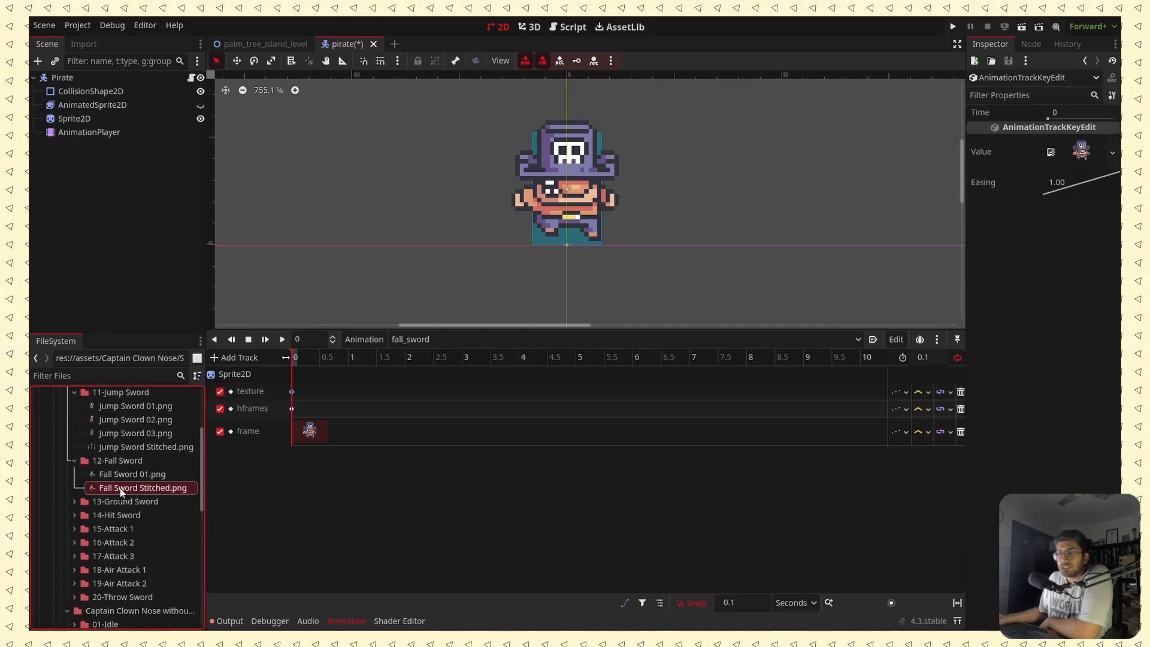
click(126, 475)
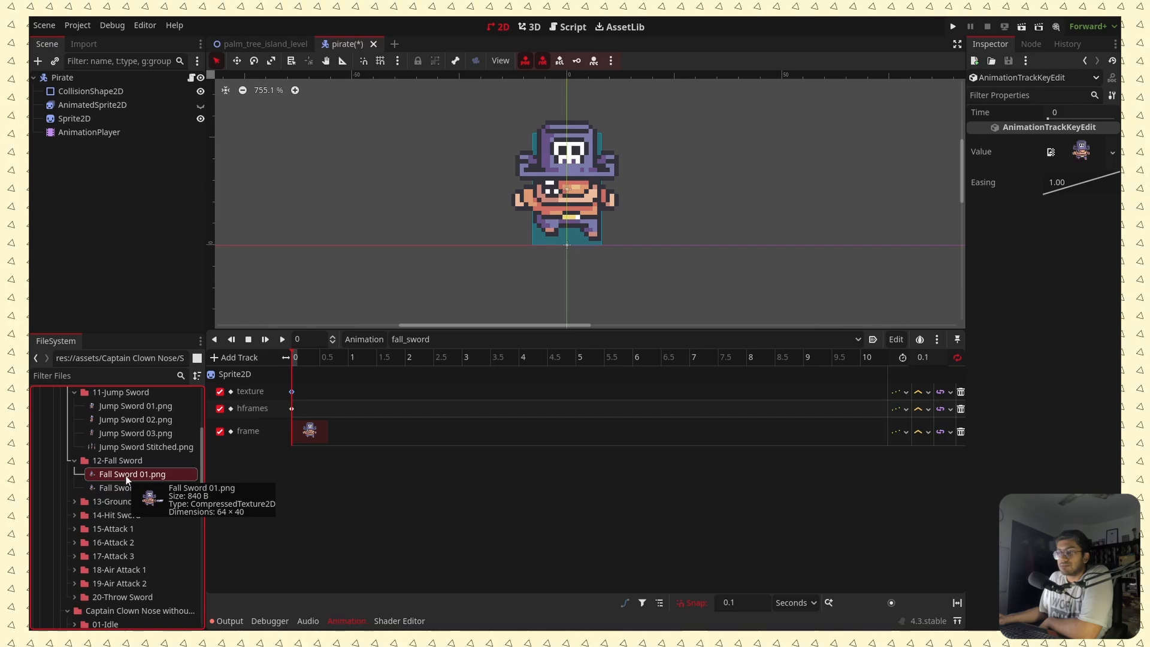
drag(125, 477, 1085, 241)
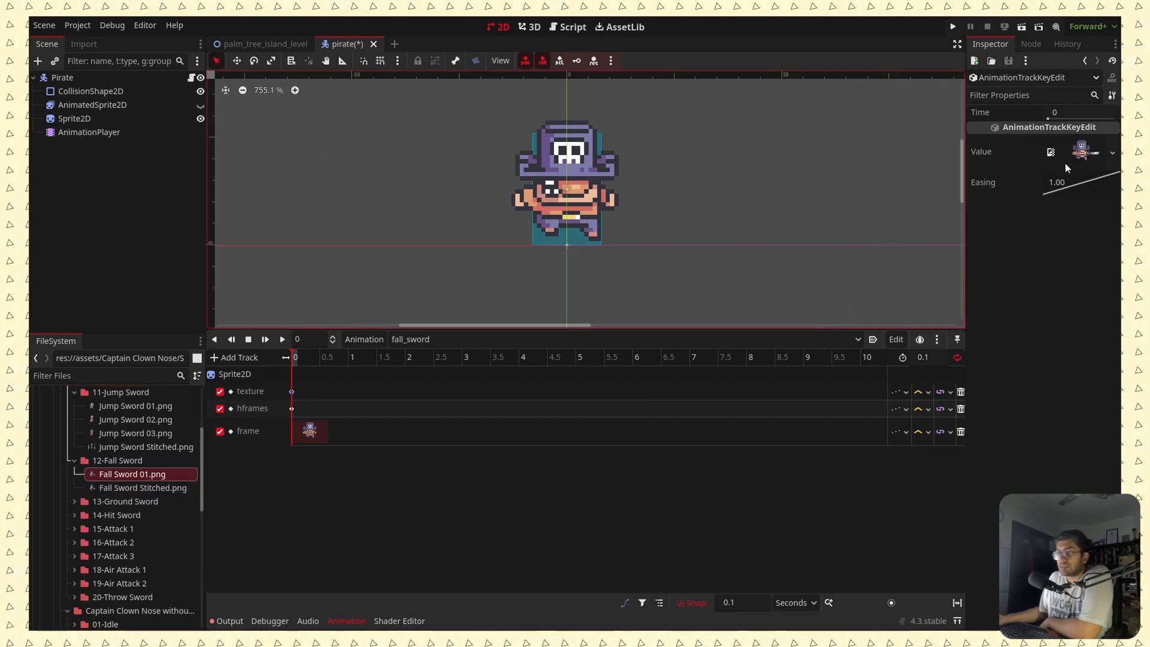
Preview the fall_sword animation, stop it and save the scene.
click(282, 343)
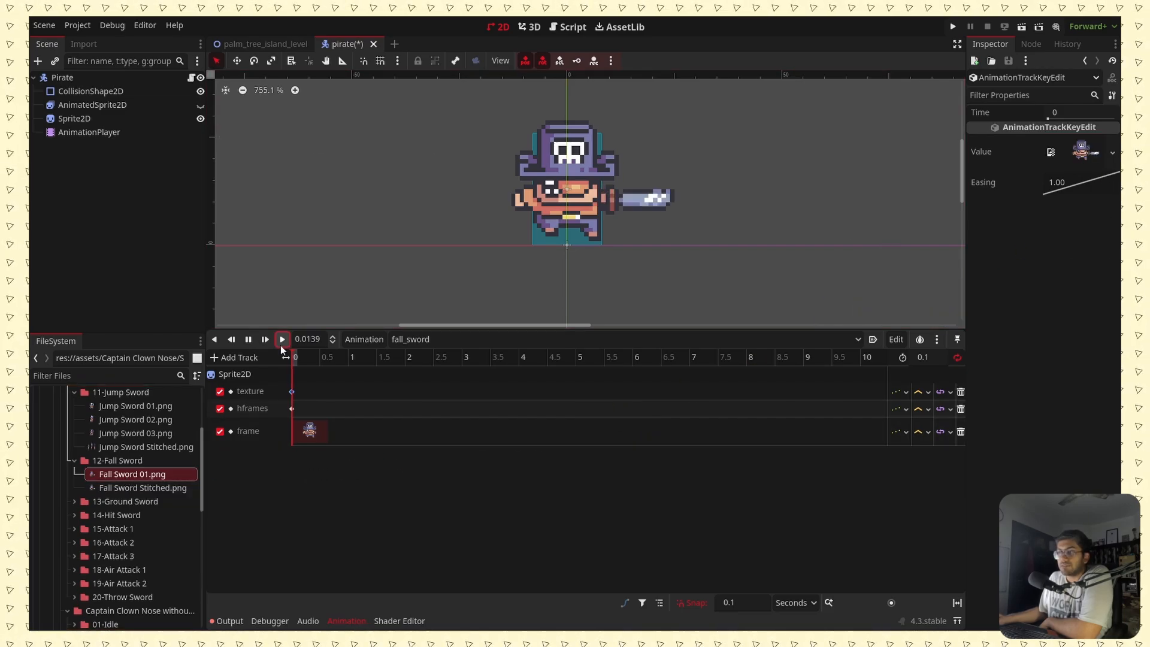
click(249, 339)
key(ctrl+s)
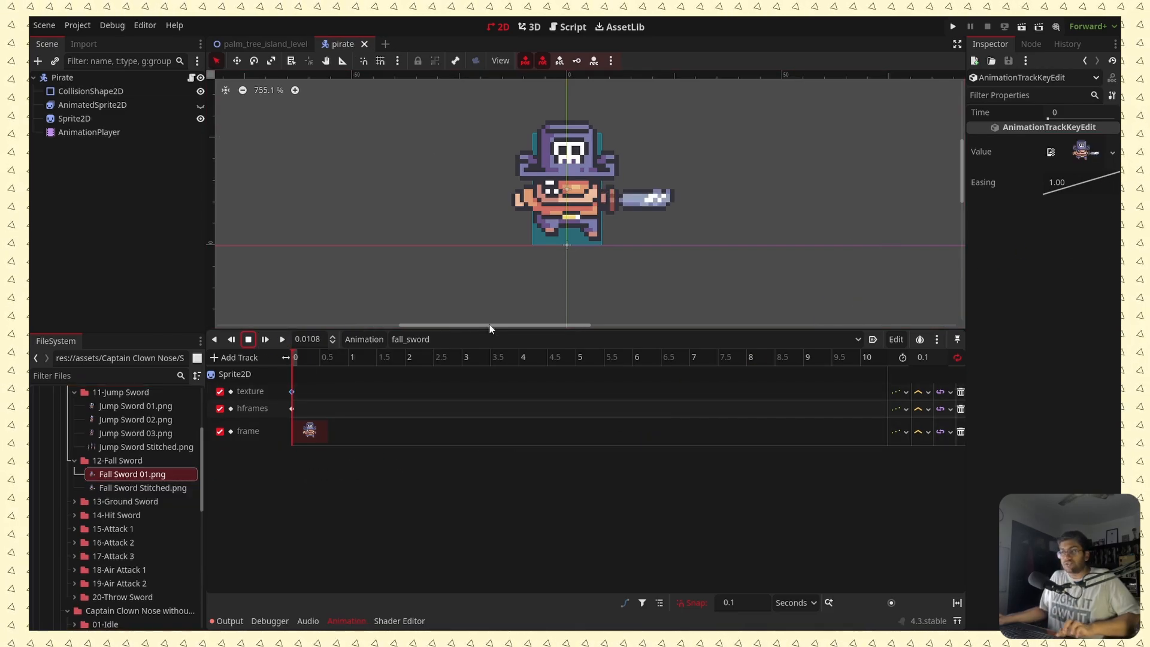
Collapse the 11-Jump Sword, 12-Fall Sword and 04-Fall sprite folders and expand the 13-Ground Sword folder.
click(419, 339)
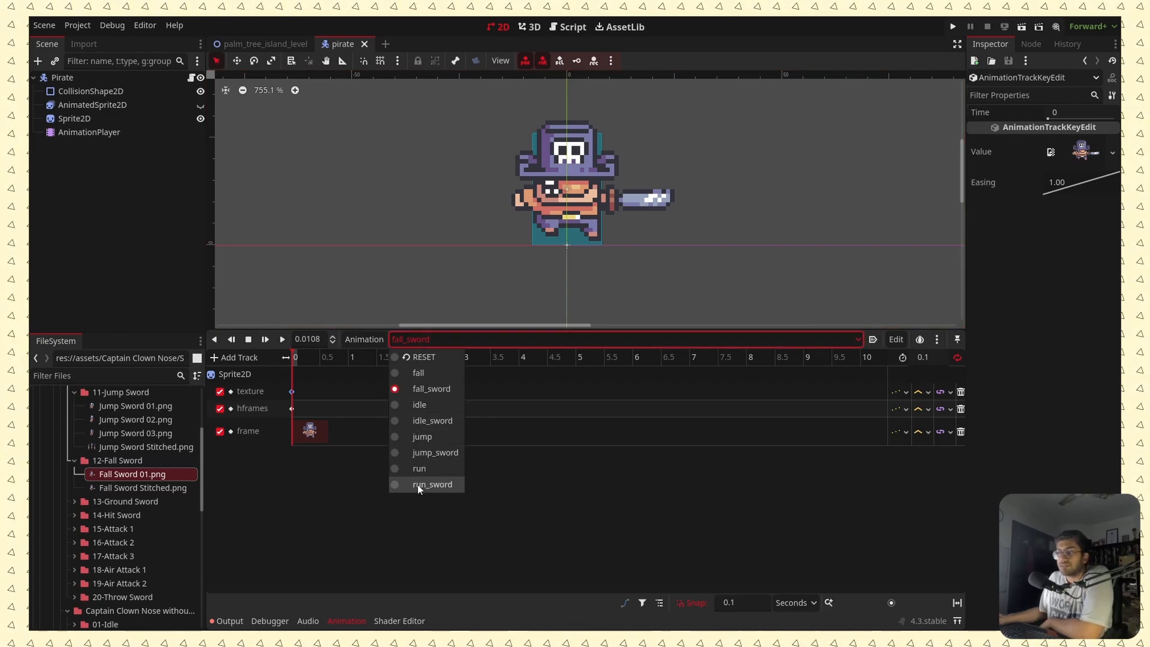
click(459, 336)
scroll(109, 478, up, 3)
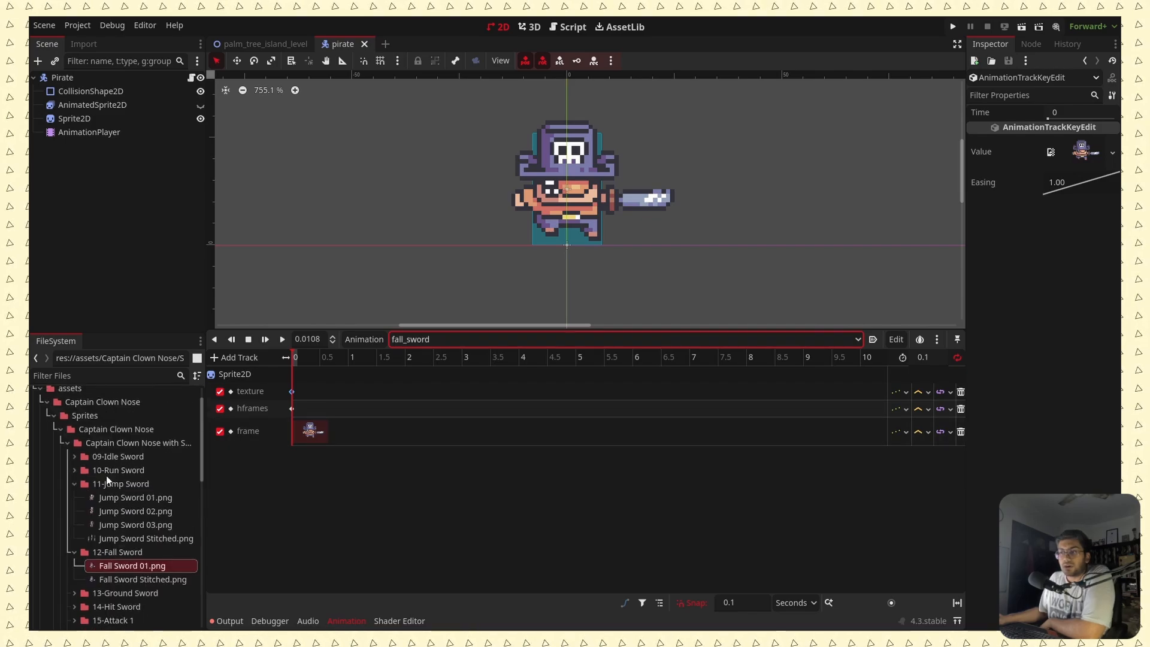
click(75, 486)
click(74, 499)
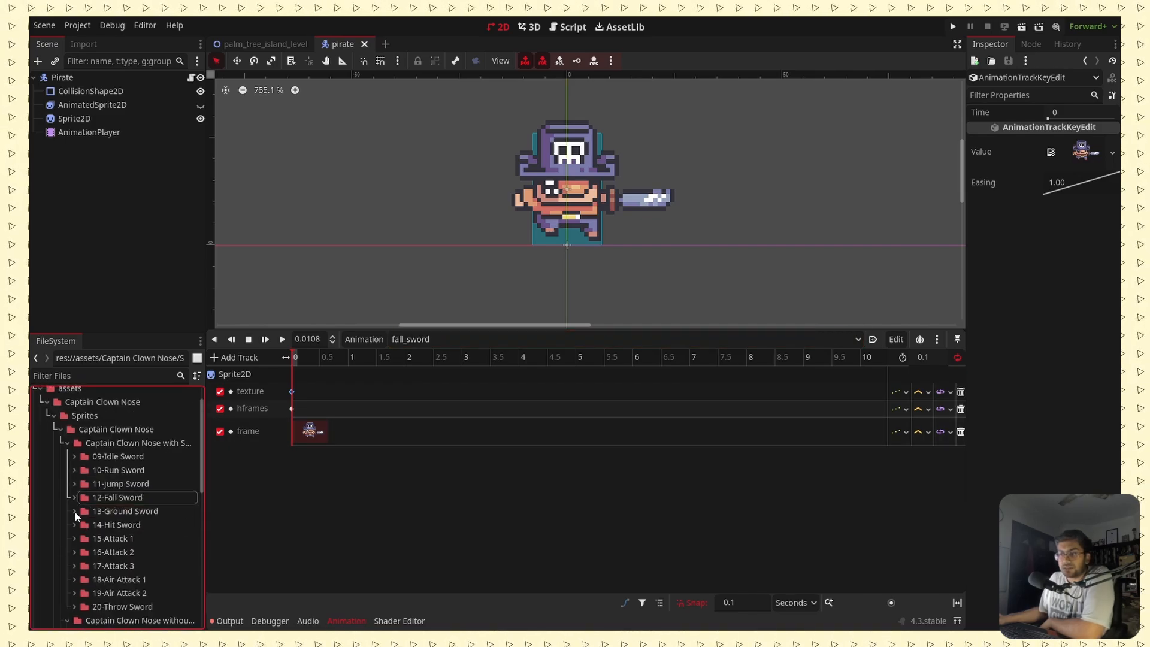
scroll(74, 512, down, 3)
scroll(75, 511, down, 2)
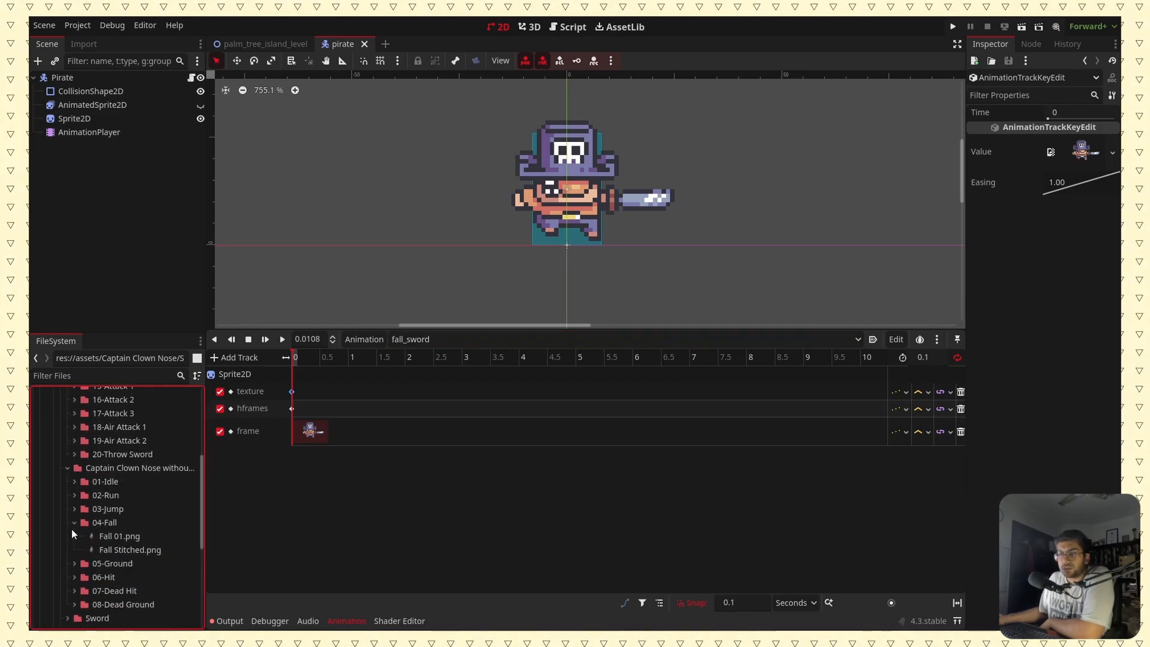
click(74, 521)
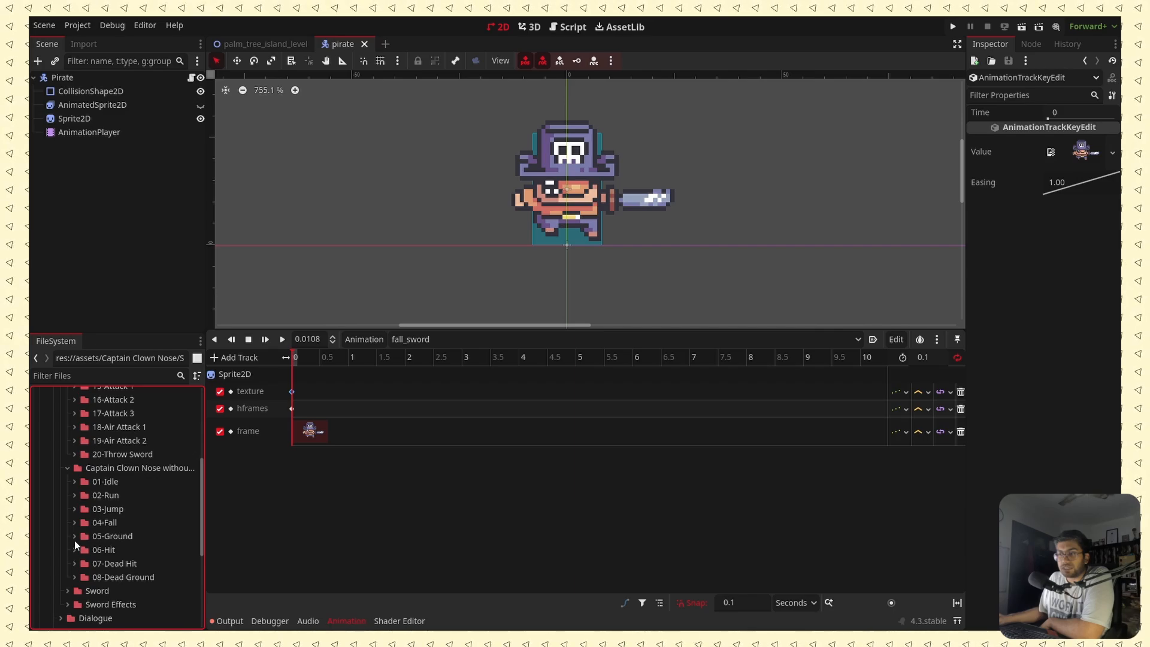
scroll(74, 540, up, 2)
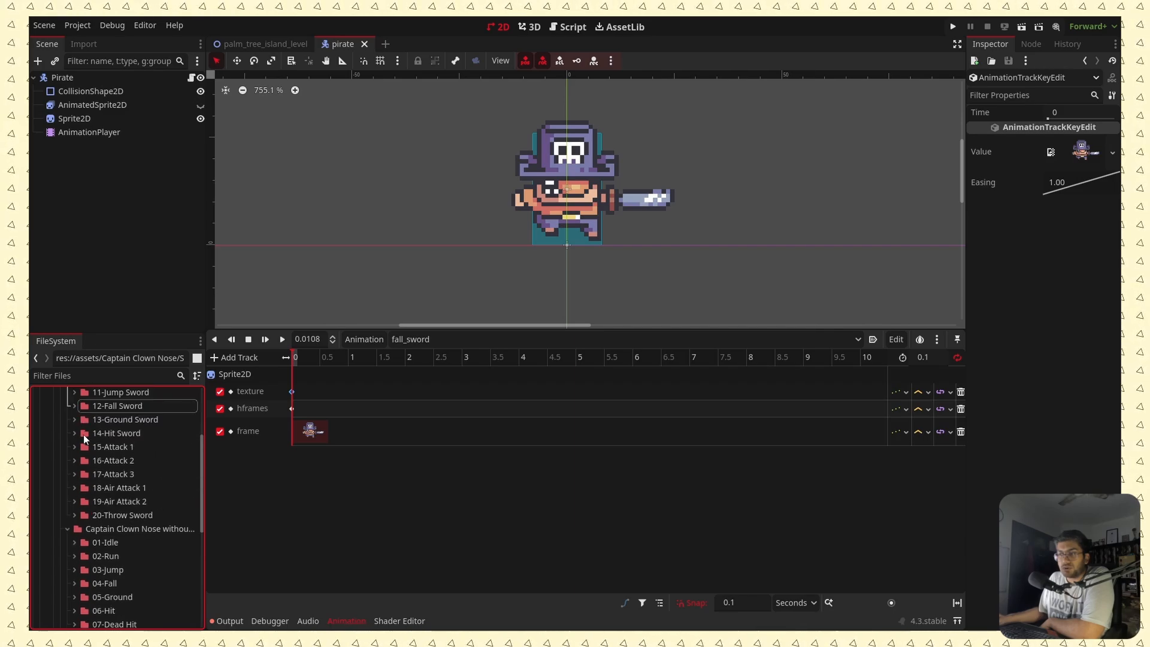
click(74, 420)
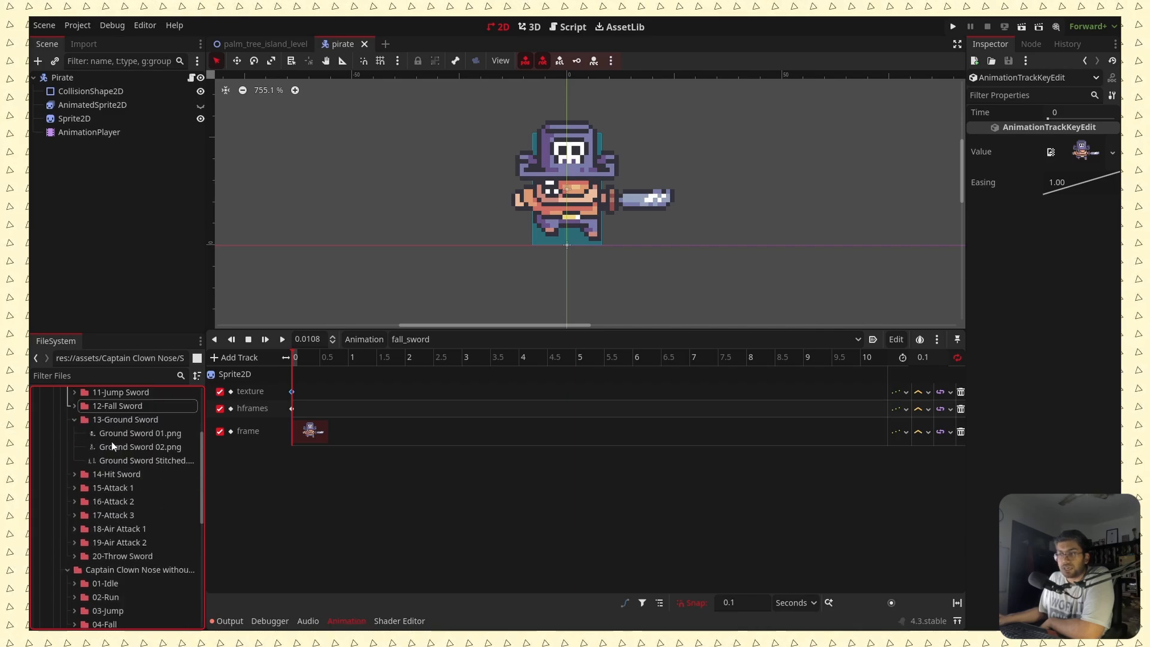
Switch to the idle animation and duplicate it under the name ground.
click(450, 341)
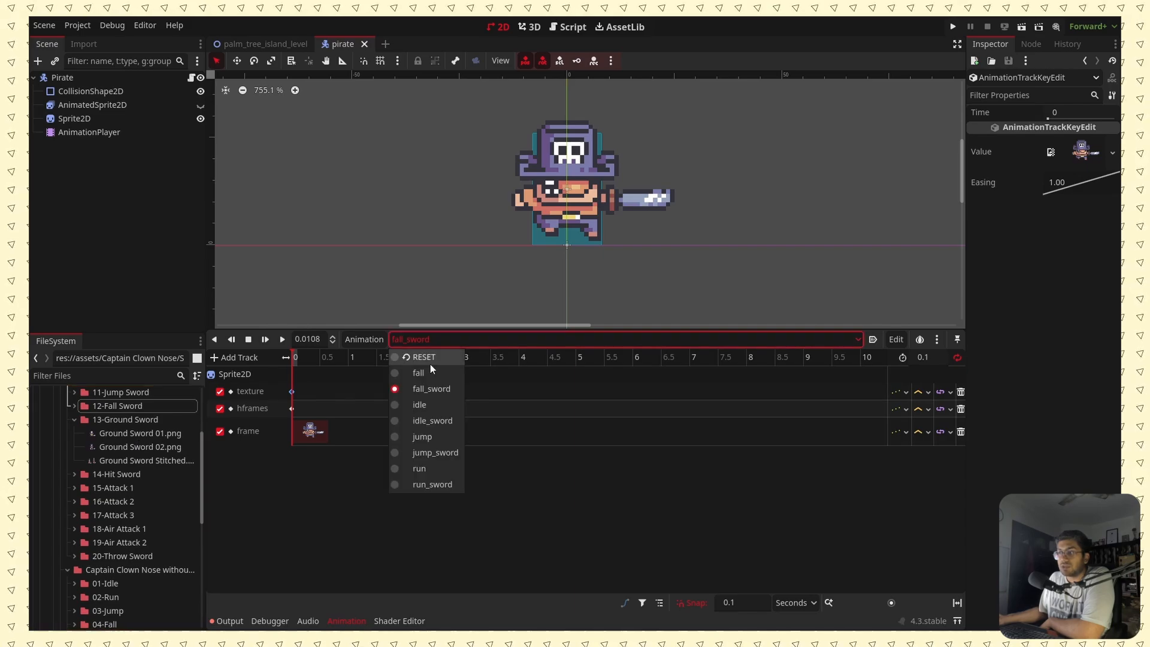
click(429, 406)
click(363, 339)
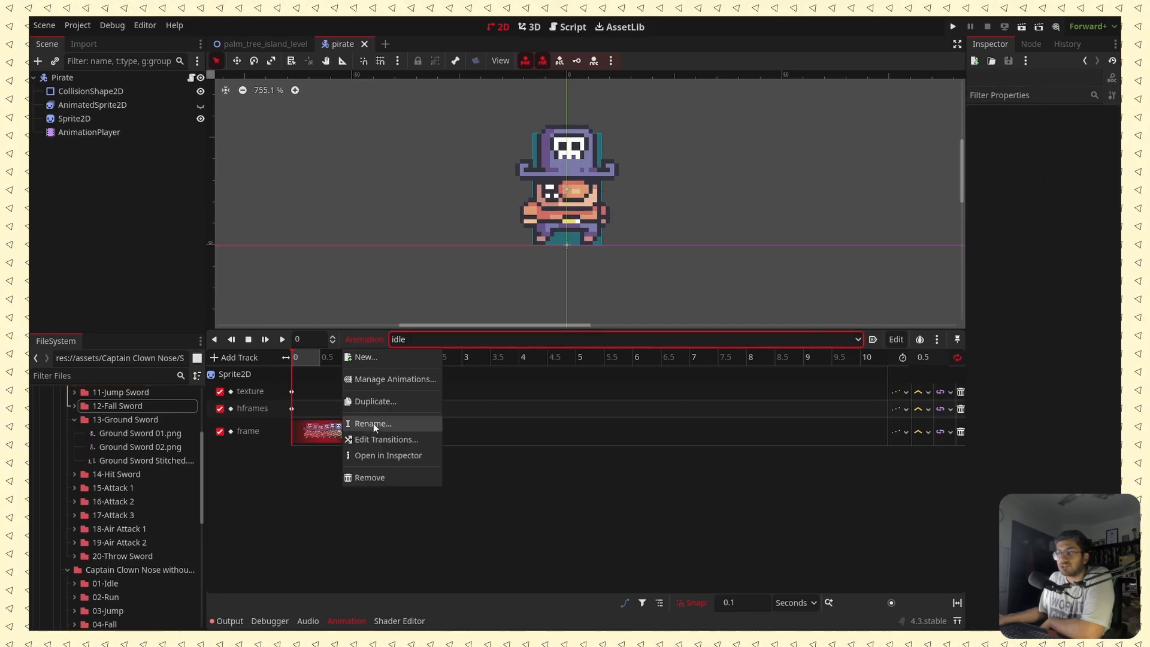
click(384, 403)
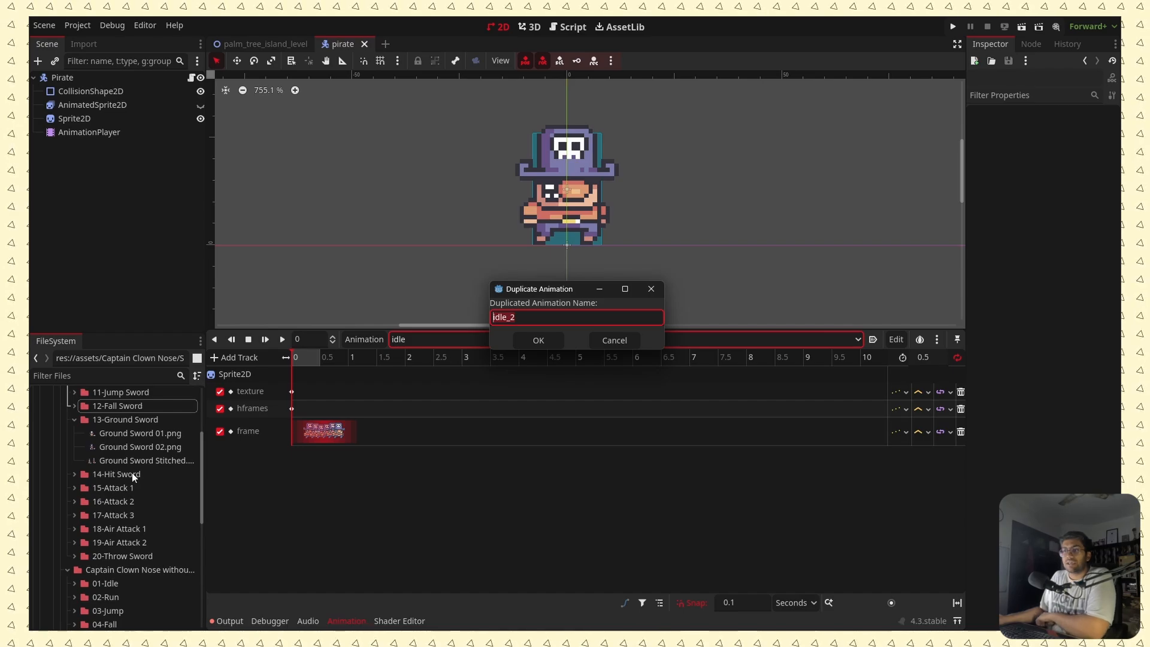
text(g)
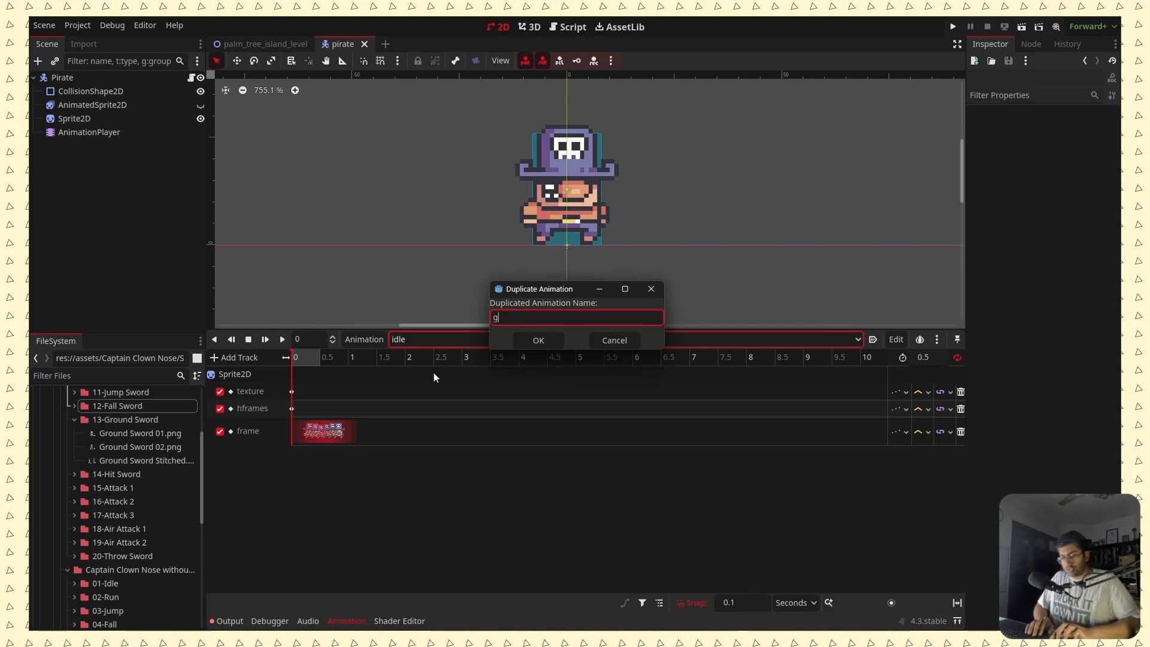
text(round)
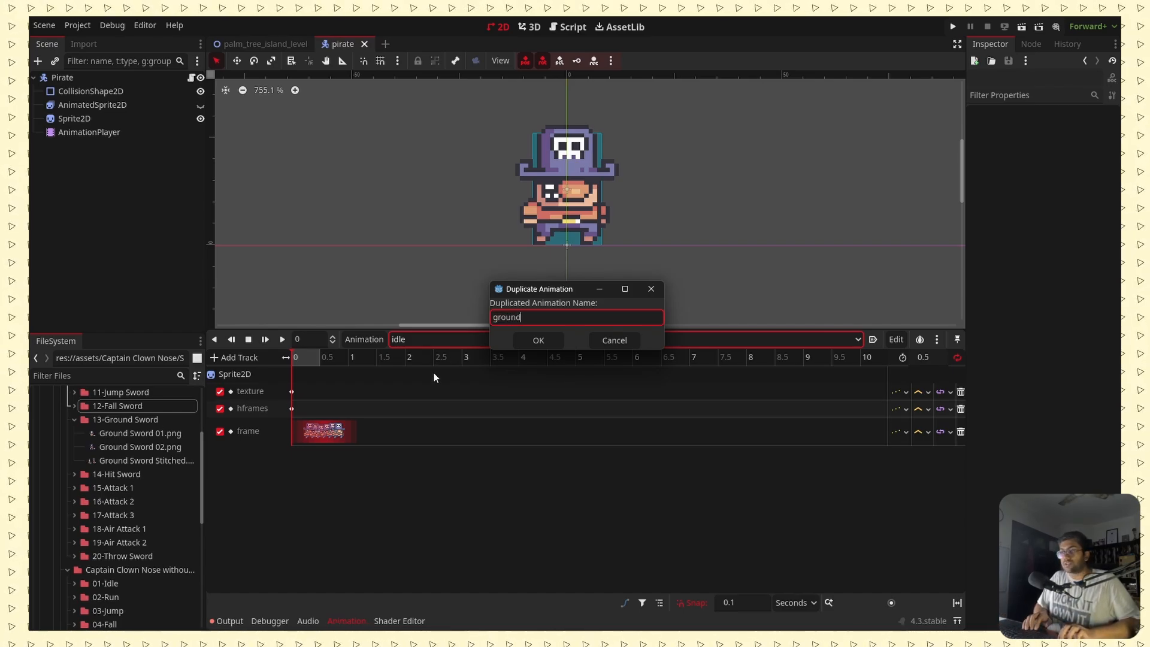
click(527, 343)
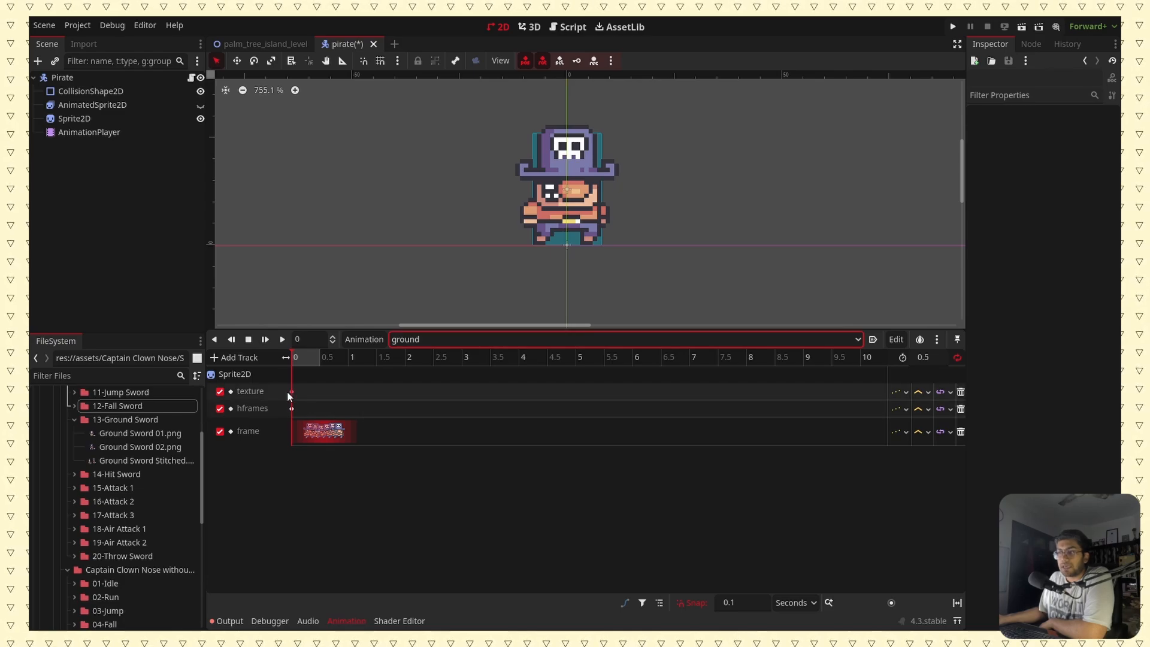
Replace the ground animation's texture key value with Ground Stitched.png from the 05-Ground folder.
scroll(84, 474, down, 5)
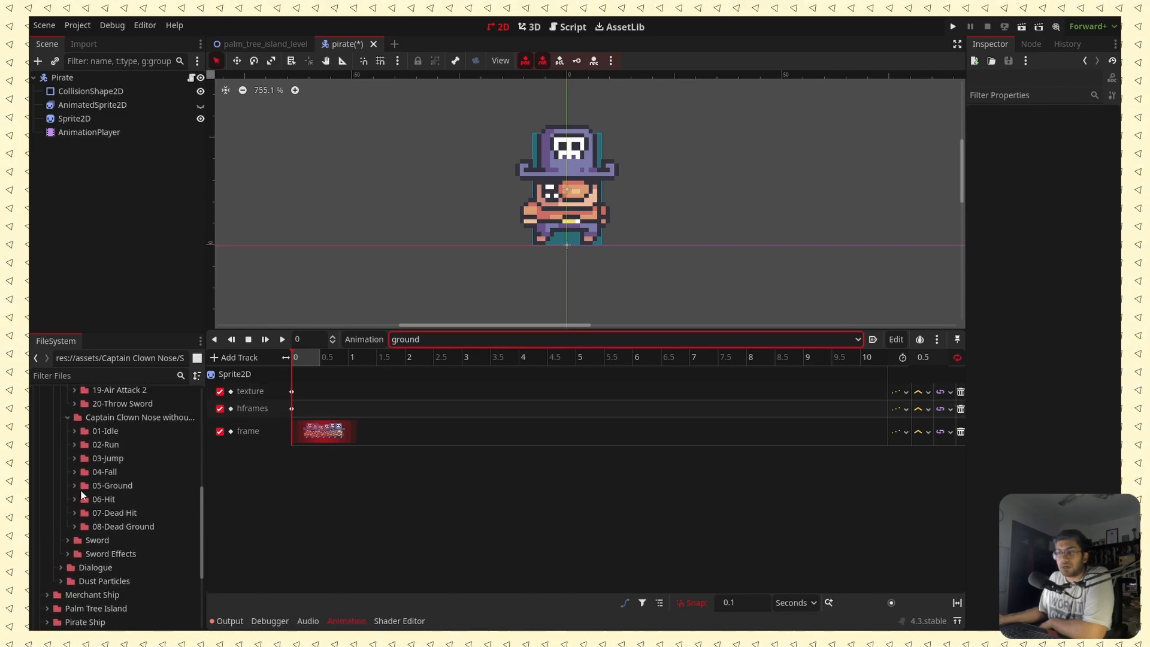
click(76, 485)
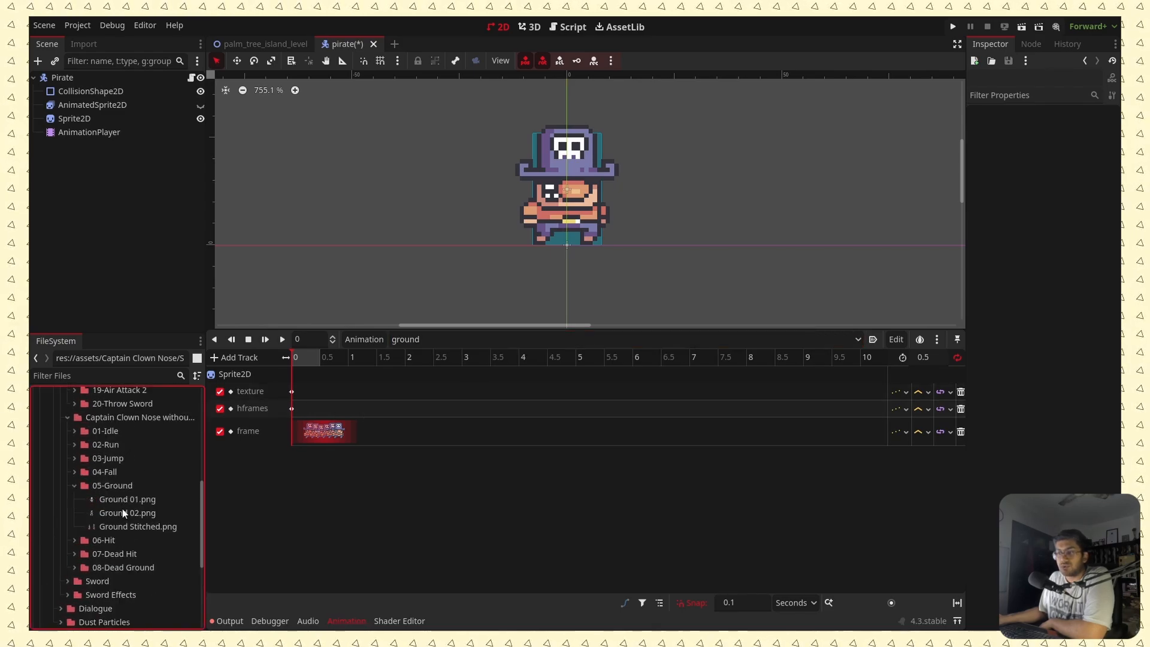
click(292, 392)
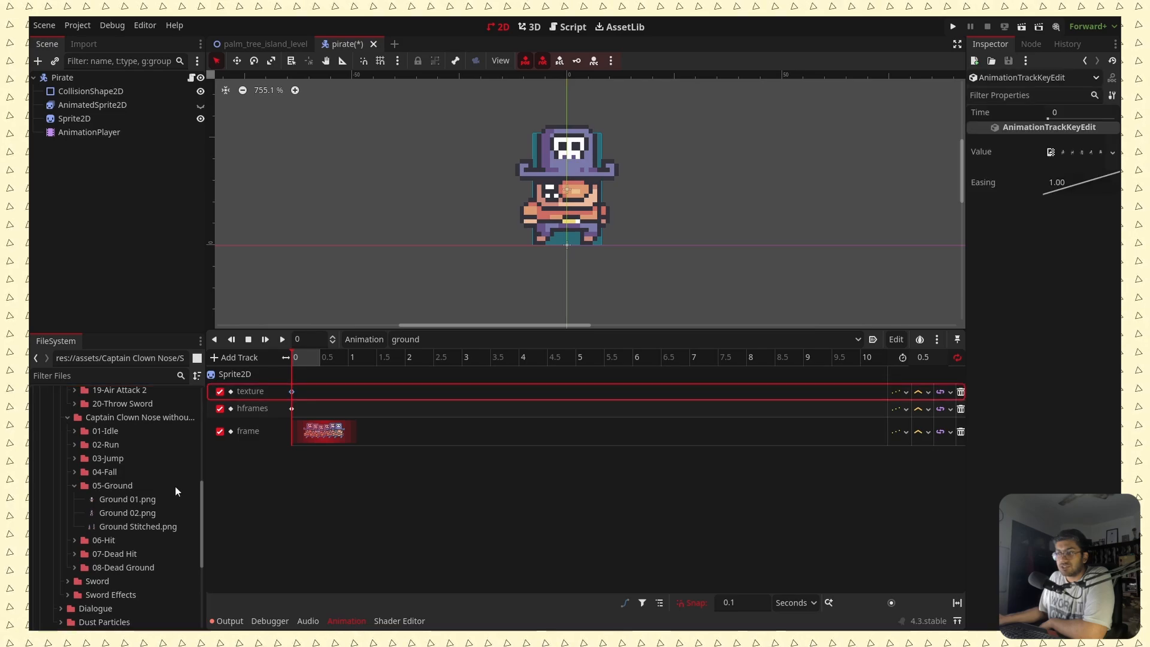
drag(138, 527, 1101, 150)
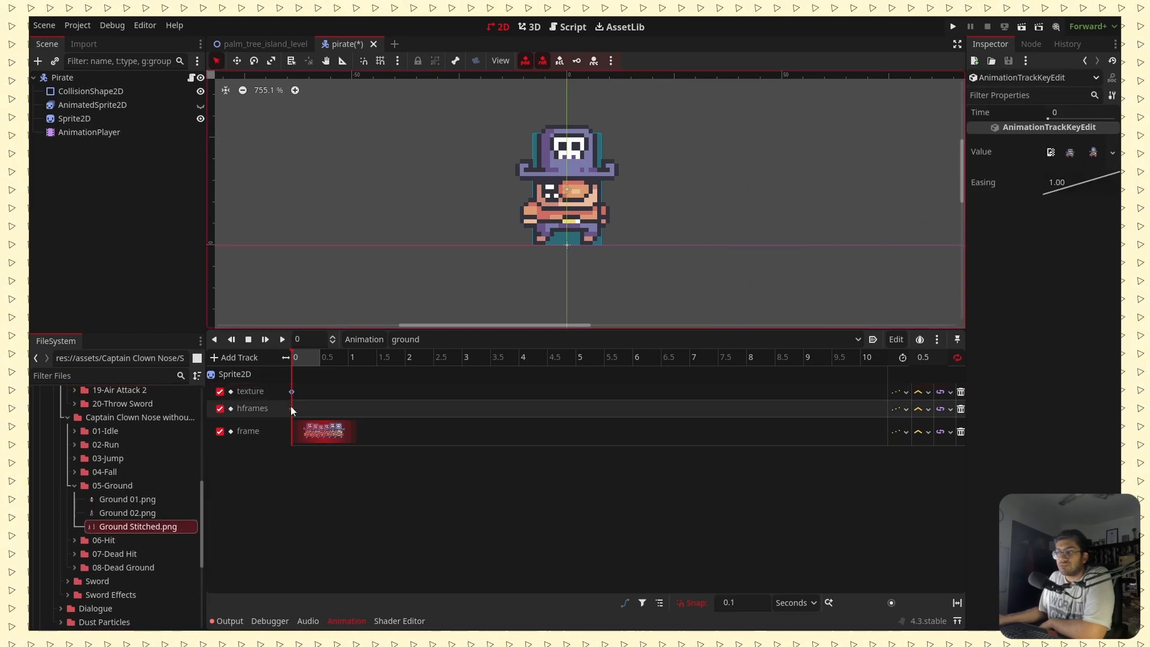
Set the ground animation's hframes key value to 2.
click(292, 409)
click(1067, 147)
text(5)
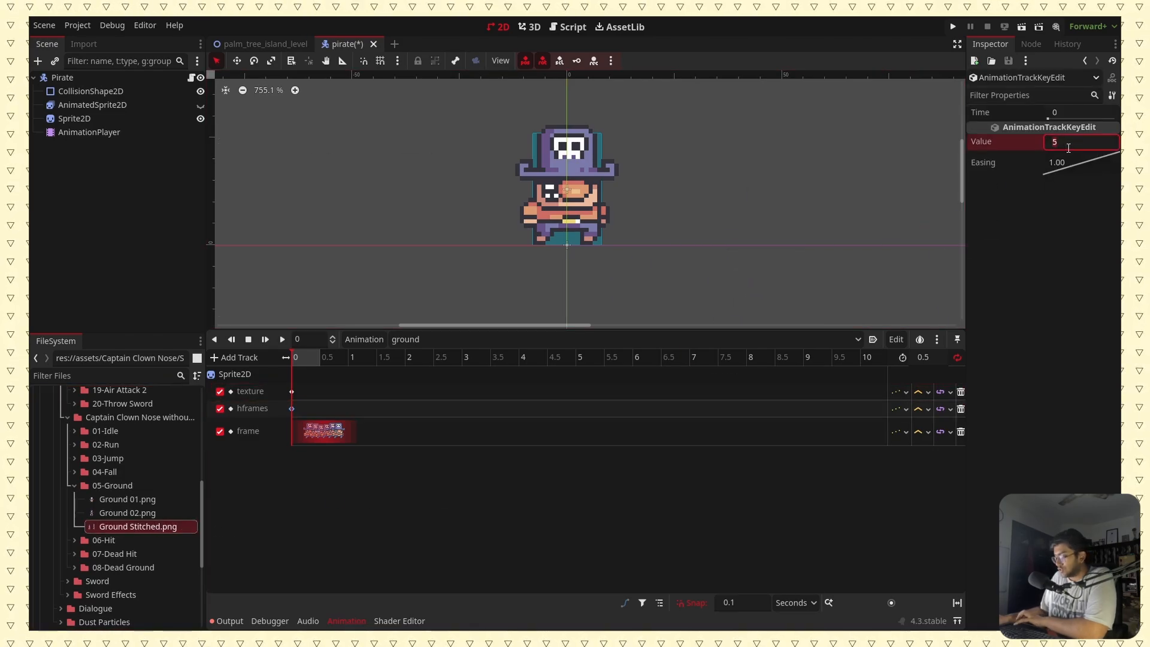
key(BackSpace)
text(2)
key(Return)
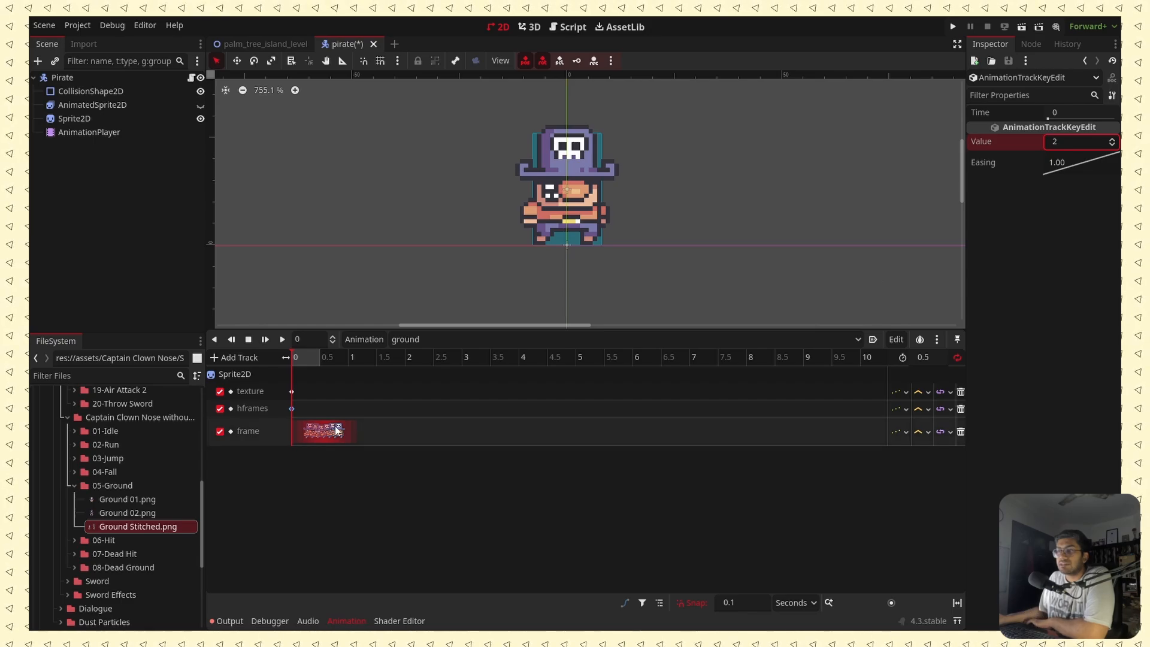
Delete all keys after the first two on the ground animation's frame track.
click(346, 432)
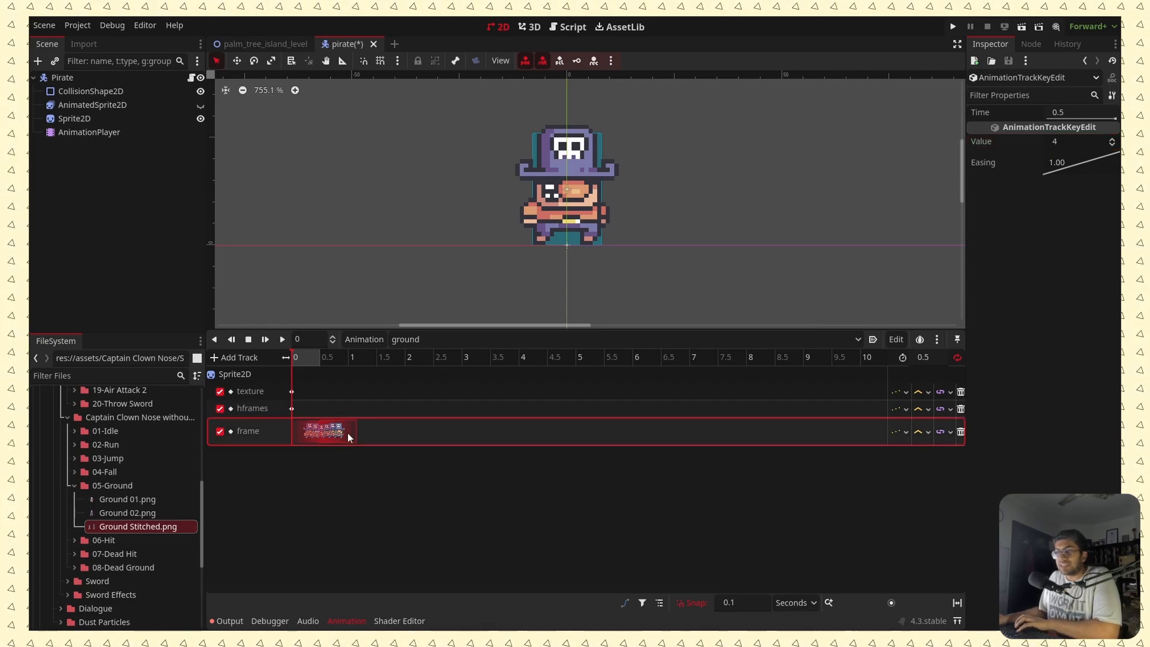
key(Delete)
click(336, 441)
key(Delete)
click(329, 441)
key(Delete)
click(322, 439)
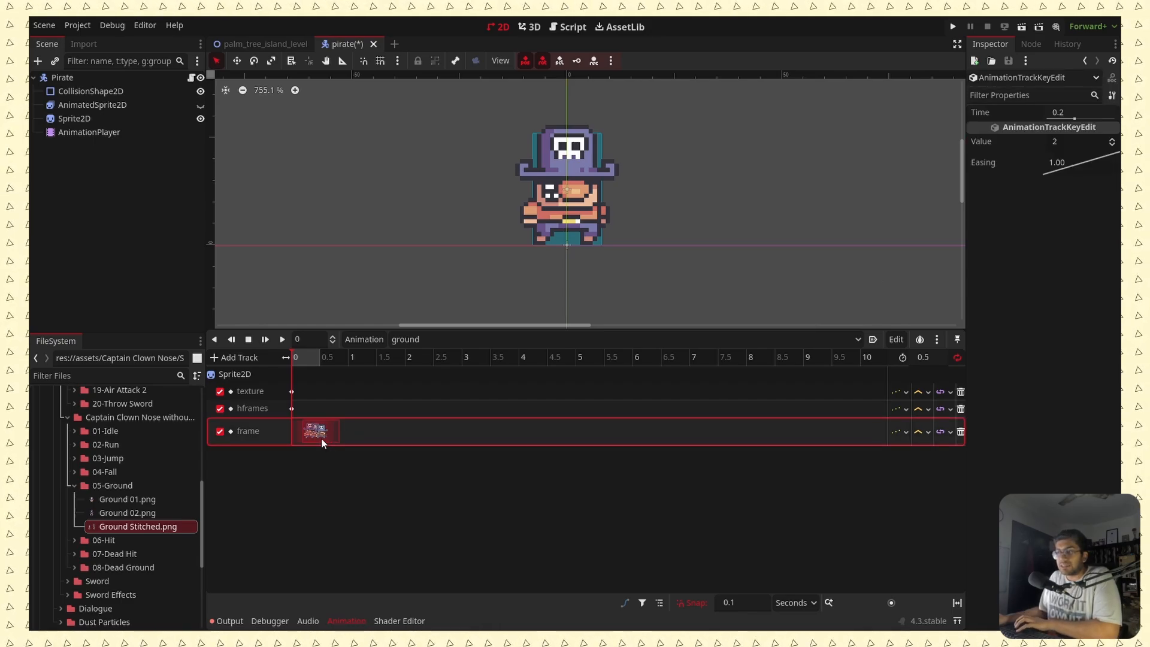
key(Delete)
Set the ground animation's length to 0.2 seconds with looping turned off and preview it.
click(928, 357)
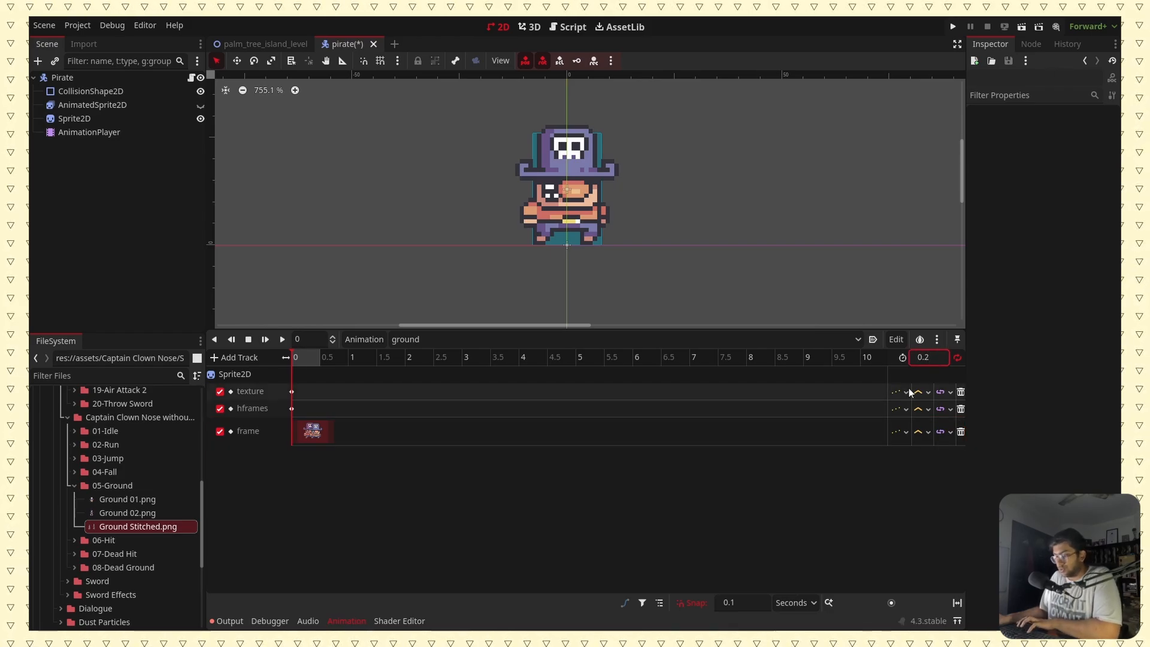
key(Return)
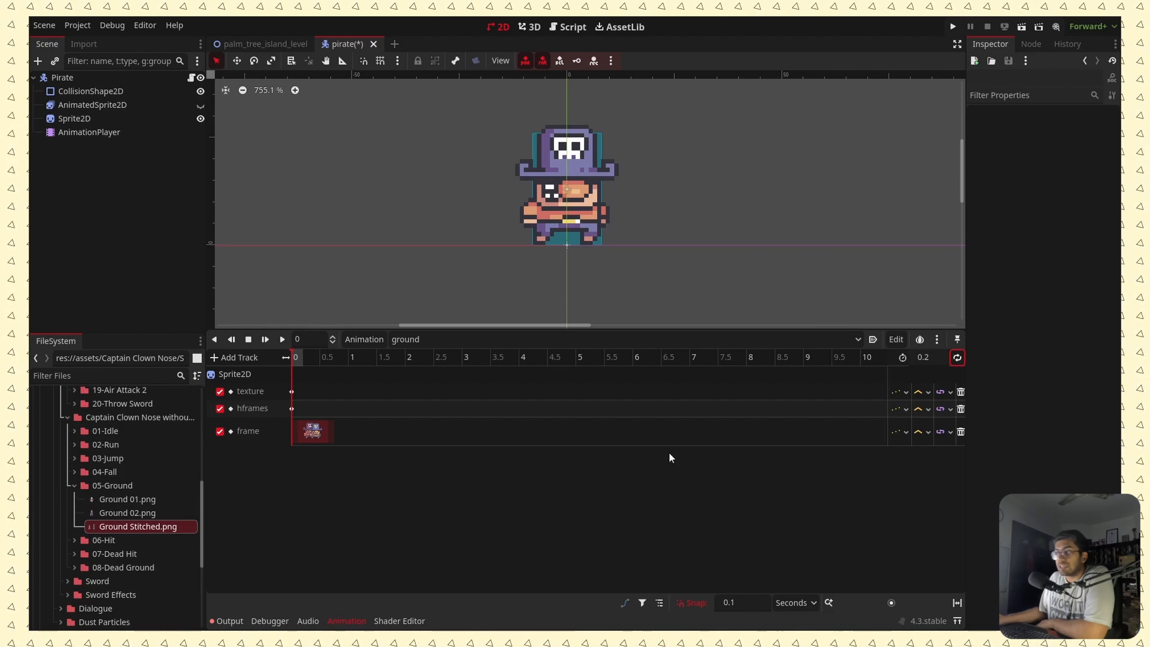
click(282, 339)
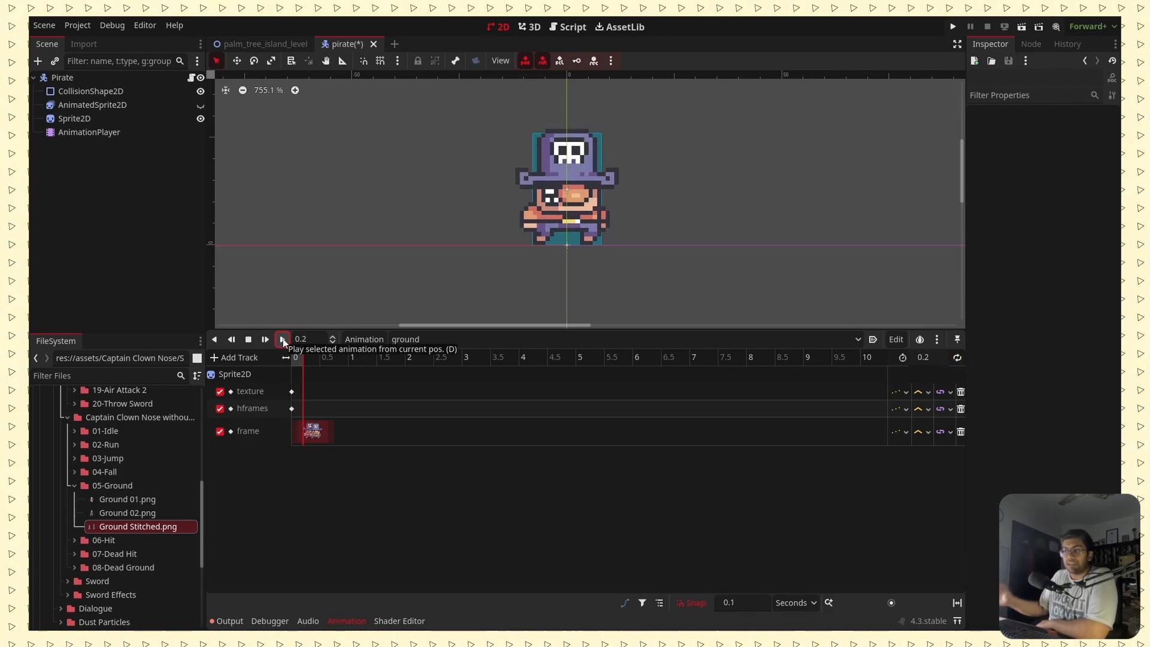
Duplicate the ground animation under the name ground_sword.
click(476, 341)
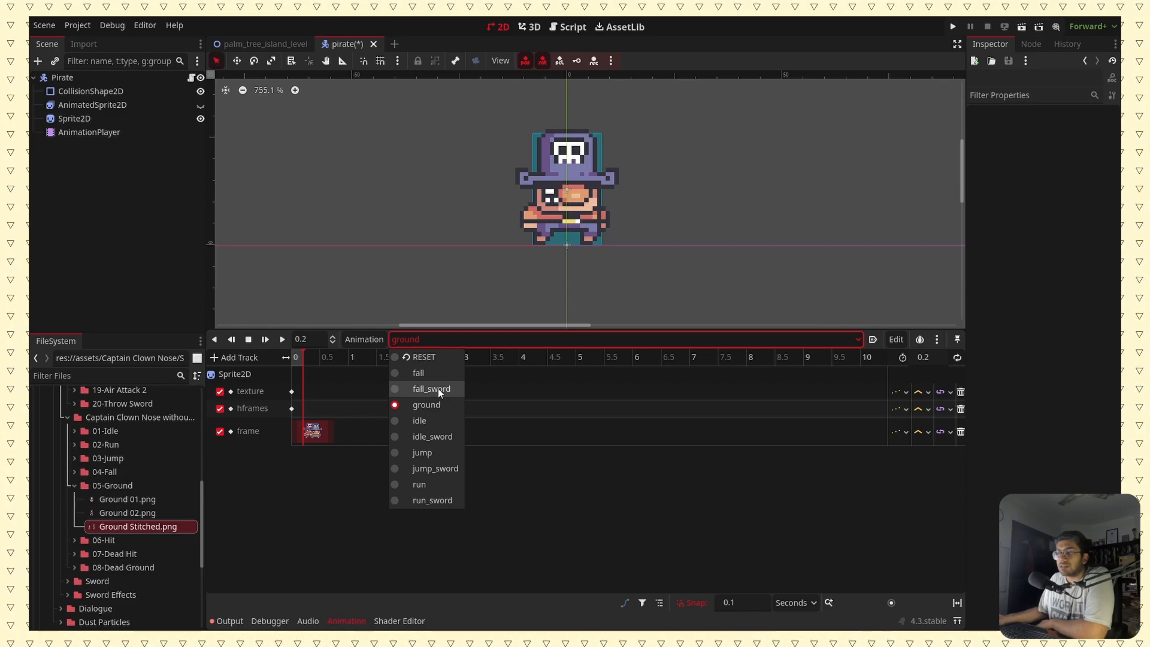
click(384, 409)
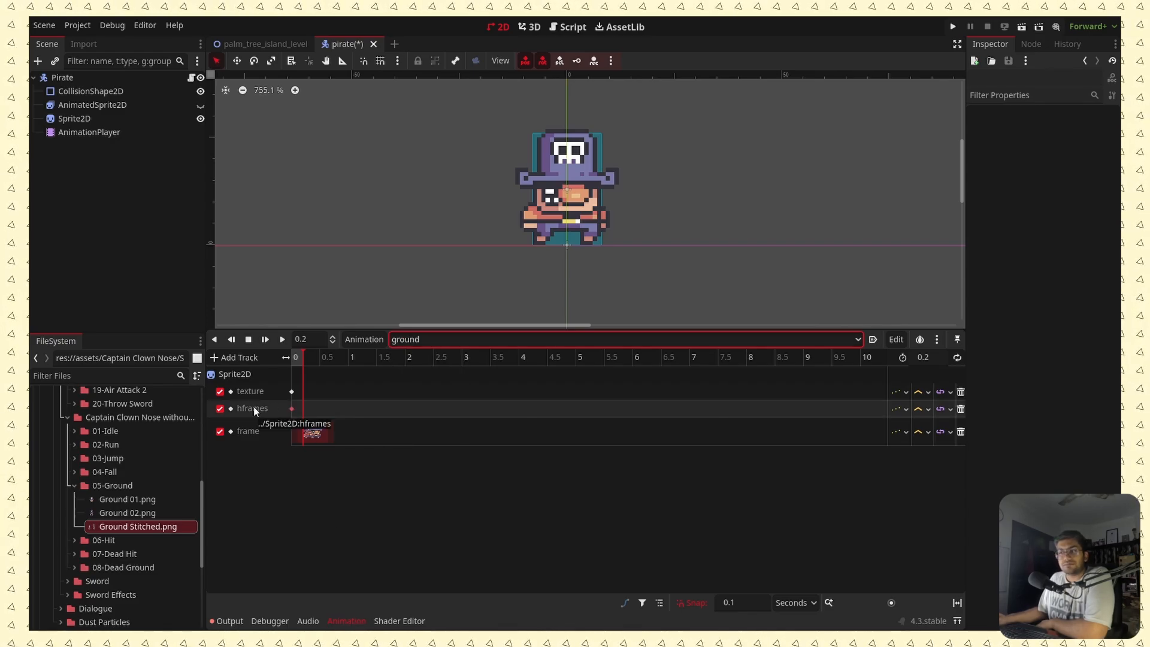
click(374, 337)
click(387, 403)
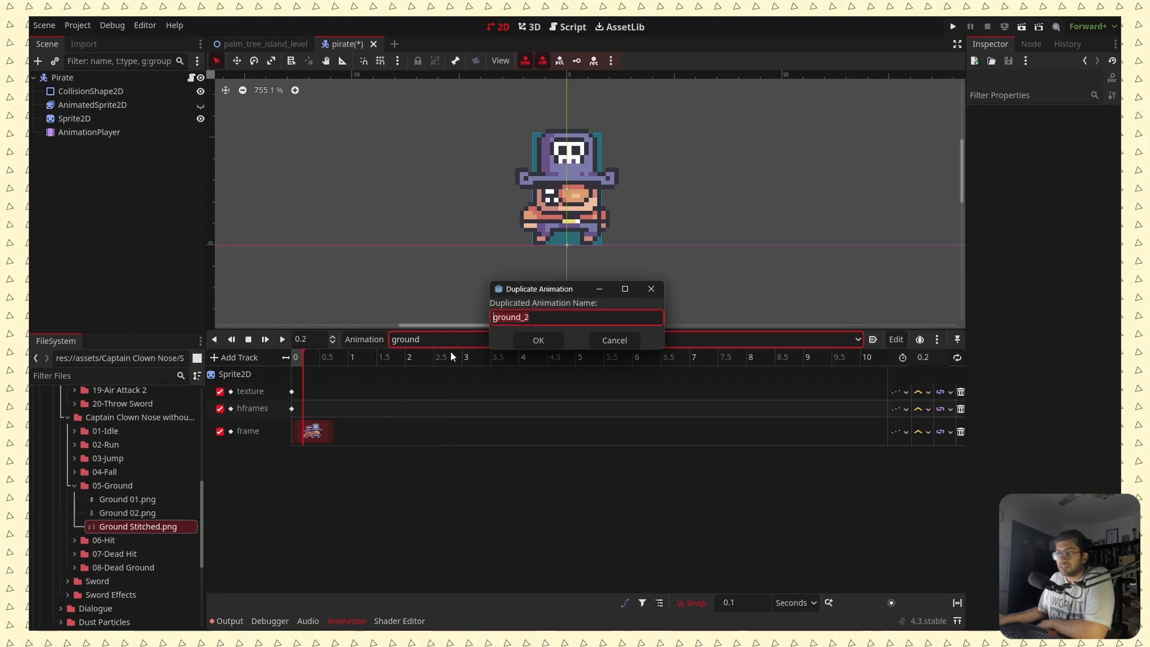
click(544, 317)
key(BackSpace)
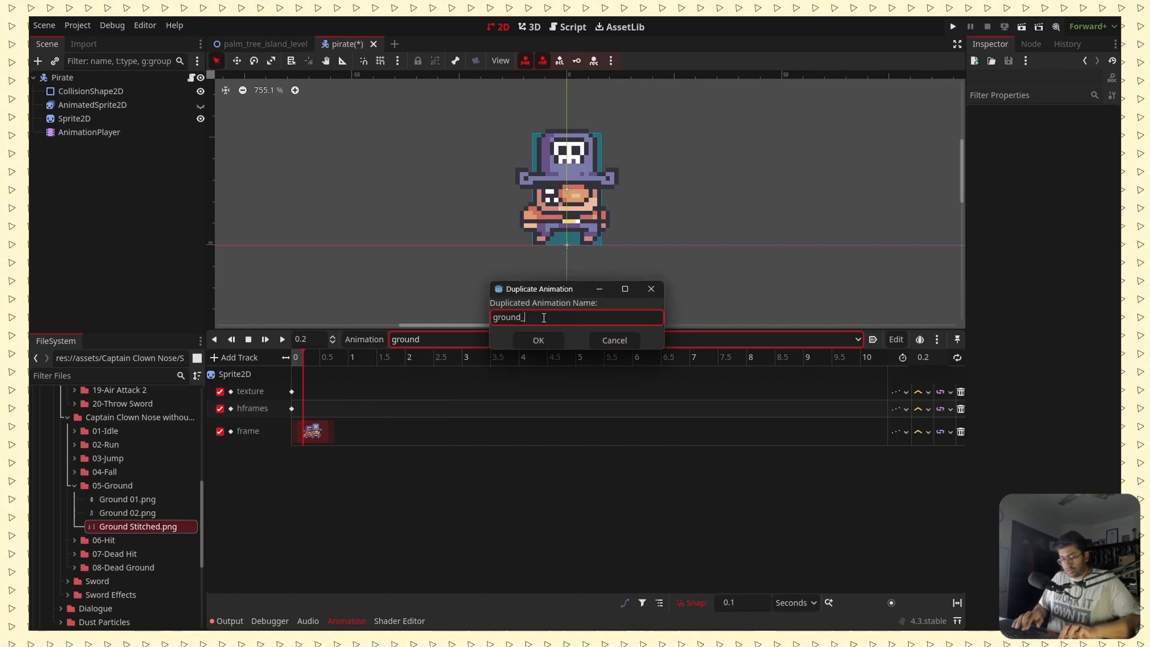
text(sword)
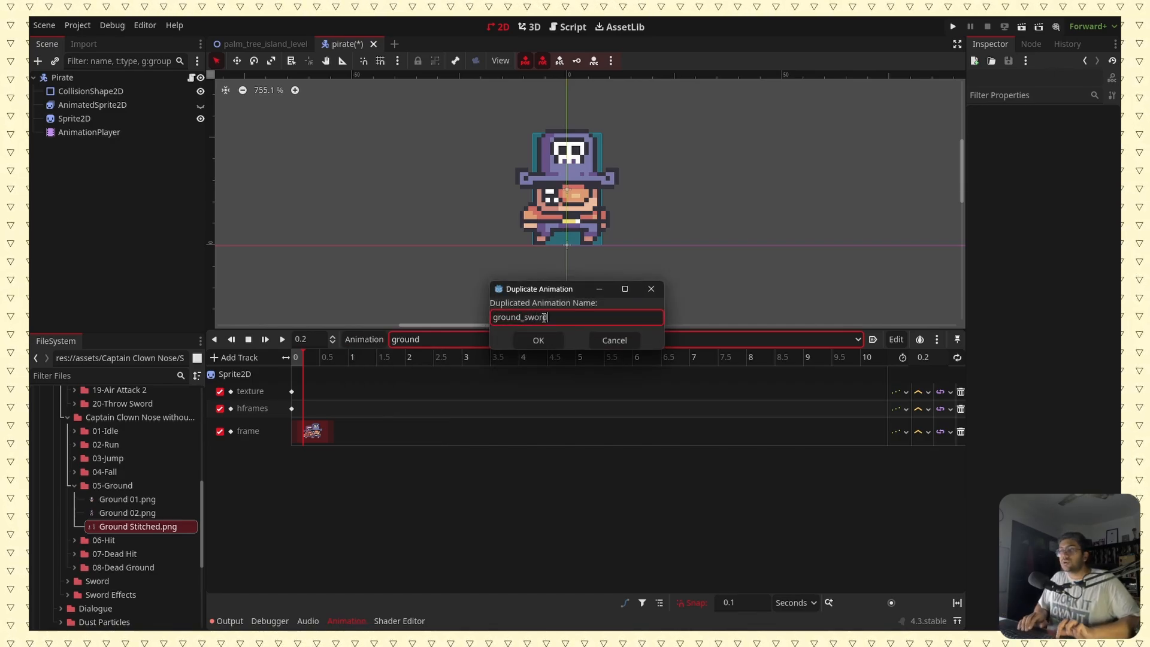
click(550, 340)
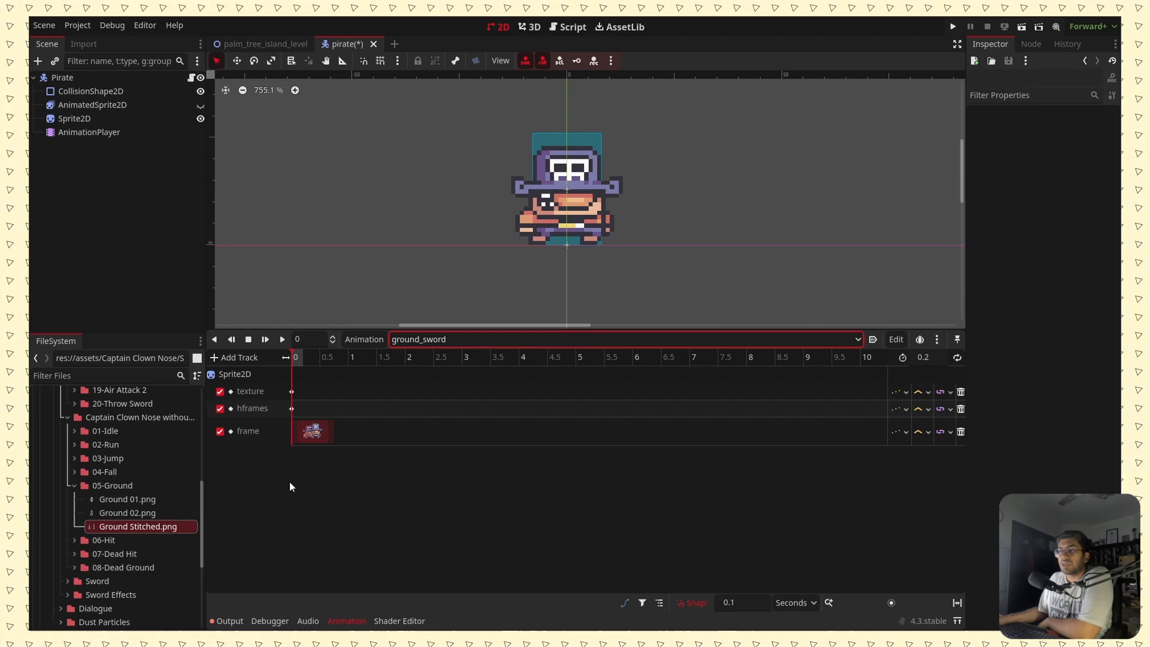
Replace the ground_sword animation's texture key value with the Ground Sword Stitched image from the 13-Ground Sword folder and preview it.
click(292, 392)
scroll(117, 480, up, 1)
scroll(117, 481, up, 3)
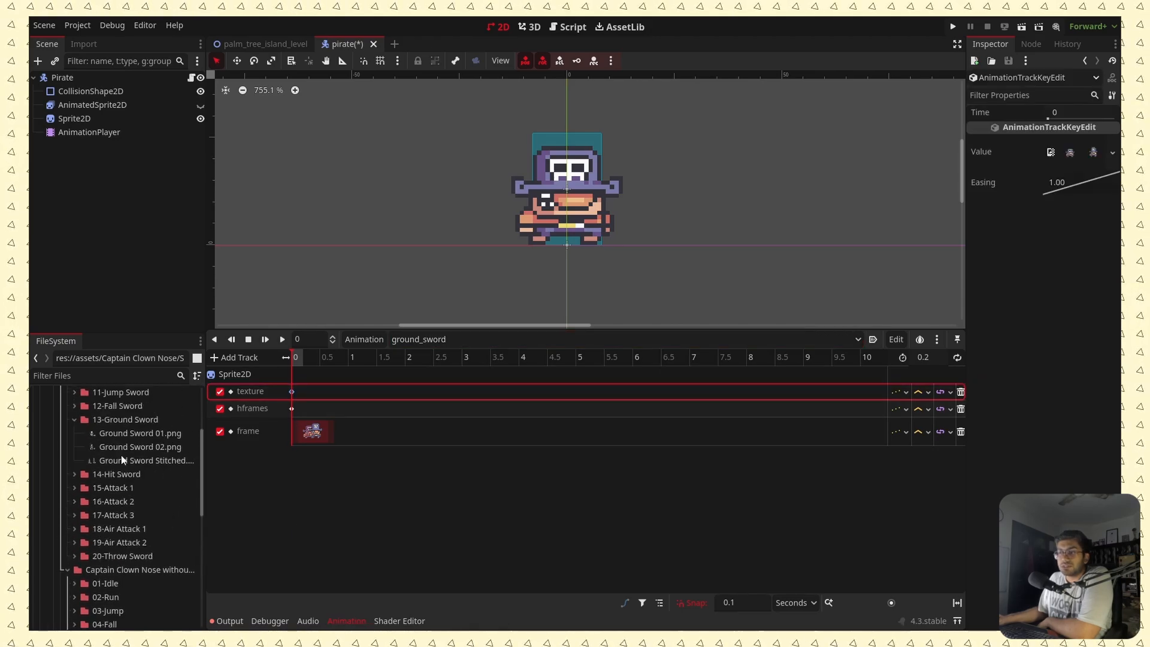
drag(123, 460, 1072, 152)
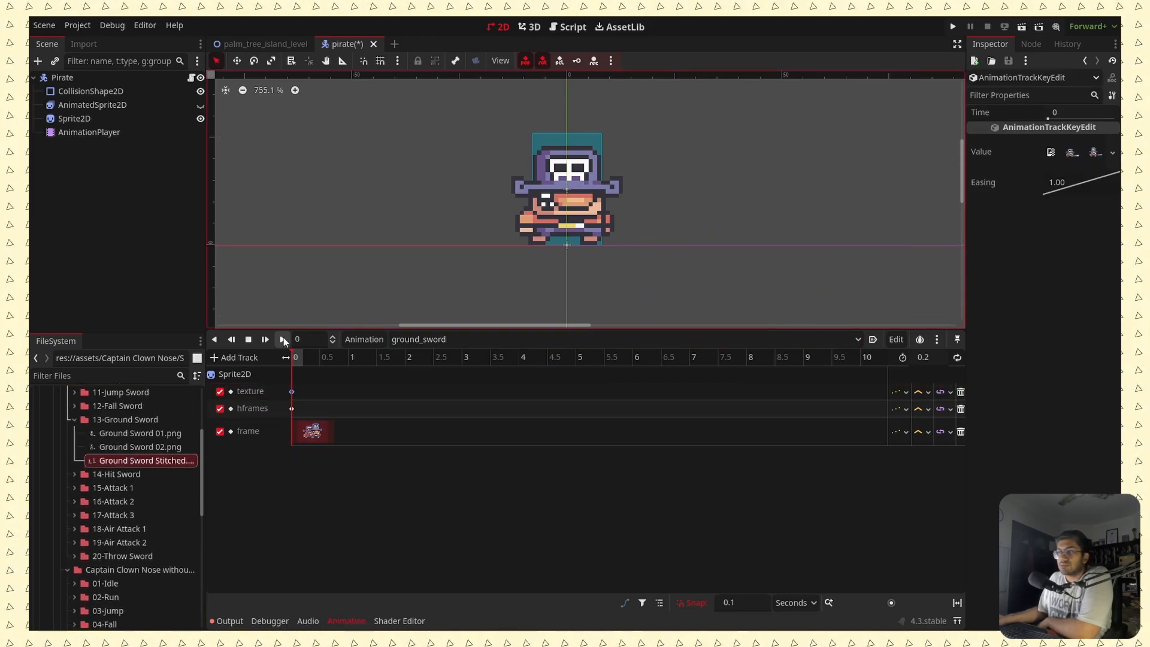
click(282, 339)
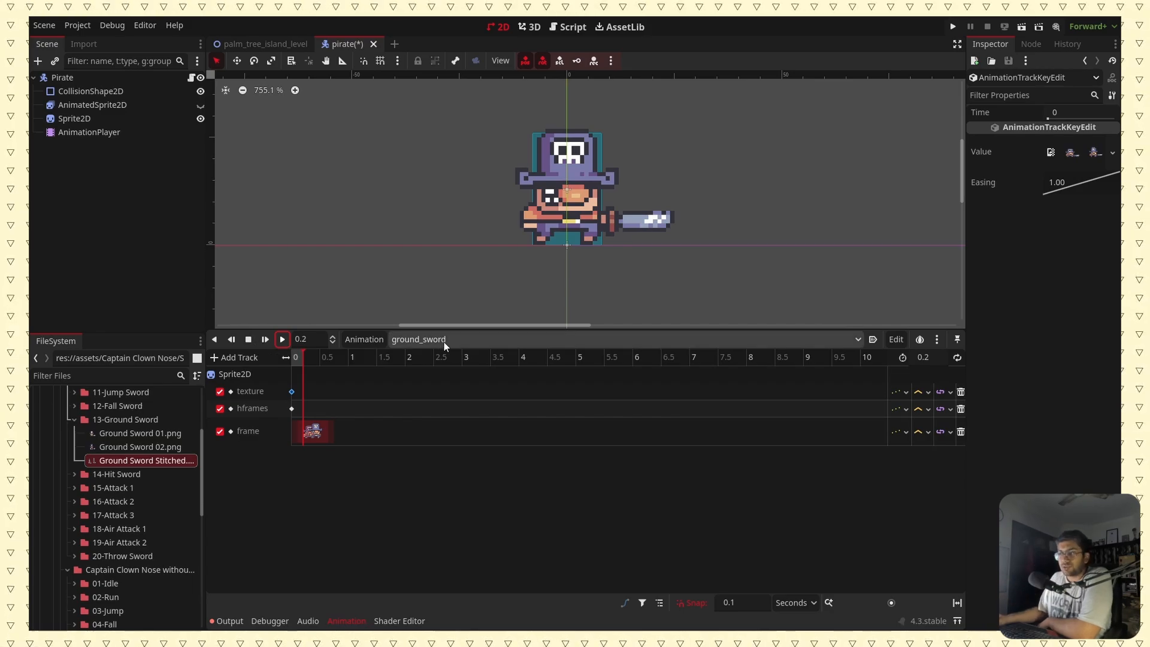
Collapse the 13-Ground Sword and 05-Ground folders and expand 14-Hit Sword and 06-Hit to reach the hit sprites.
click(74, 418)
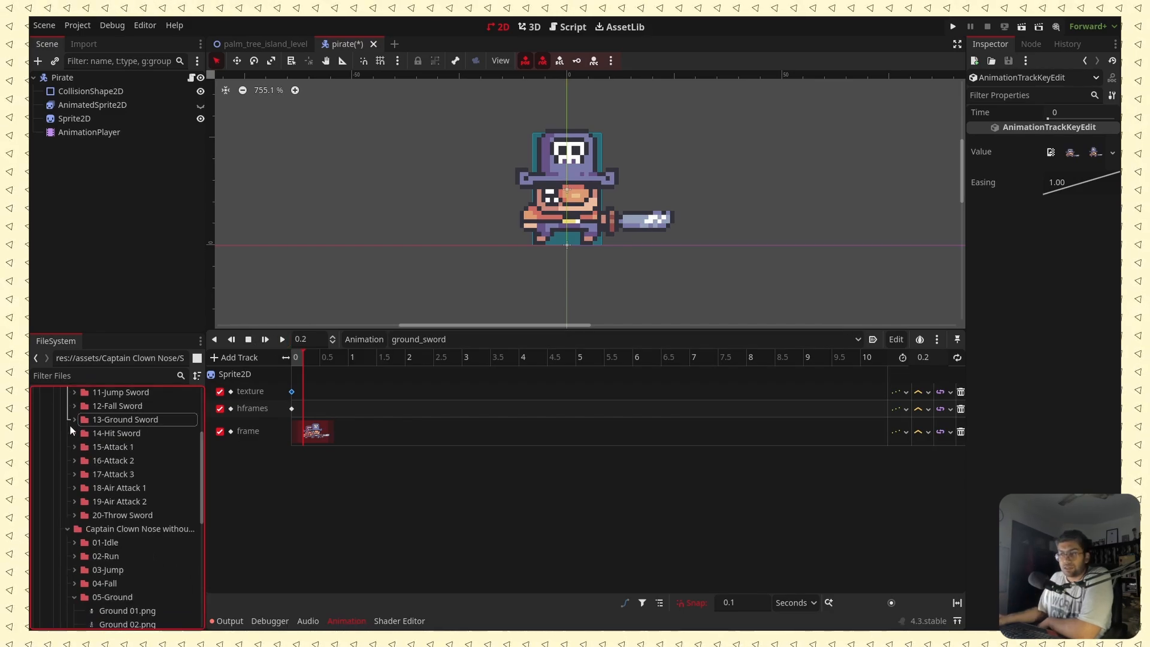
click(74, 434)
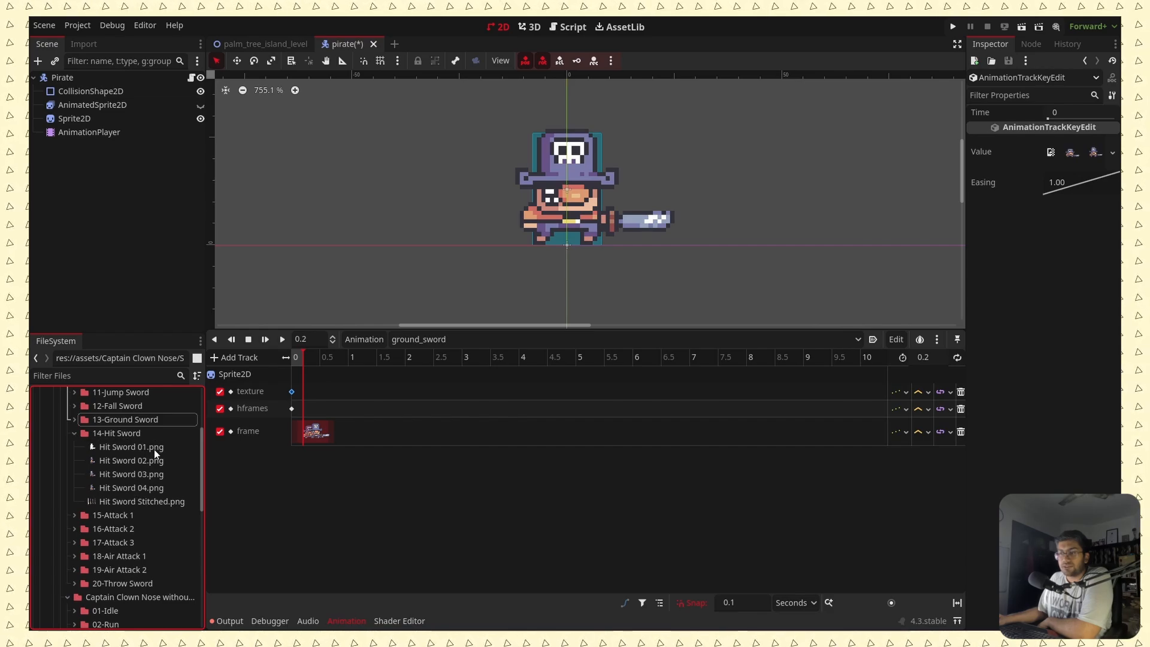
scroll(136, 460, up, 2)
scroll(133, 465, down, 5)
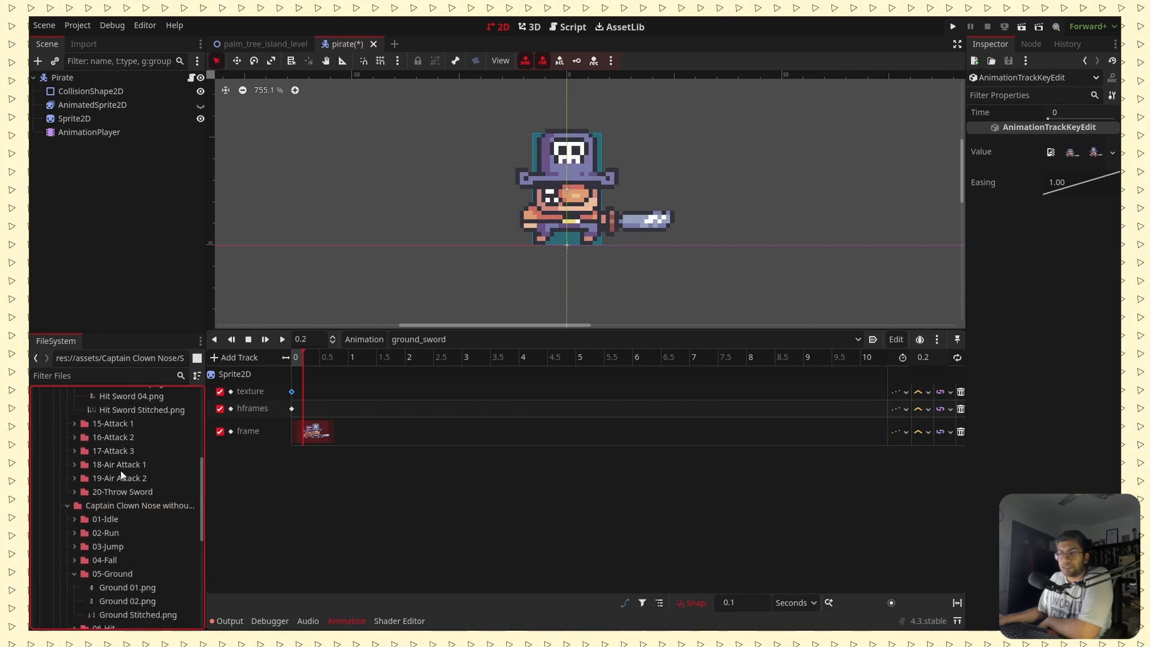
scroll(82, 469, down, 3)
click(74, 481)
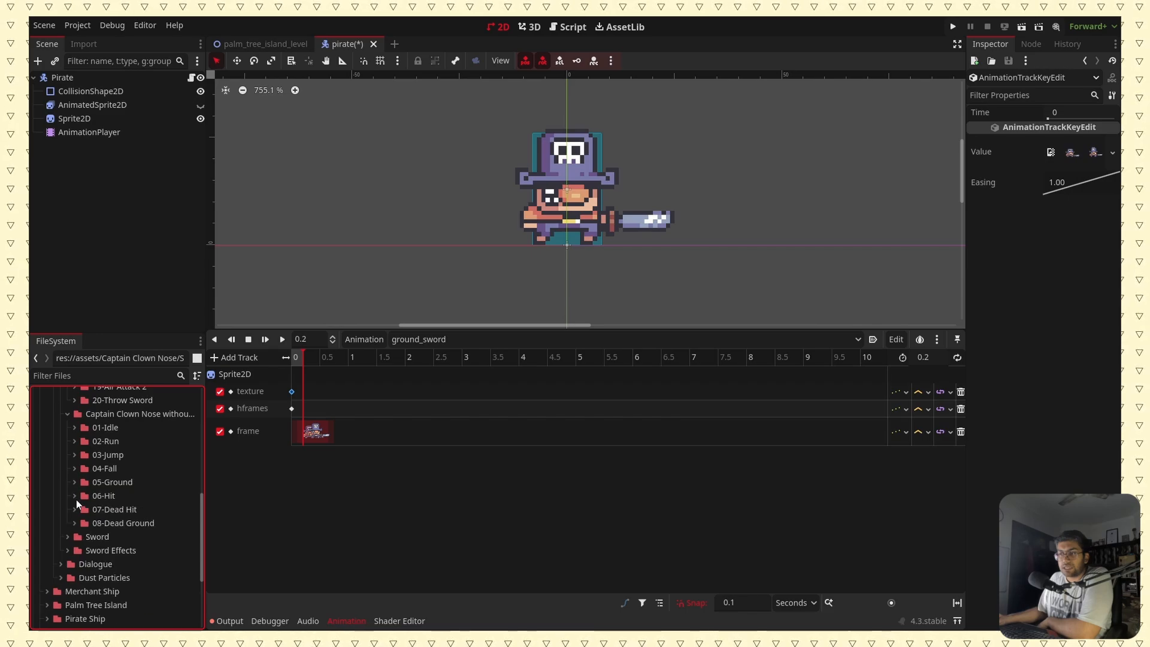
click(75, 495)
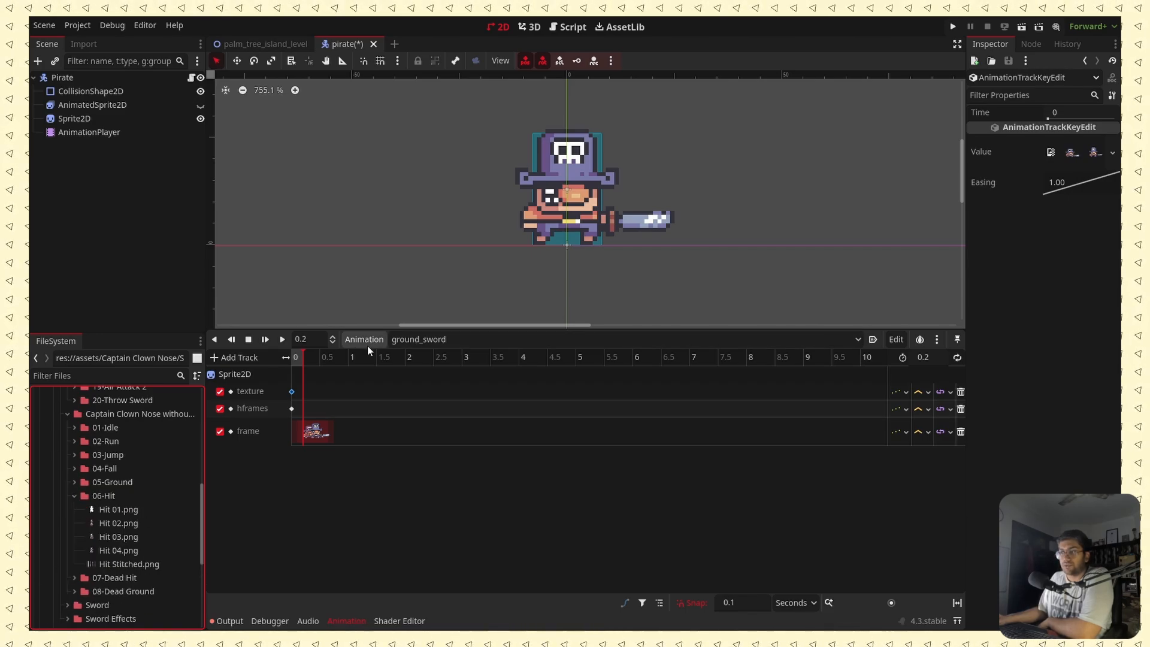
Duplicate the idle animation under the name hit.
click(413, 339)
click(429, 434)
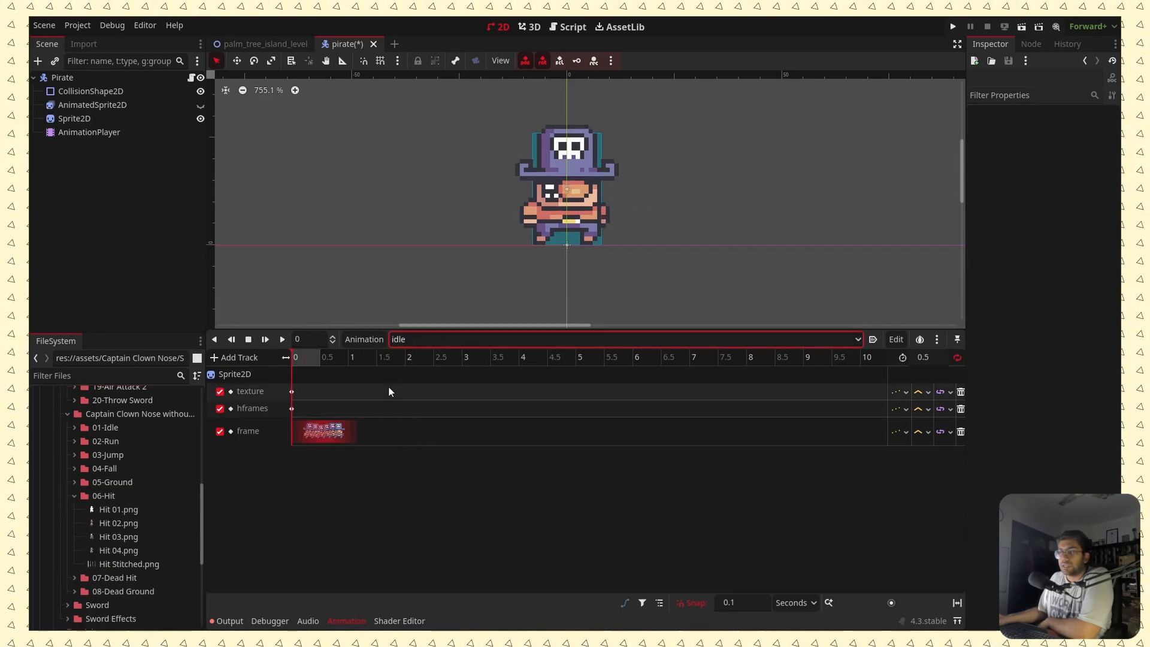
click(365, 340)
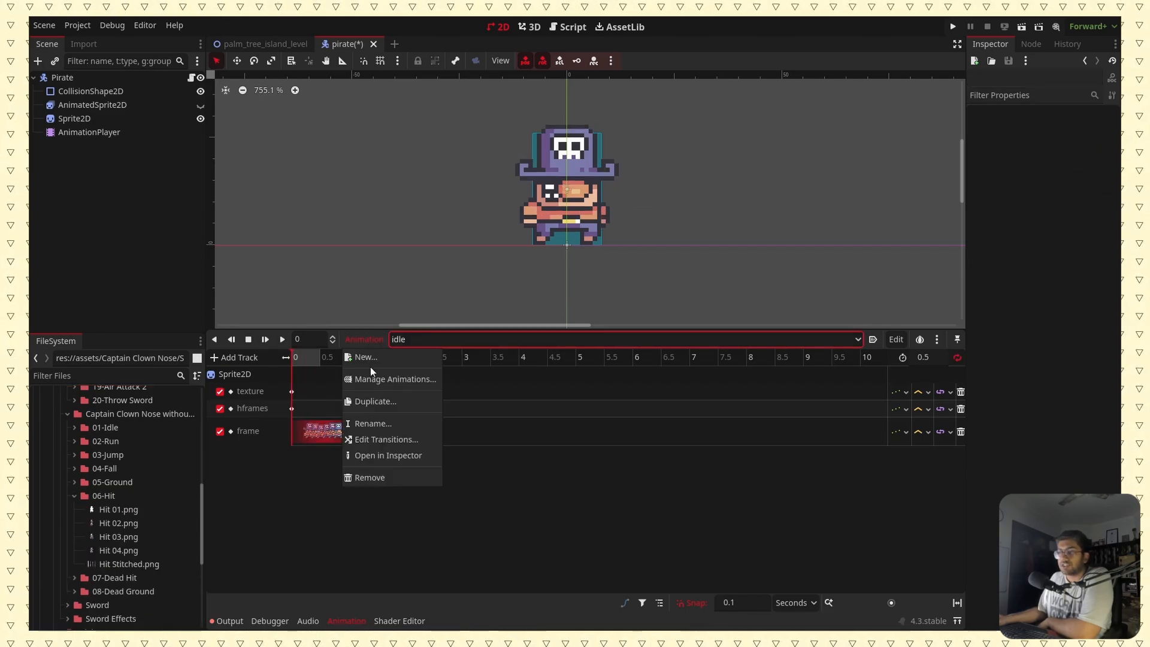
click(376, 401)
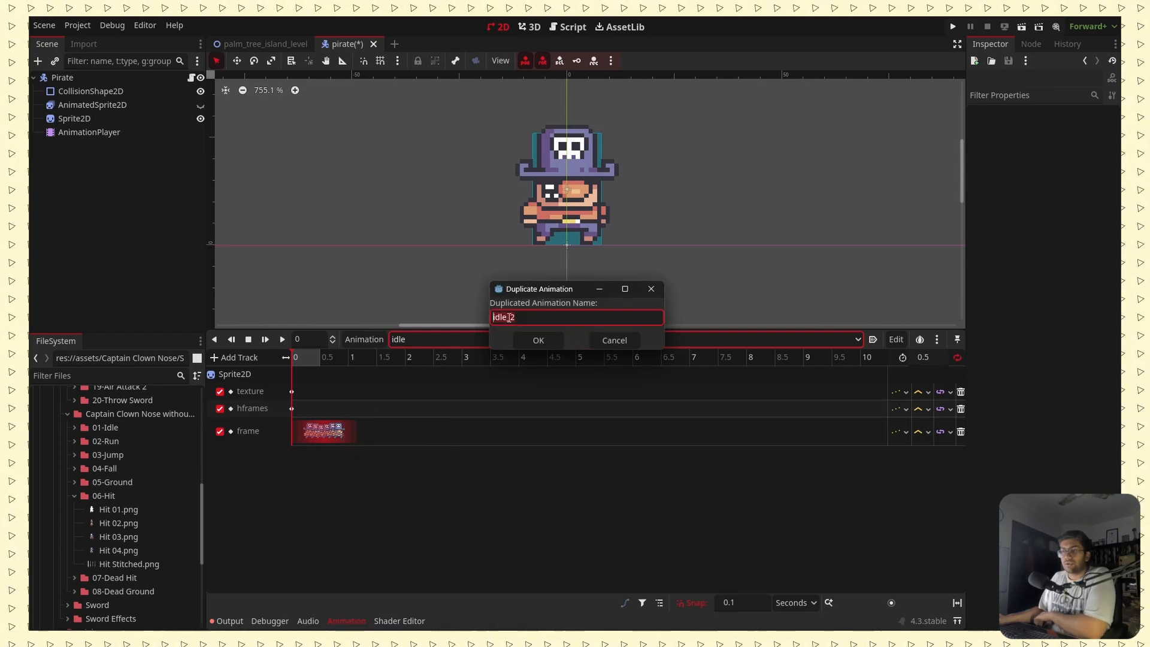
text(hit)
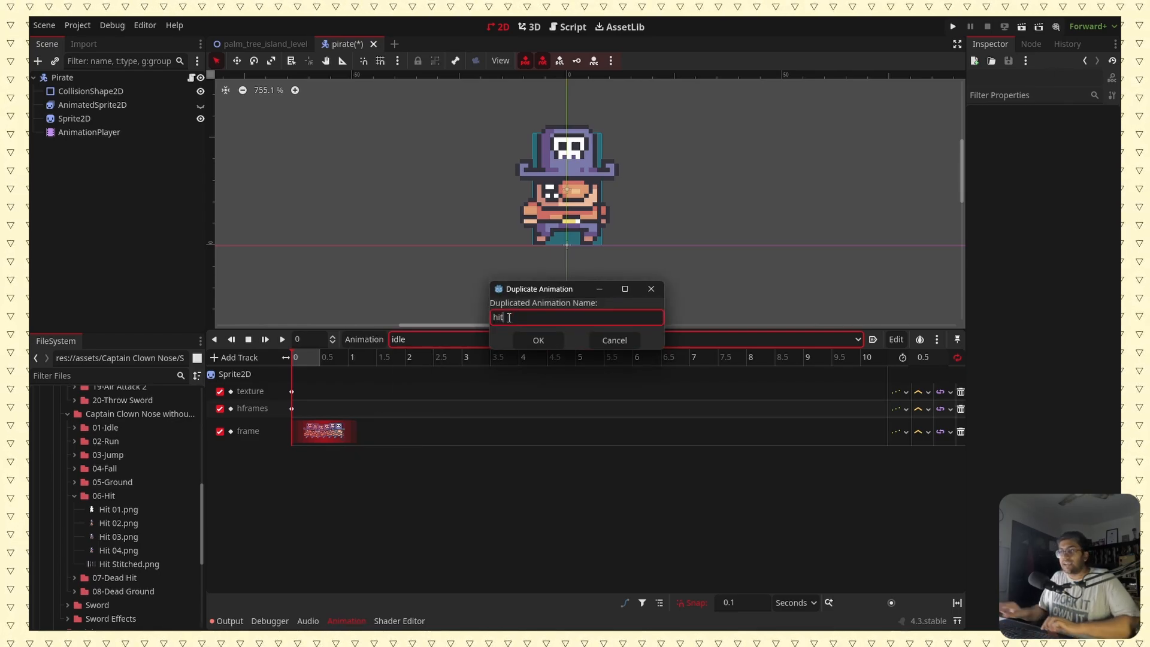
click(538, 340)
Set the hit animation's hframes key value to 4 and its texture key value to Hit Stitched.png from the 06-Hit folder.
click(295, 408)
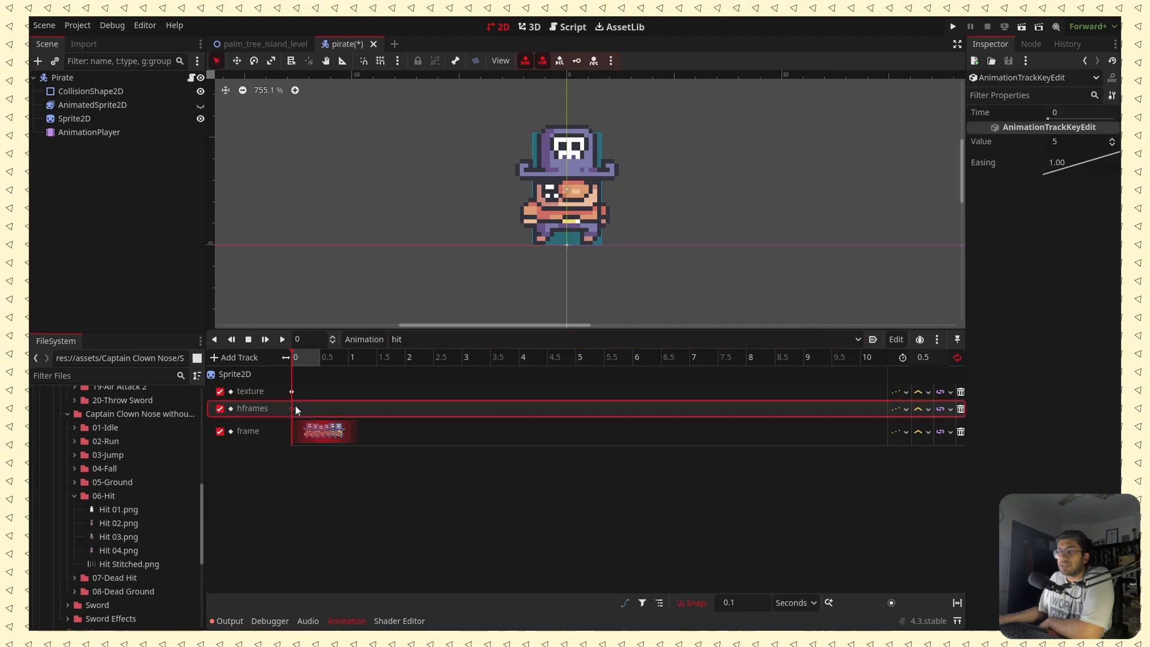
click(1061, 142)
text(4)
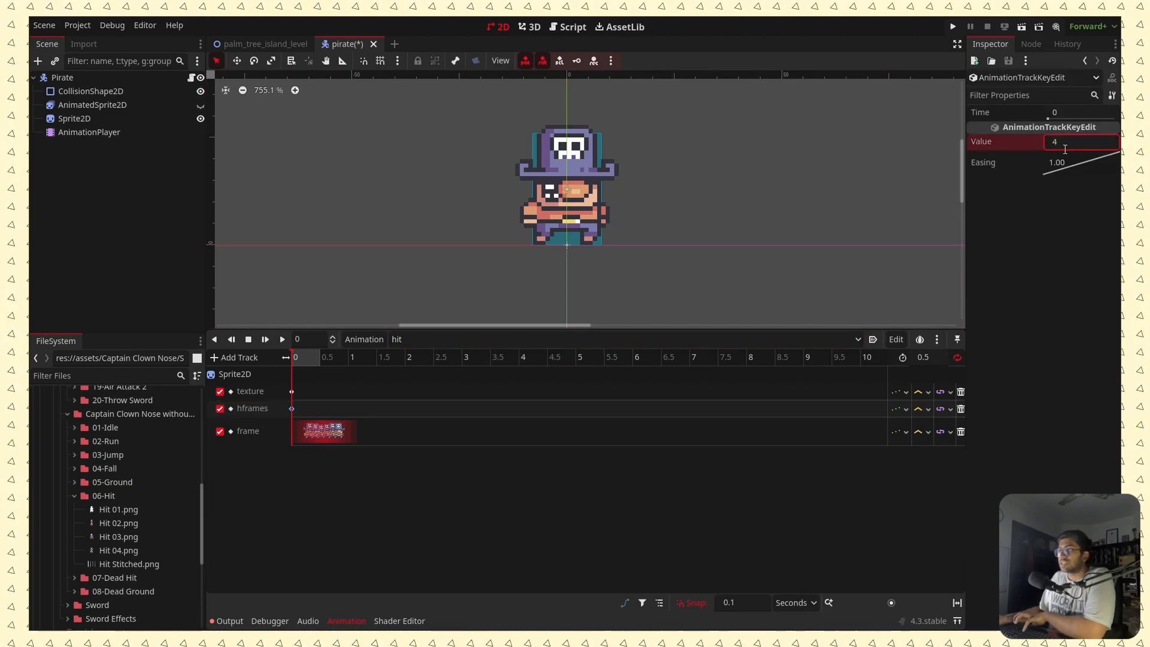
click(292, 391)
drag(137, 566, 1054, 151)
Delete the hit animation's frame key at 0.5 seconds and set the animation's length to 0.4 seconds with looping turned off.
click(339, 435)
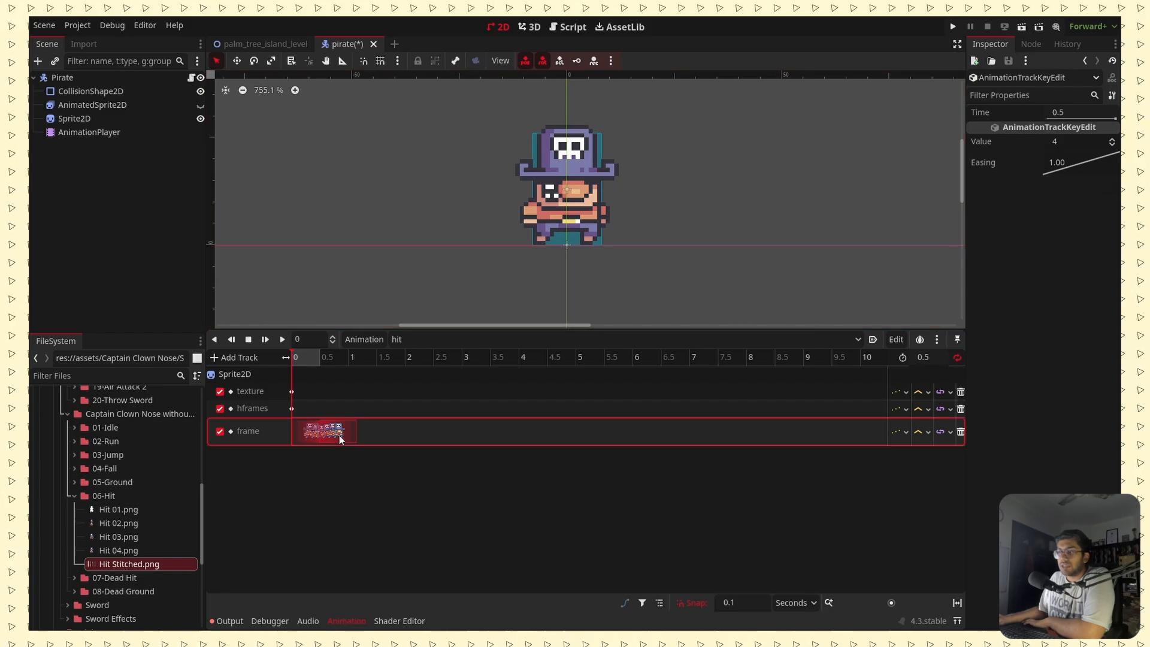
click(365, 505)
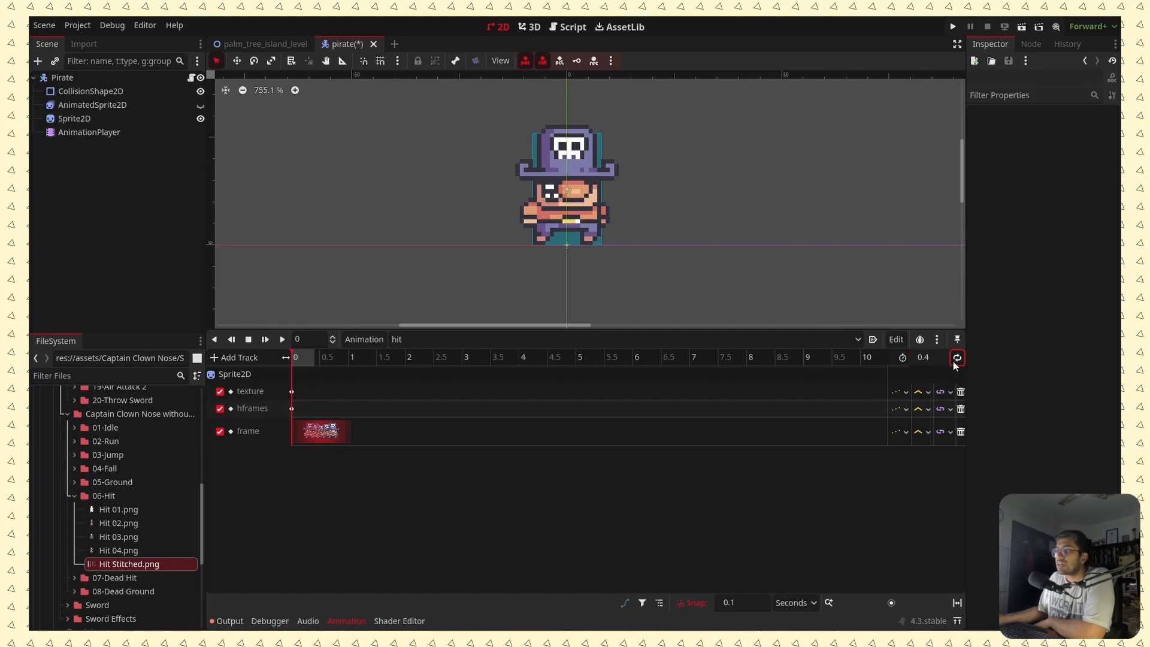
click(958, 358)
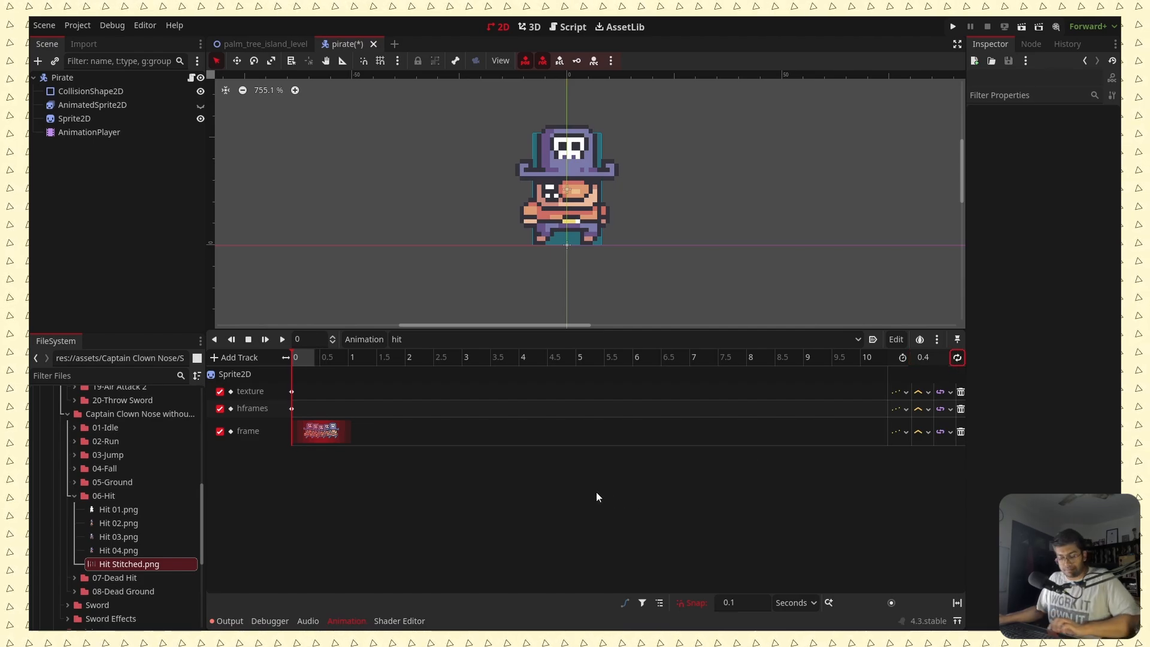
Save the pirate scene and preview the hit animation.
key(ctrl+s)
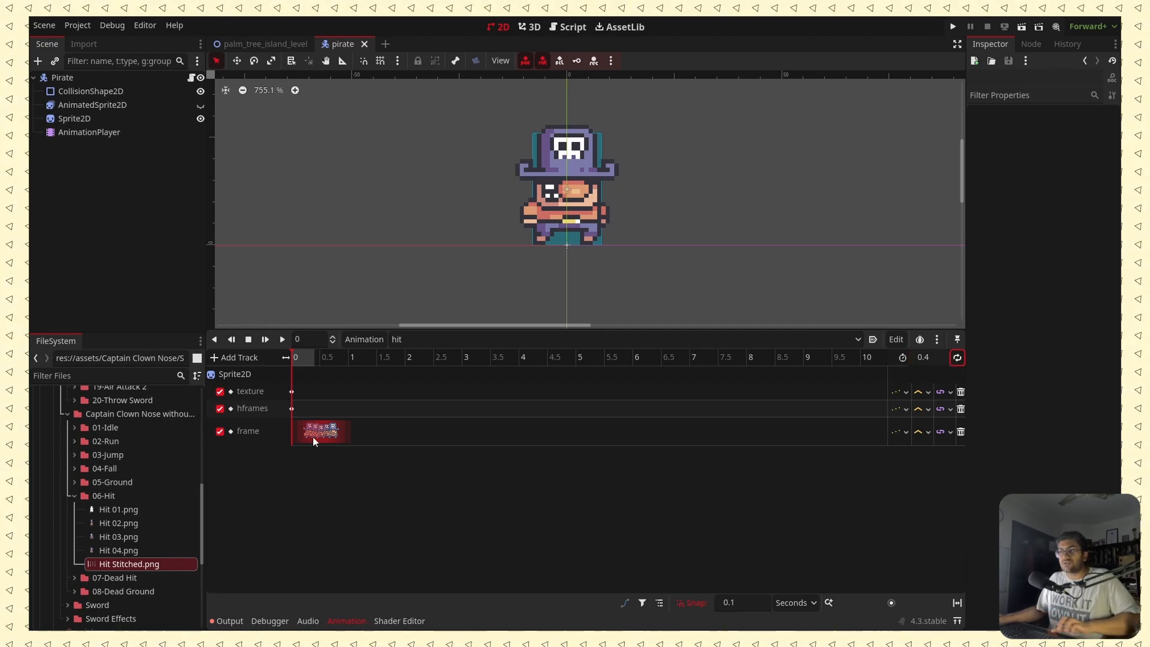
click(282, 340)
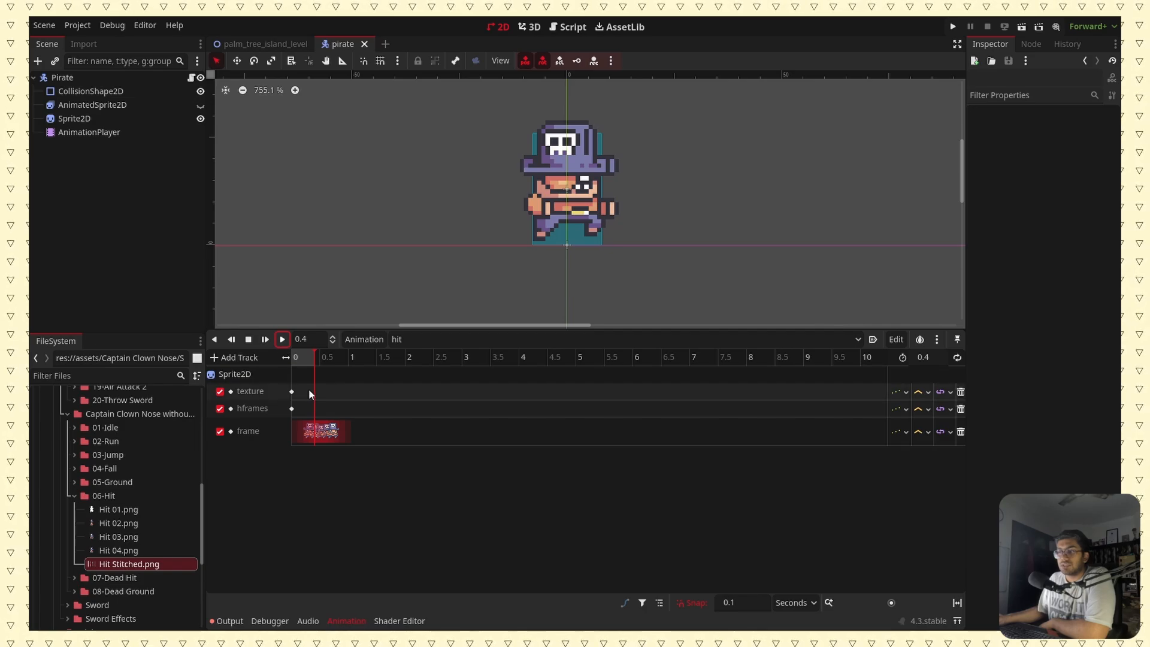
Duplicate the hit animation under the name hit_sword.
click(378, 343)
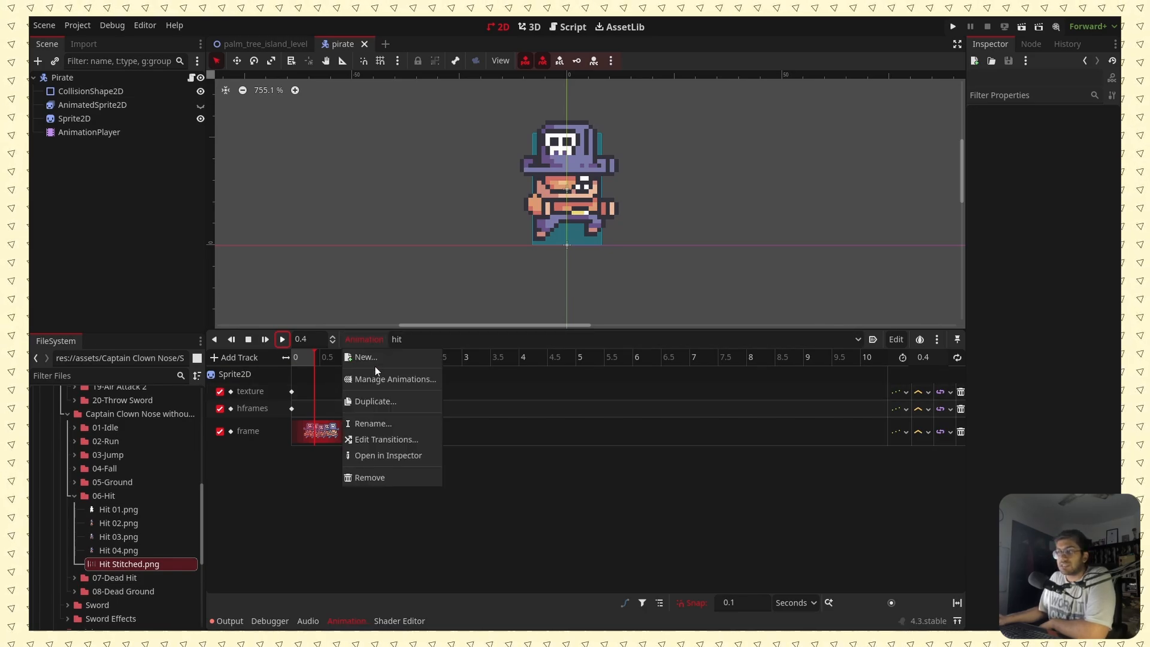
click(375, 397)
text(hit_swor)
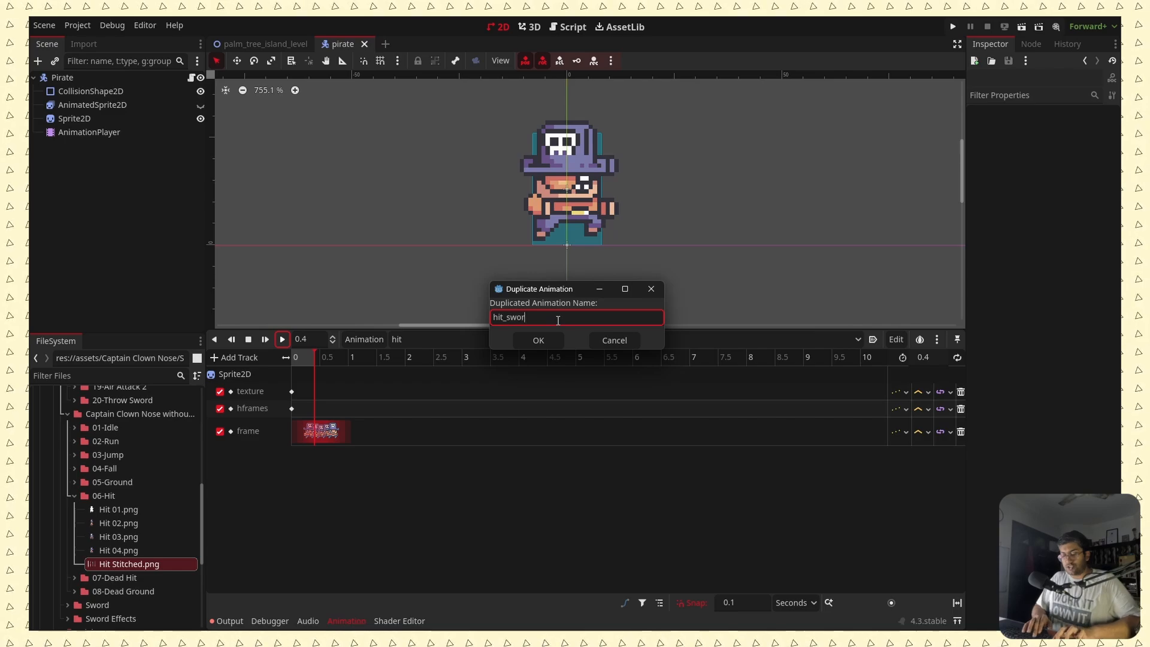
text(d)
key(Return)
Replace the hit_sword animation's texture key value with Hit Sword Stitched.png from the 14-Hit Sword folder and preview it.
scroll(120, 454, up, 6)
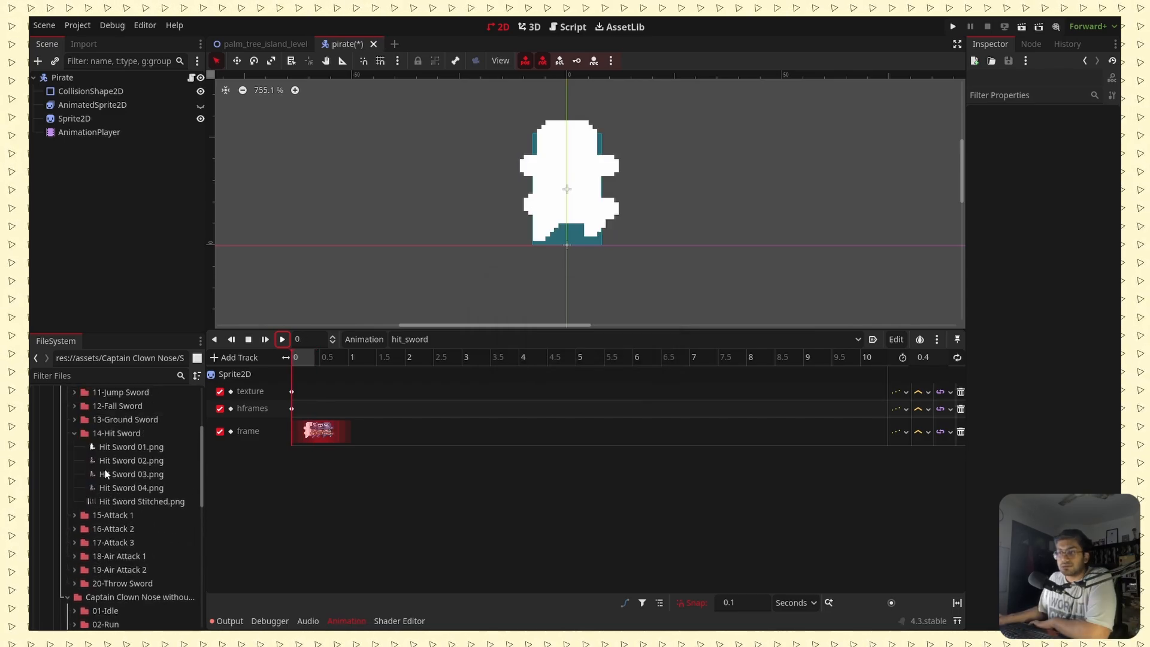
click(292, 392)
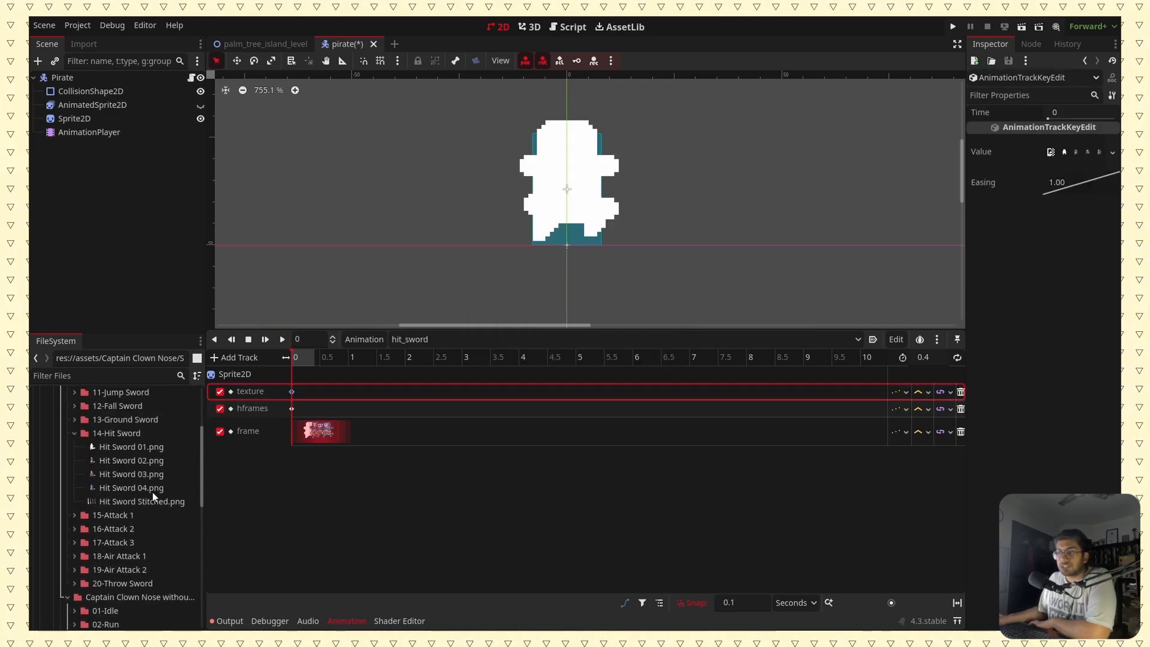
click(134, 501)
drag(134, 502, 1087, 152)
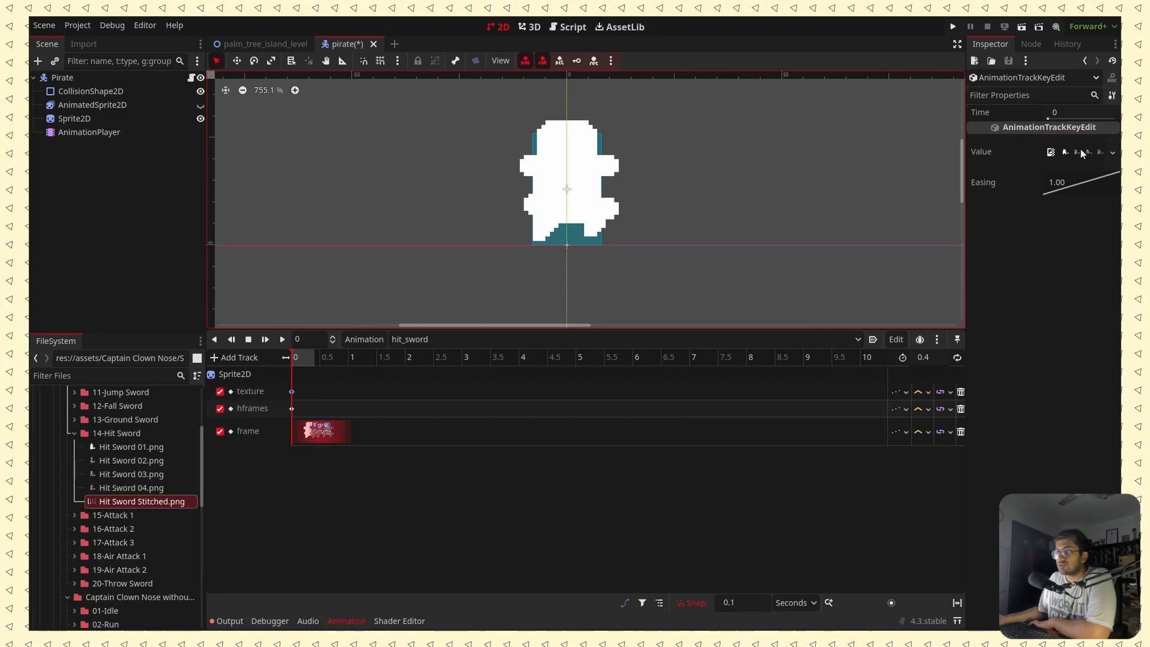
click(281, 339)
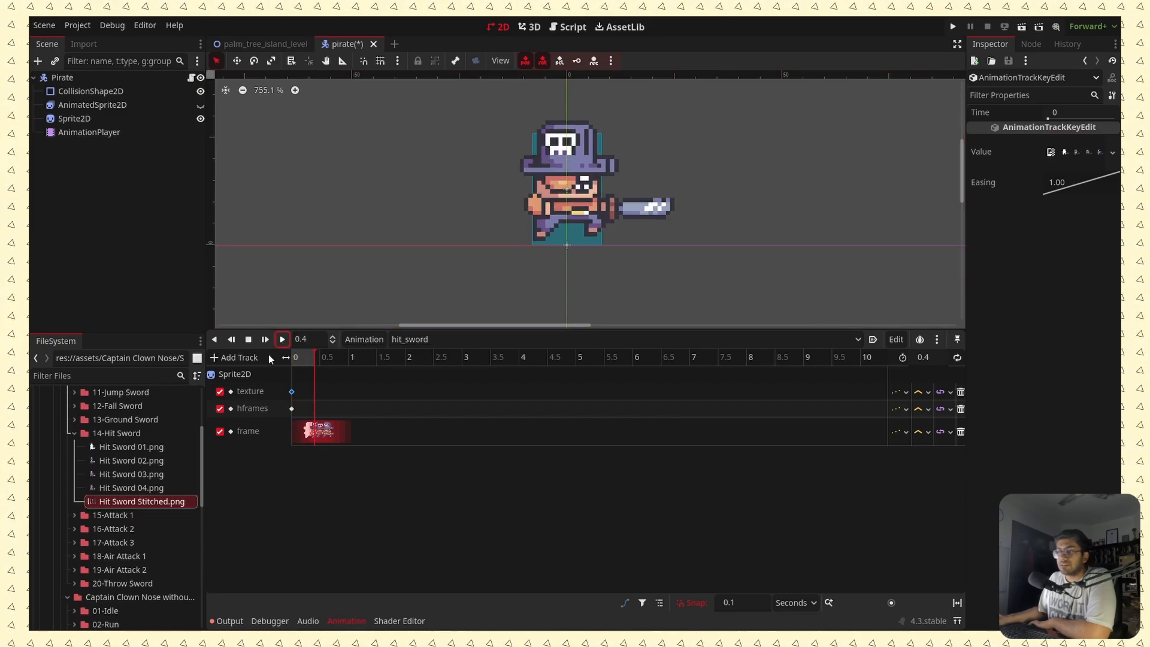
click(282, 339)
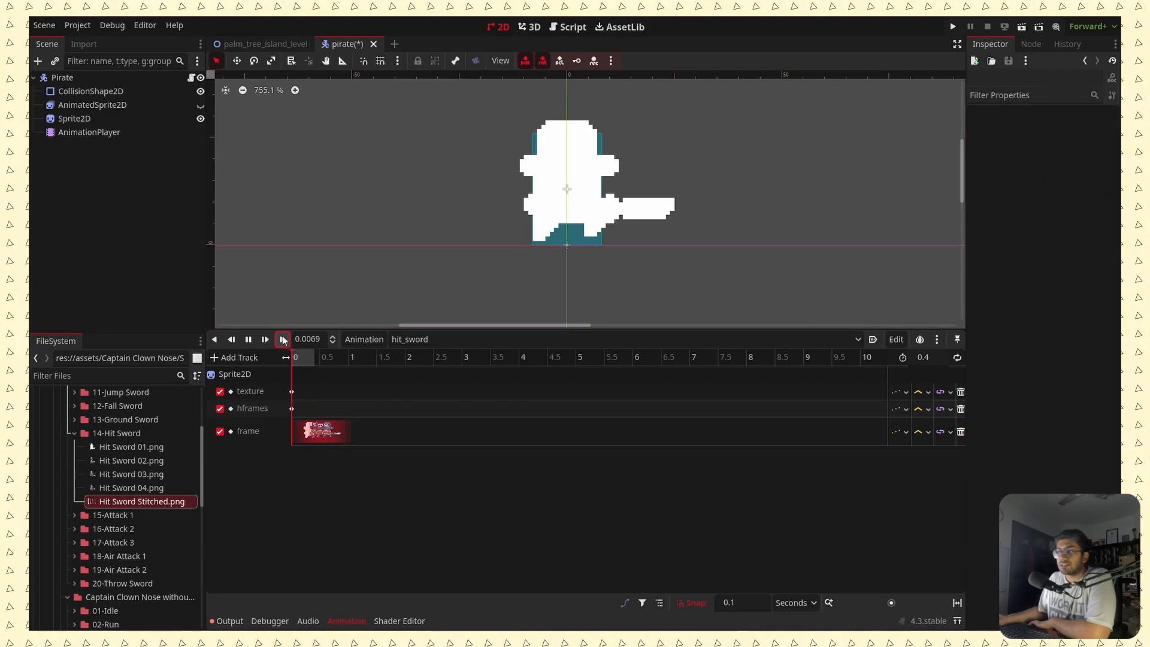
Review the list of animations in the pirate's AnimationPlayer.
click(465, 340)
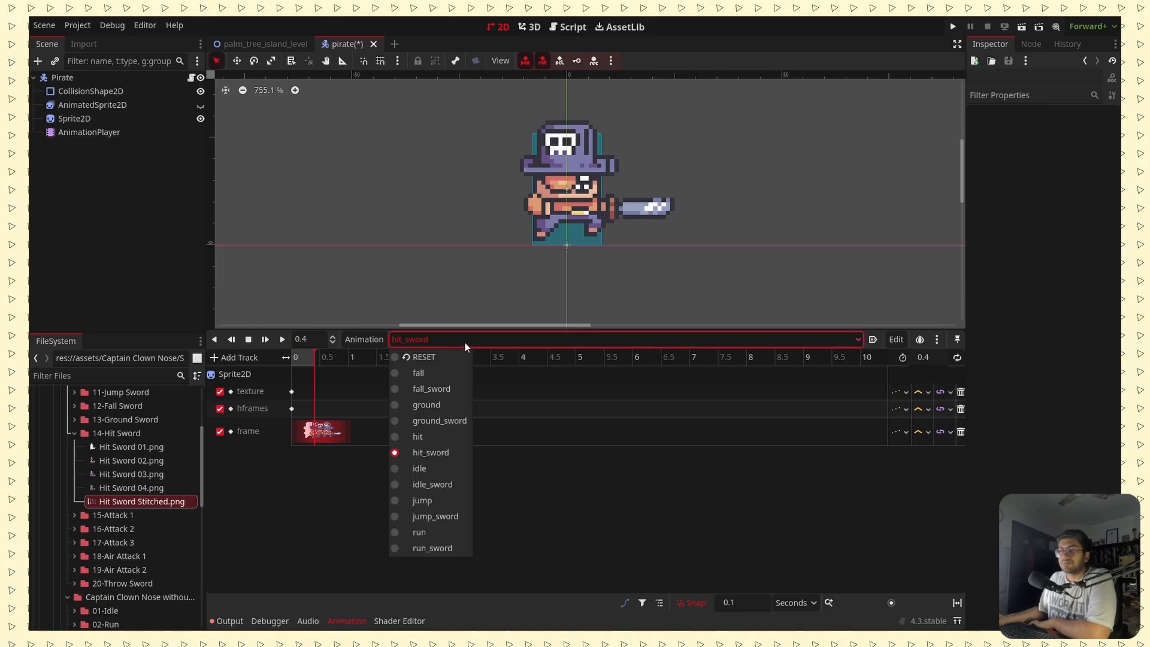
click(442, 340)
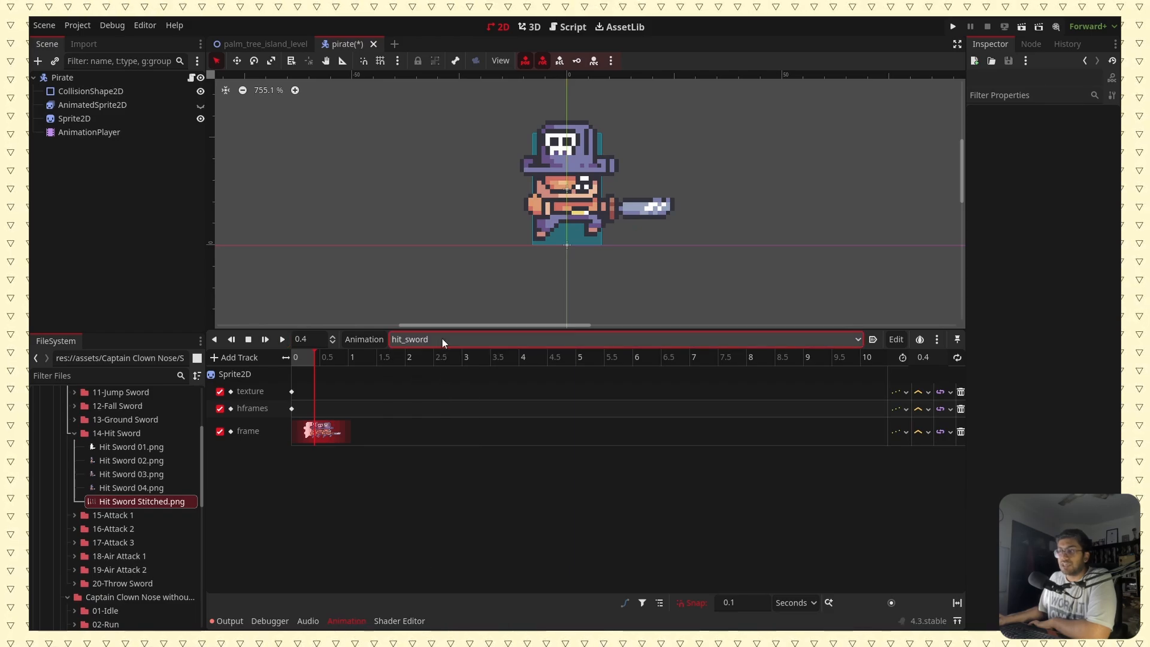
click(442, 339)
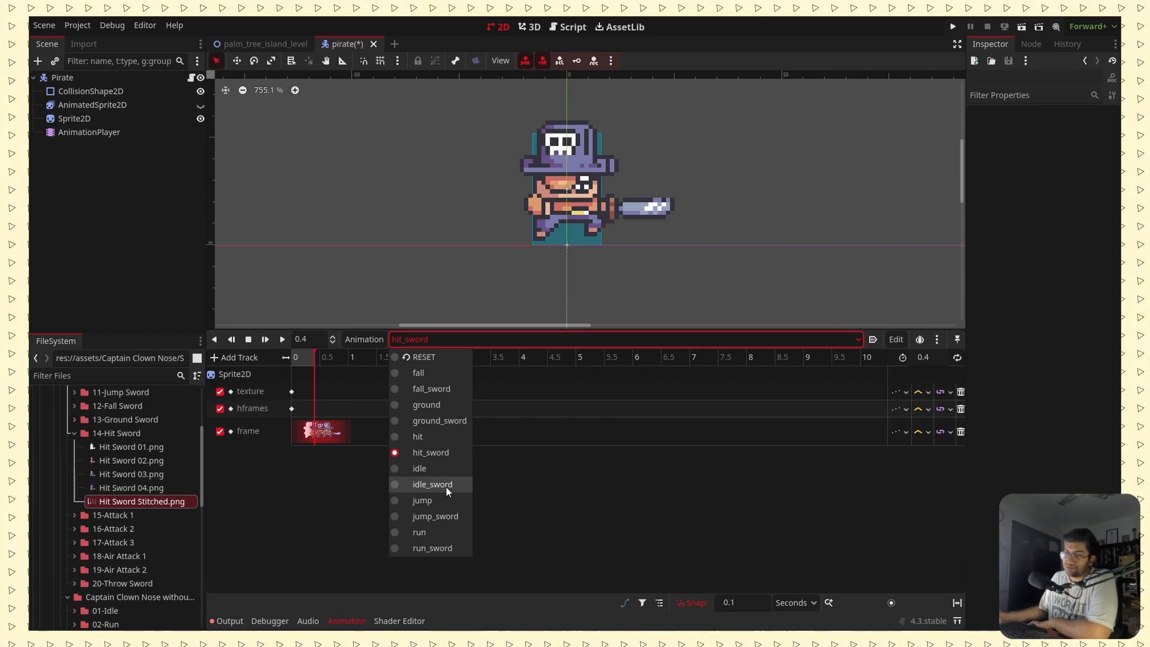
Collapse the 14-Hit Sword and 06-Hit folders and expand the 07-Dead Hit folder among the Captain Clown Nose sprites.
click(73, 434)
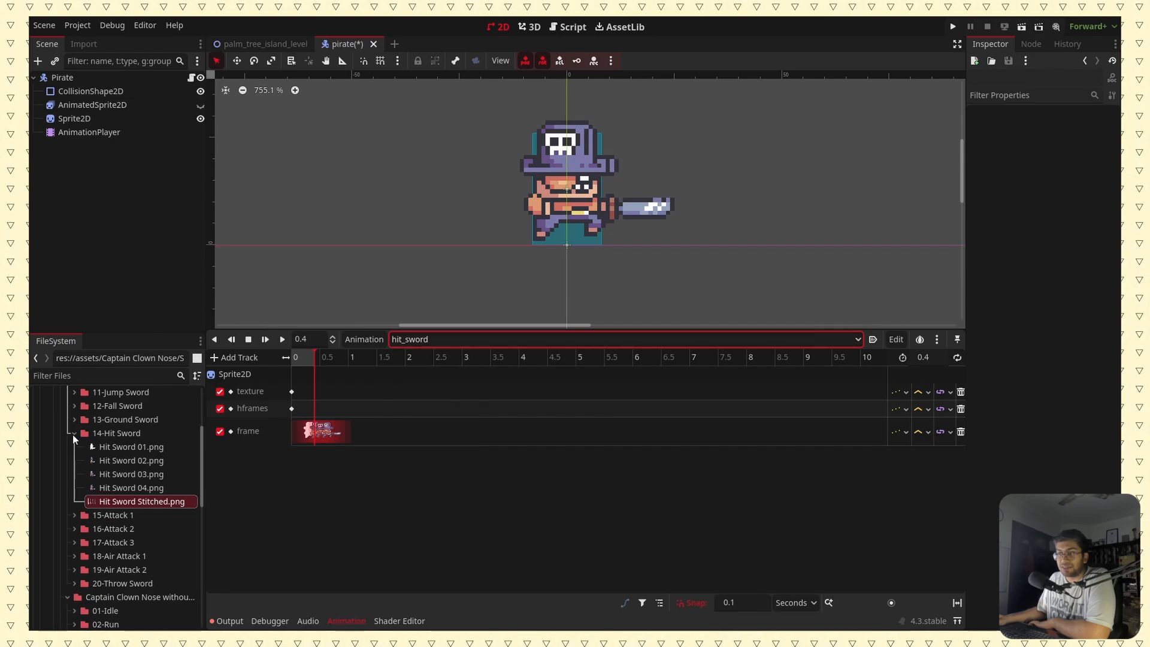
click(73, 433)
scroll(81, 498, down, 1)
scroll(80, 498, down, 3)
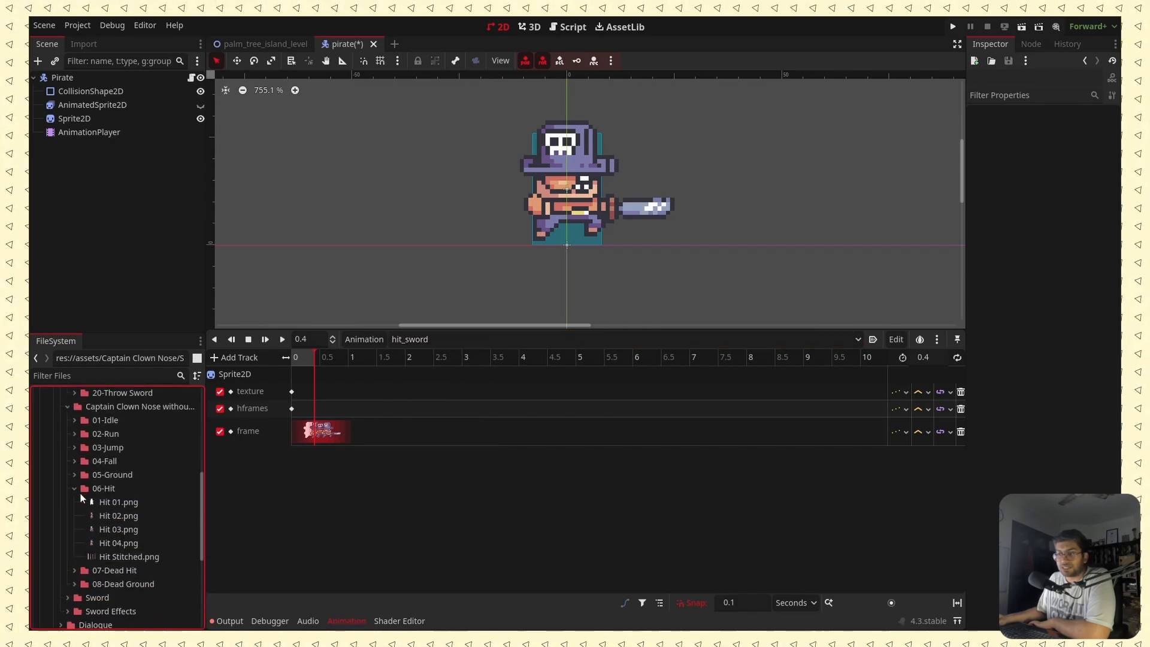
click(75, 459)
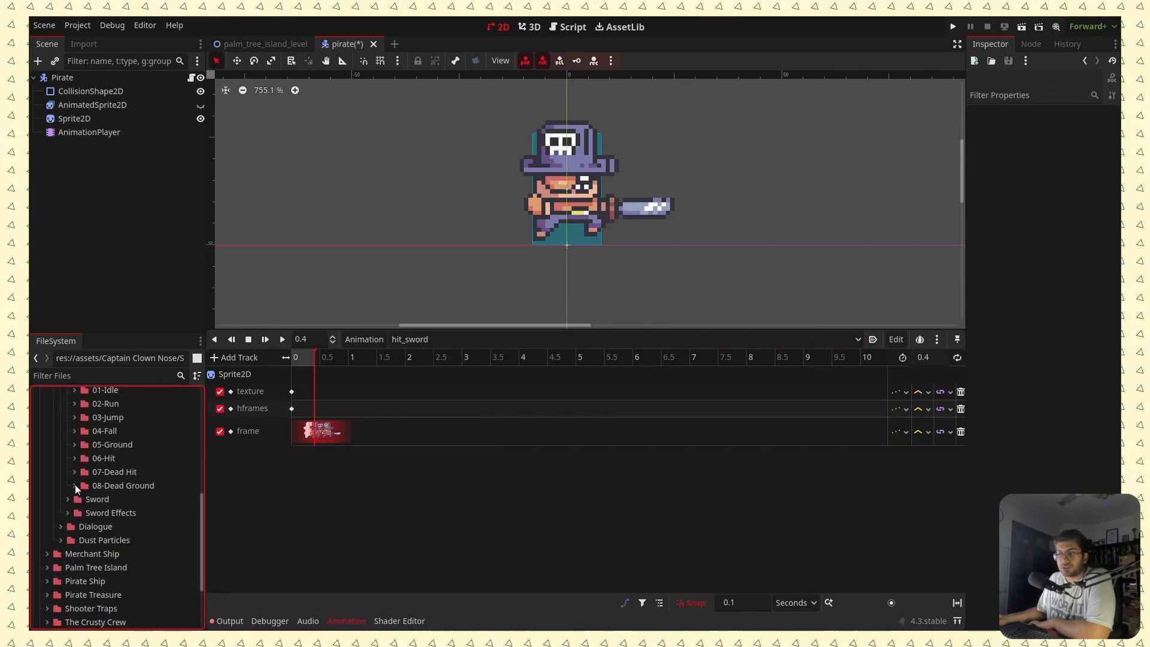
click(75, 472)
scroll(118, 498, up, 3)
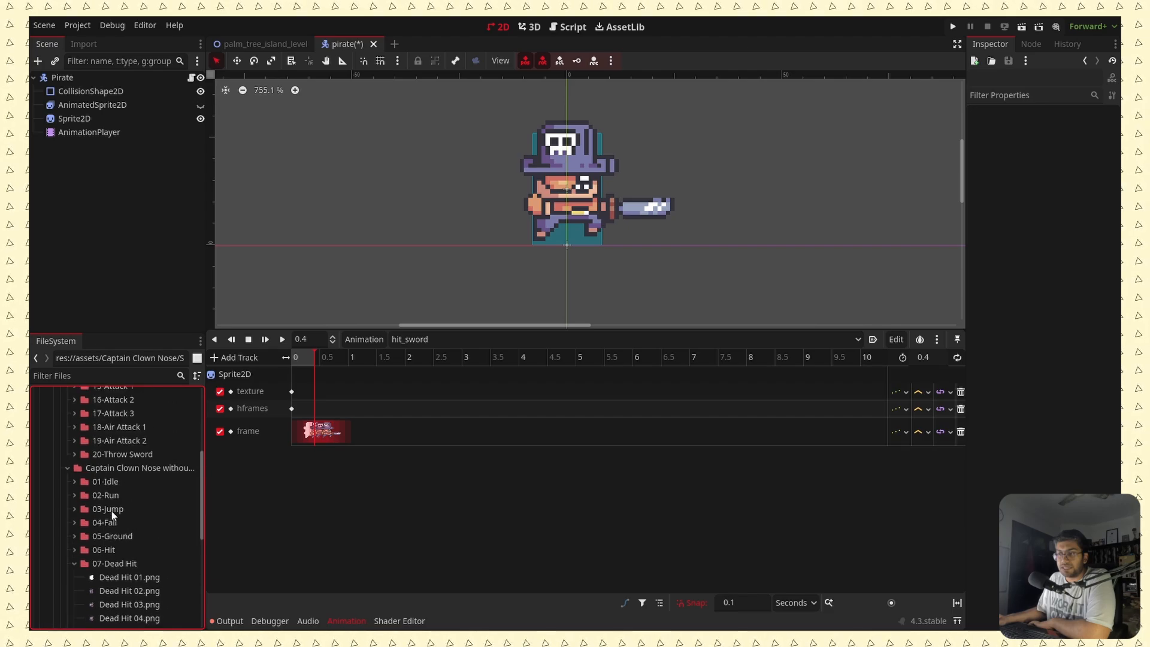
scroll(124, 469, up, 2)
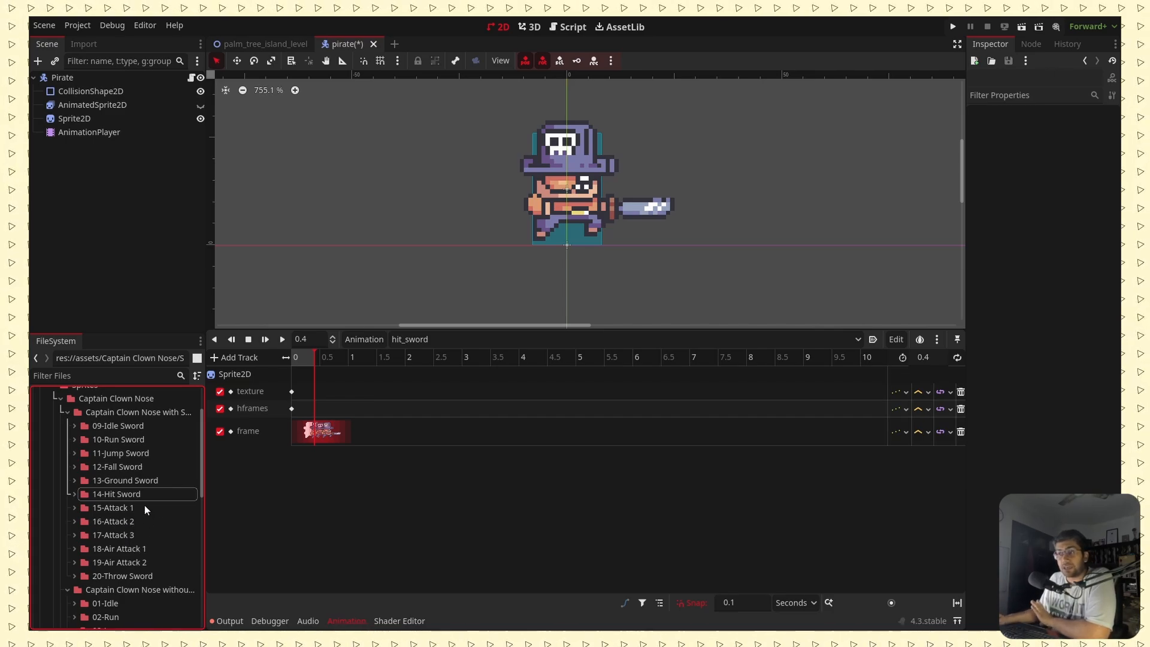
Check the 20-Throw Sword folder's sprites, collapse it again, and expand the 08-Dead Ground folder.
scroll(145, 505, down, 2)
scroll(144, 505, down, 2)
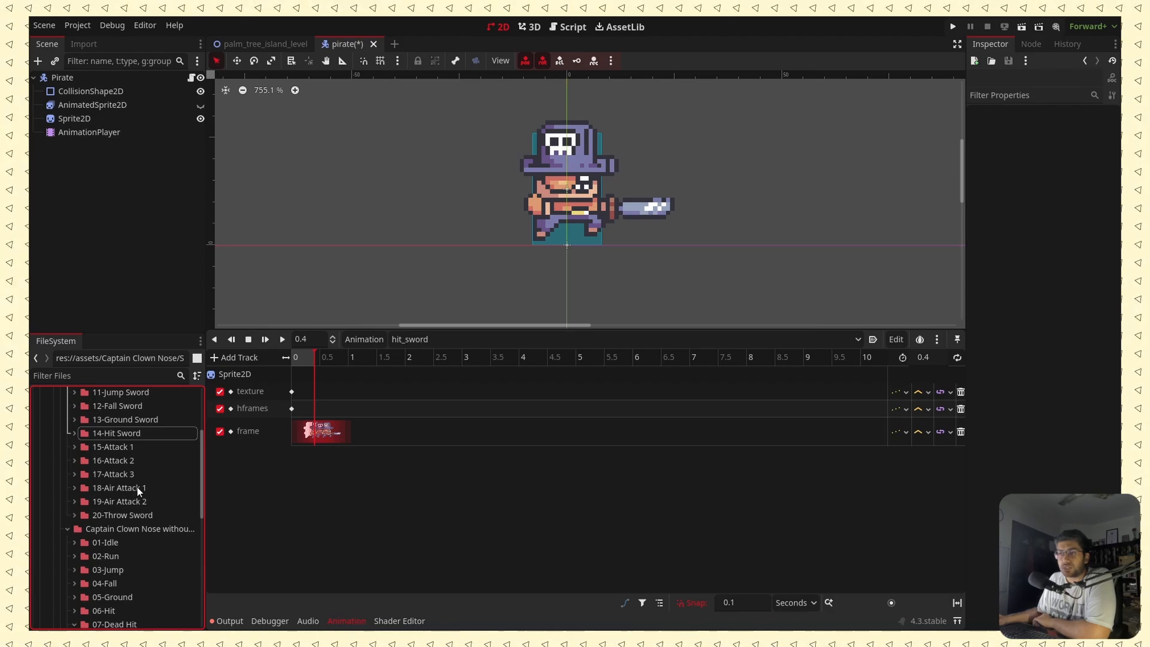
scroll(145, 501, down, 2)
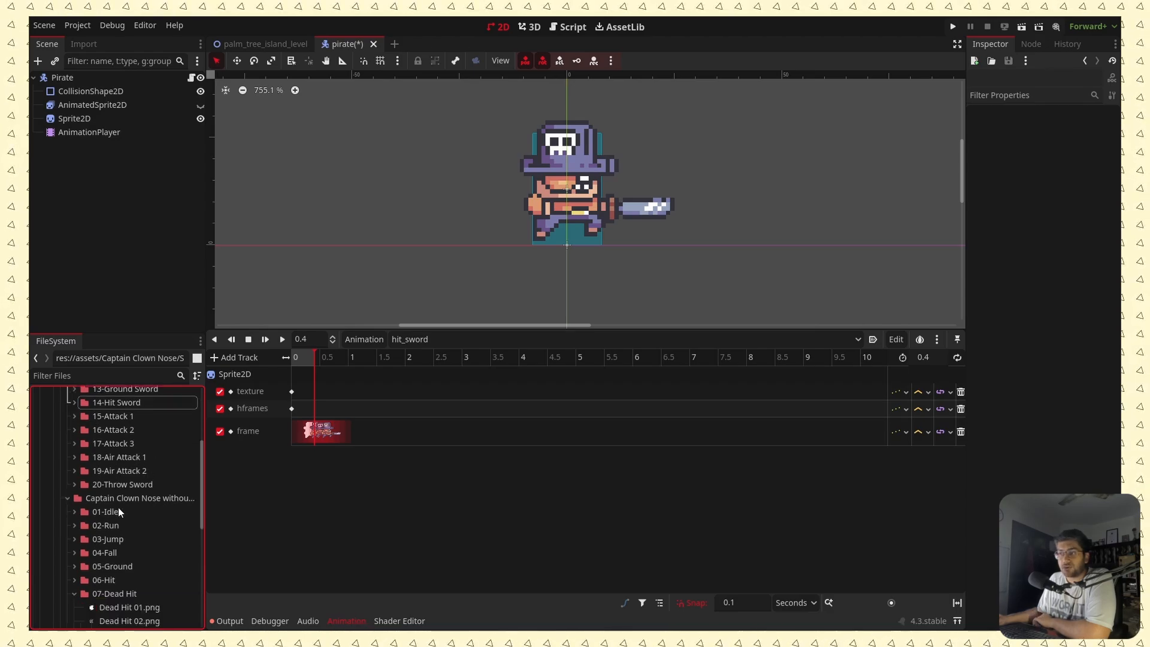
click(79, 484)
click(73, 484)
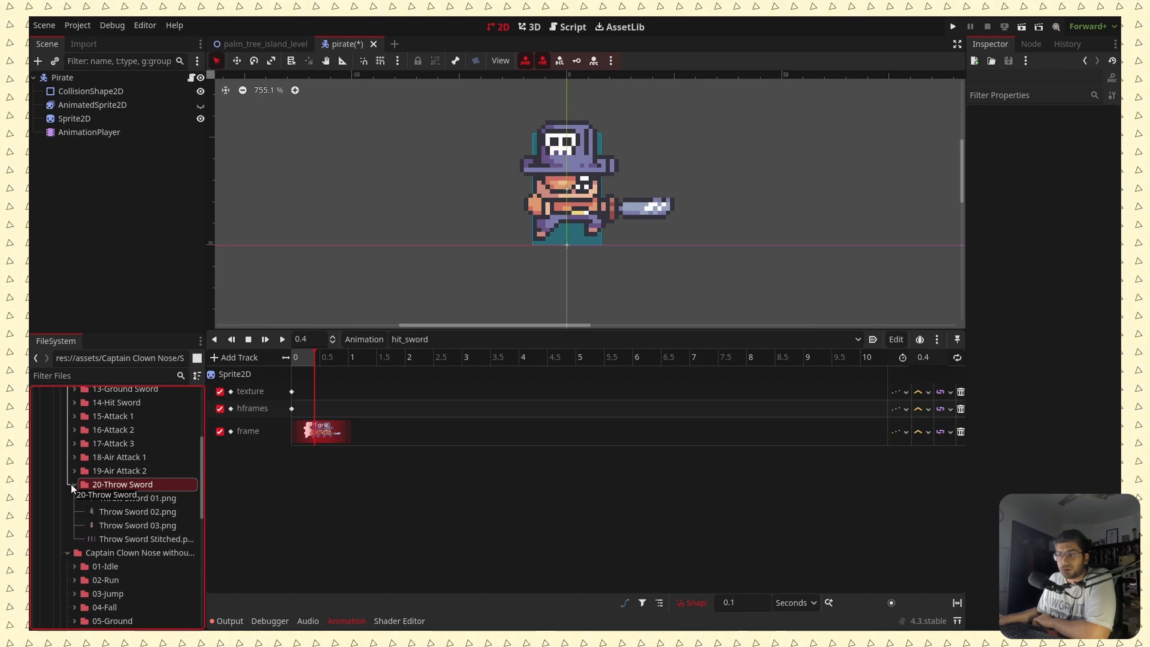
scroll(105, 489, down, 5)
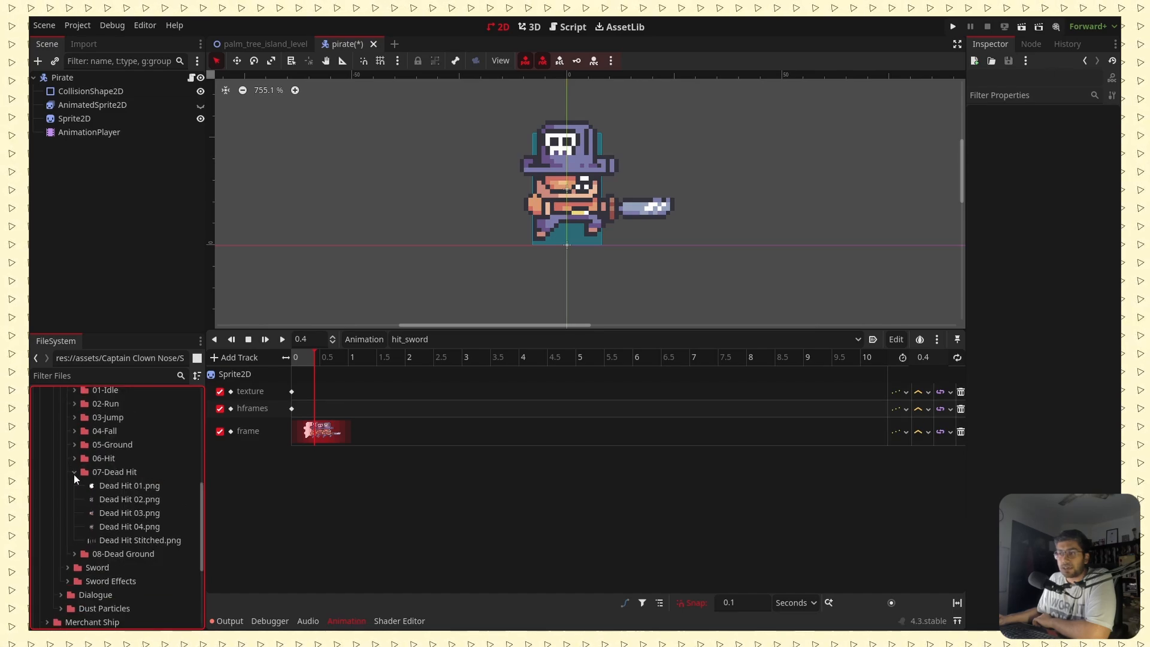
click(74, 555)
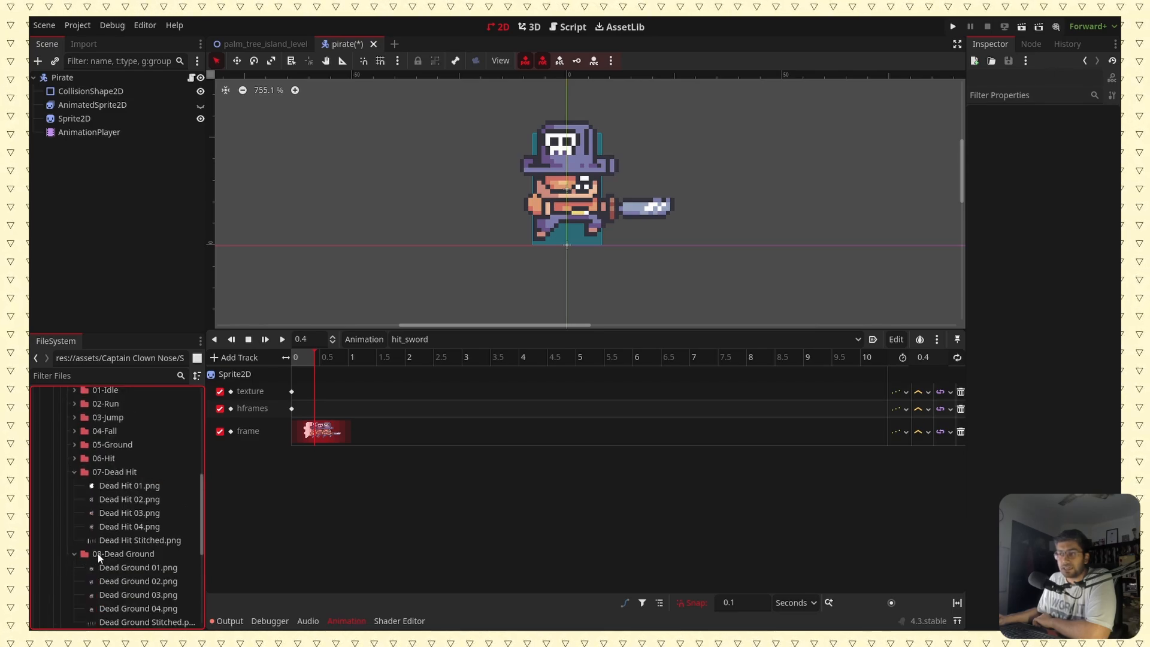
scroll(100, 553, down, 2)
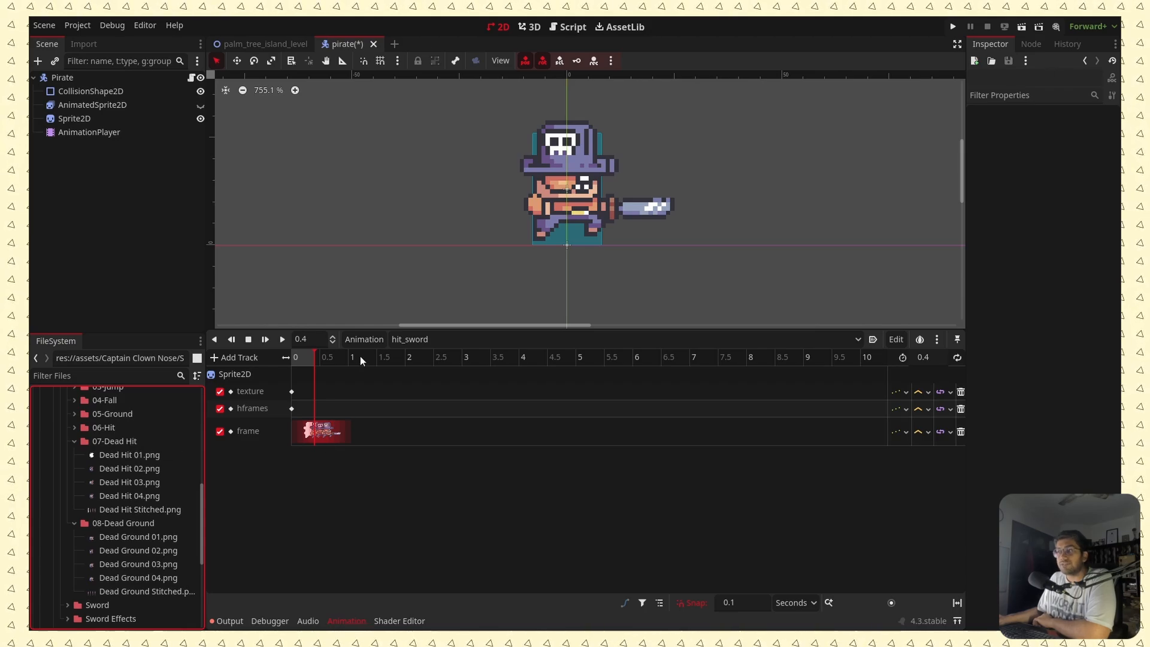
Check the hit_sword animation's hframes key and duplicate the animation under the name dead_hit.
click(372, 340)
click(437, 339)
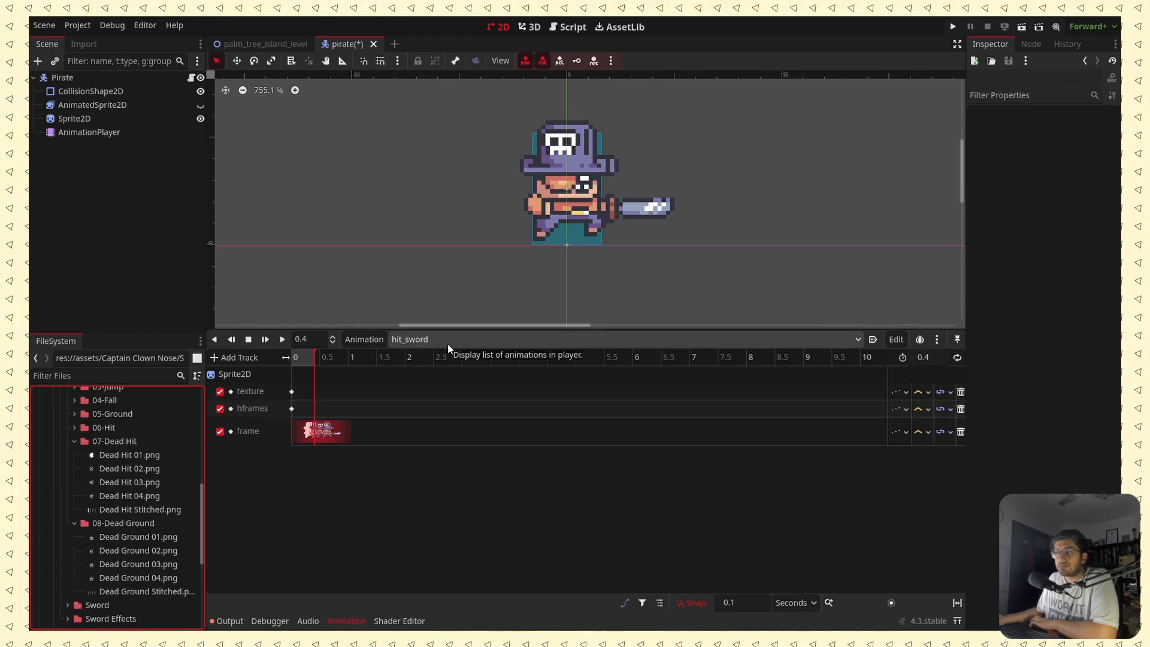
click(292, 409)
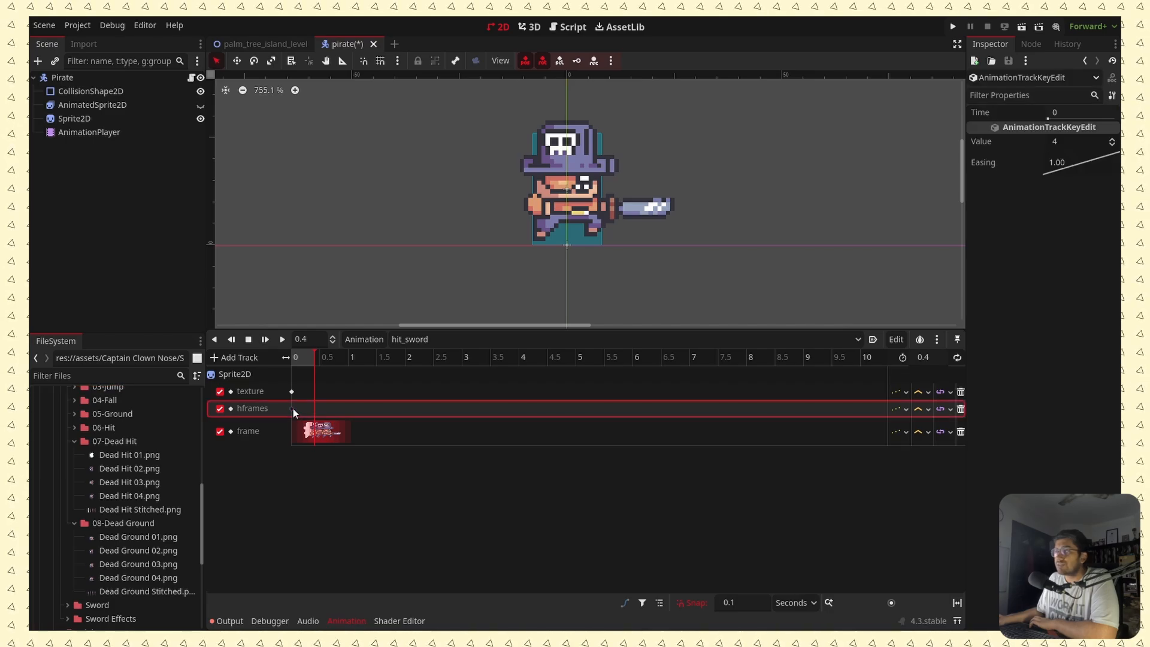
click(381, 340)
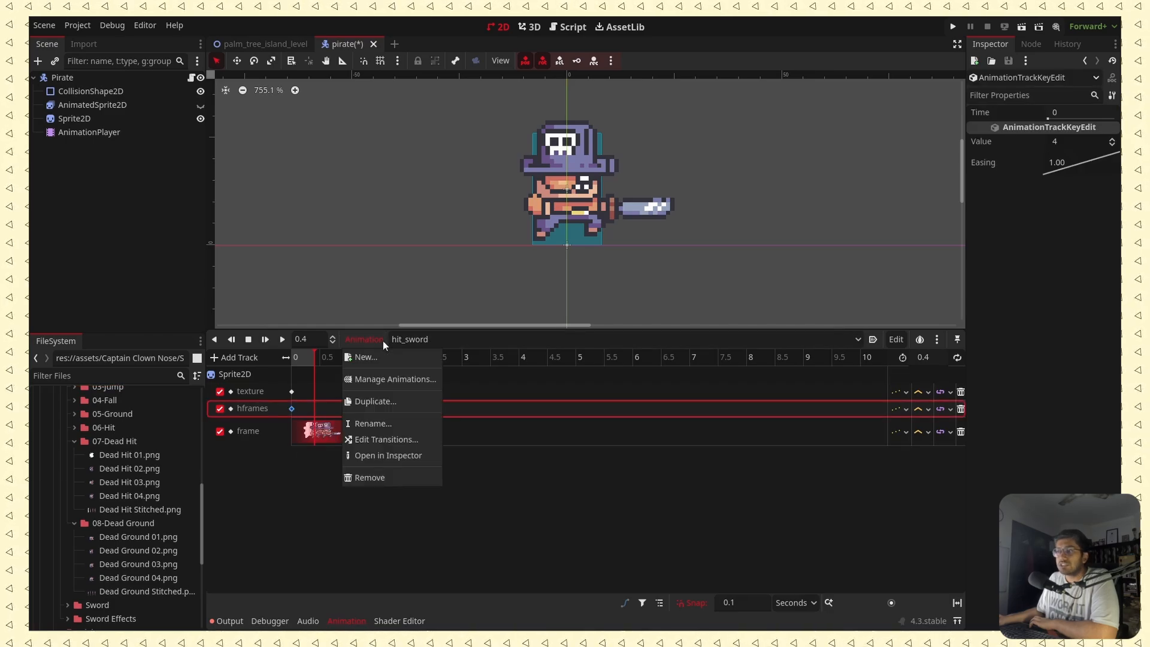
click(379, 399)
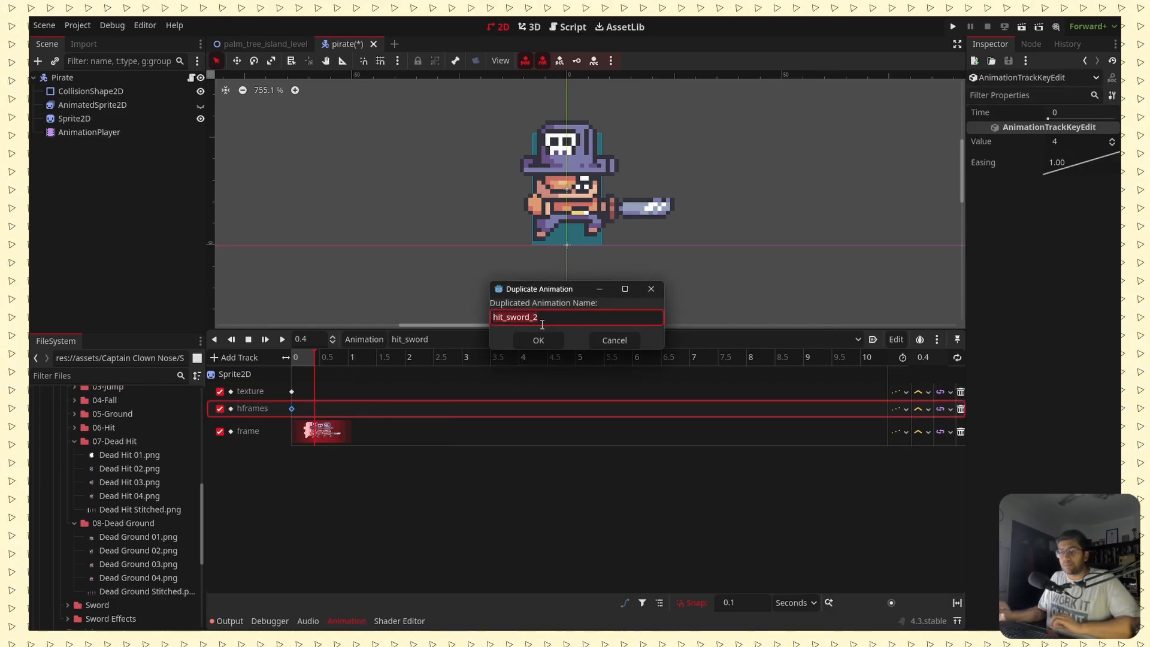
text(dead)
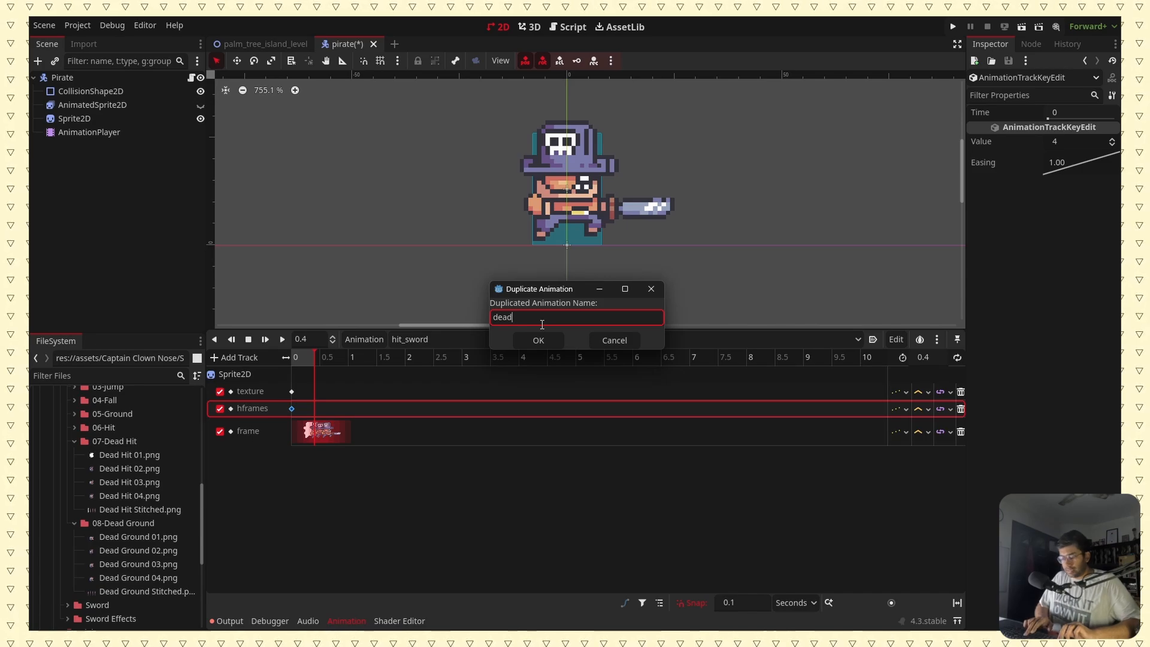
text(_hit)
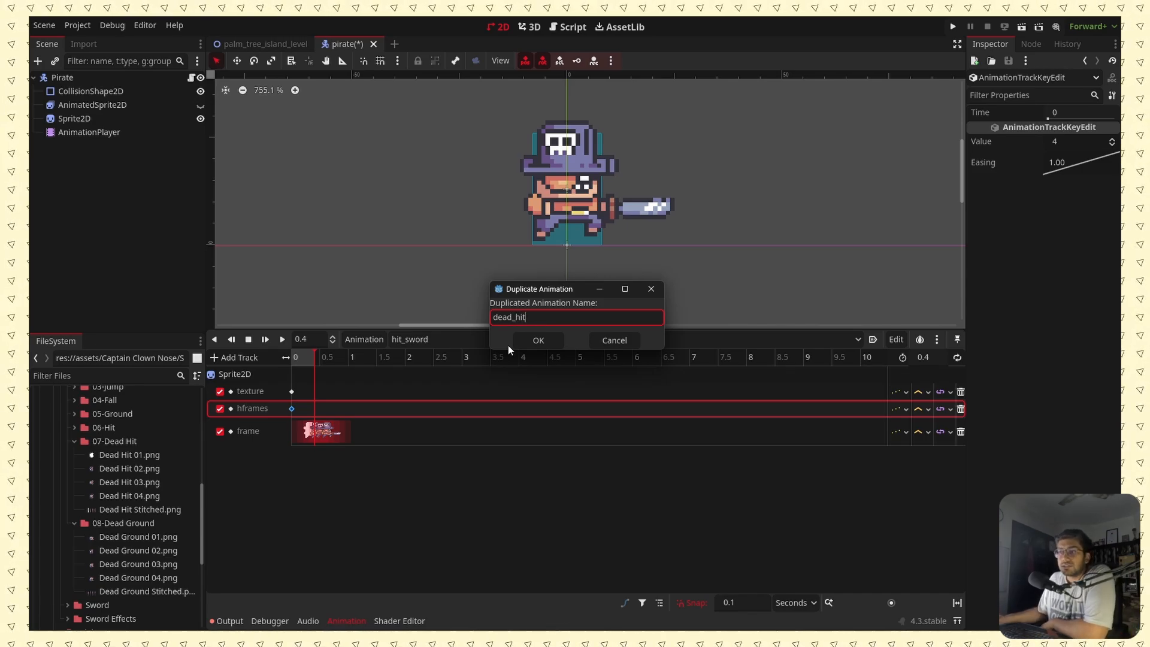
click(538, 340)
Replace the dead_hit animation's texture key value with Dead Hit Stitched.png, preview it and return to time 0.
click(292, 392)
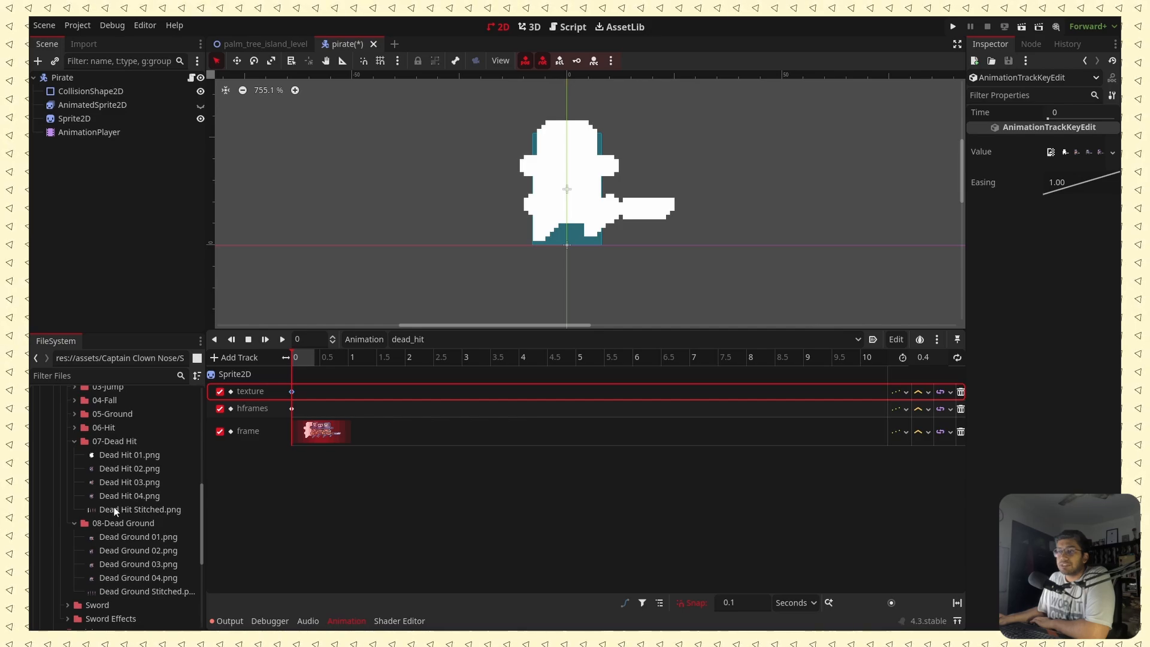
drag(114, 507, 1083, 152)
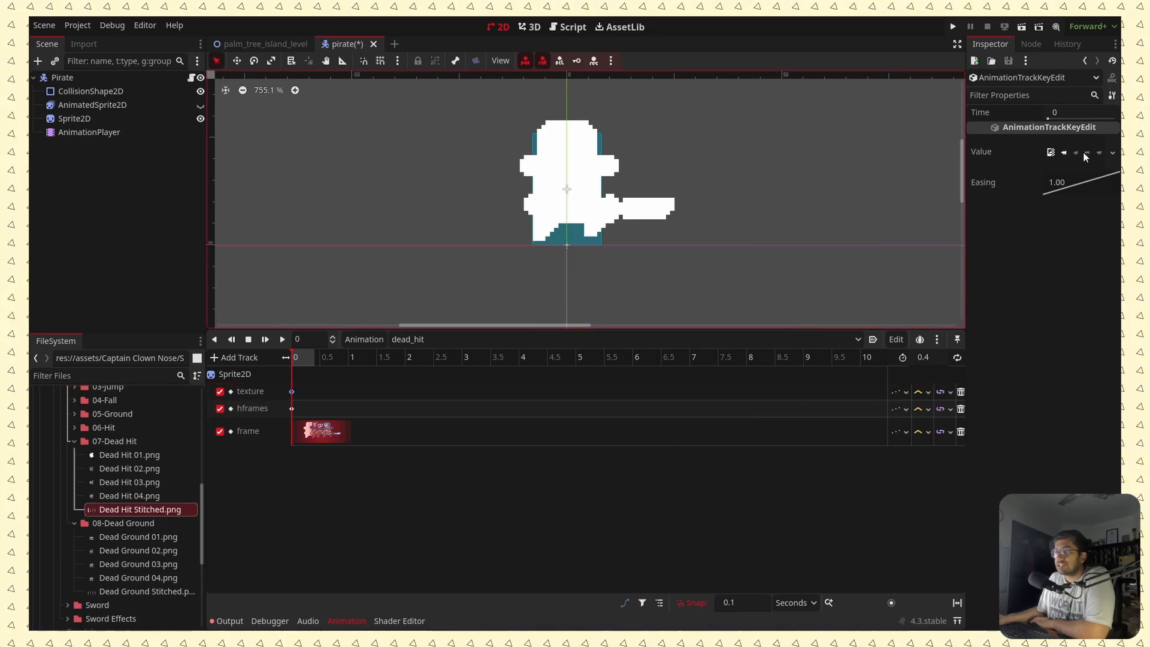
click(284, 340)
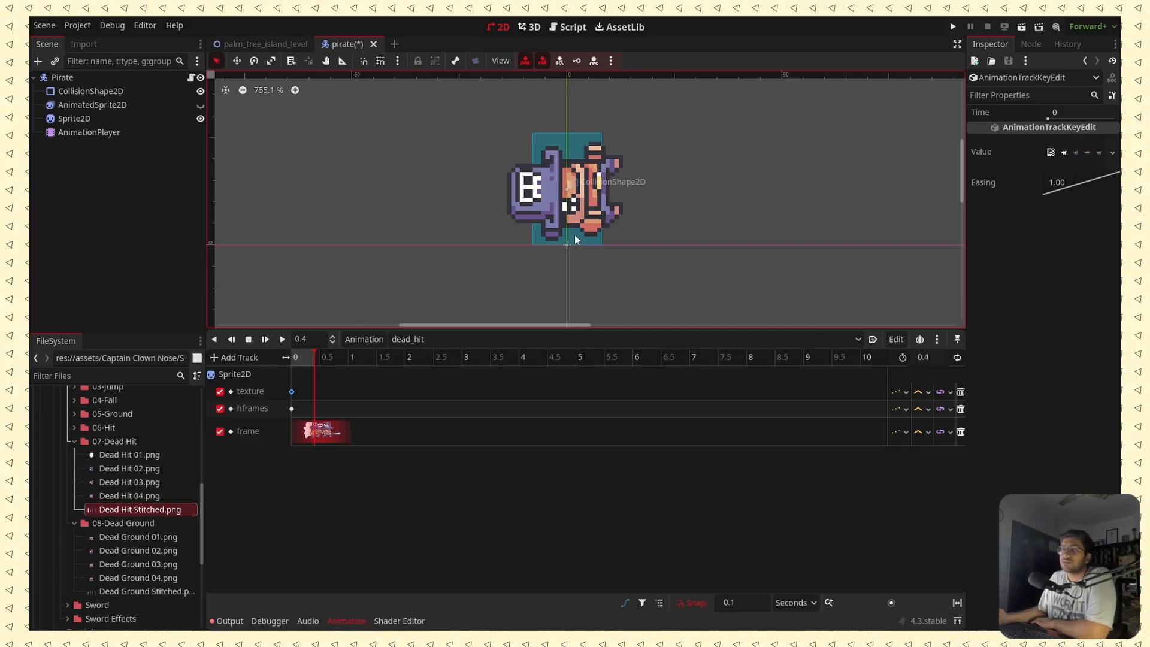
click(293, 359)
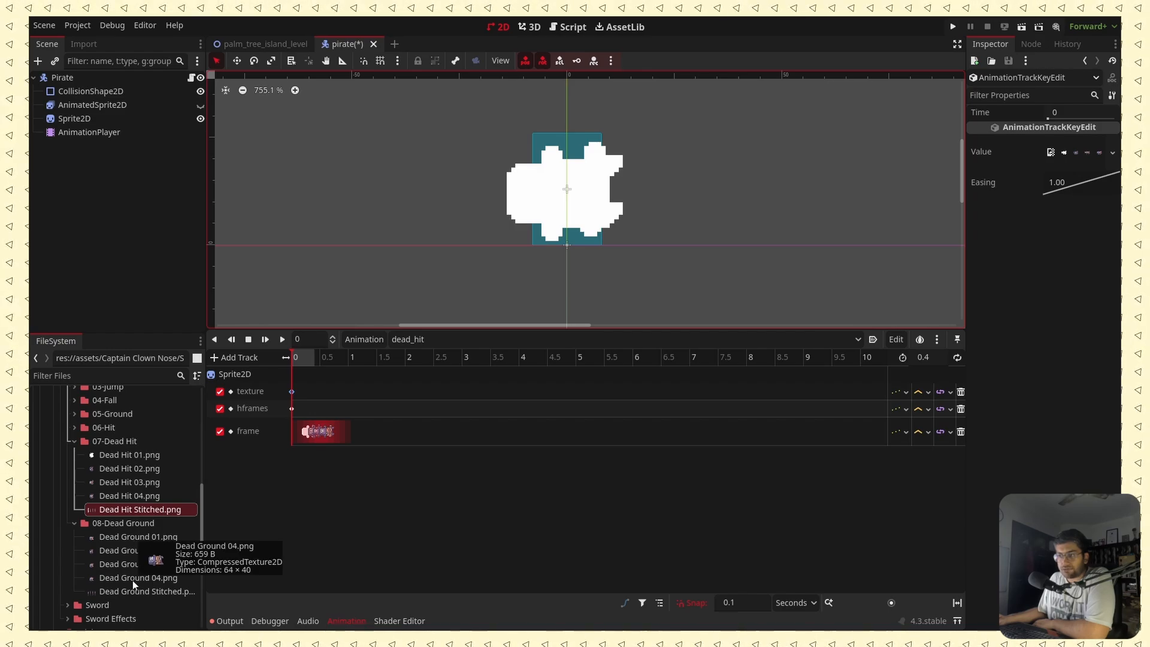
Duplicate the dead_hit animation under the name dead_ground.
click(369, 340)
click(382, 393)
click(555, 320)
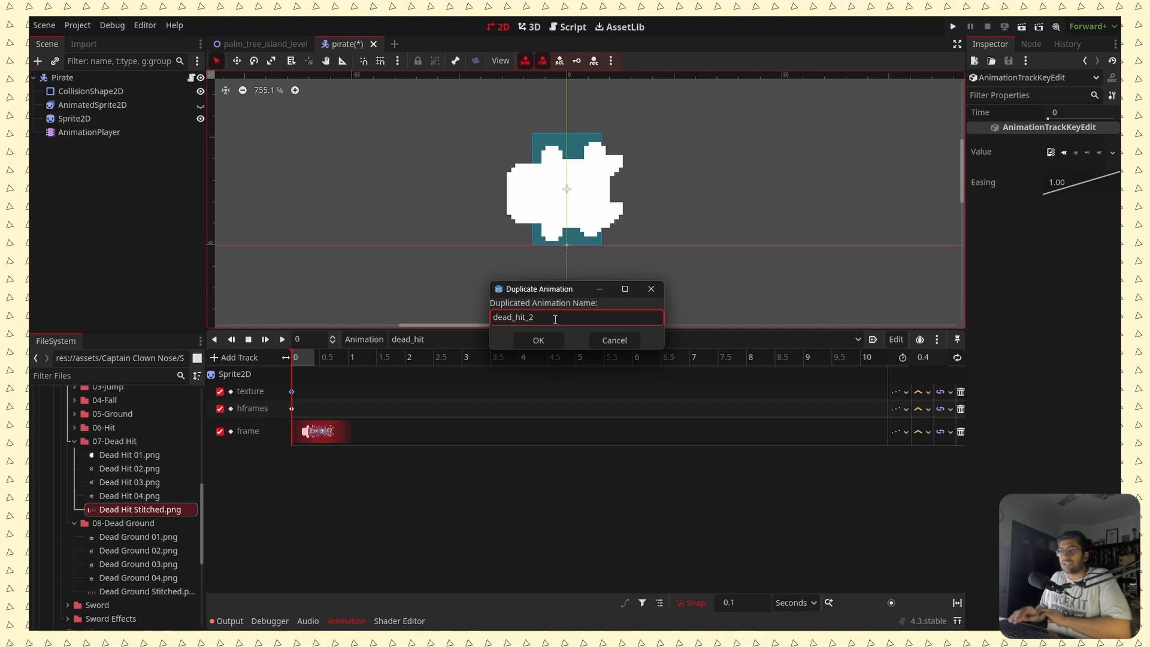
key(BackSpace)
key(BackSpace)
key(BackSpace)
key(BackSpace)
key(BackSpace)
text(ground)
key(Return)
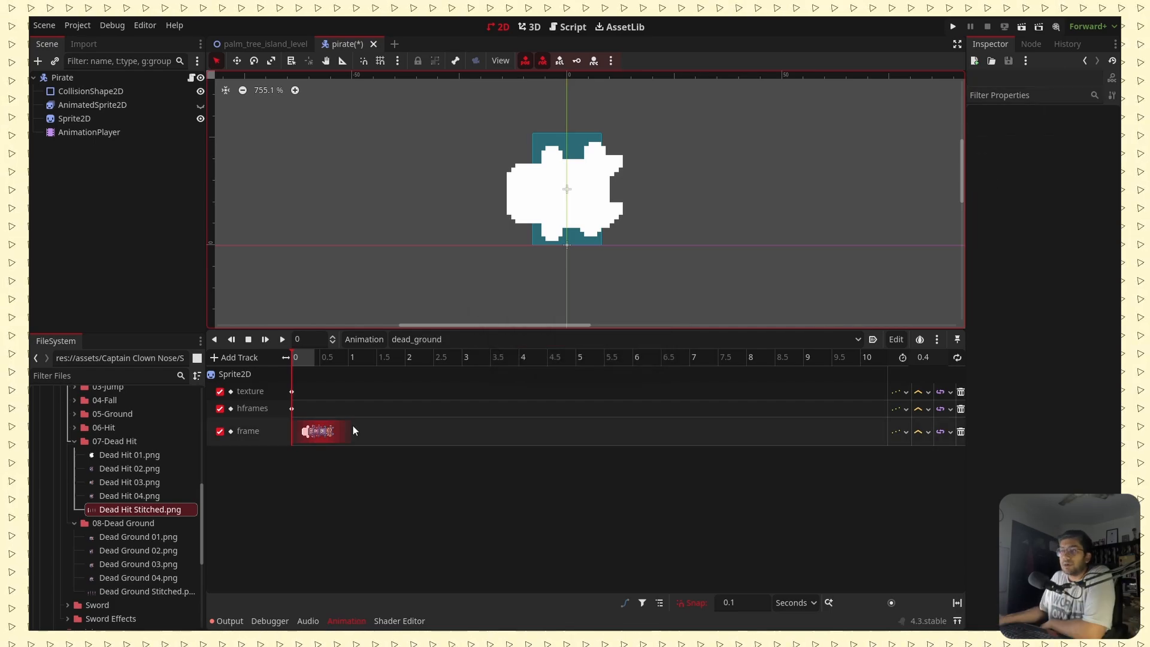
Replace the dead_ground animation's texture key value with Dead Ground Stitched.png and preview it.
click(292, 392)
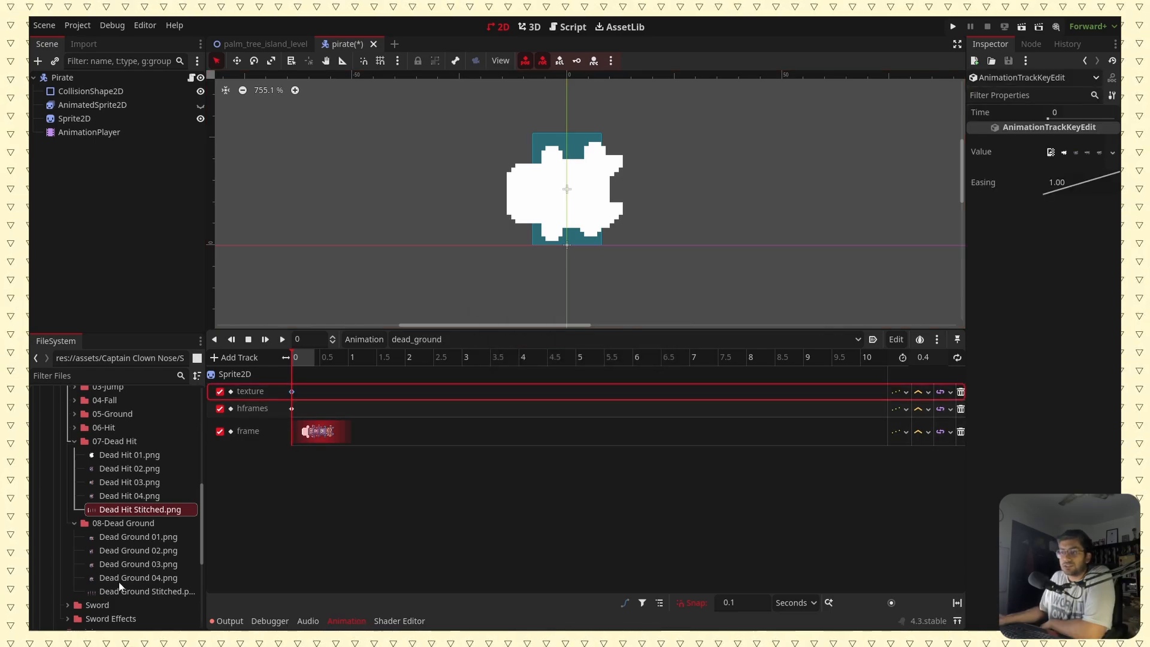
drag(120, 590, 1078, 151)
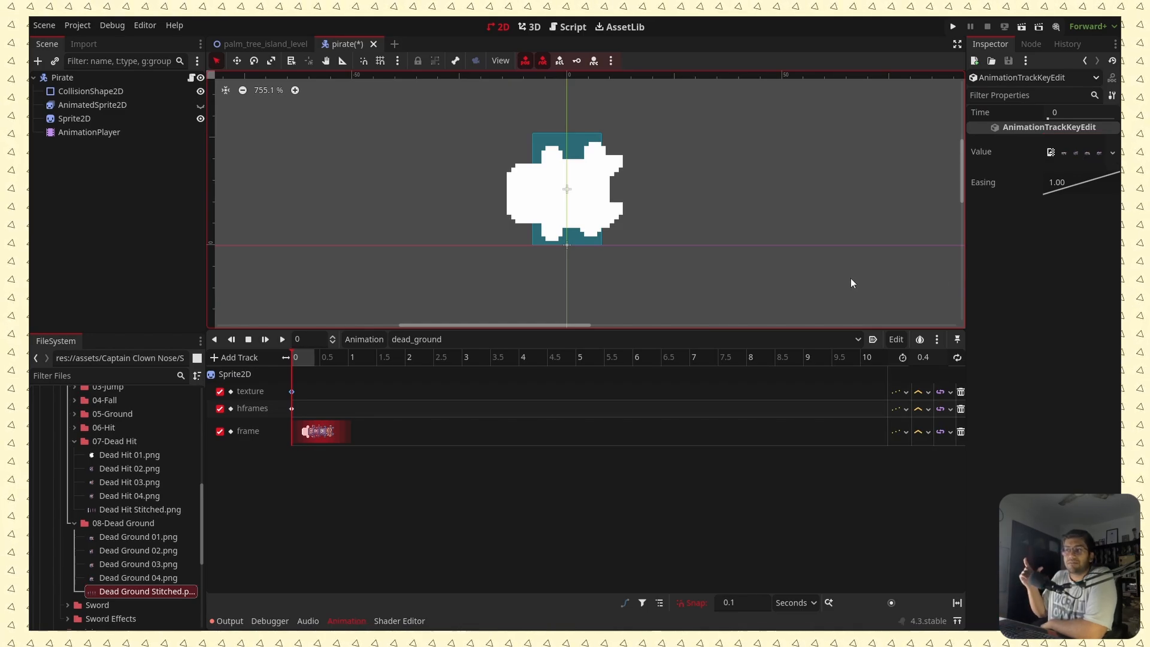
click(283, 342)
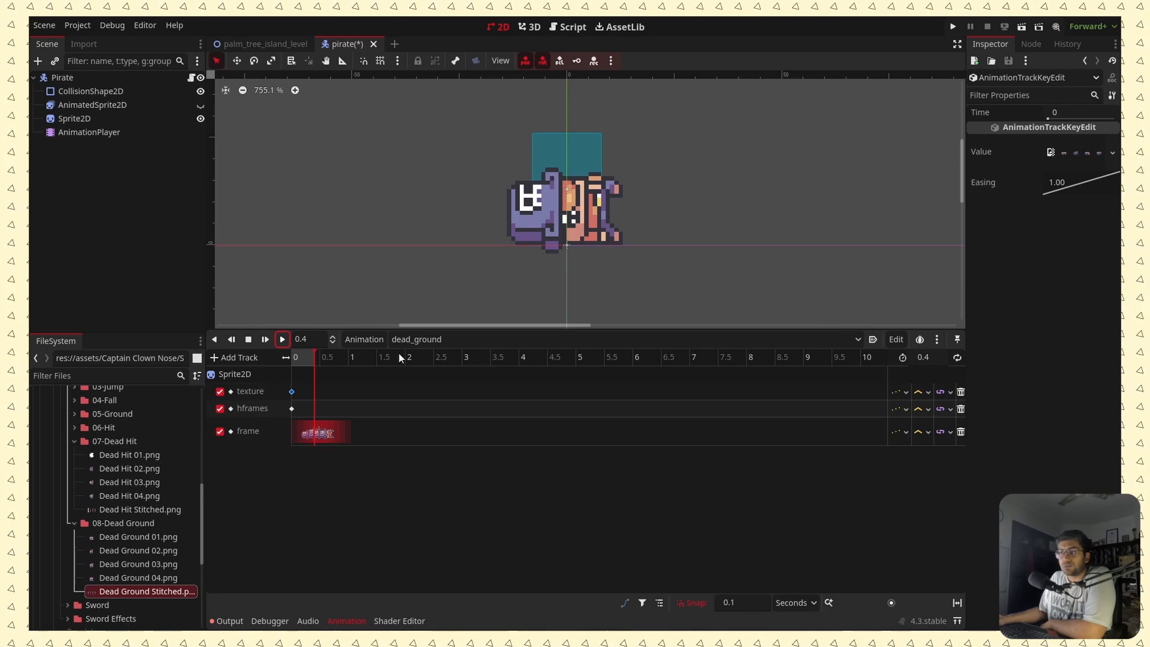
Compare the dead_hit and dead_ground animations by switching between them and replaying dead_ground.
click(419, 340)
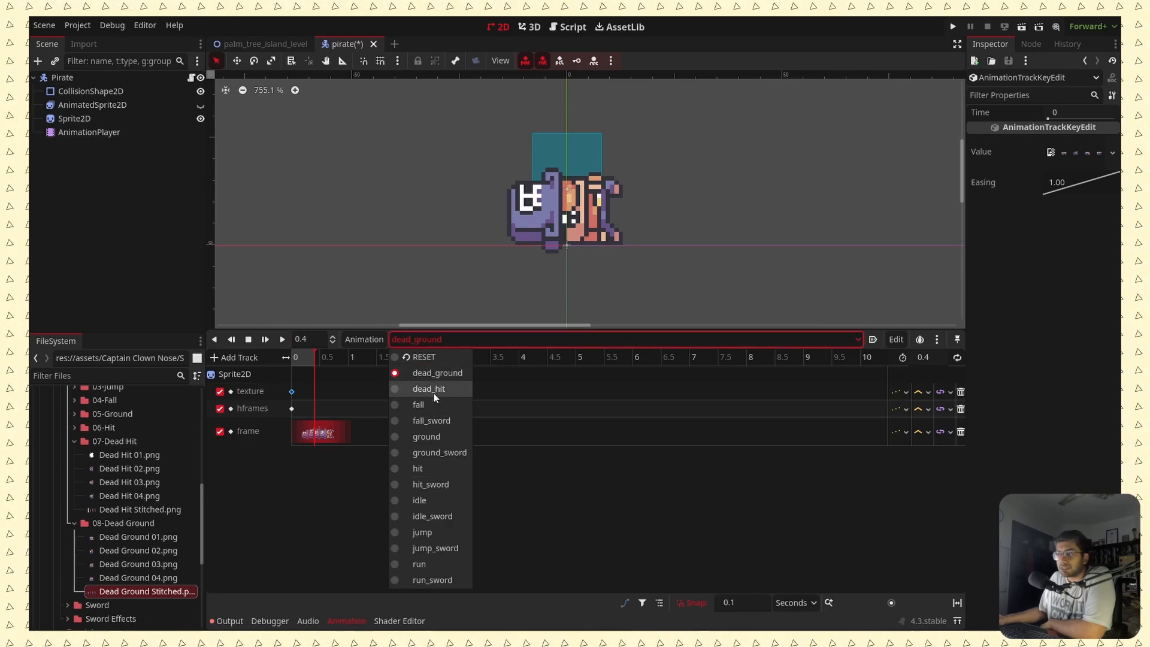
click(429, 390)
click(397, 339)
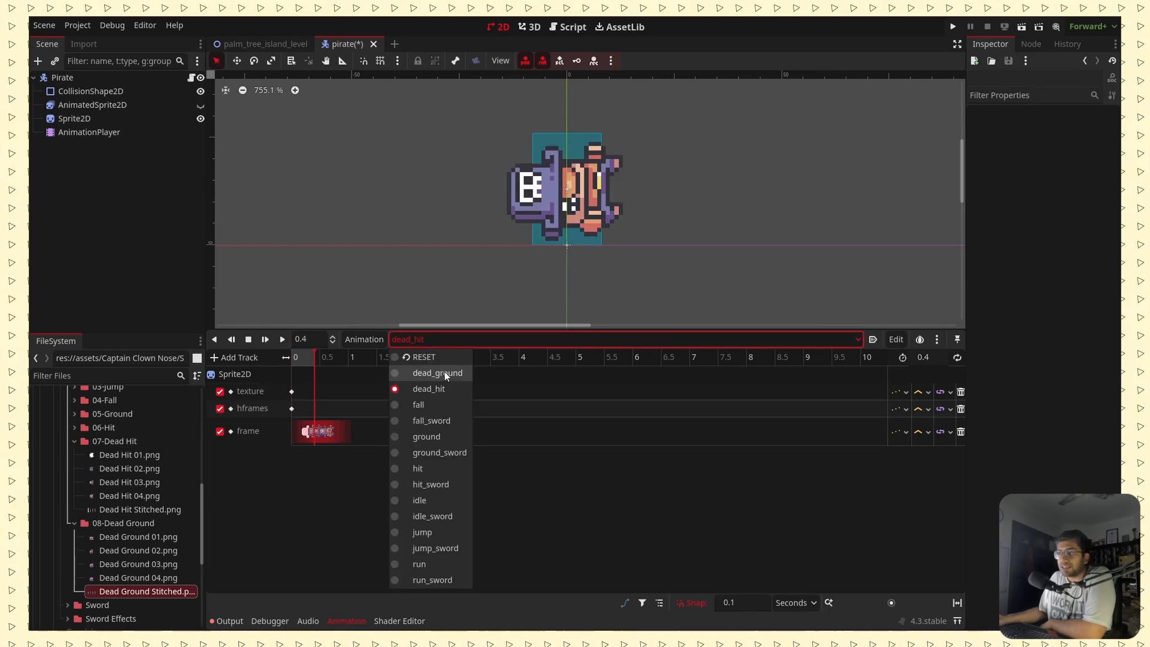
click(444, 372)
click(285, 341)
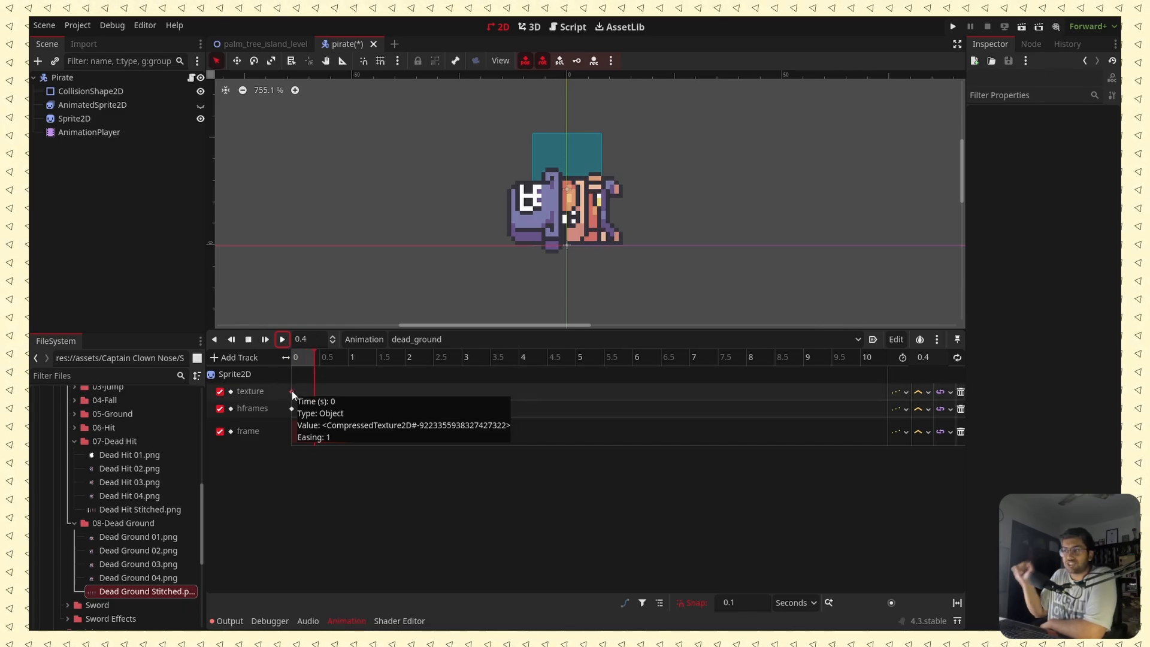
Collapse the 08-Dead Ground and 07-Dead Hit folders and the parent folder of sprites without sword.
click(74, 523)
click(73, 441)
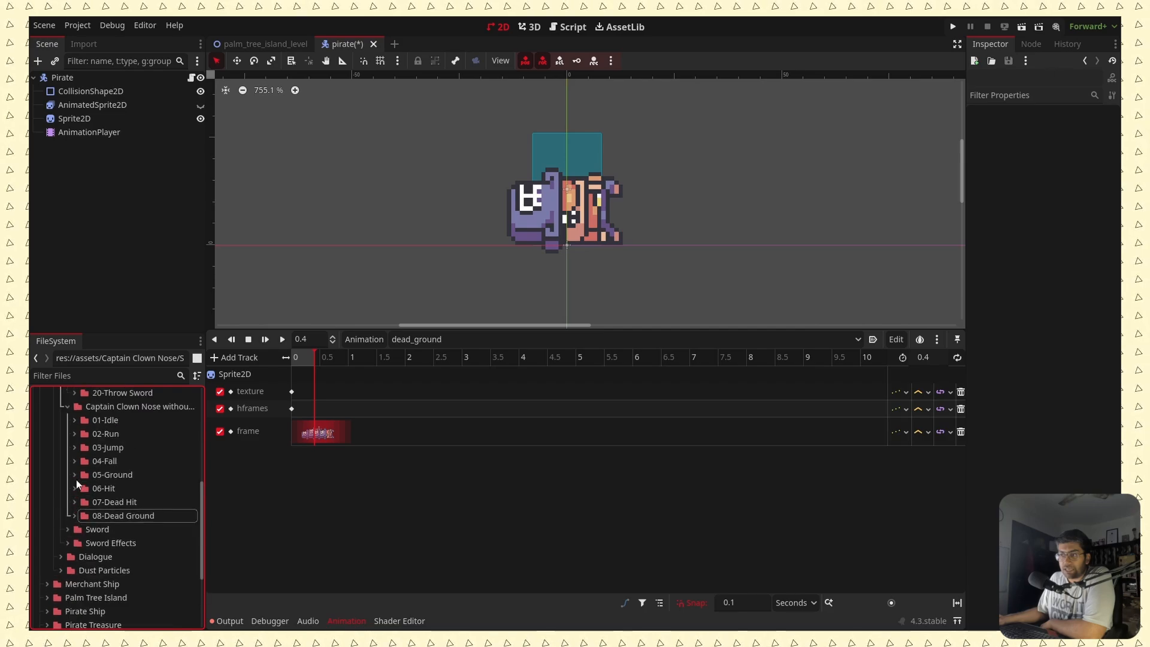
scroll(77, 479, up, 2)
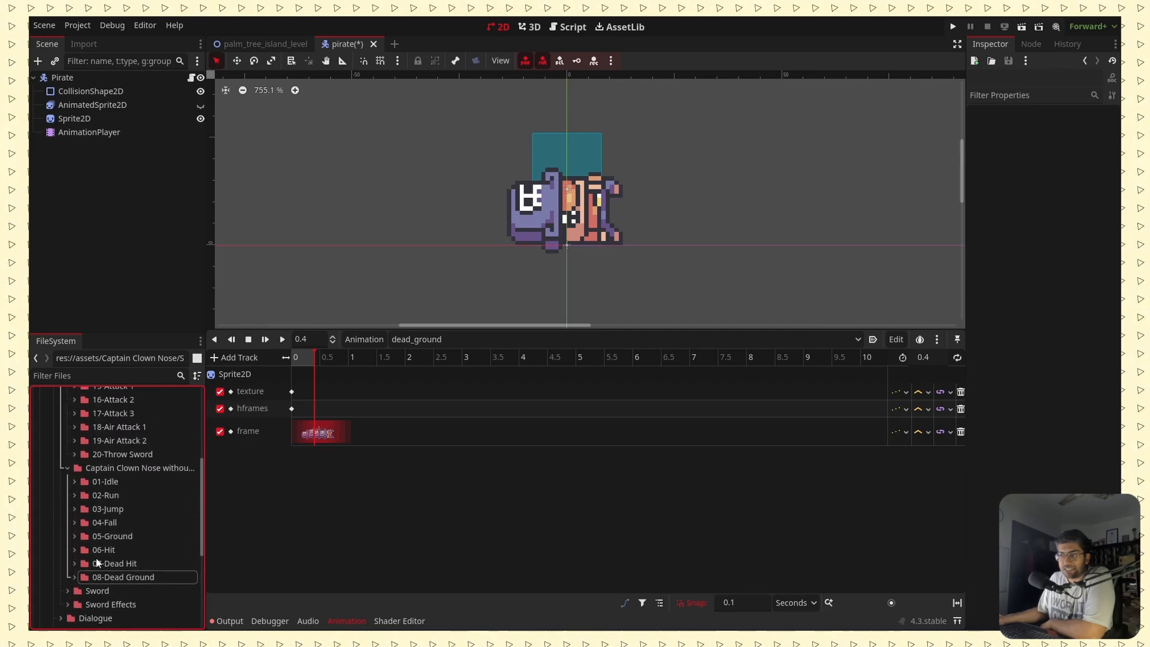
click(68, 467)
scroll(137, 467, up, 3)
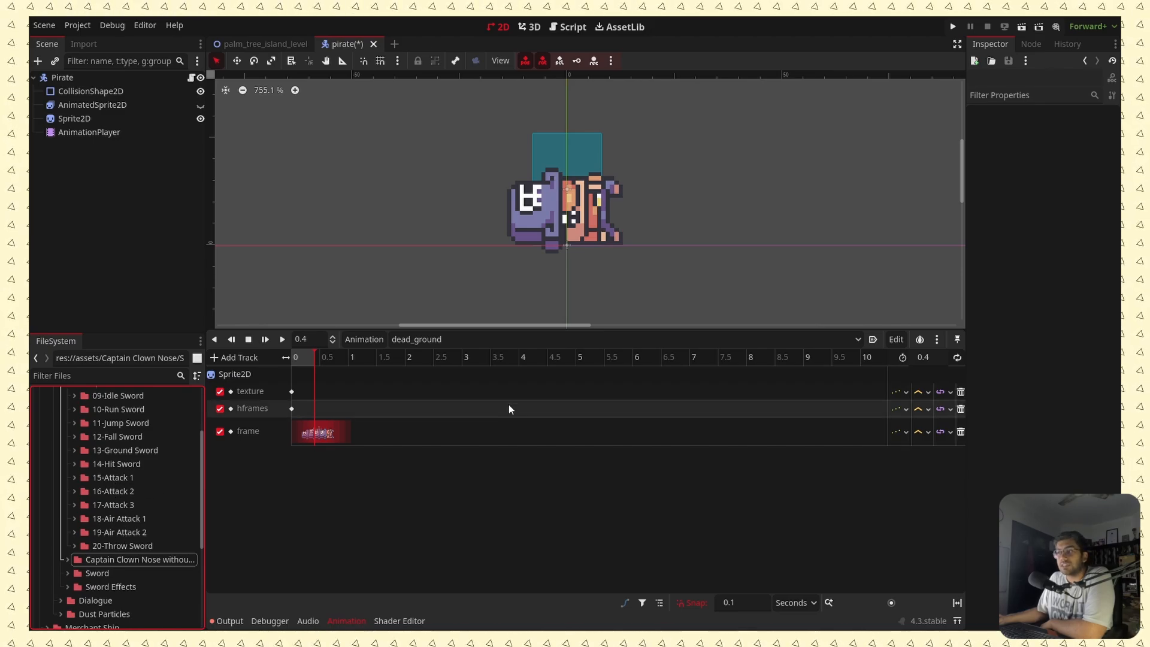
Examine the animation list and the sprite files in the 15-Attack 1, 16-Attack 2 and 17-Attack 3 folders.
click(510, 340)
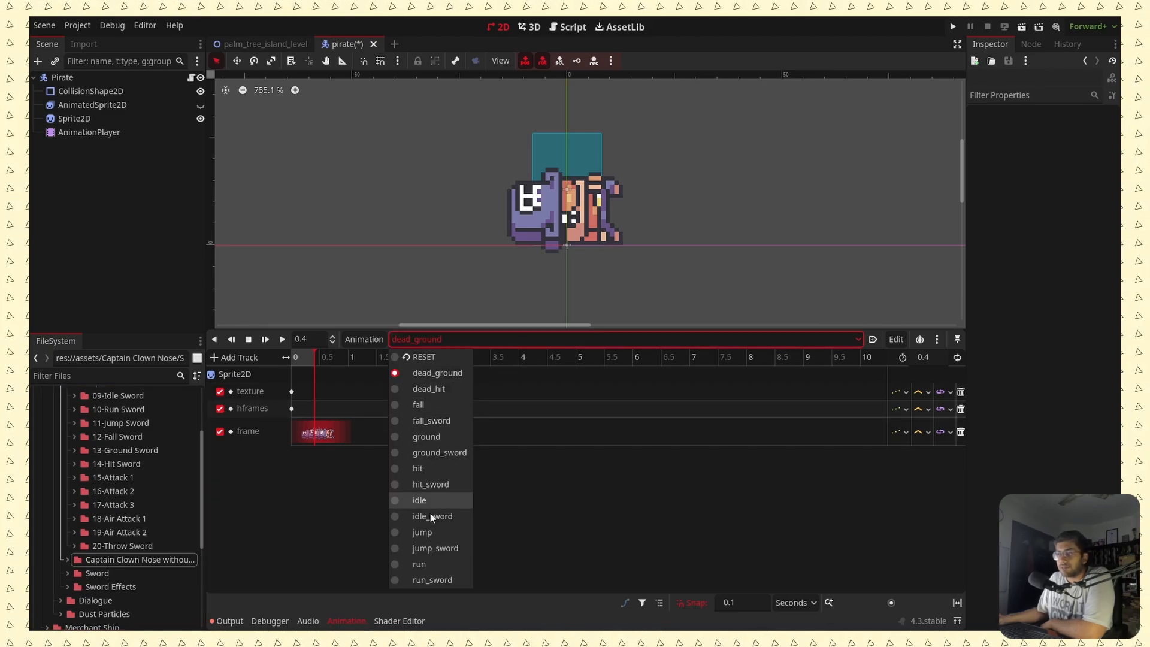
click(569, 413)
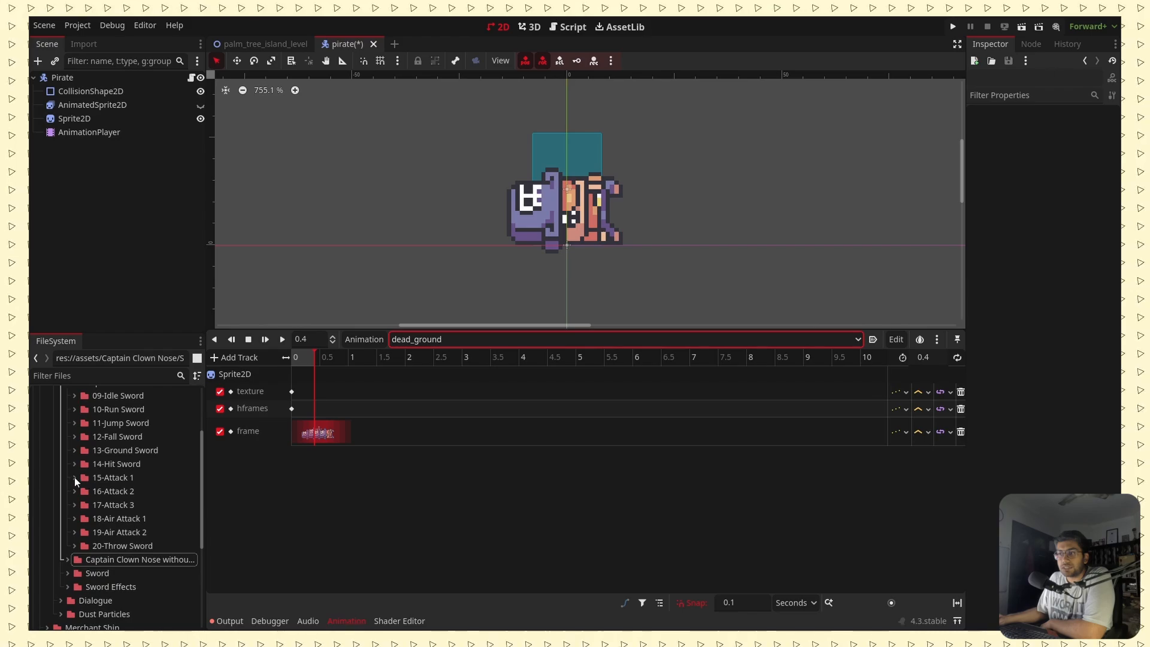
click(74, 477)
click(74, 545)
scroll(110, 566, down, 2)
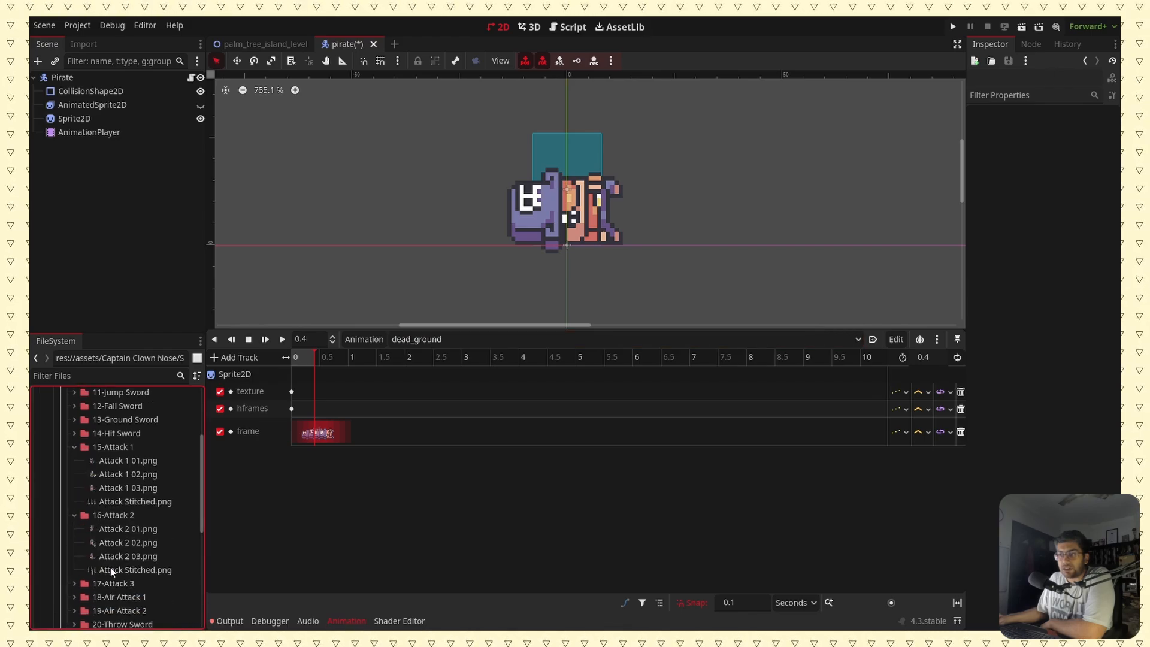
click(74, 553)
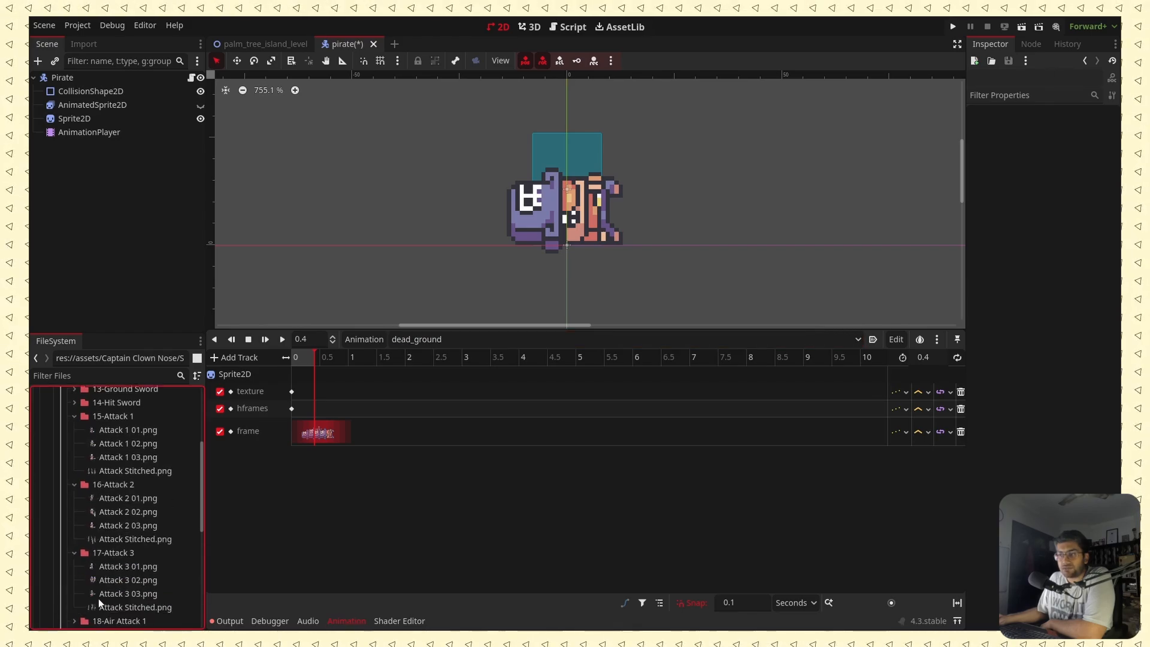
scroll(84, 539, up, 2)
click(73, 478)
click(73, 492)
click(74, 504)
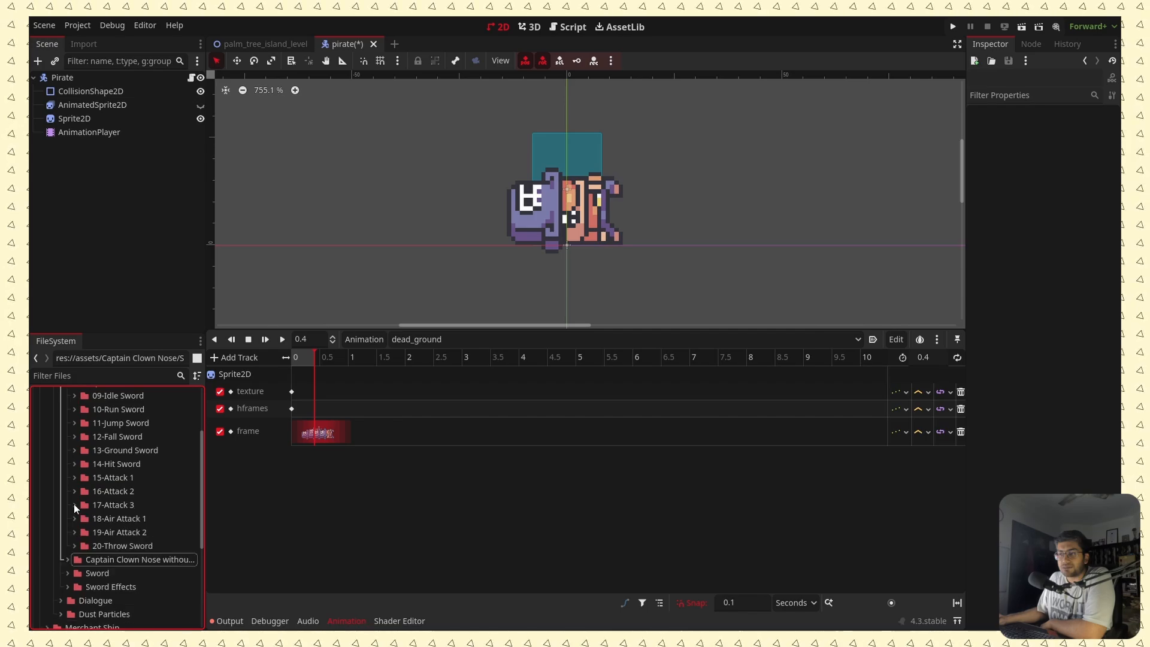
Check the jump animation's hframes key and duplicate the animation under the name attack_1.
click(458, 341)
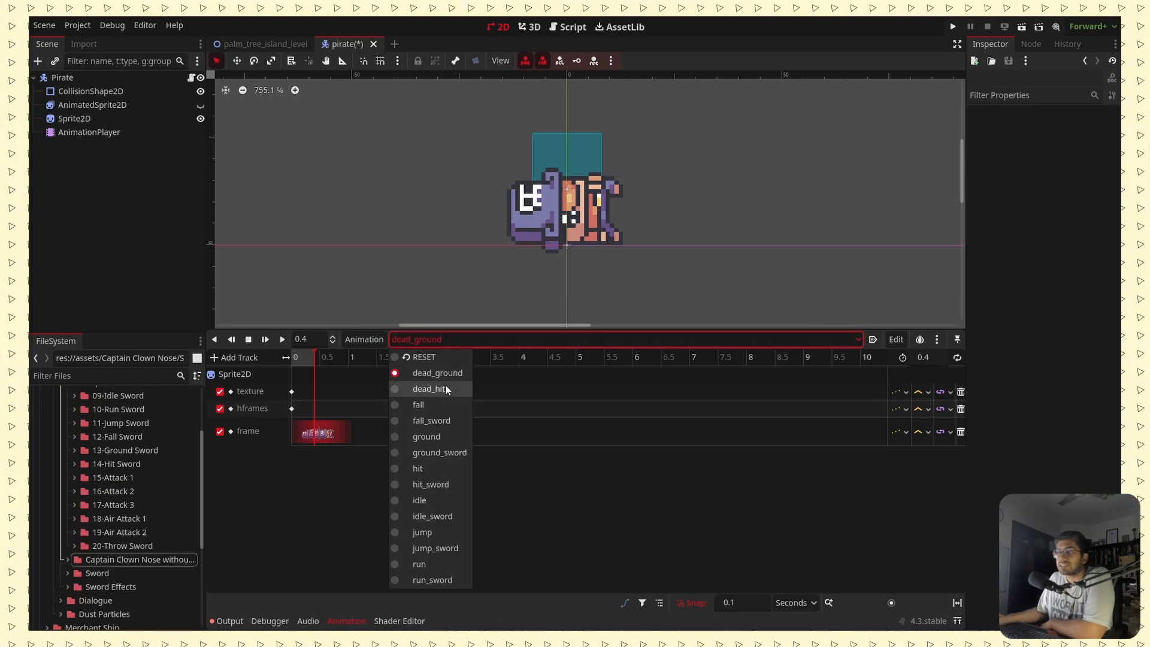
click(436, 532)
click(291, 408)
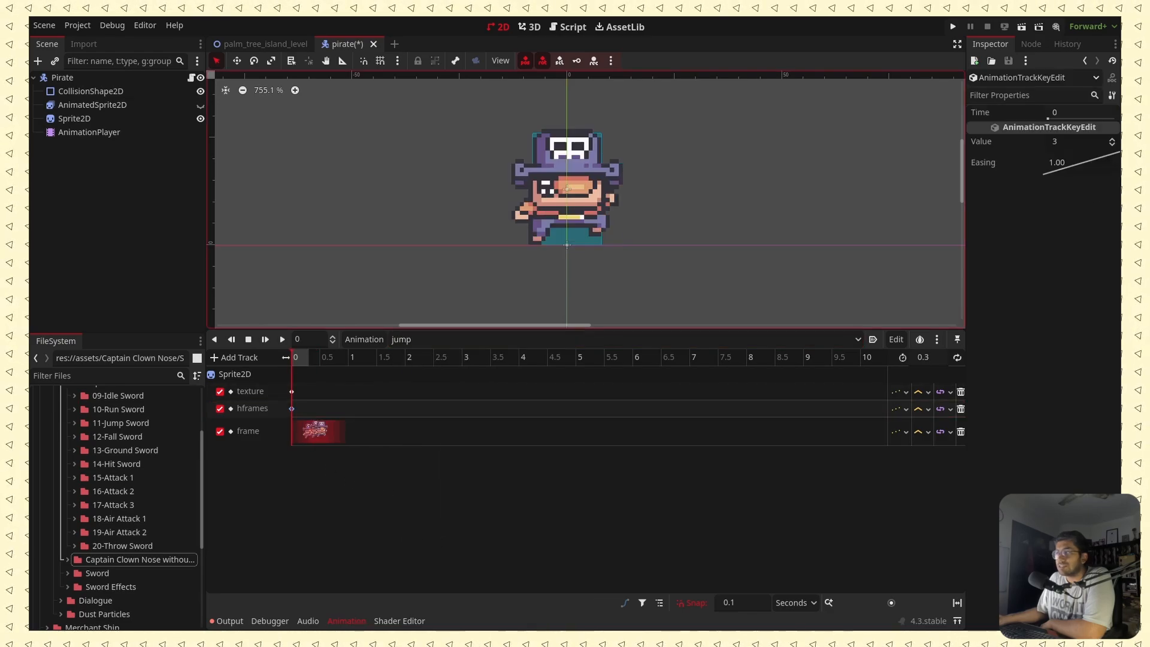
click(361, 339)
click(381, 404)
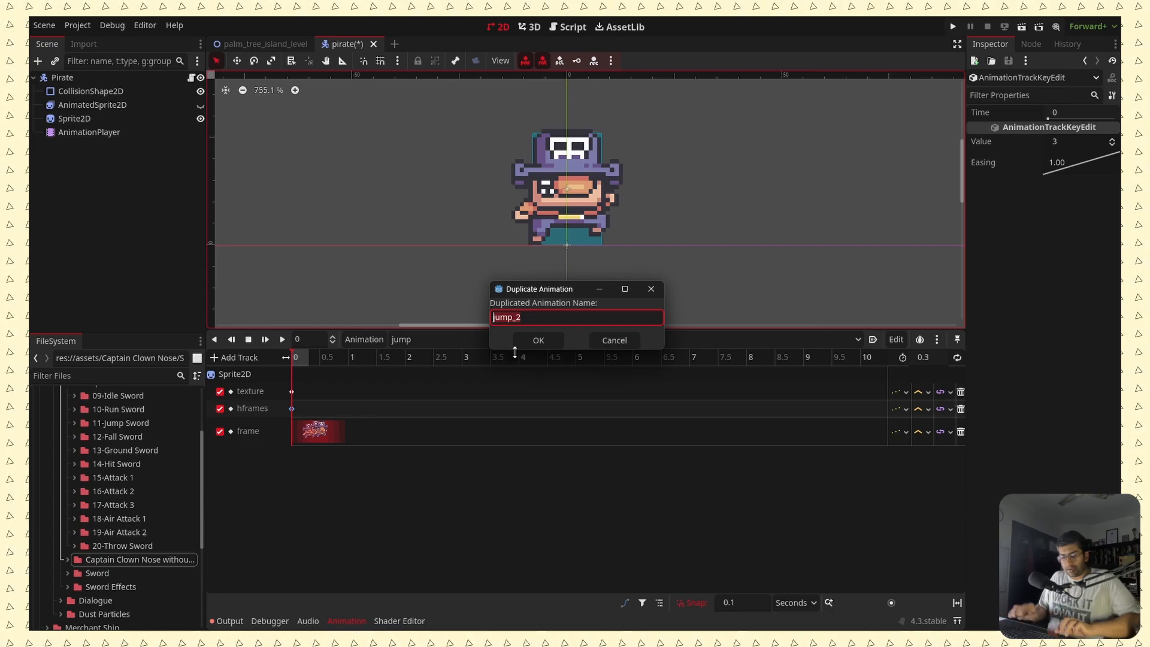
text(attack_1)
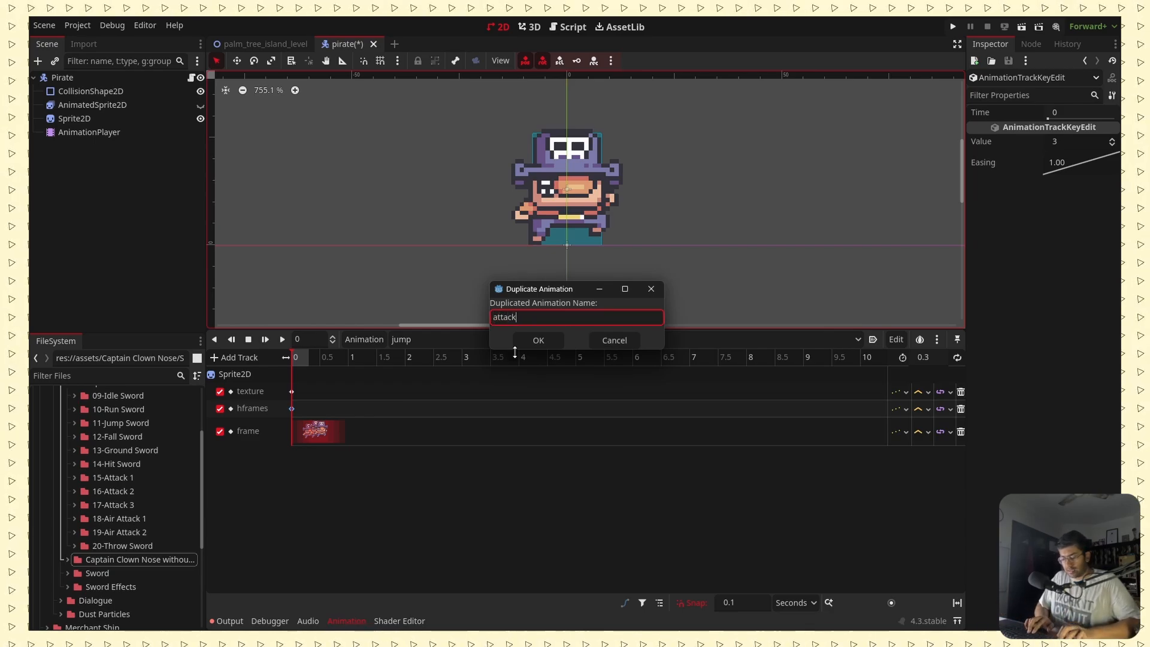
Replace attack_1's texture key value with Attack Stitched.png from the 15-Attack 1 folder and preview the animation.
click(291, 392)
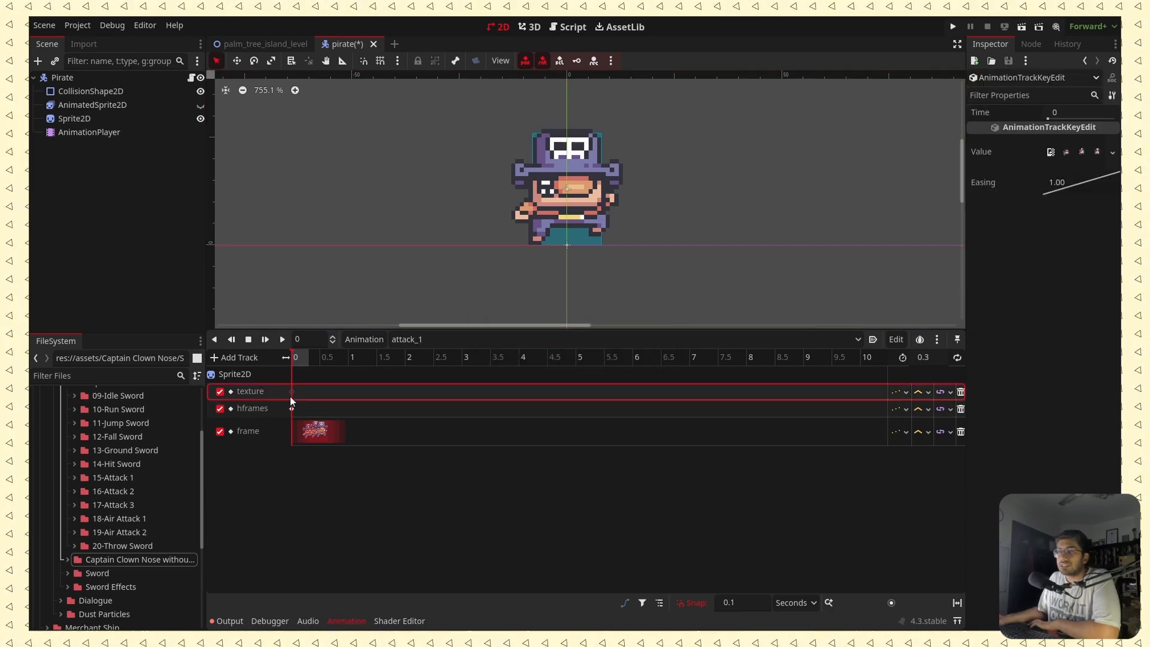
click(77, 478)
drag(128, 532, 1086, 159)
click(283, 339)
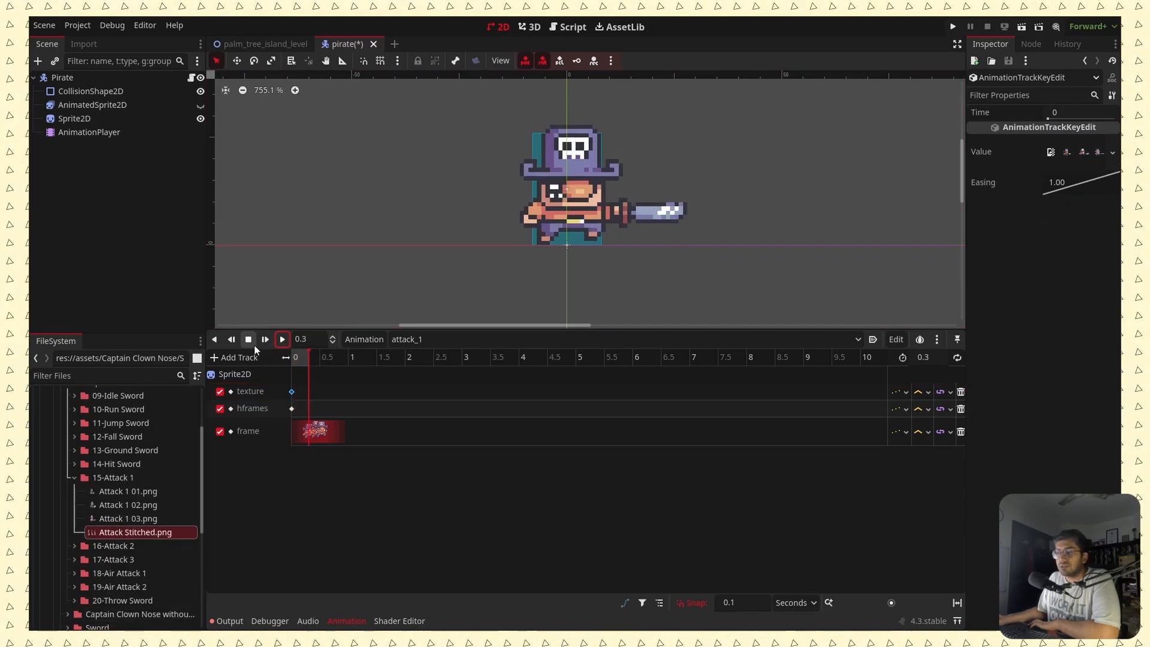
Duplicate the attack_1 animation under the name attack_2.
click(364, 339)
click(363, 401)
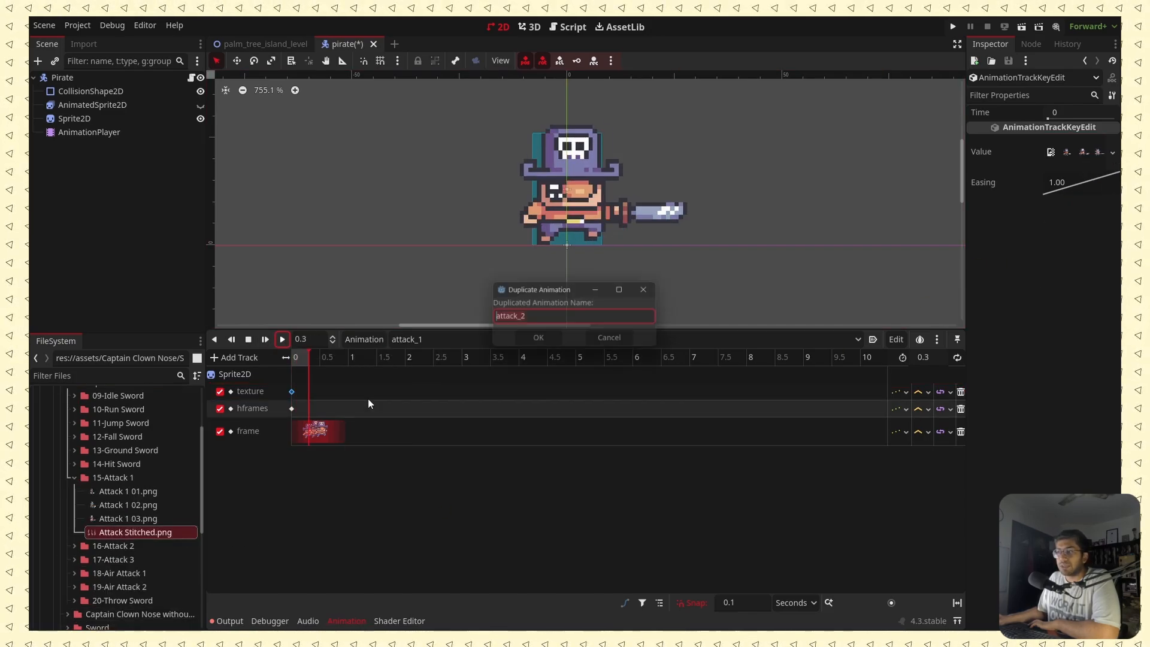
click(540, 346)
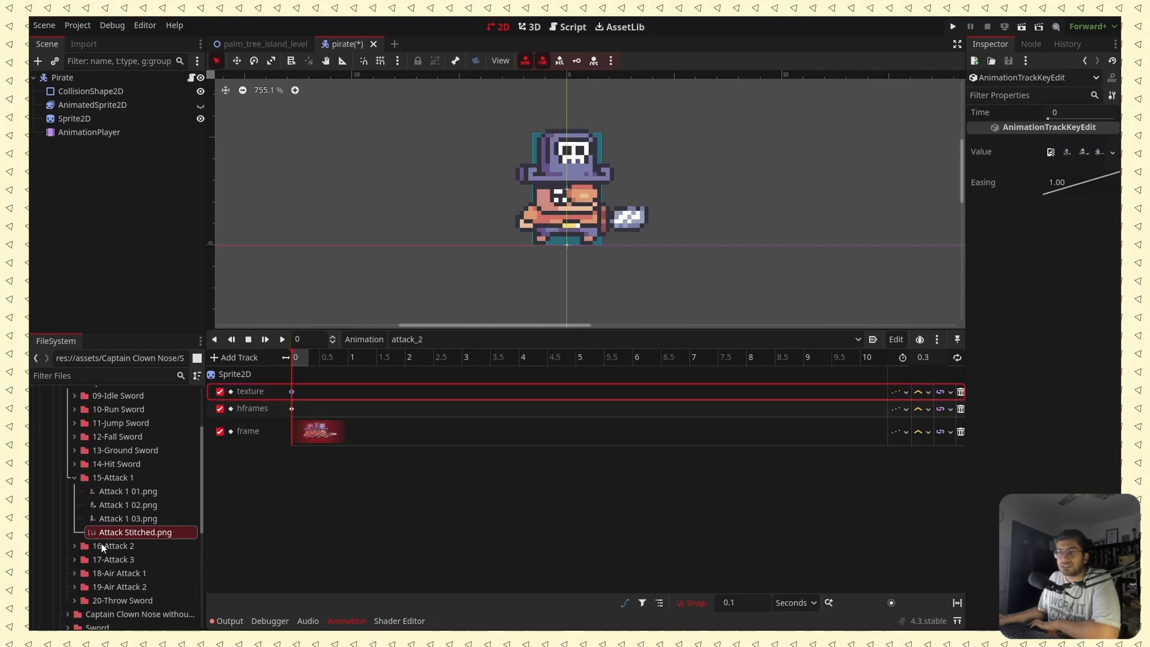
Replace attack_2's texture key value with Attack Stitched.png from 16-Attack 2, preview it, and collapse both open attack folders.
click(74, 546)
scroll(134, 552, down, 1)
click(136, 569)
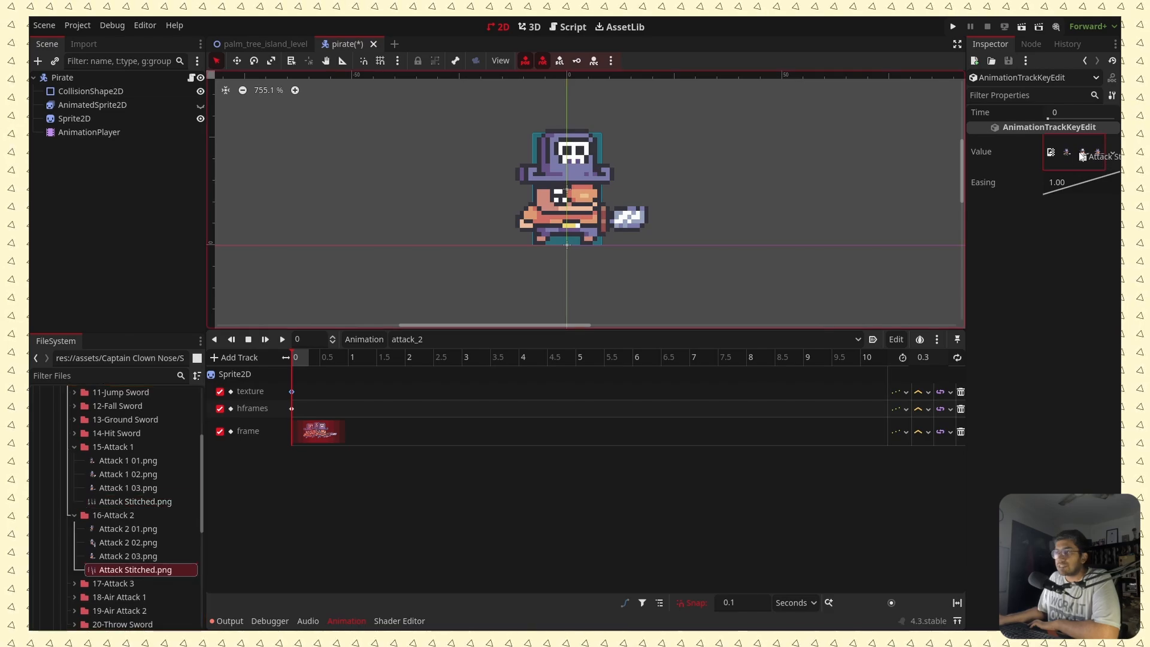
click(282, 339)
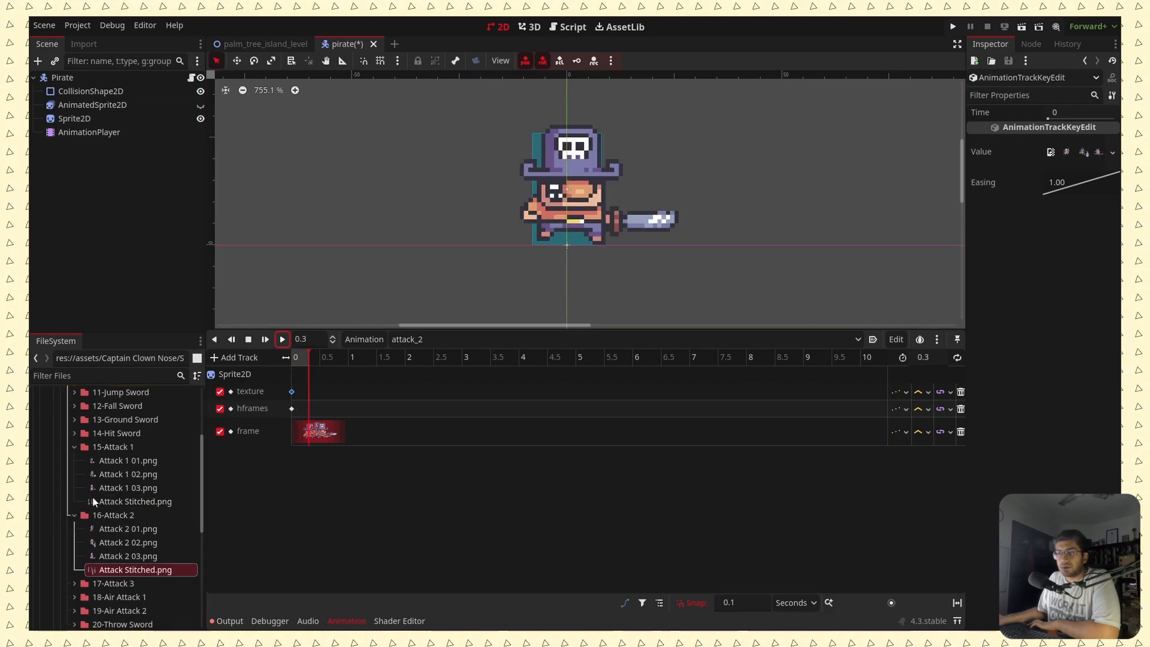
click(75, 447)
click(74, 460)
Duplicate attack_2 as attack_3 and set the copy's texture key to Attack Stitched.png from the 17-Attack 3 folder.
click(363, 339)
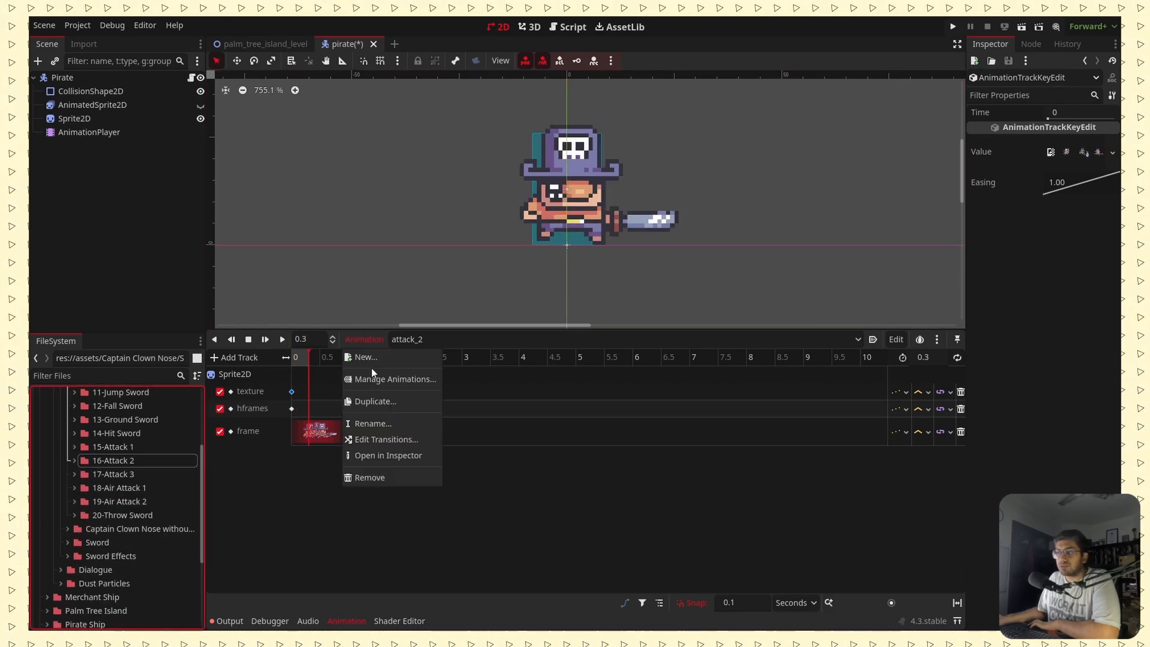
click(387, 400)
click(546, 333)
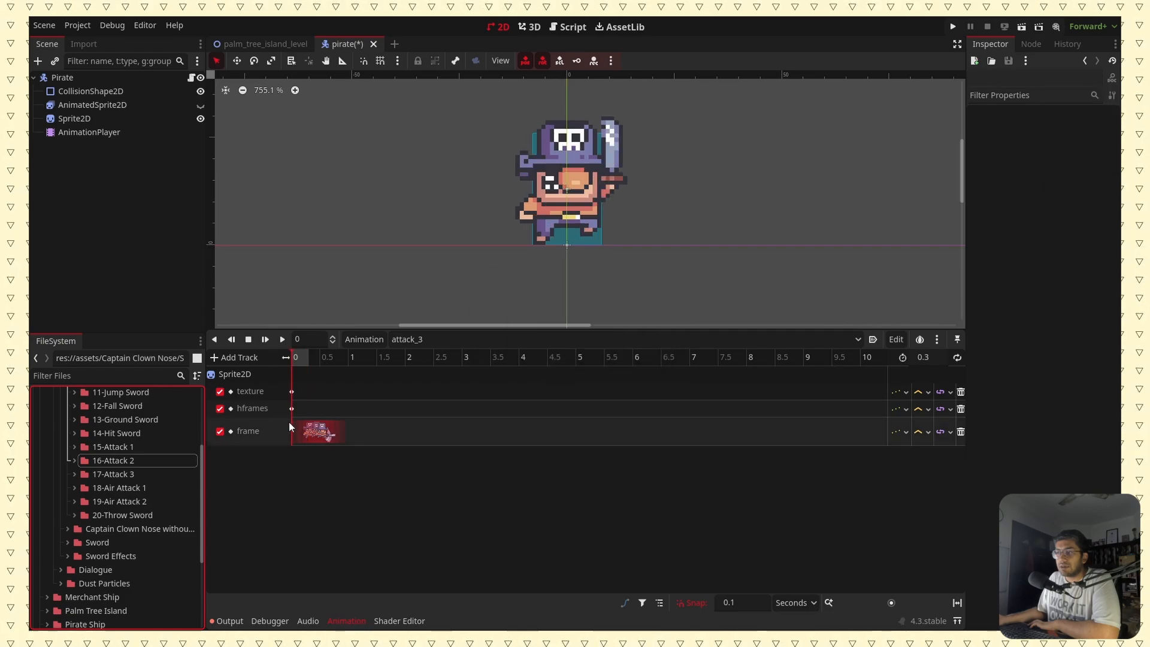
click(75, 474)
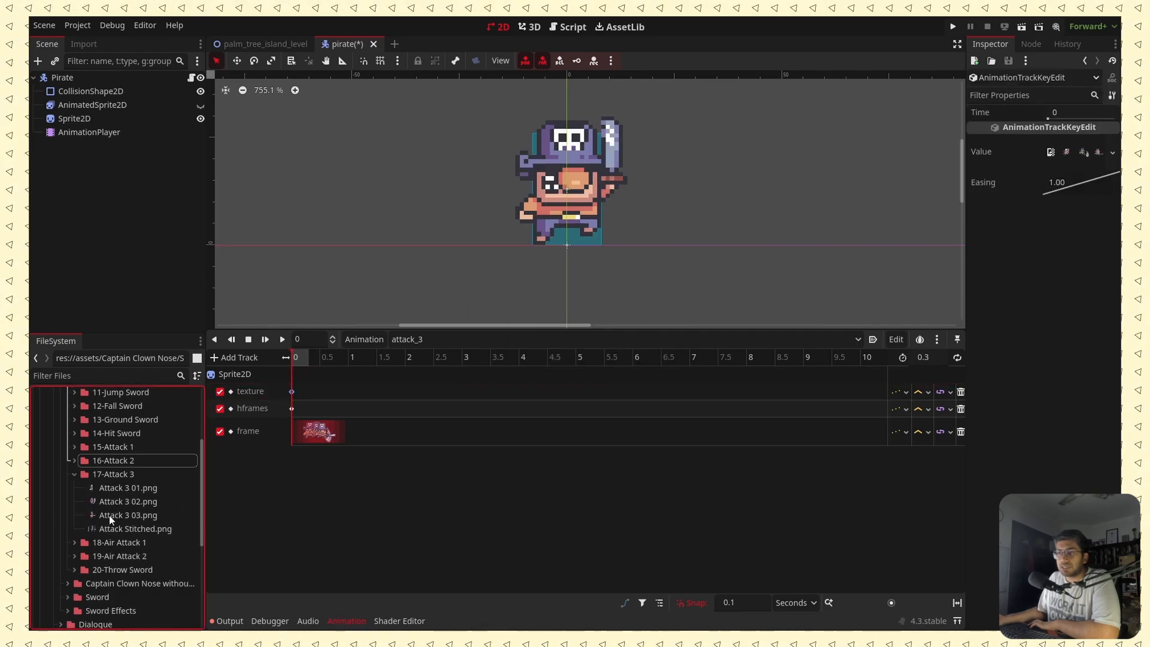
drag(112, 527, 1081, 153)
click(283, 342)
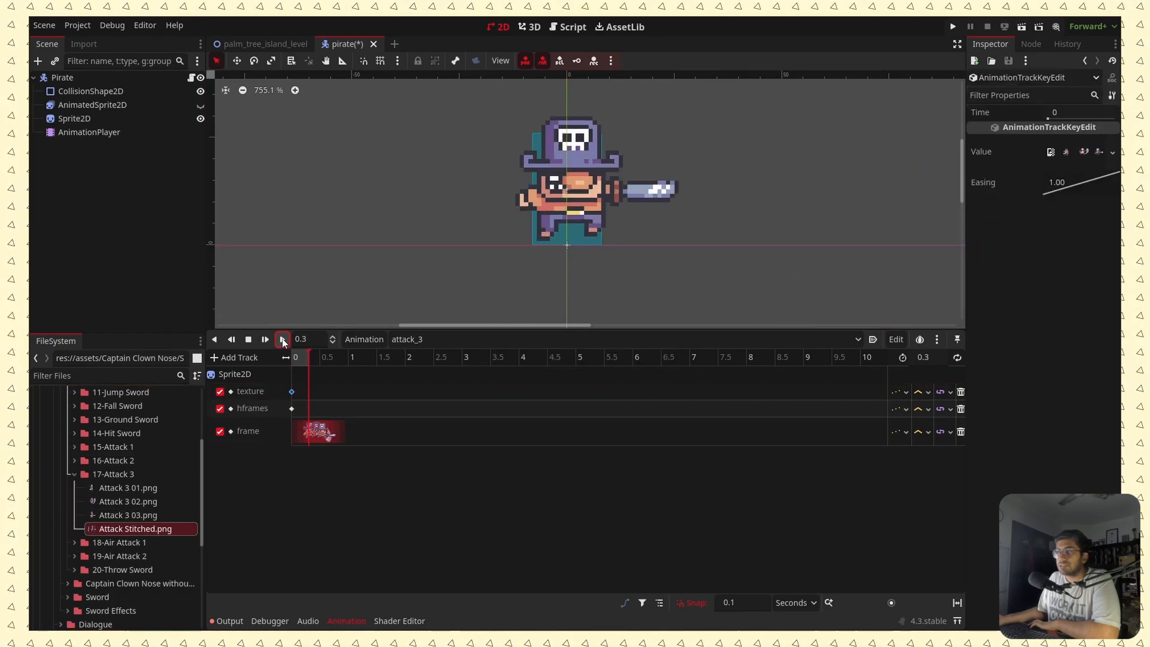
Compare the attack_1, attack_2 and attack_3 animations by playing each one in turn.
click(413, 339)
click(451, 339)
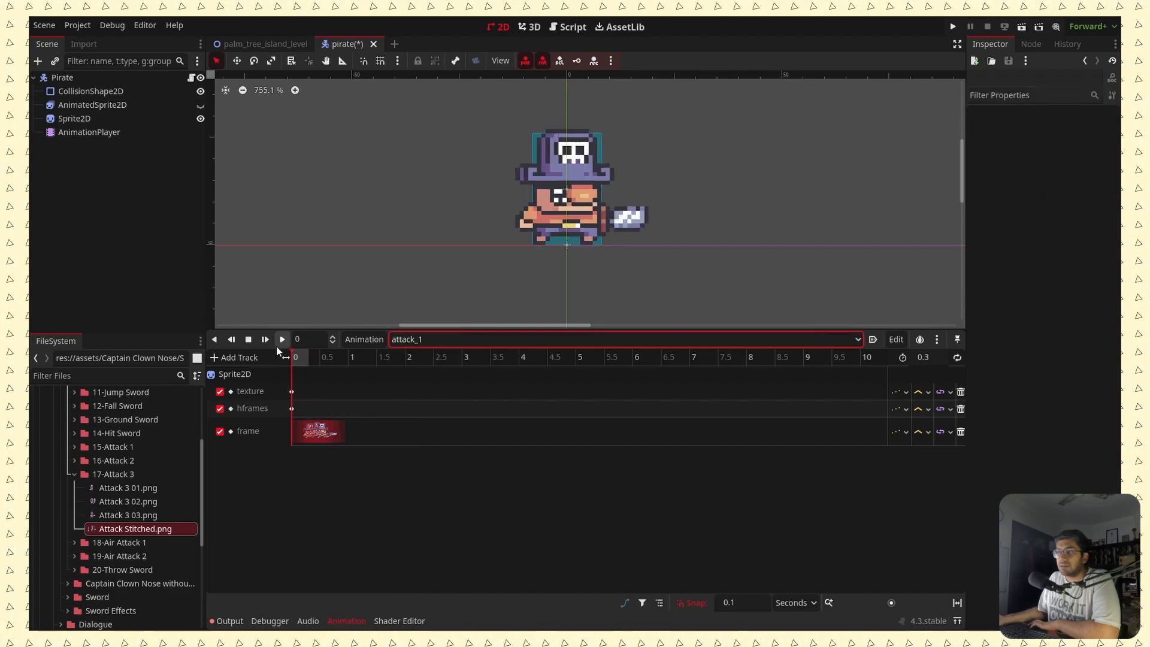
click(281, 340)
click(398, 339)
click(440, 358)
click(282, 339)
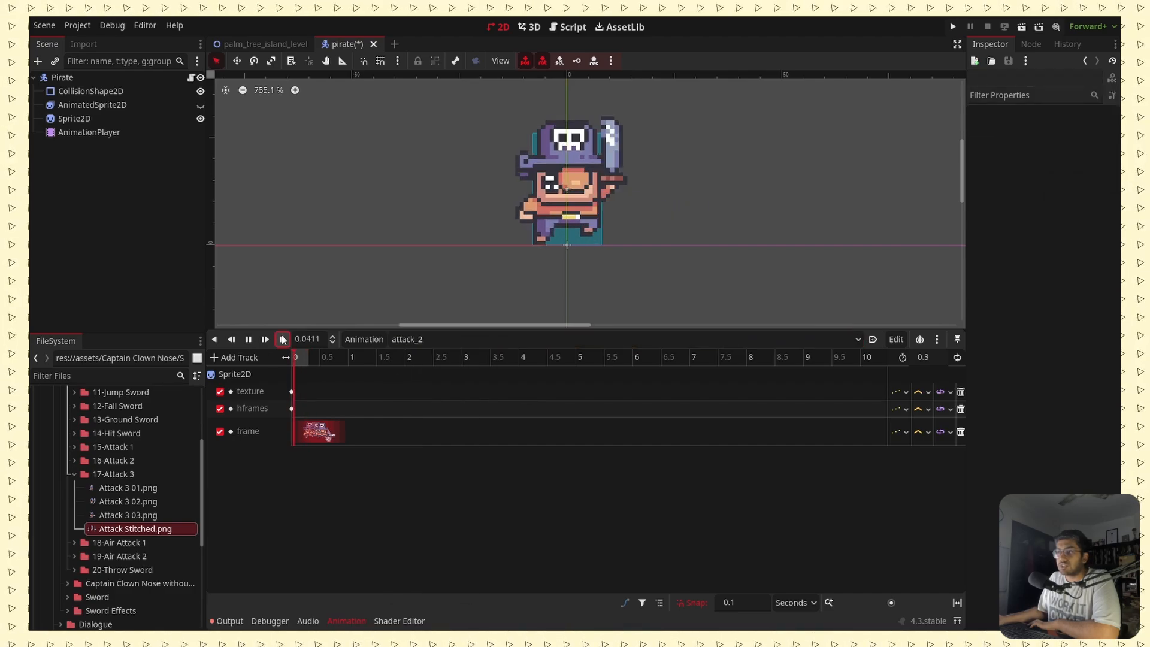
click(419, 339)
click(425, 372)
click(282, 339)
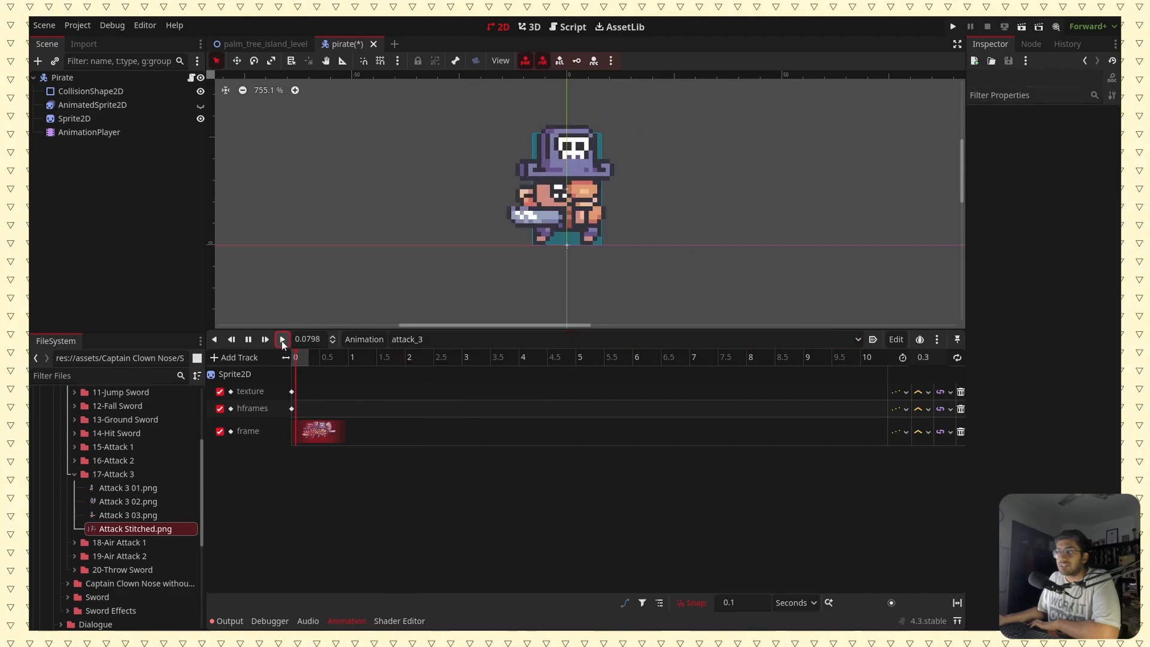
Expand the 18-Air Attack 1 folder in place of 17-Attack 3 and duplicate attack_3 under the name air_attack_1.
click(74, 474)
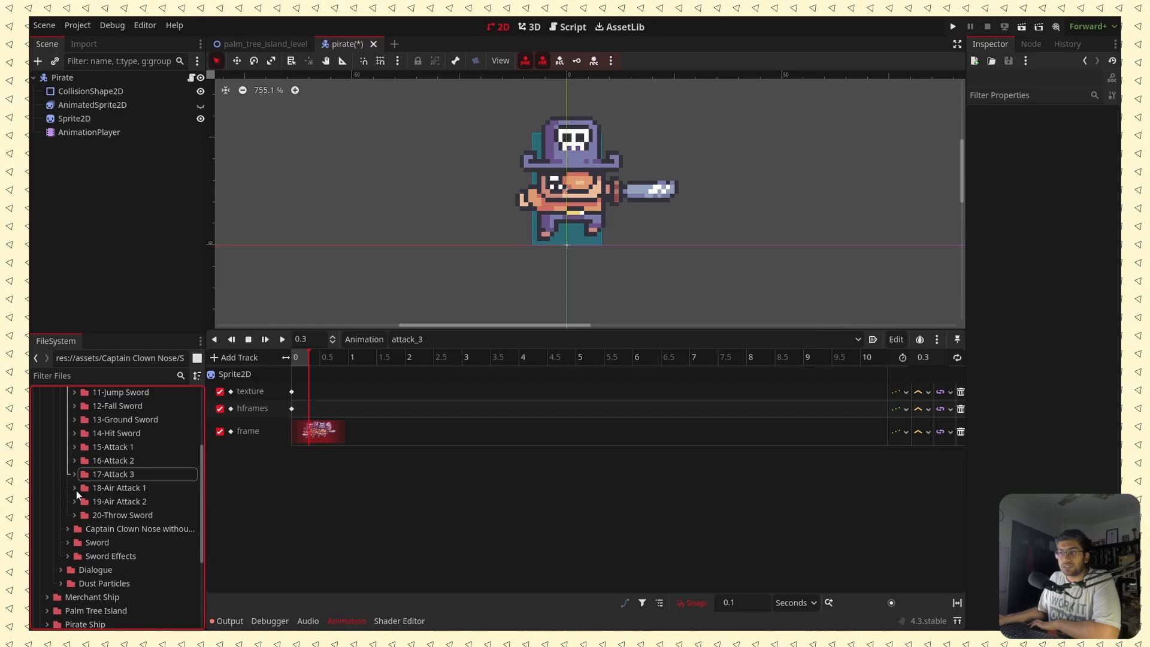
click(75, 489)
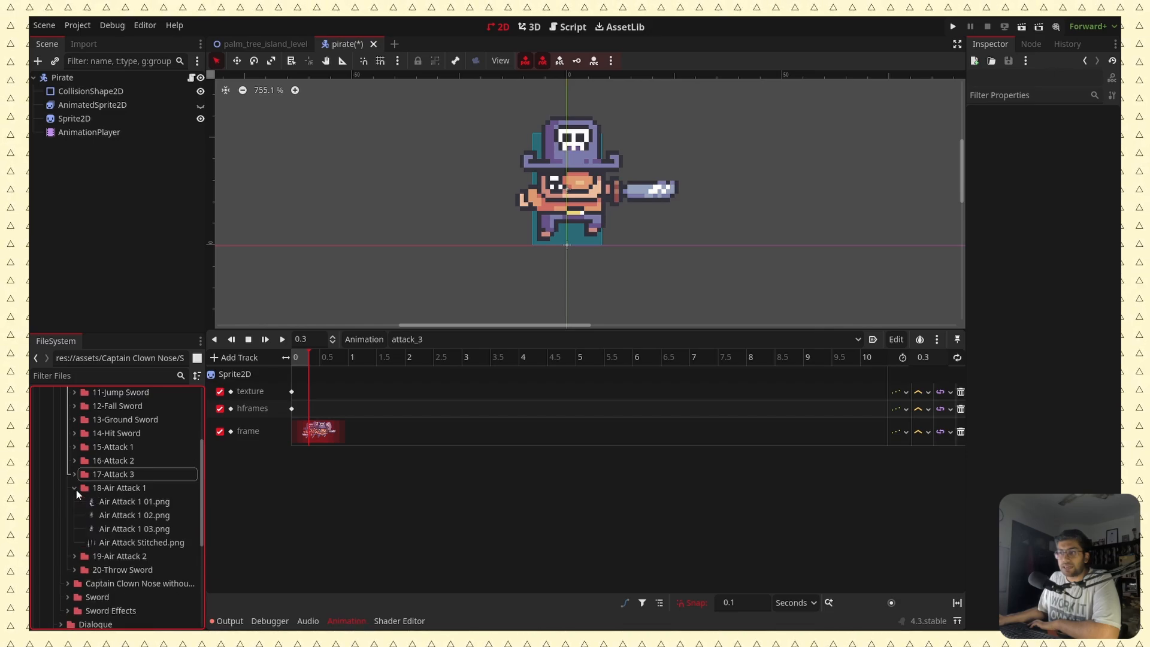
click(364, 340)
click(380, 402)
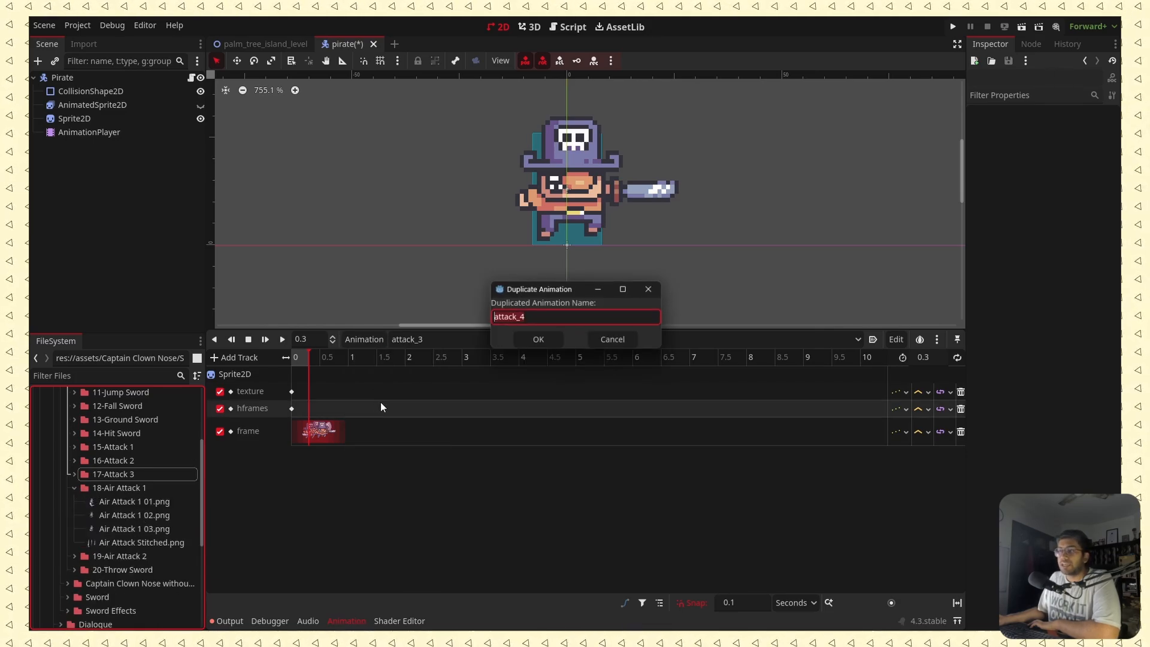
click(539, 320)
key(BackSpace)
text(1)
key(Home)
text(air_)
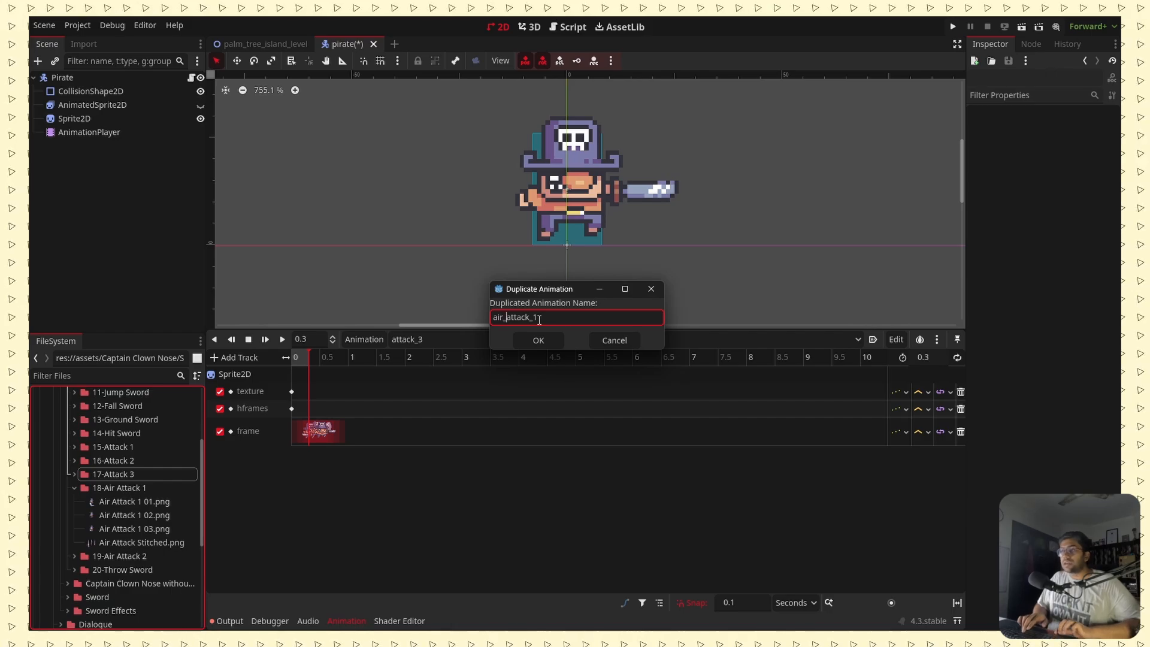
key(Return)
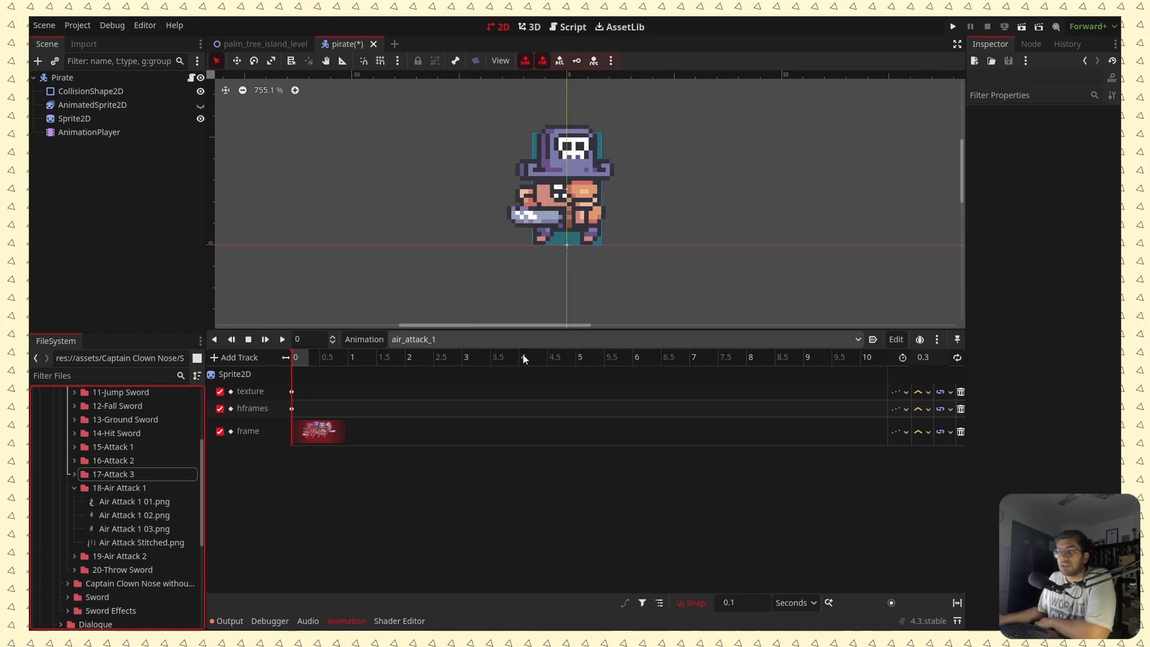
Replace air_attack_1's texture key value with Air Attack Stitched.png from 18-Air Attack 1, preview it, and collapse the folder.
click(291, 391)
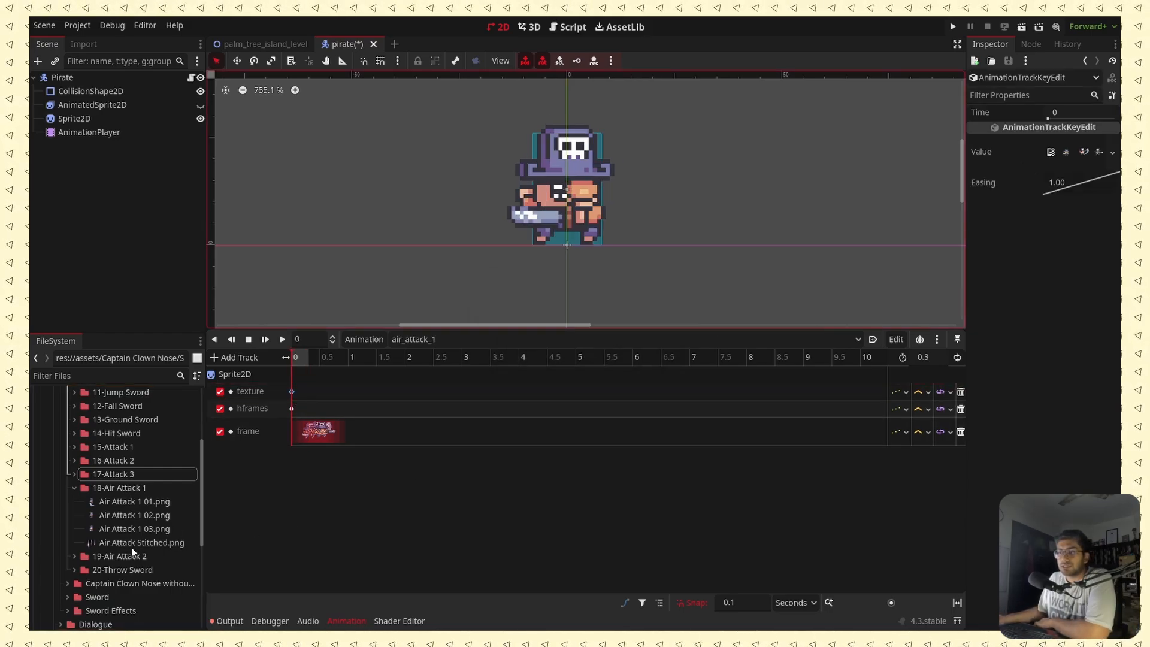
drag(132, 547, 1070, 156)
click(282, 339)
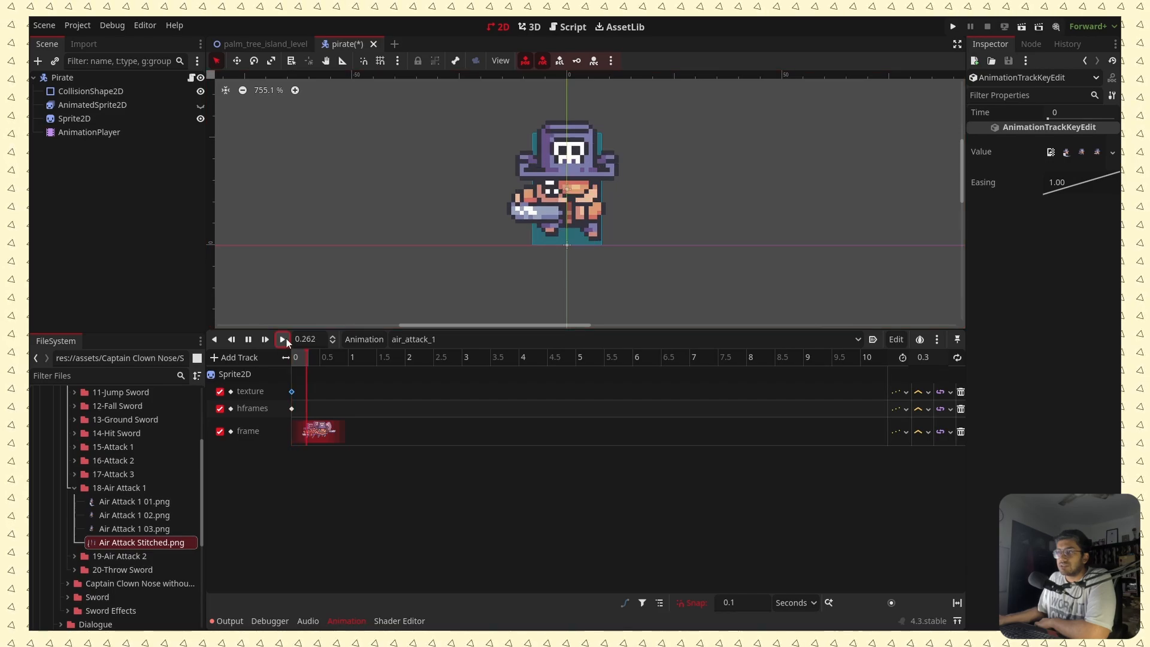
click(73, 488)
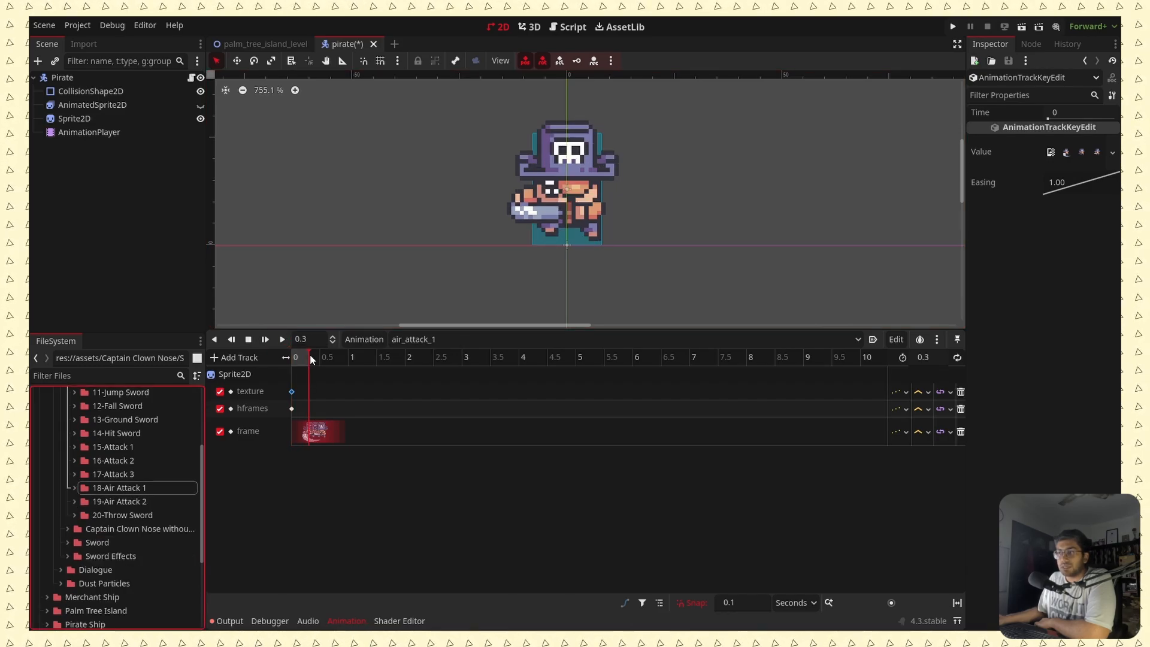
Duplicate the air_attack_1 animation under the name air_attack_2.
click(364, 340)
click(369, 396)
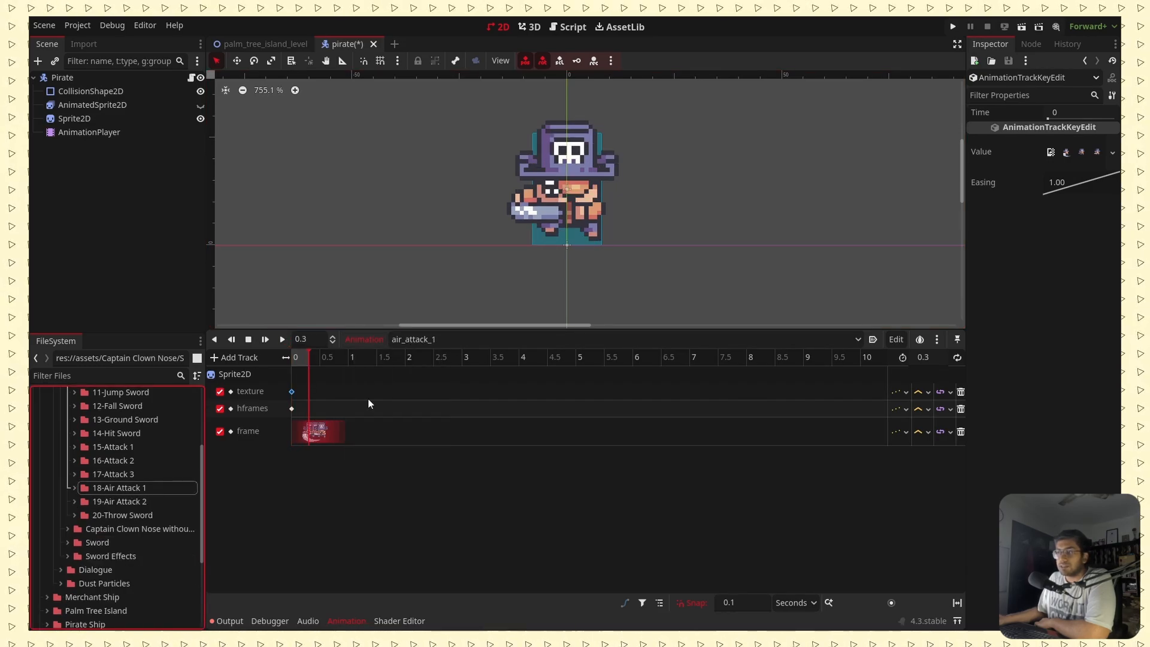
click(527, 339)
Replace air_attack_2's texture key value with Air Attack Stitched.png from 19-Air Attack 2, preview it, and save the scene.
click(291, 392)
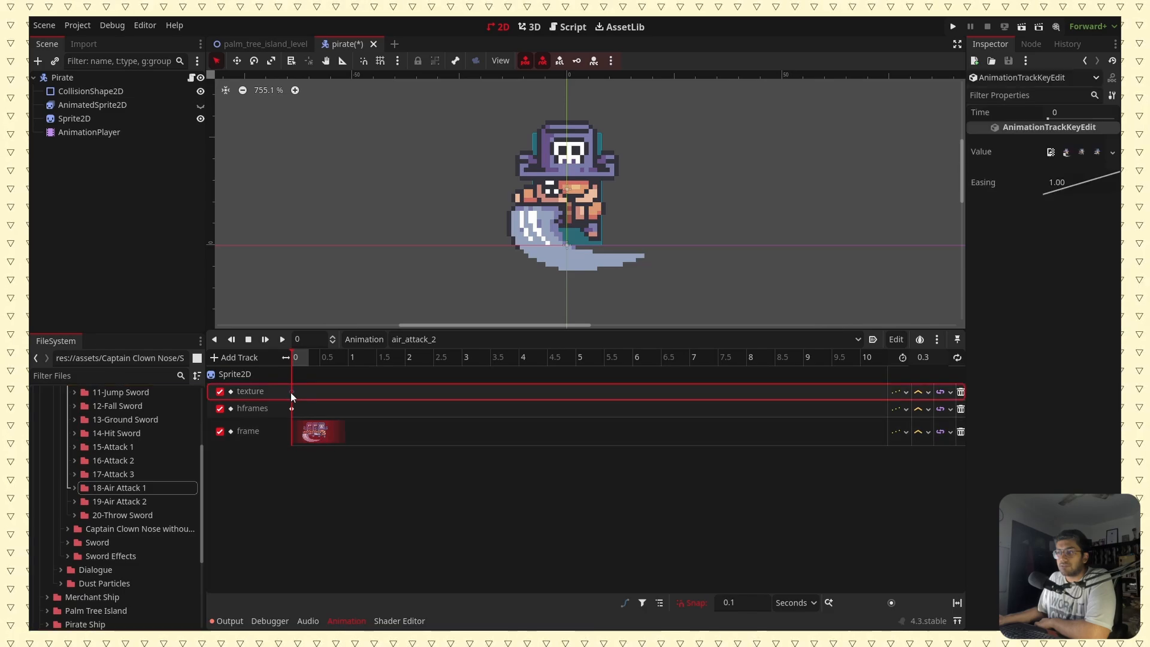
click(118, 502)
click(75, 502)
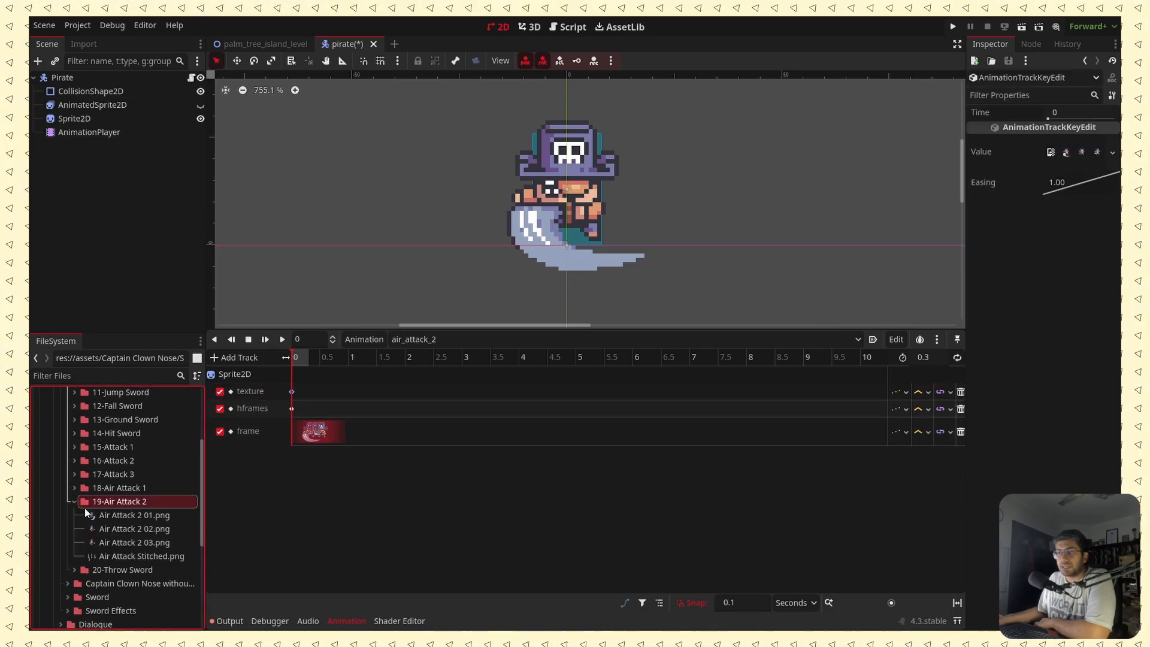
drag(123, 556, 1085, 157)
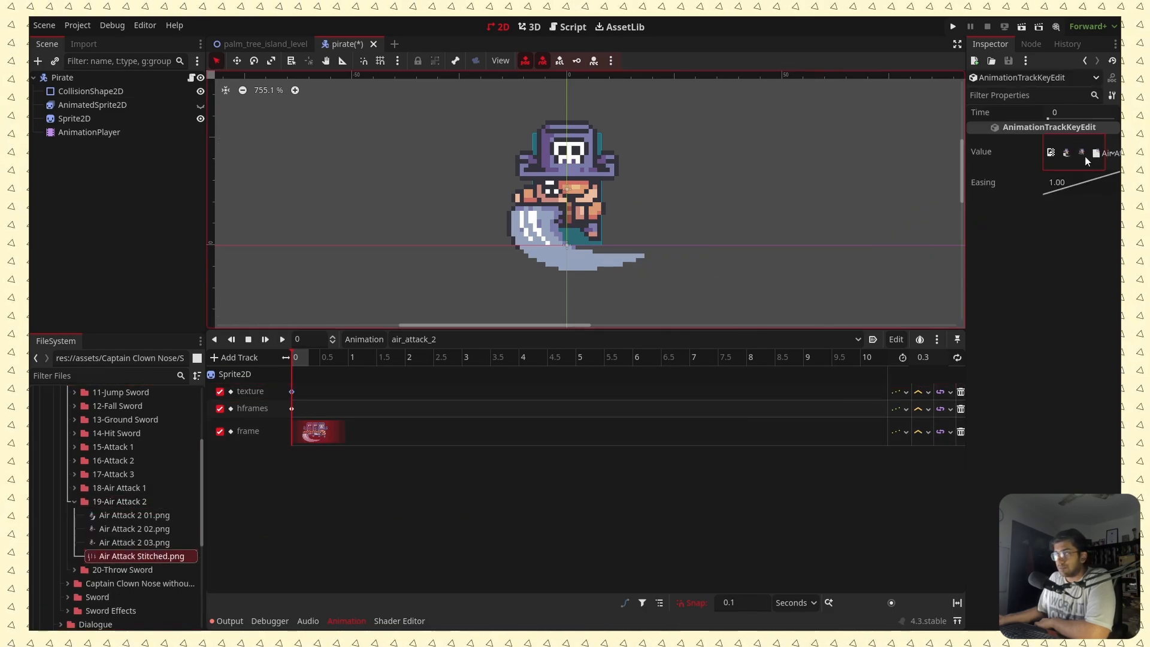
click(282, 339)
key(ctrl+s)
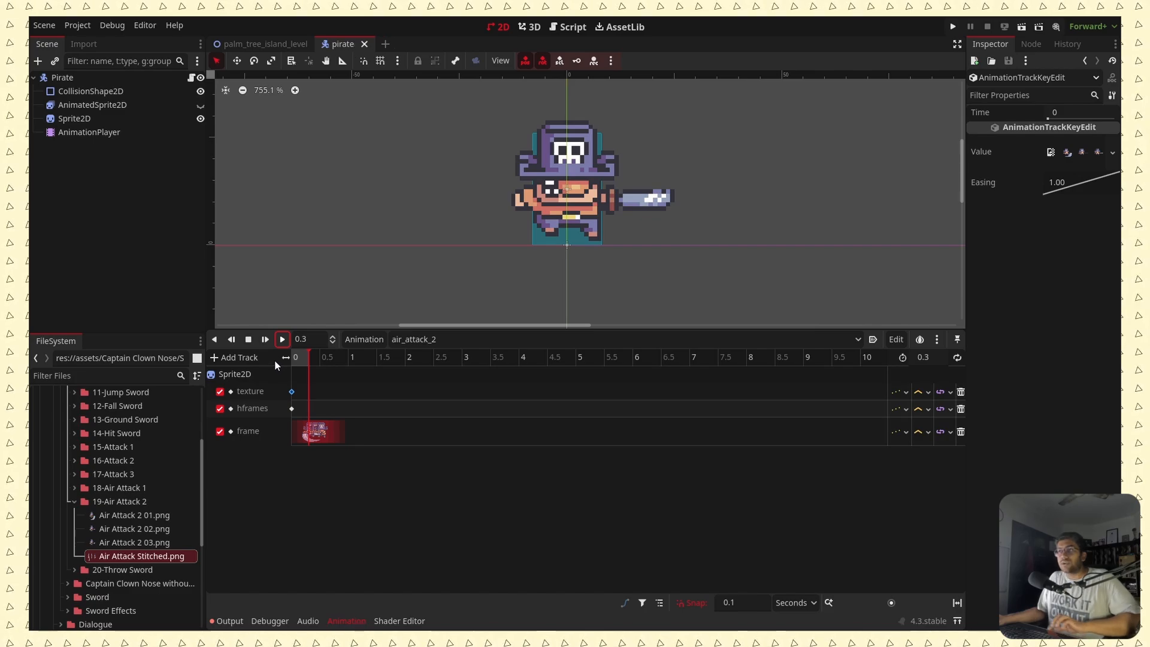
Expand the 20-Throw Sword folder in place of 19-Air Attack 2 and duplicate air_attack_2 under the name throw_sword.
click(73, 502)
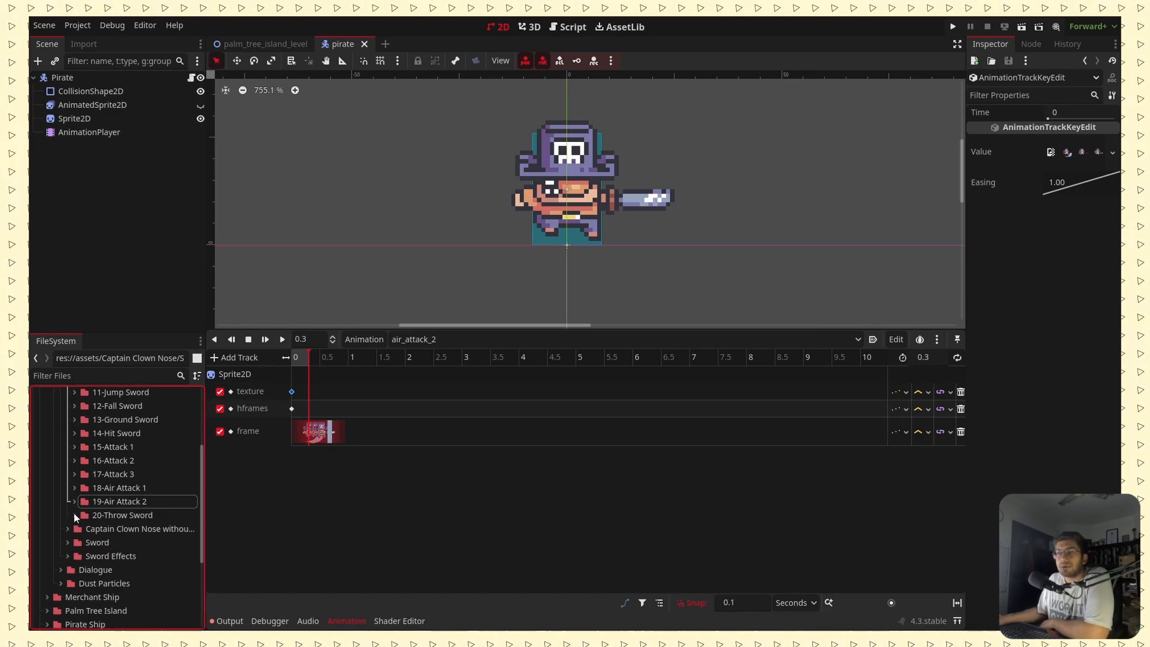
click(78, 517)
click(74, 516)
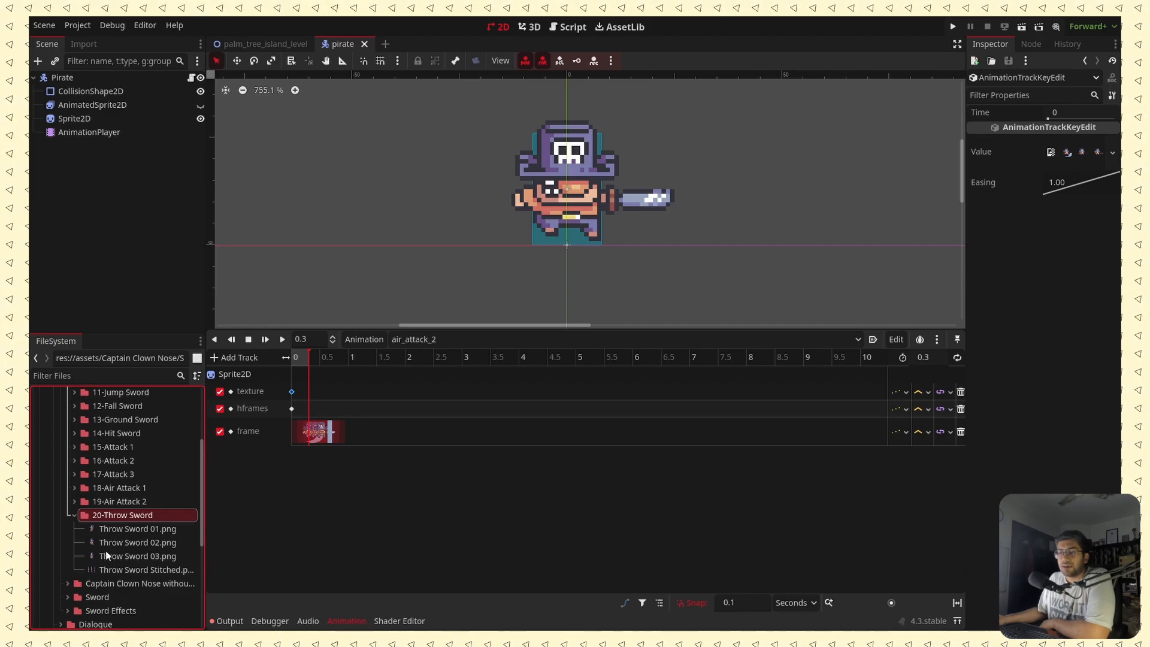
click(354, 339)
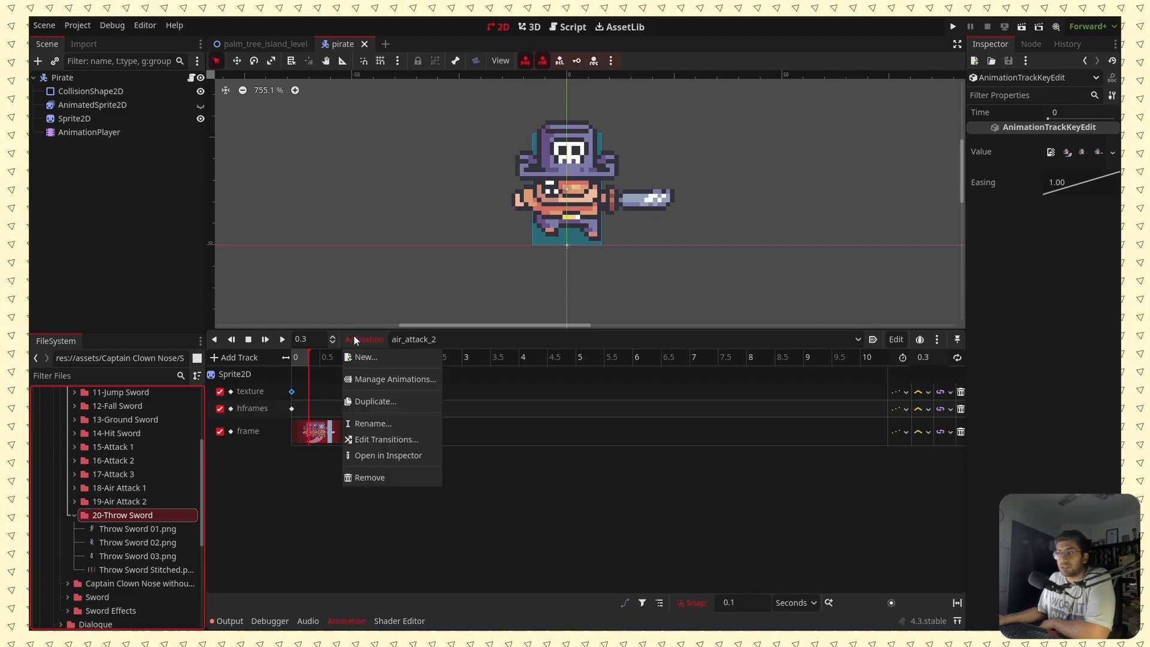
click(370, 401)
text(throw_sword)
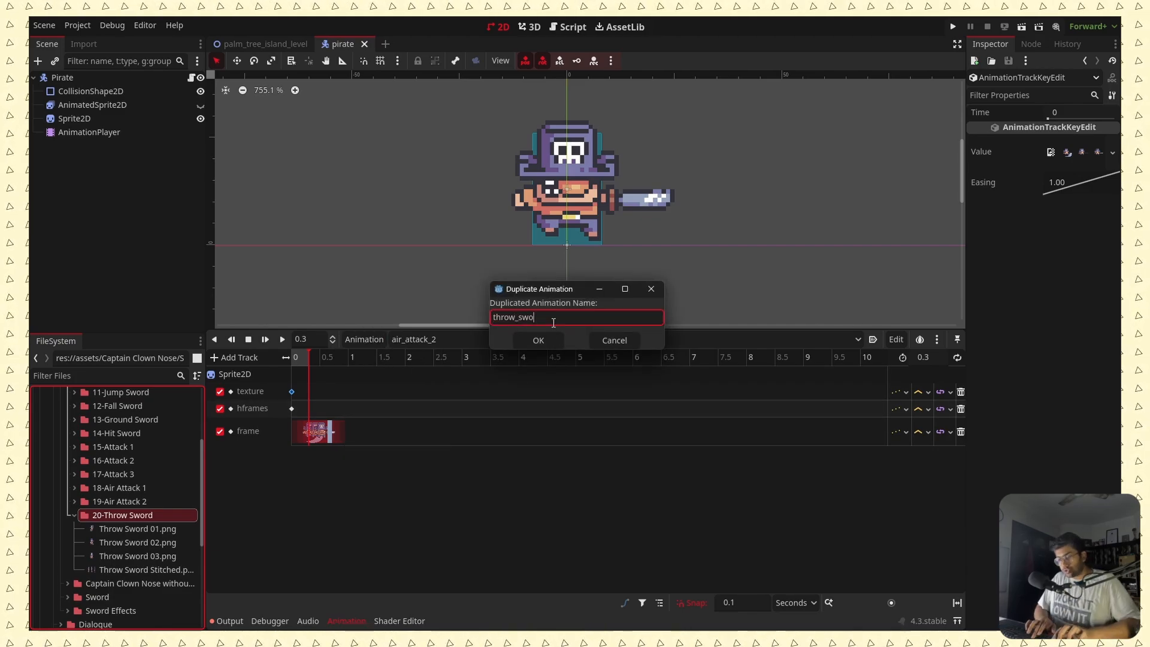
click(540, 342)
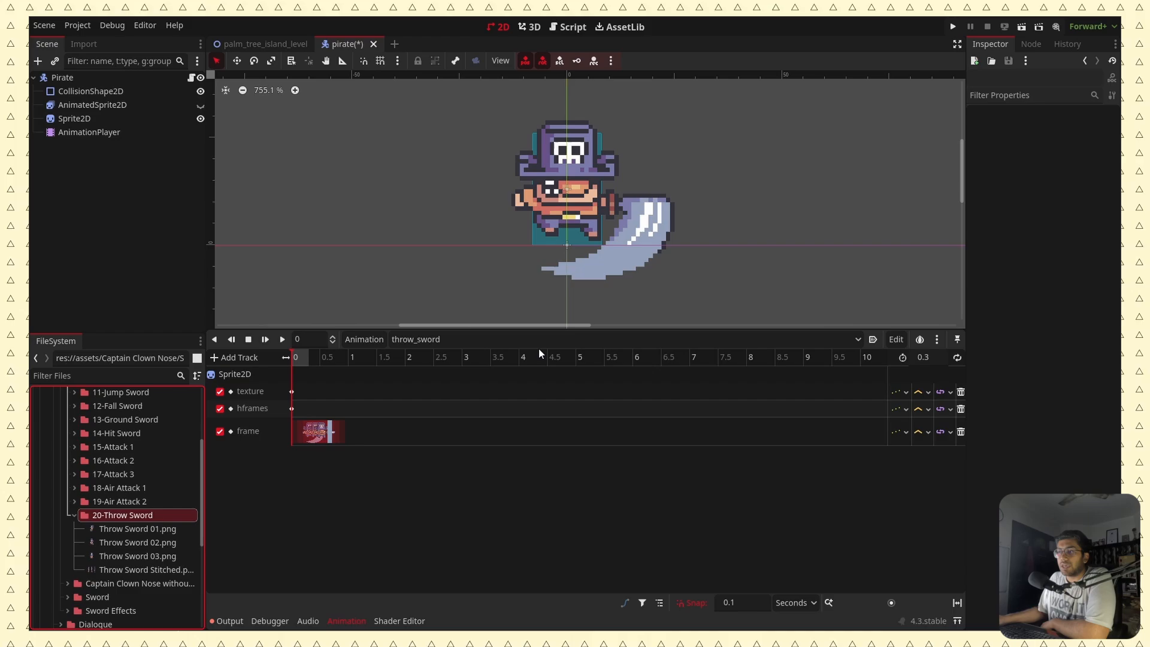
Replace throw_sword's texture key value with Throw Sword Stitched.png from 20-Throw Sword and preview the animation.
click(292, 391)
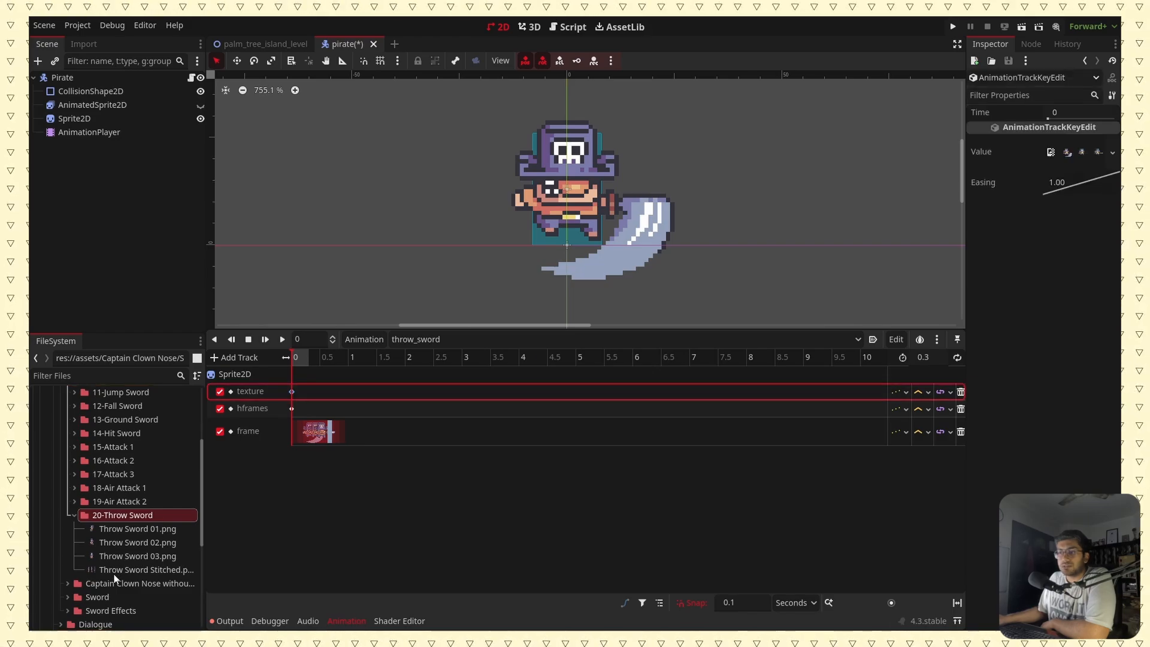
drag(115, 570, 1087, 151)
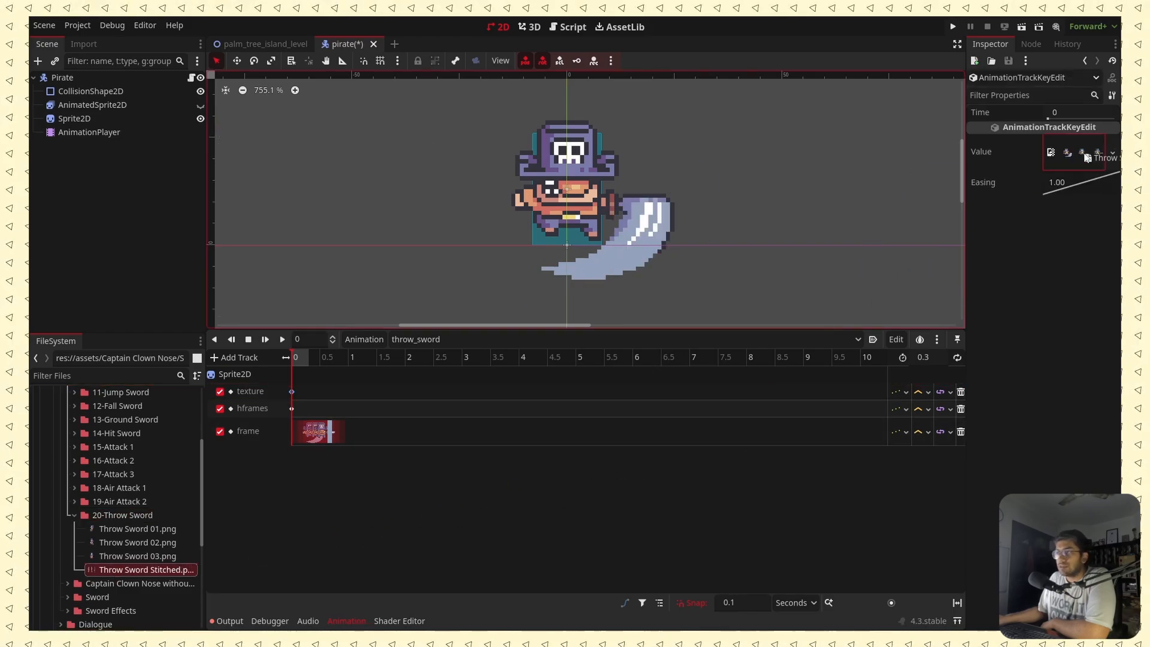
click(282, 339)
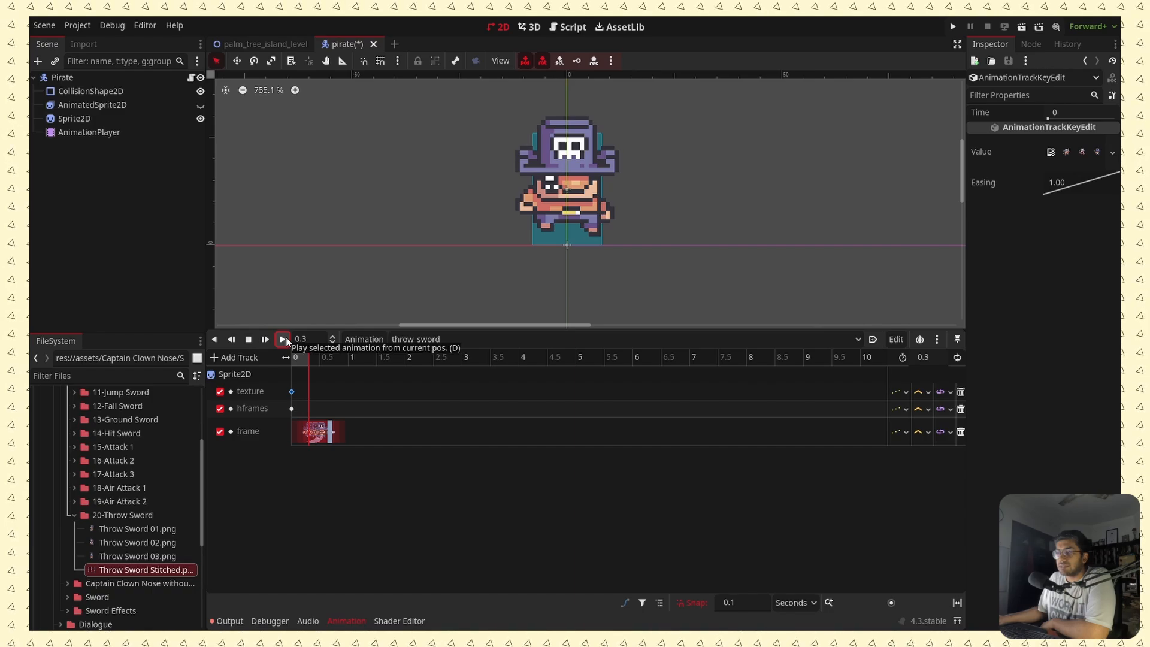
click(283, 340)
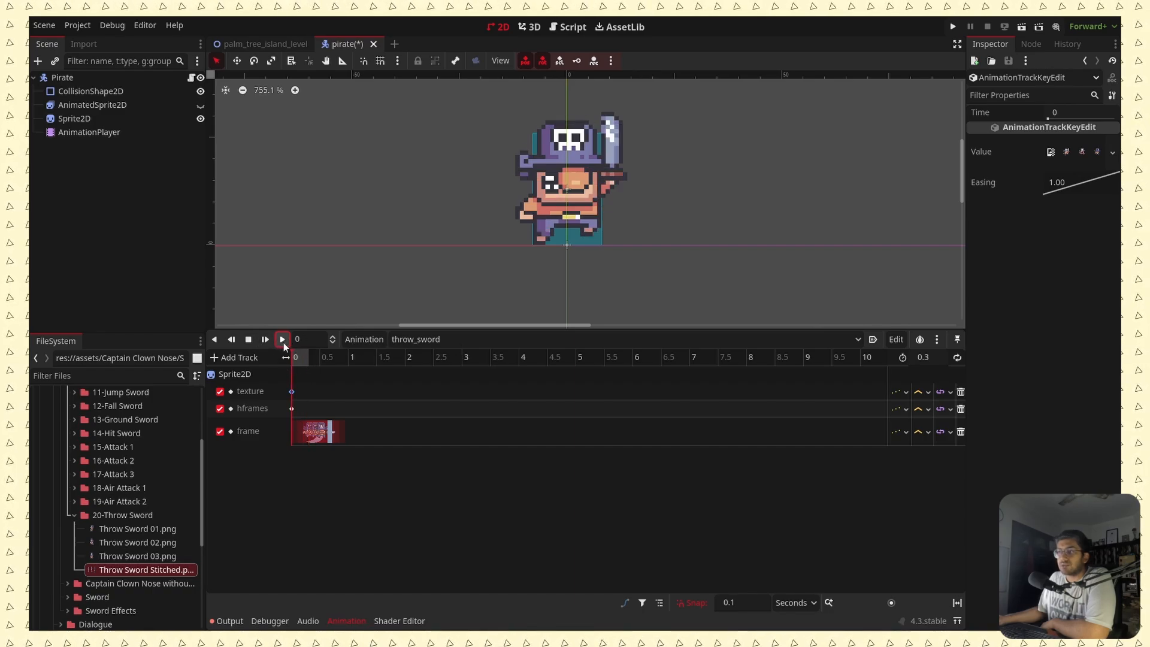
click(282, 340)
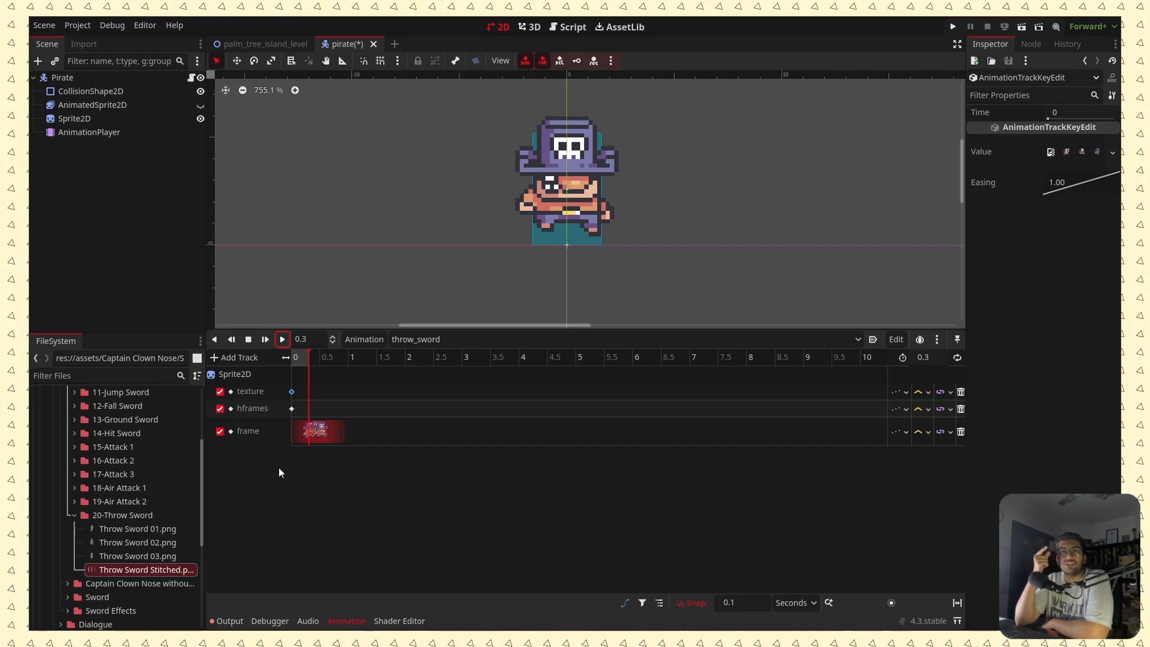
Review the available animation track types, collapse the 20-Throw Sword folder, and look over the list of animations.
click(236, 357)
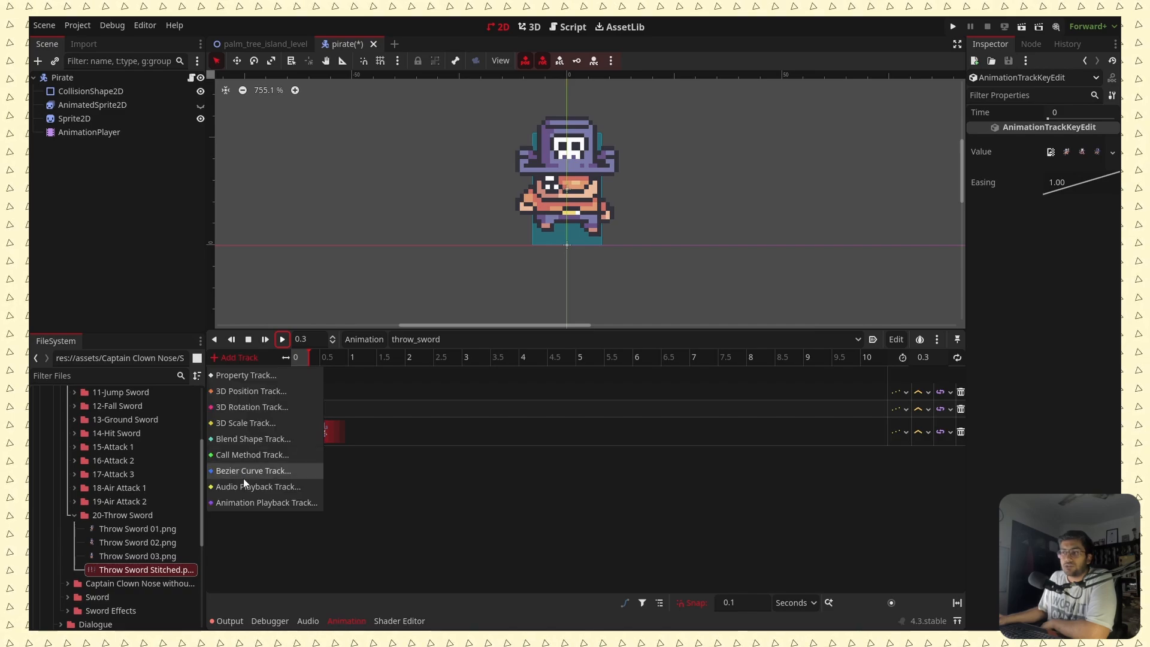
click(411, 488)
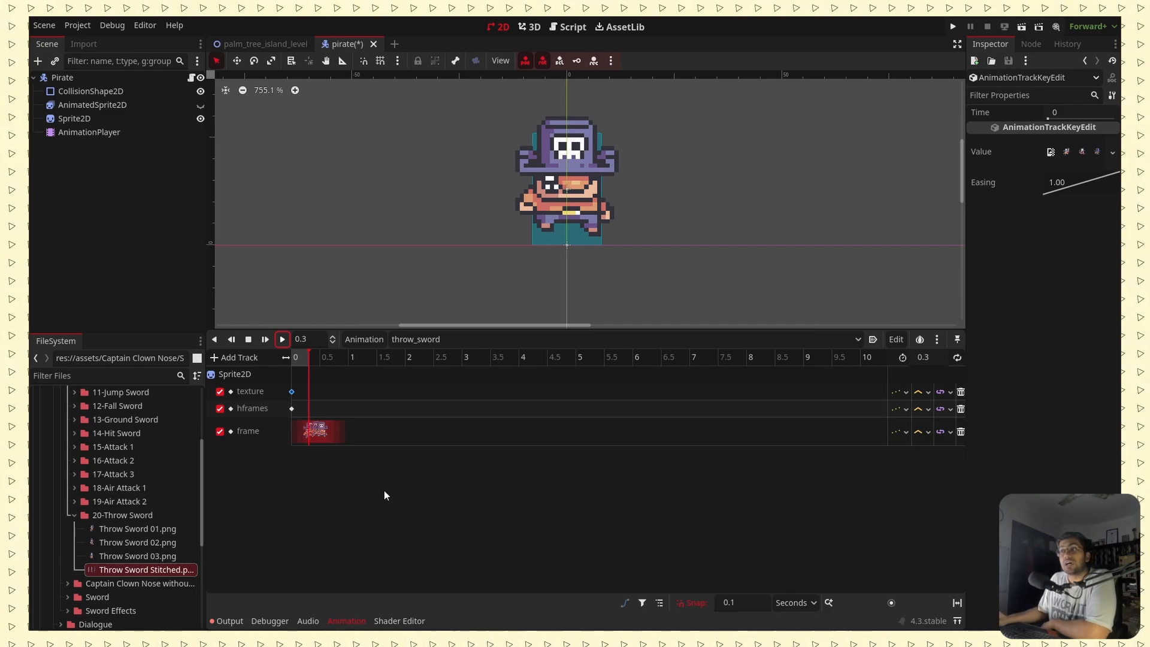
click(75, 515)
click(466, 339)
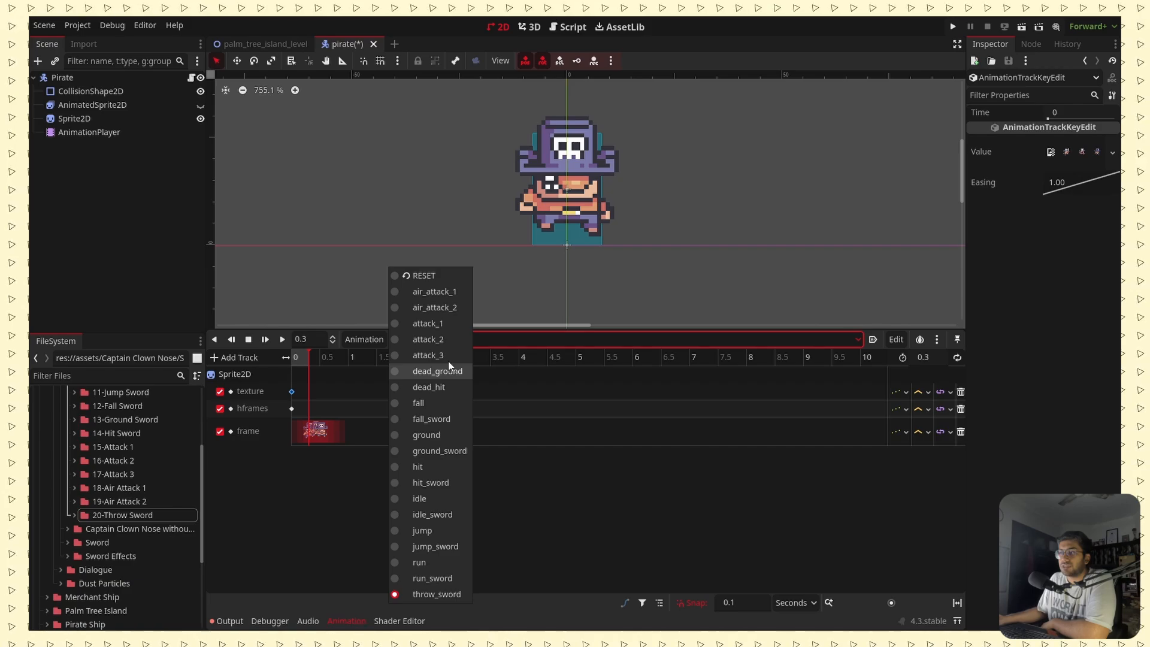
click(554, 502)
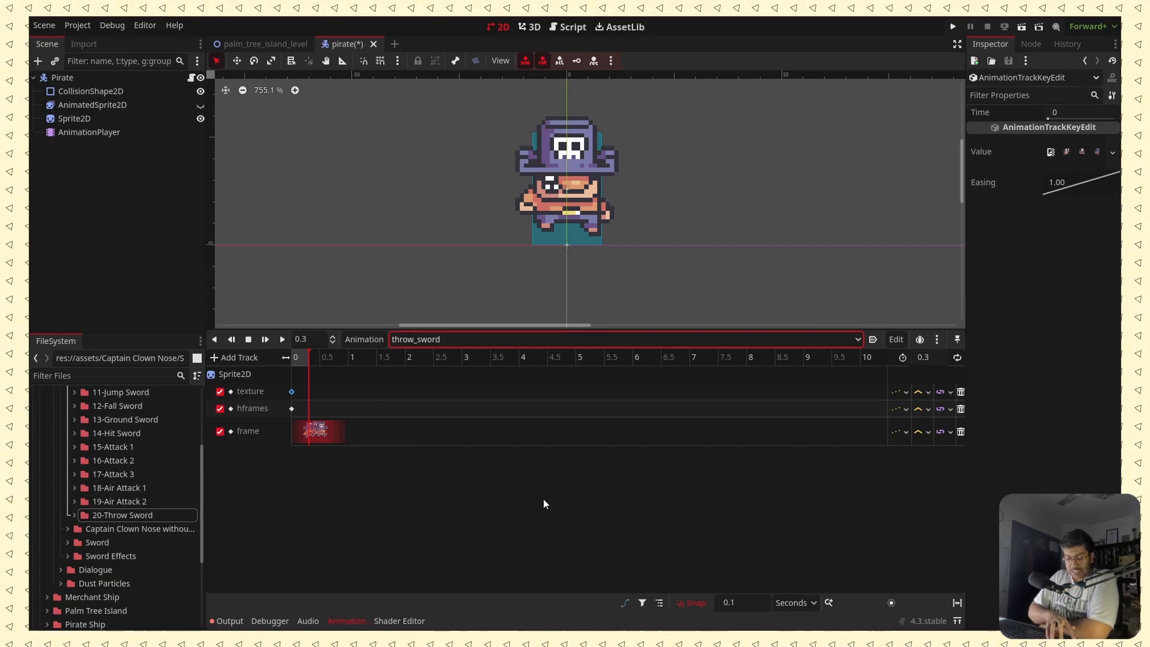
Save the pirate scene and collapse the nested Captain Clown Nose folders up to and including assets.
key(ctrl+s)
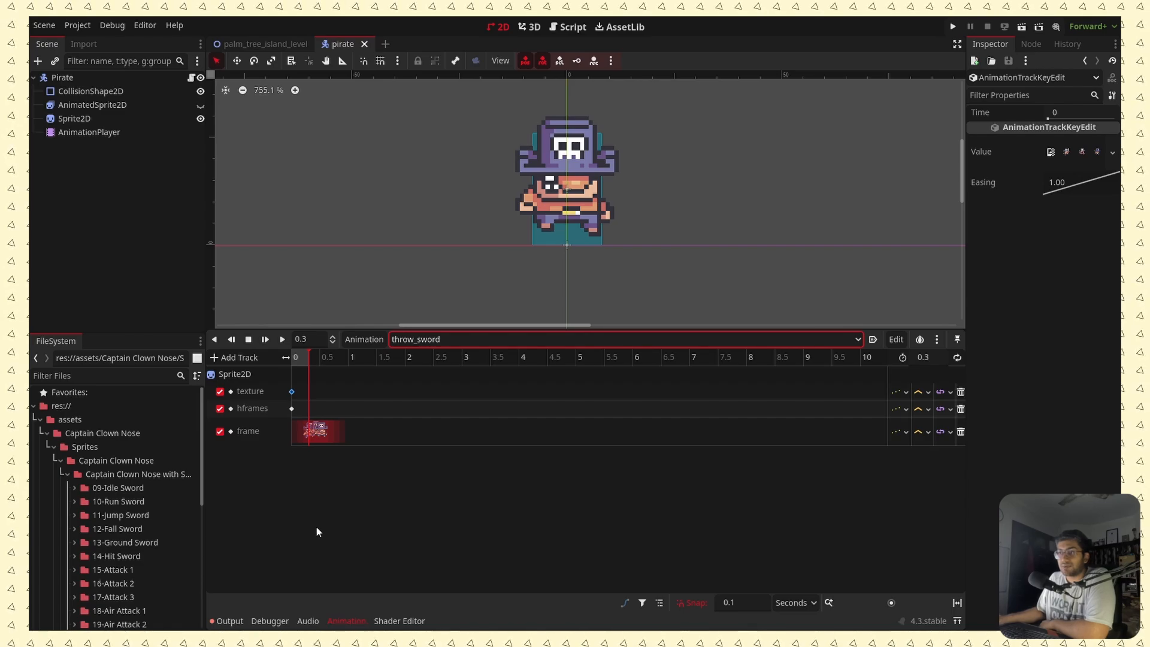
click(66, 475)
click(60, 460)
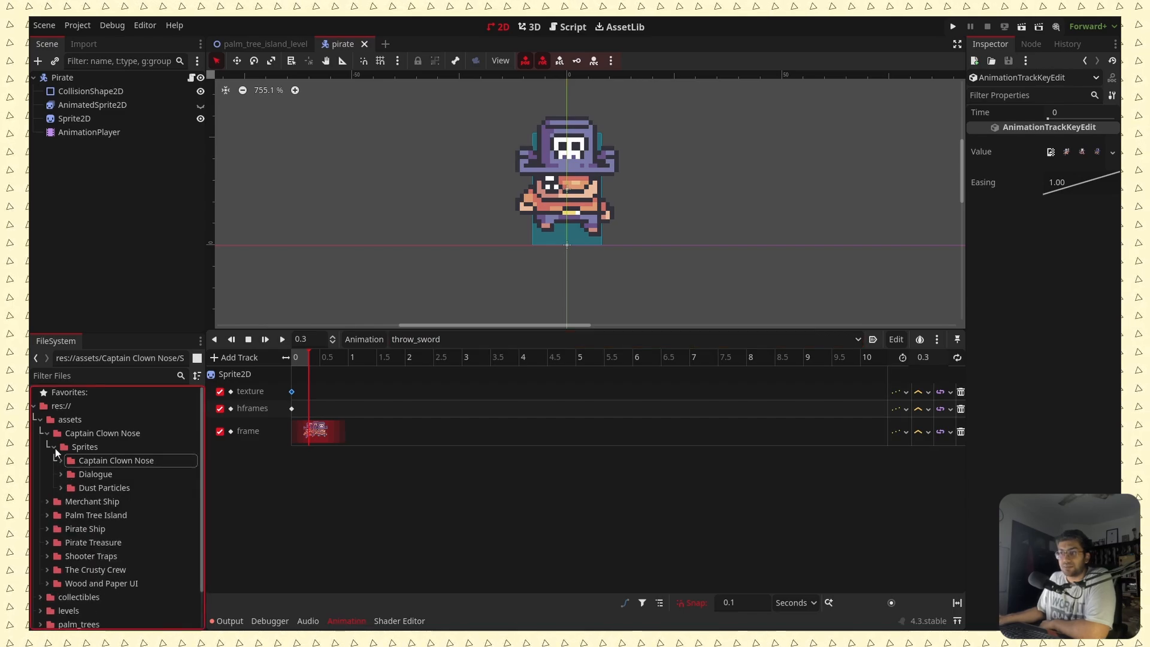
click(54, 447)
click(46, 433)
click(40, 420)
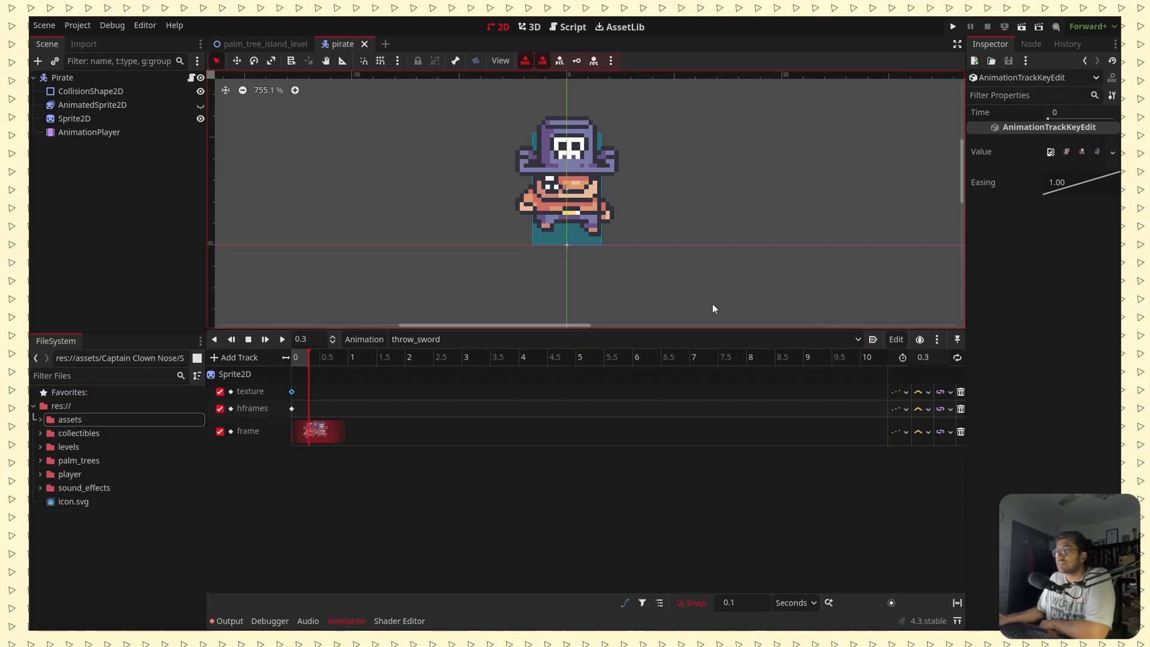
Run the project and test the pirate's movement and jumping with Sprite2D displayed, and end the test run.
click(951, 27)
key(Left)
key(space)
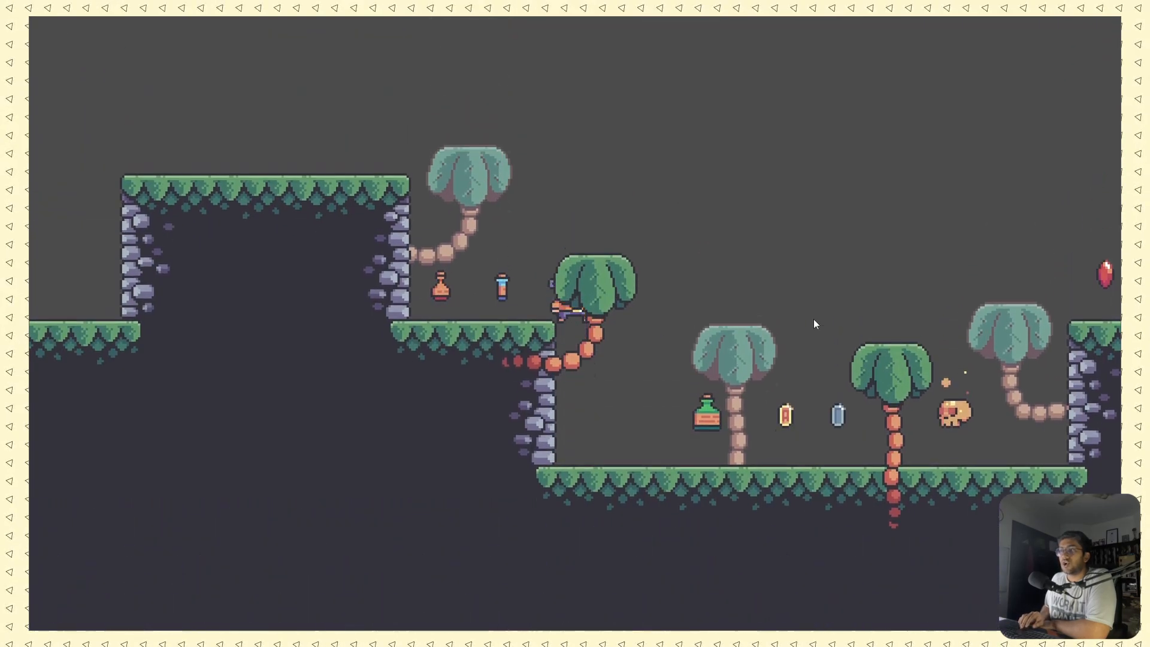
key(space)
key(space)
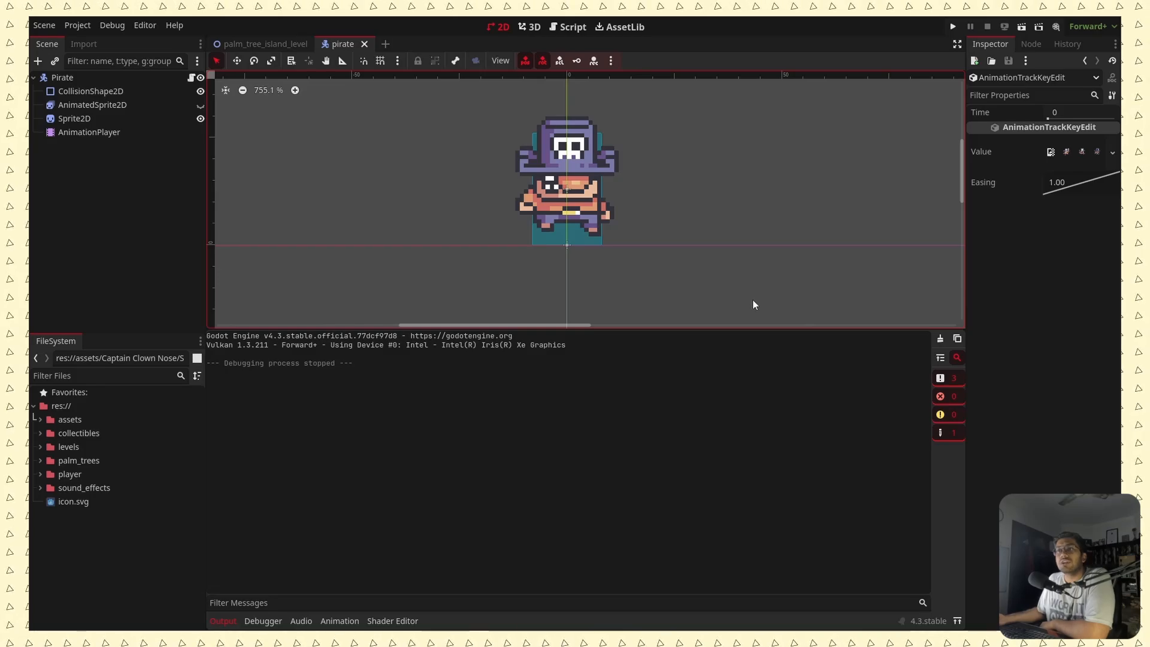
Review the AnimationPlayer's animation list and switch to the RESET animation with the Sprite2D node selected.
click(124, 136)
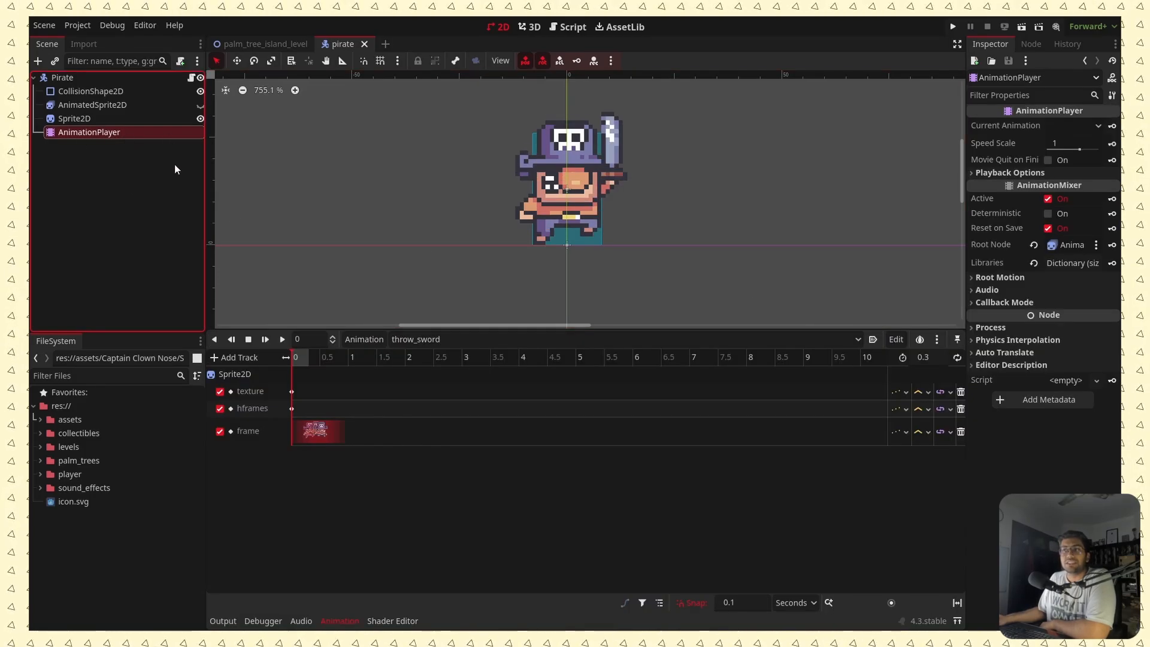
click(421, 340)
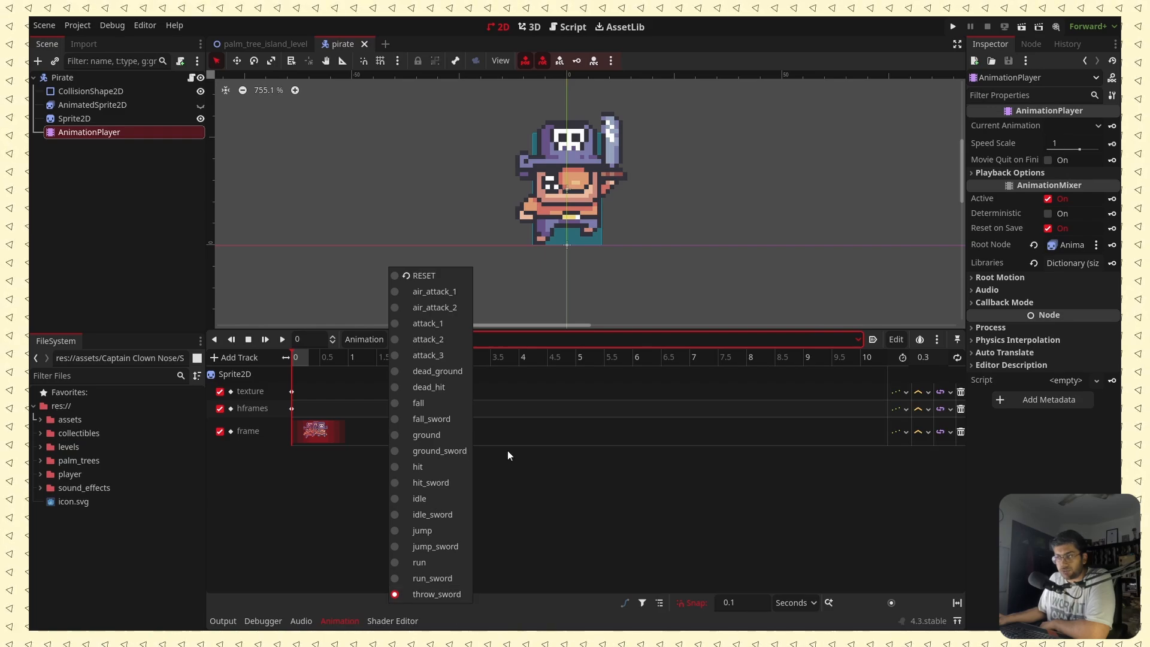
click(554, 349)
click(120, 118)
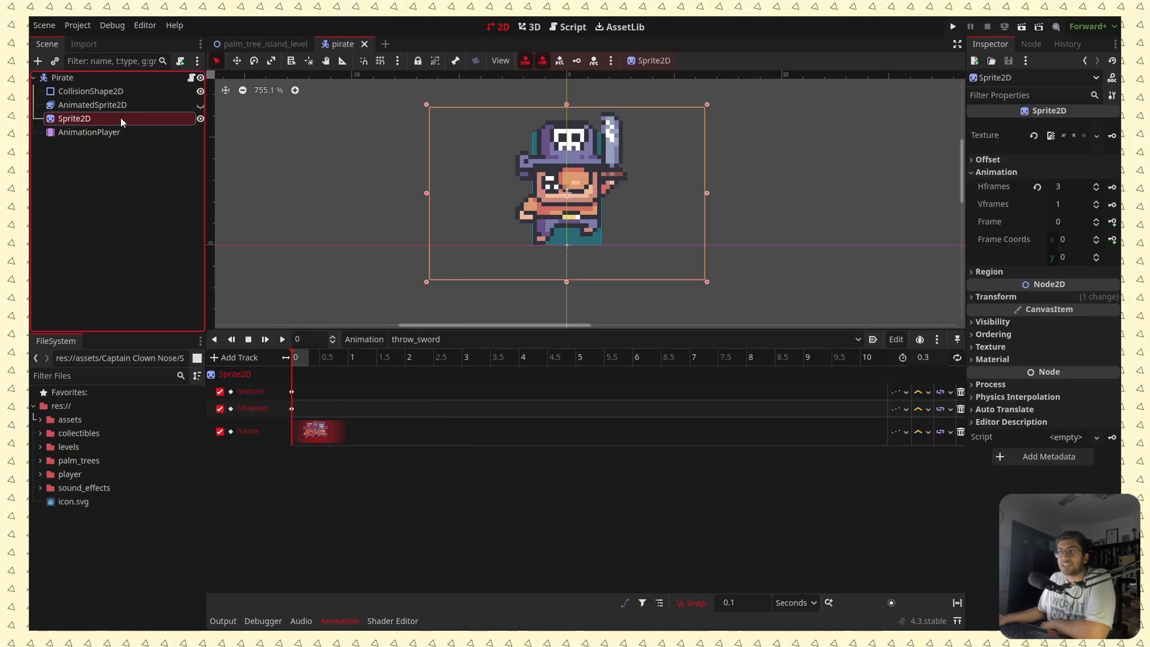
click(418, 340)
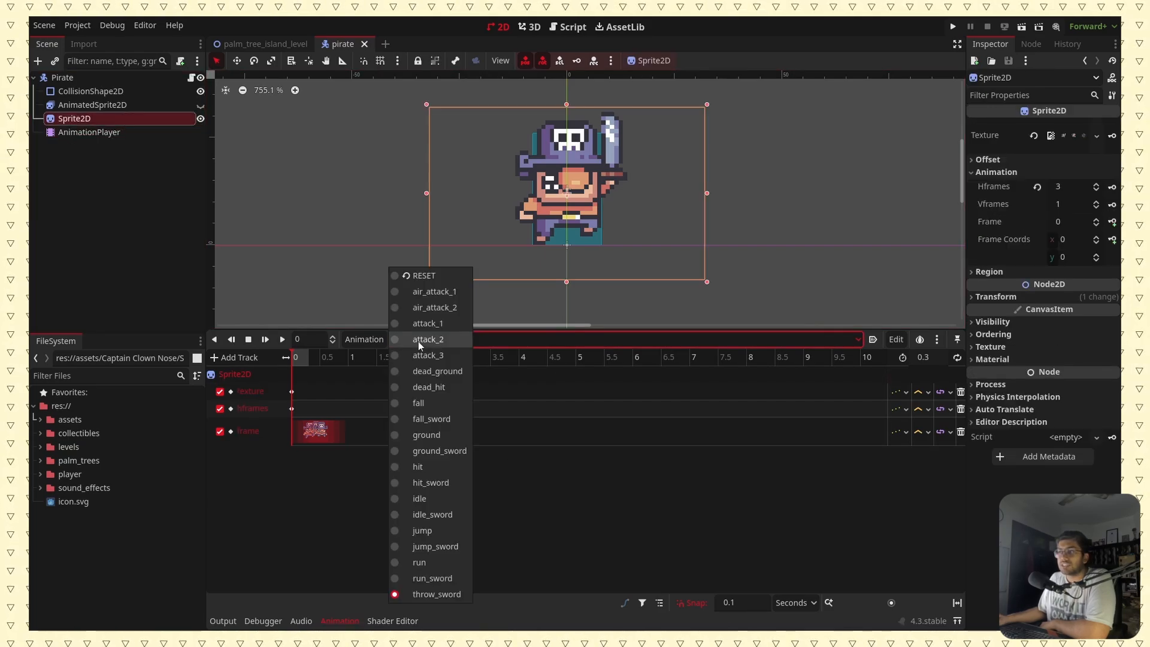
click(440, 277)
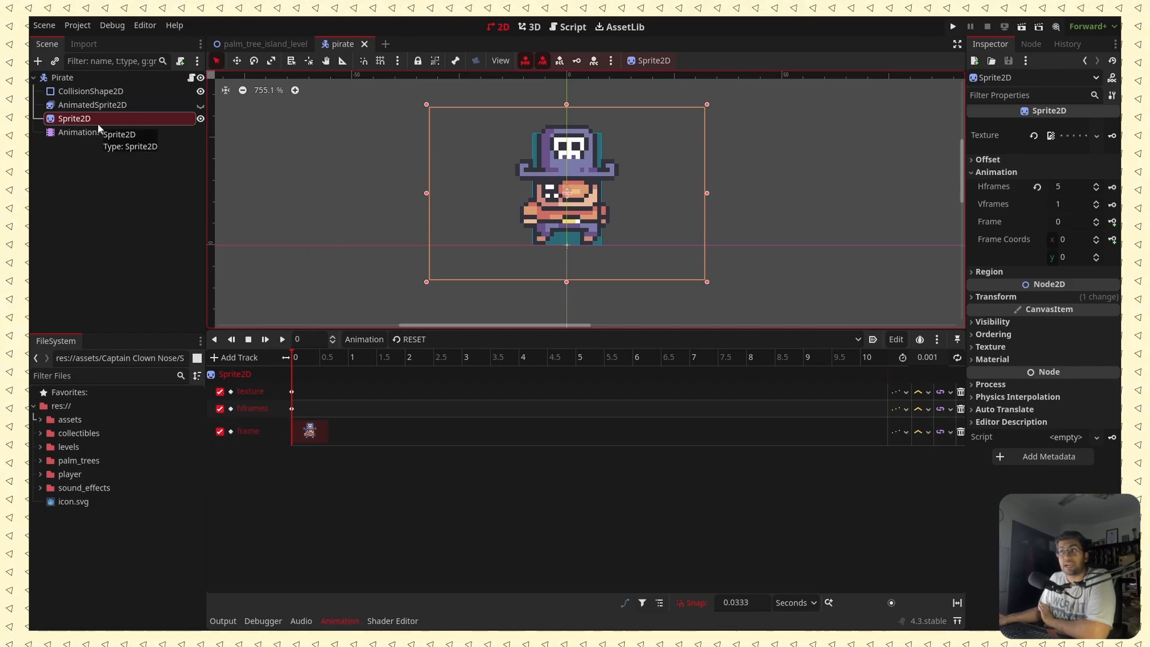
Show AnimatedSprite2D in place of Sprite2D and test the pirate running and jumping in the project.
click(200, 105)
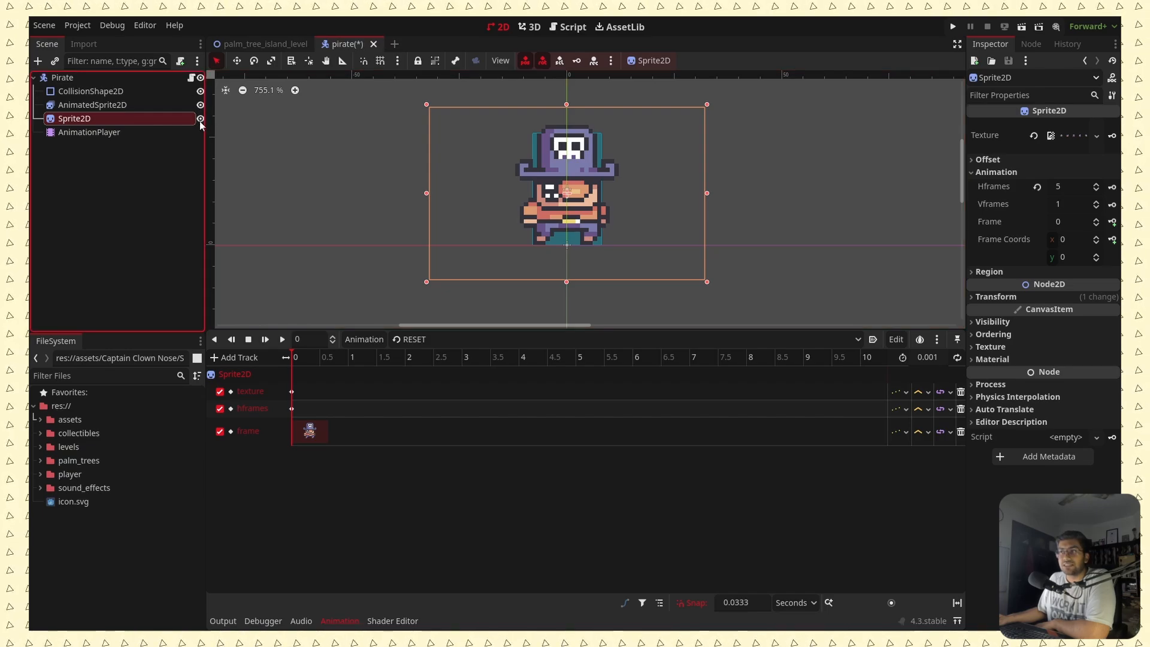
click(200, 119)
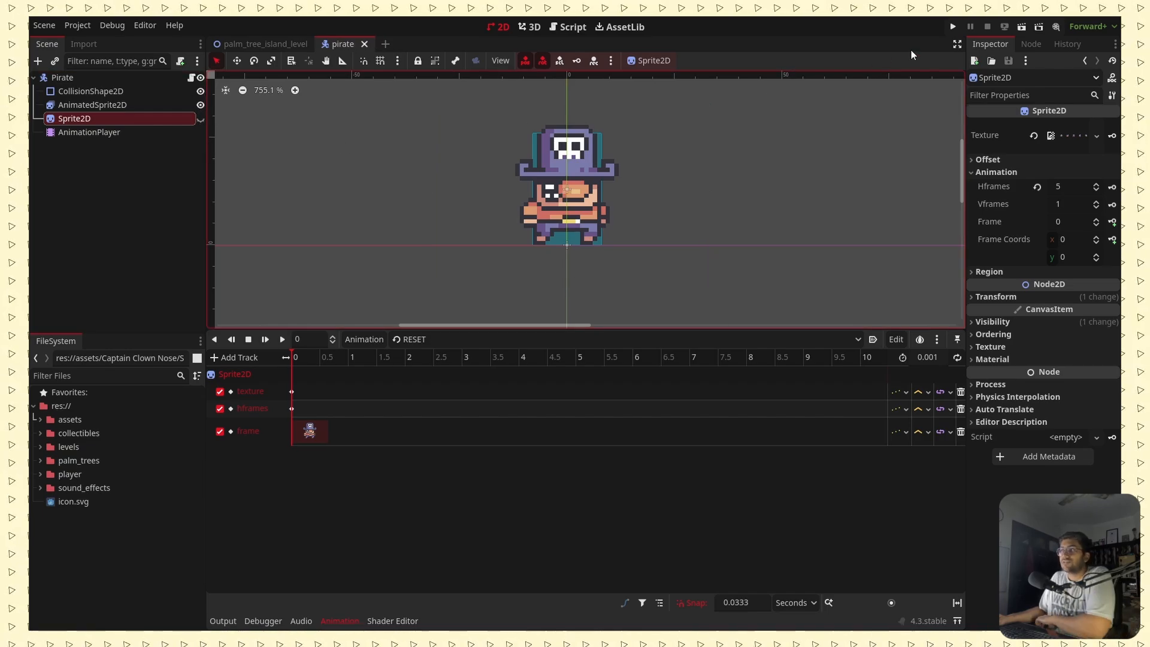
click(952, 26)
key(Left)
key(space)
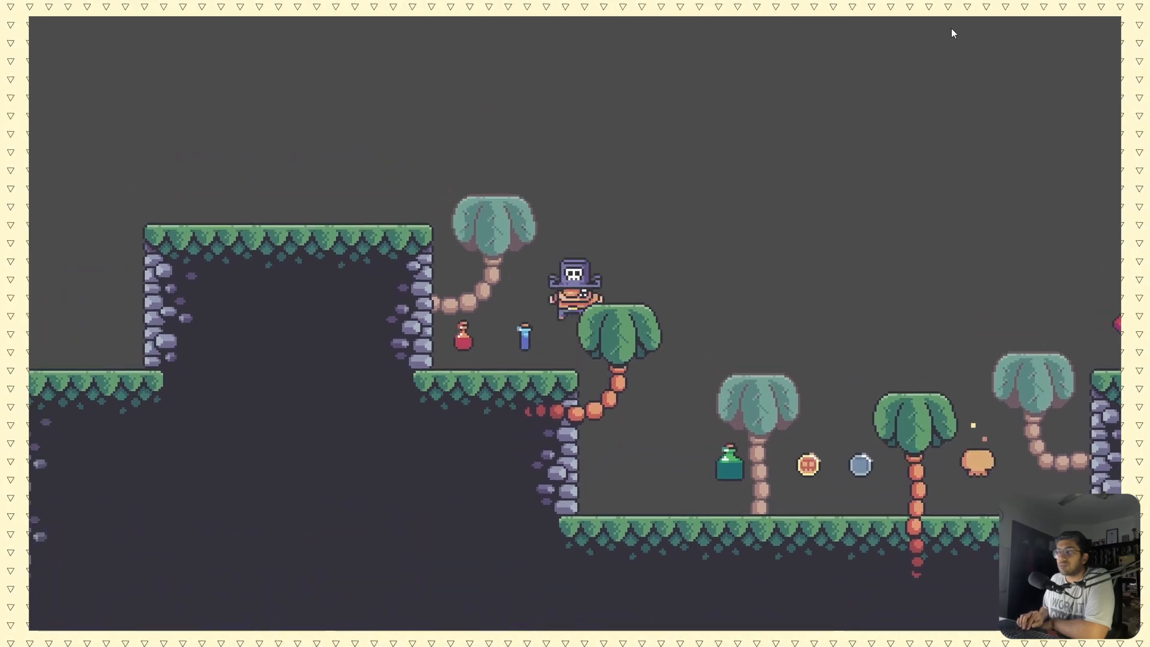
key(space)
key(Right)
key(Right)
key(space)
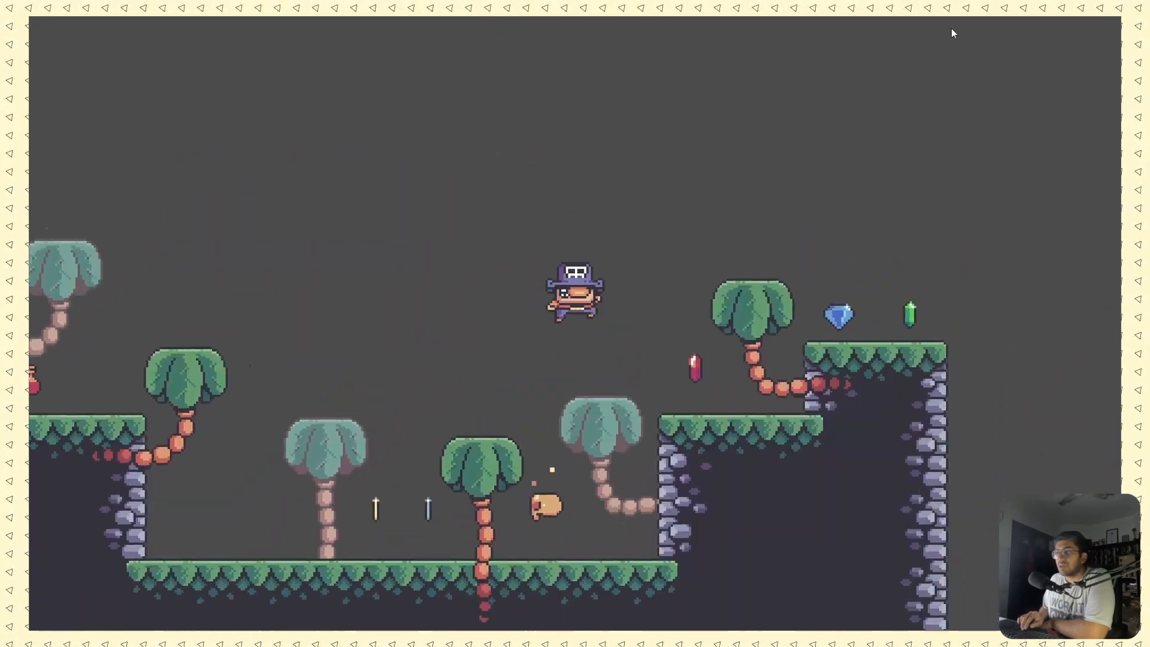
key(Left)
key(space)
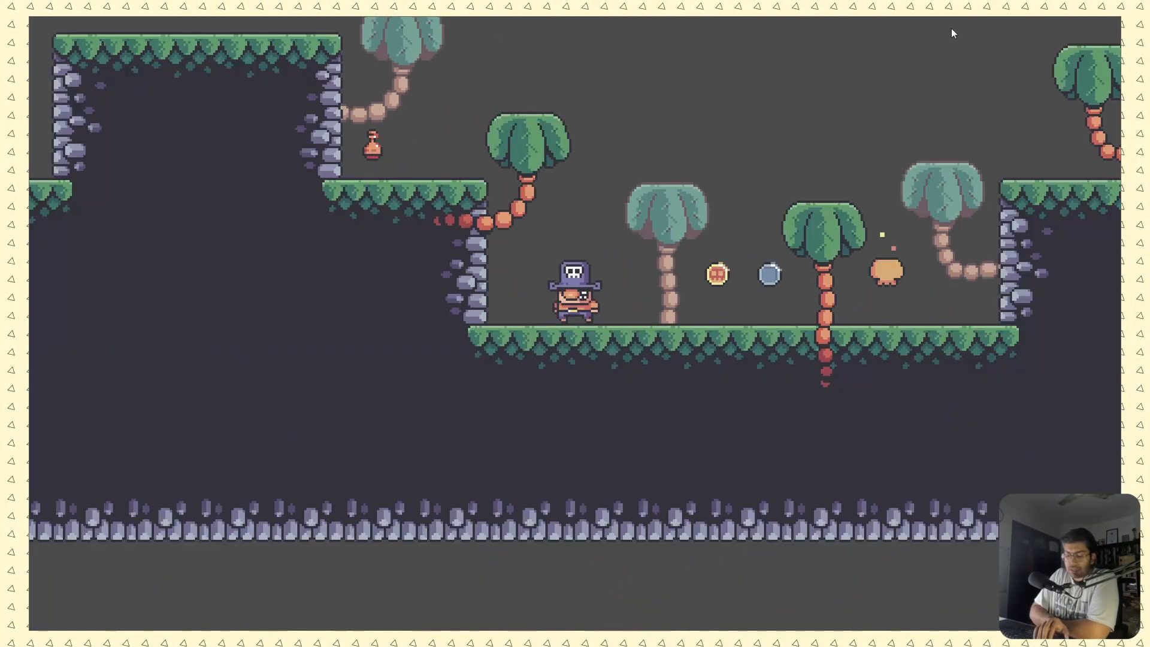
key(F8)
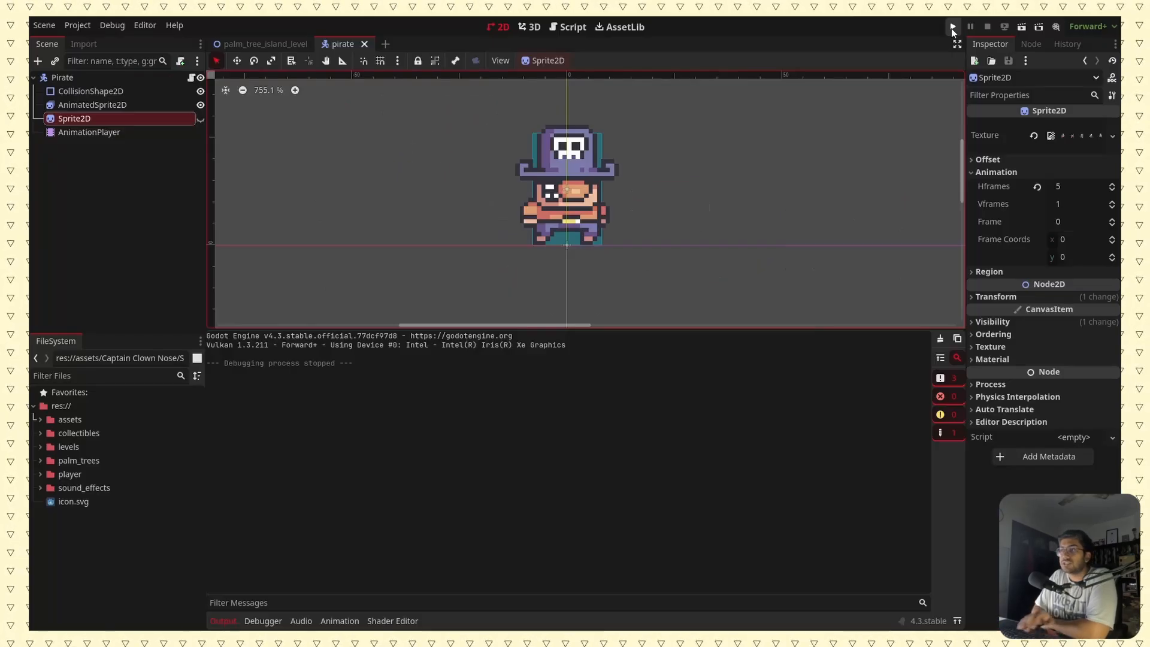
Make Sprite2D visible, hide AnimatedSprite2D, and save the pirate scene.
click(201, 119)
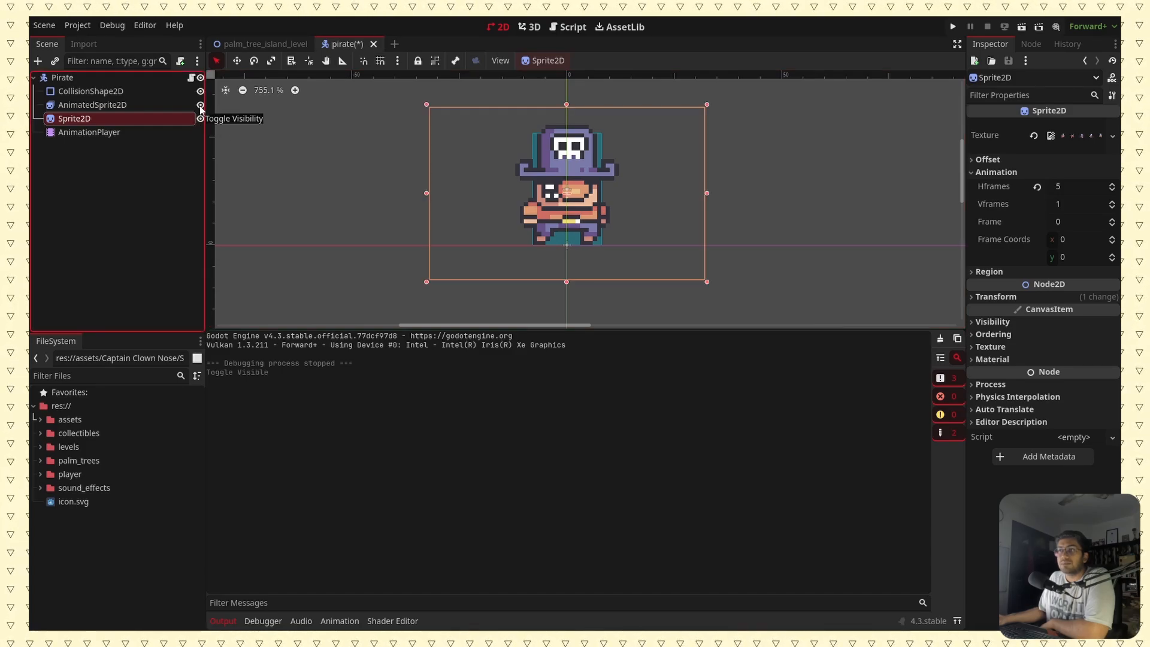
click(200, 105)
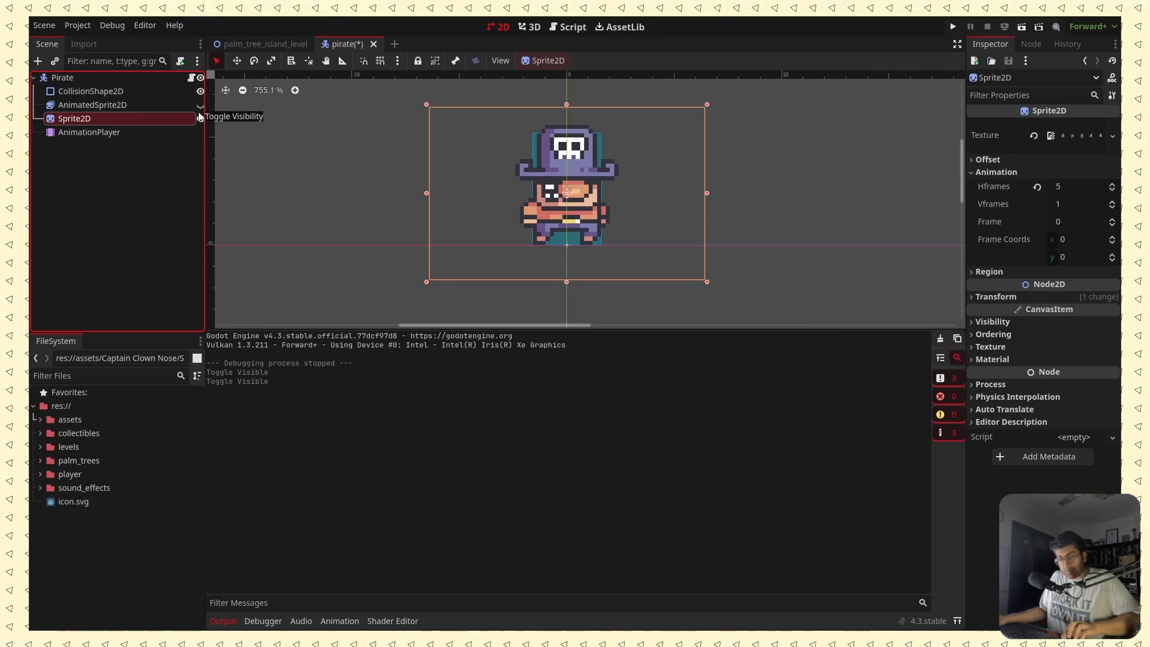
key(ctrl+s)
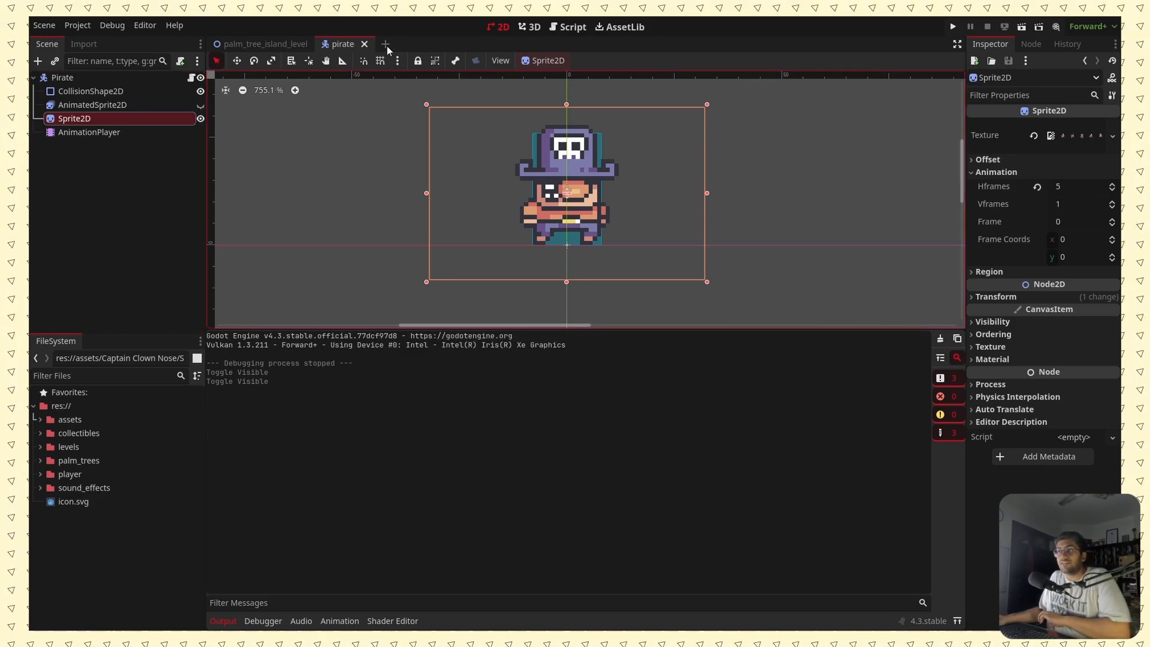
Show pirate.gd in the script editor, enlarge the code area over the output log, and hide the script list.
click(560, 26)
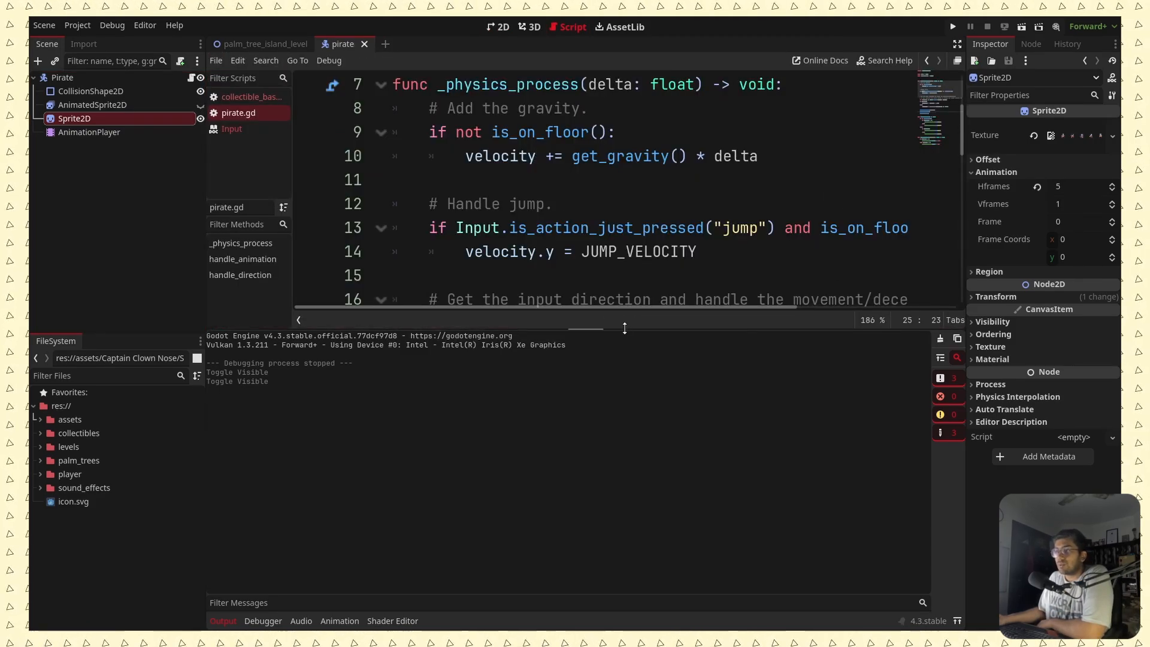
drag(622, 330, 606, 531)
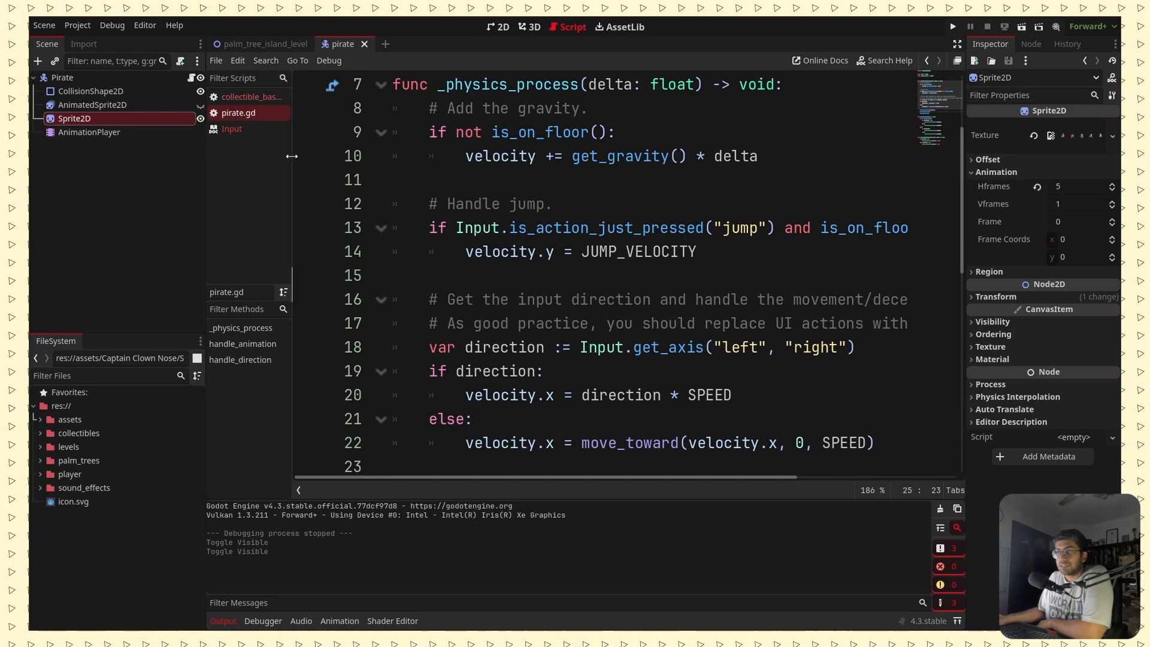
click(298, 490)
Examine the AnimatedSprite2D references in pirate.gd's handle_animation and handle_direction functions, including the play calls and flip_h assignments.
scroll(405, 410, down, 6)
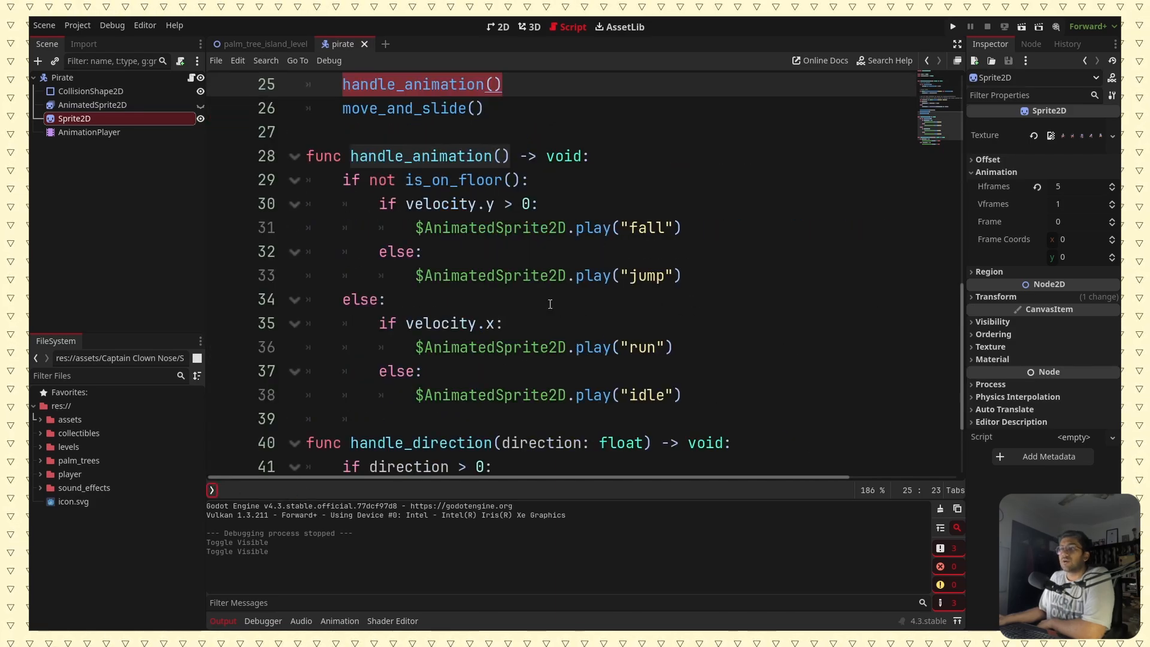
click(544, 300)
drag(691, 388, 315, 157)
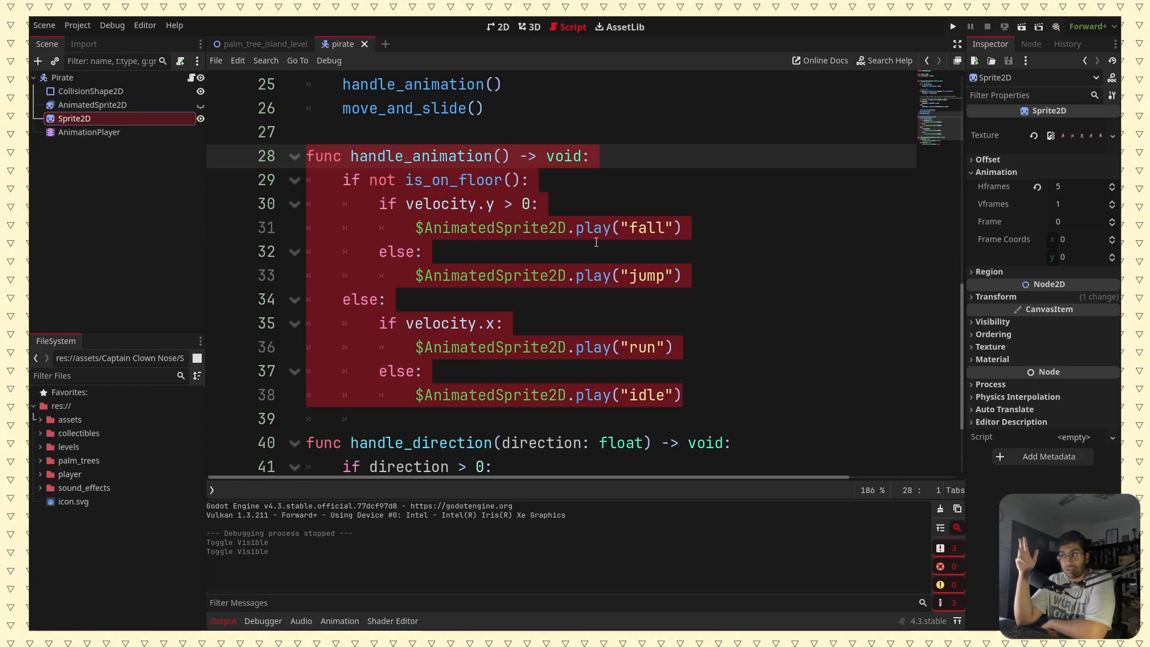
drag(706, 392, 316, 167)
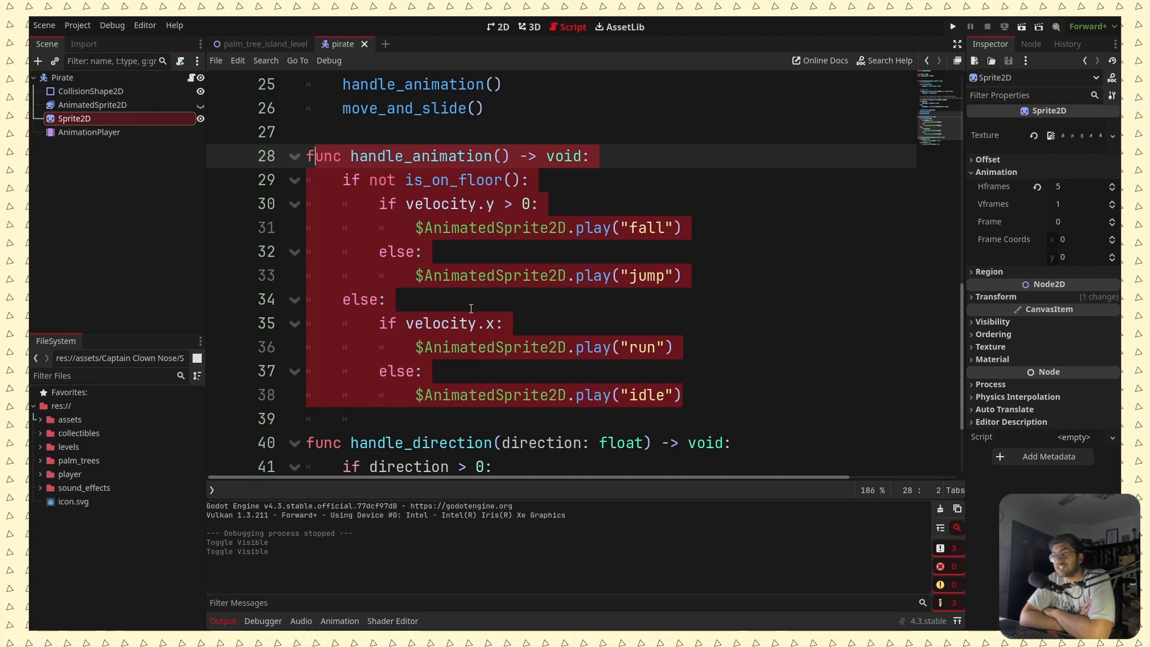
click(611, 349)
drag(693, 394, 297, 158)
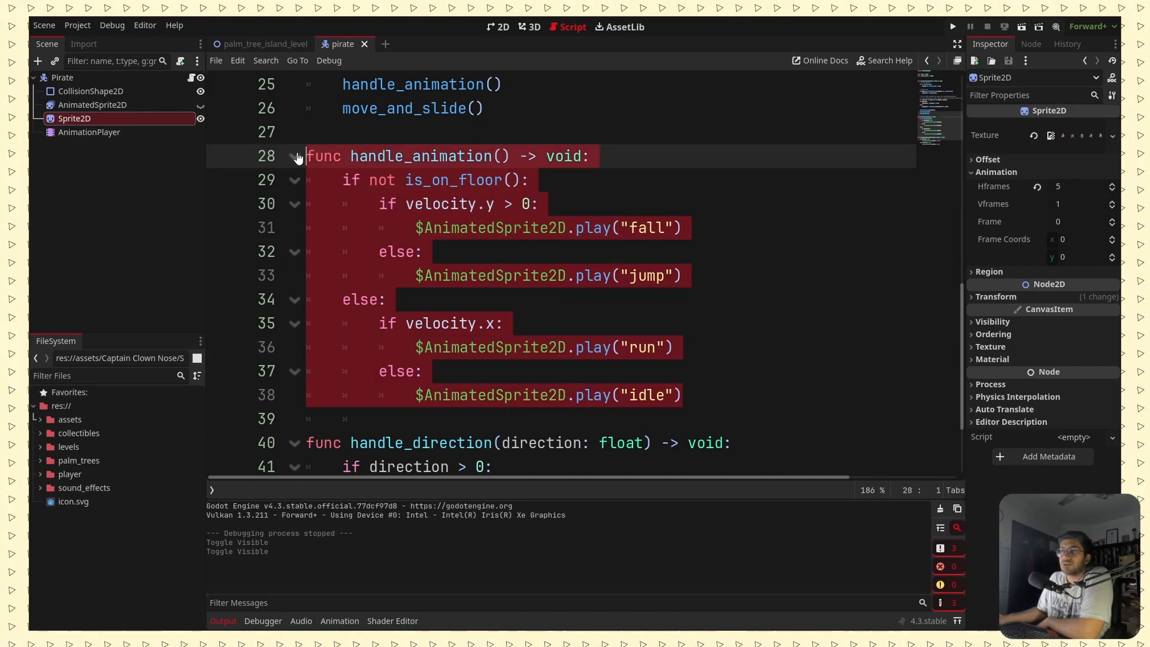
scroll(493, 256, down, 2)
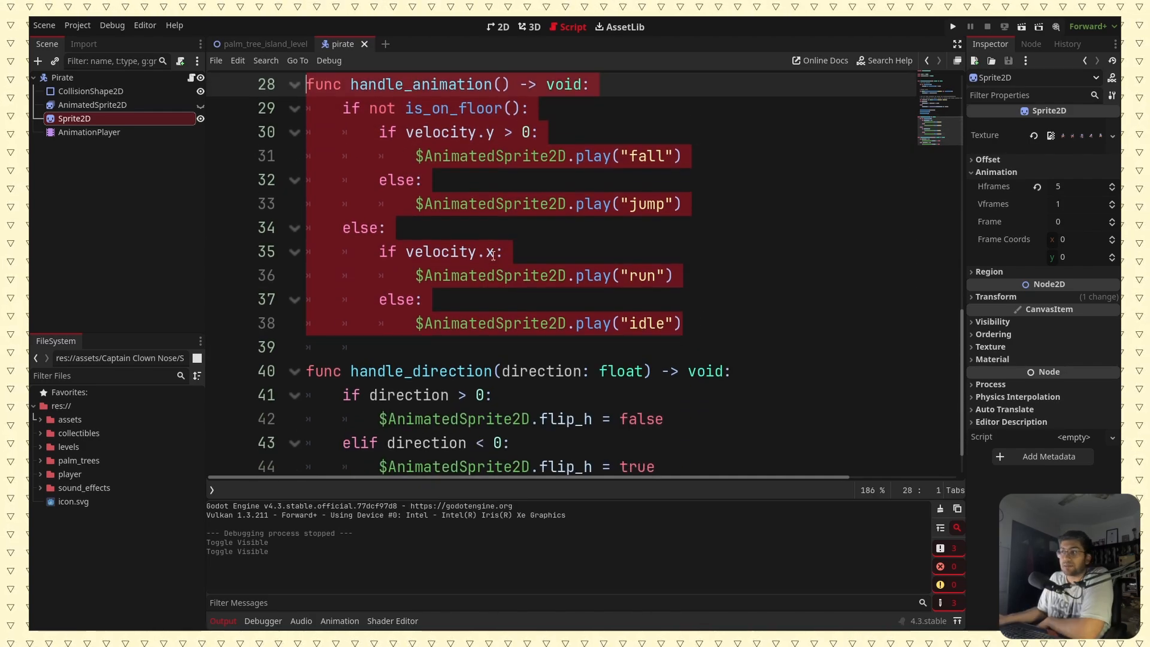
drag(380, 373, 540, 373)
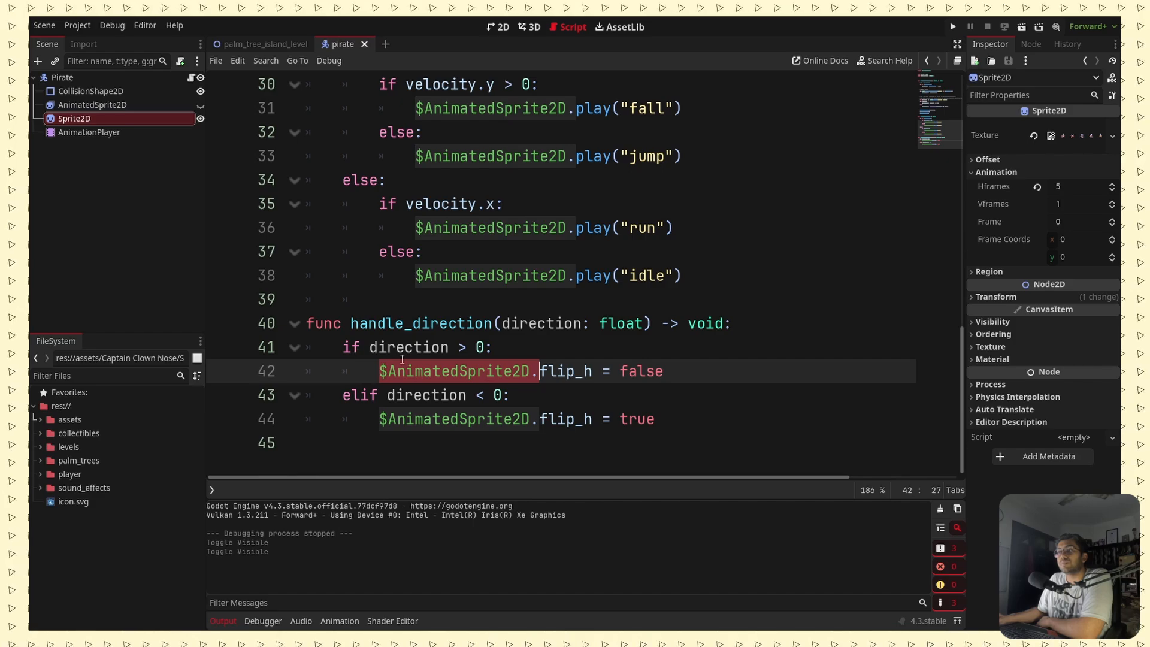
double_click(442, 372)
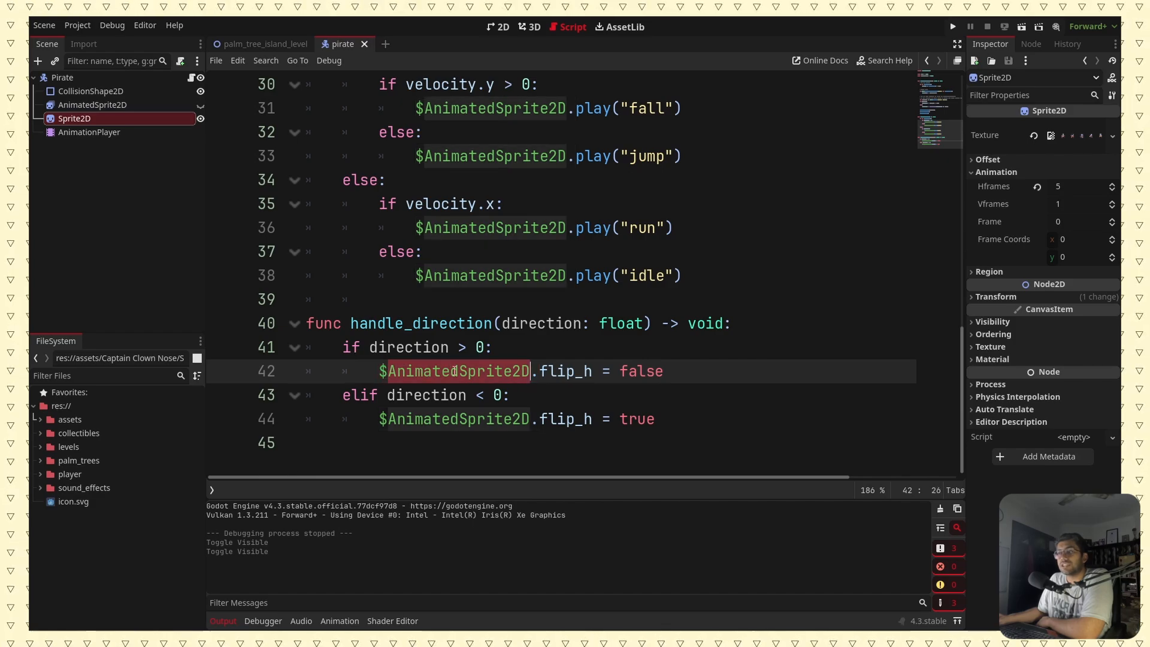
drag(389, 420, 459, 420)
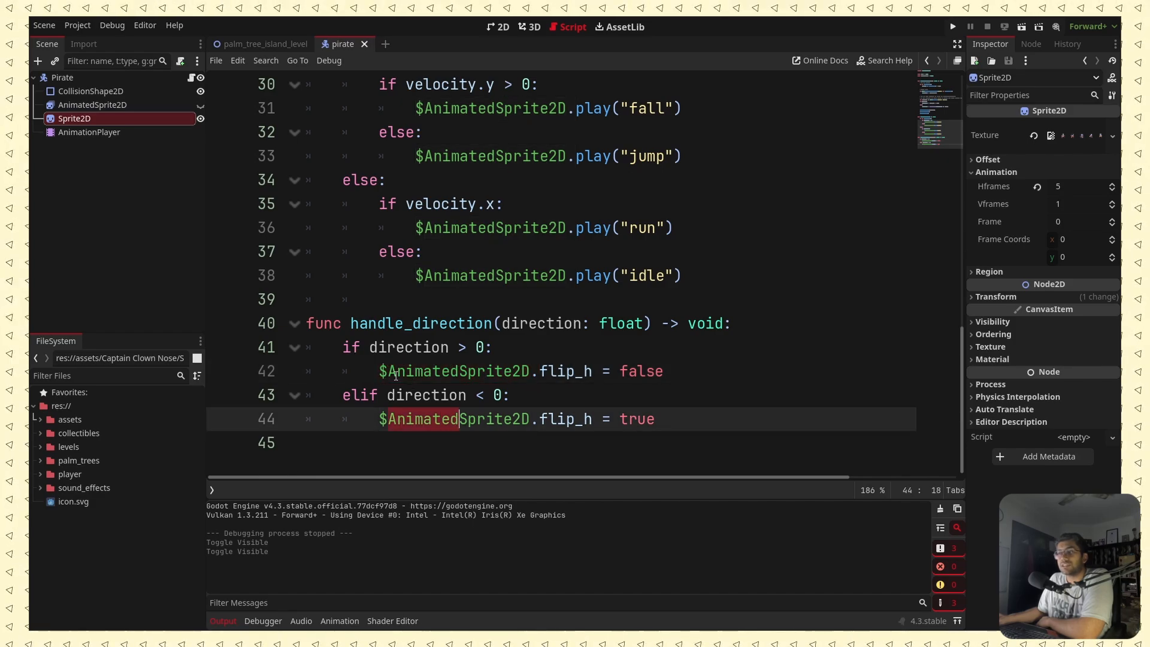
drag(396, 376, 475, 382)
scroll(475, 386, up, 4)
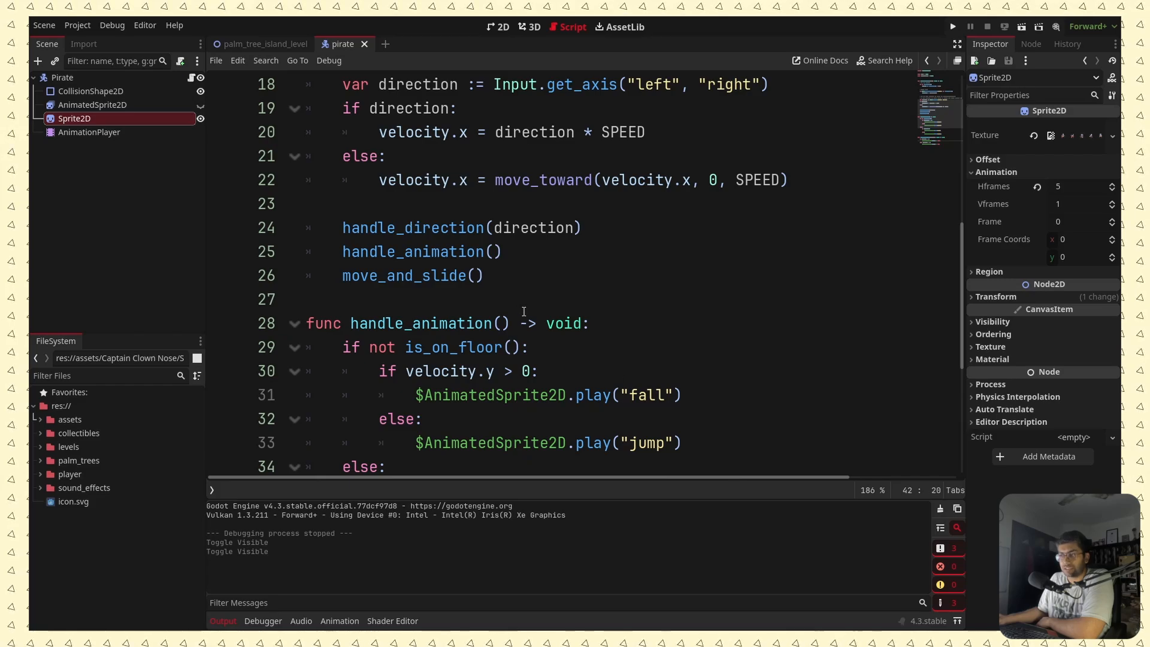
scroll(524, 312, down, 3)
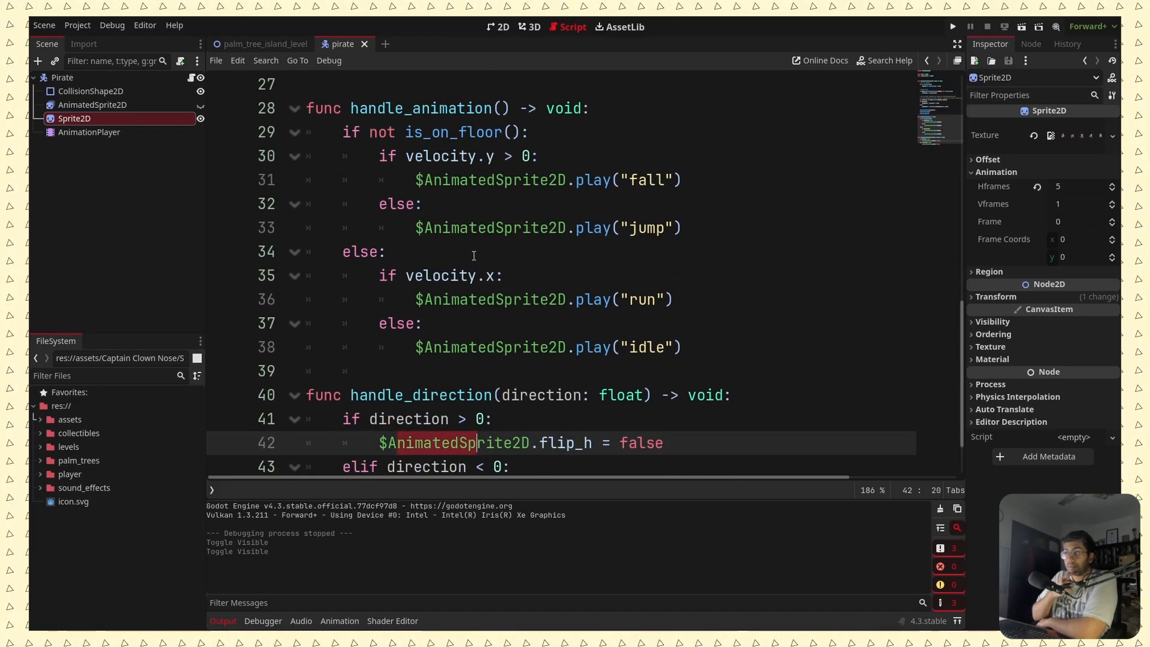